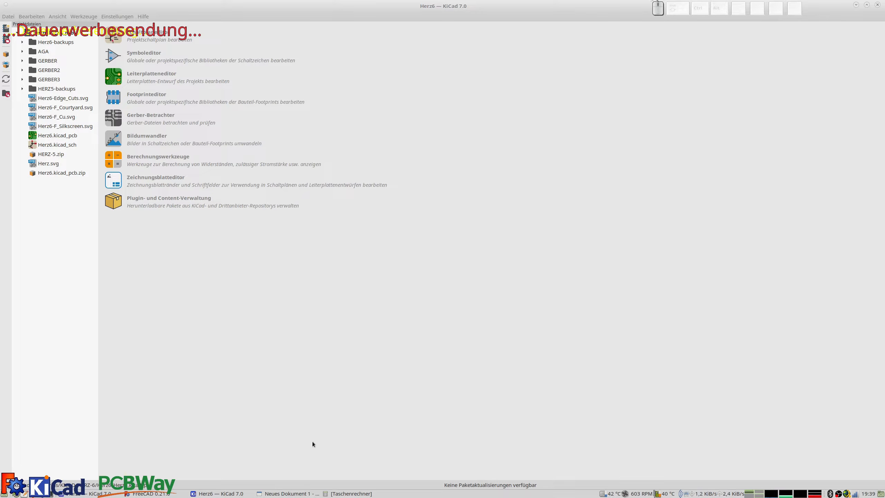
Open the Herz6 board in the PCB editor and bring up the SVG export settings.
mouse_move(293, 495)
click(114, 78)
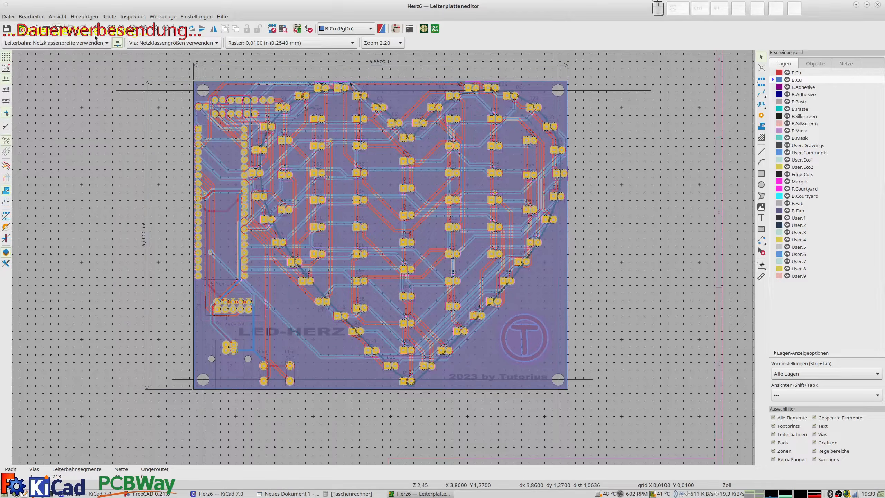
click(8, 17)
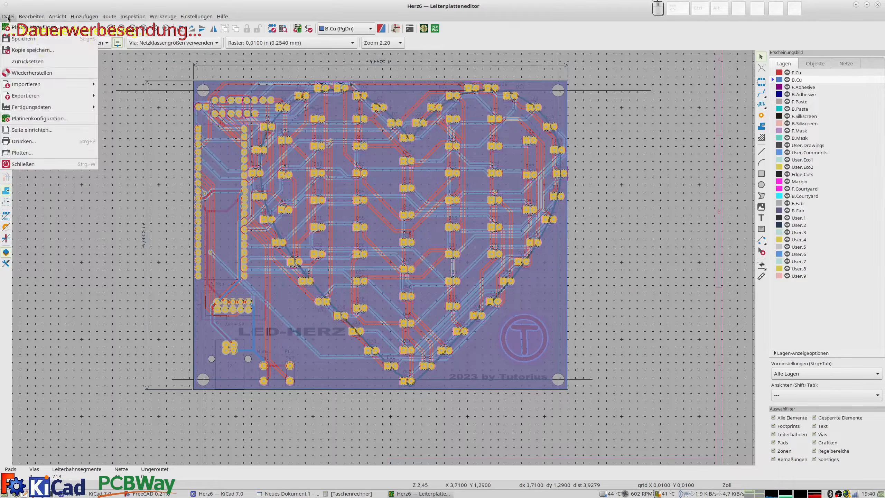
mouse_move(32, 16)
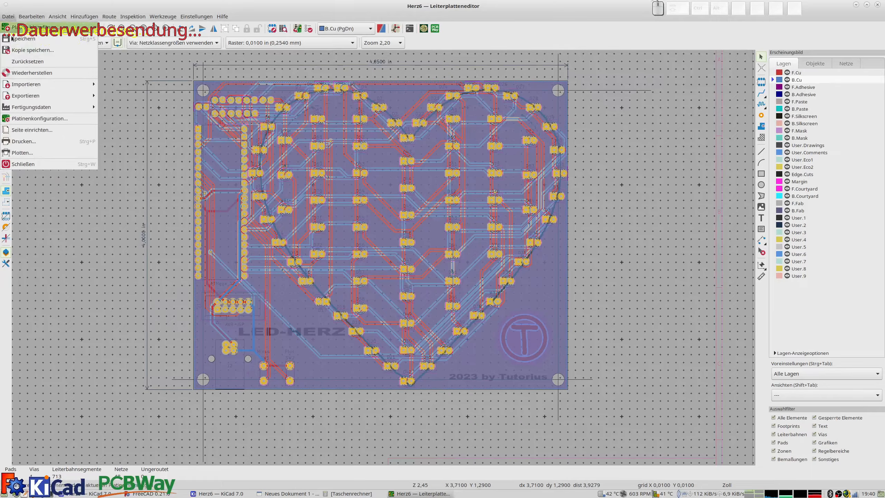
mouse_move(29, 97)
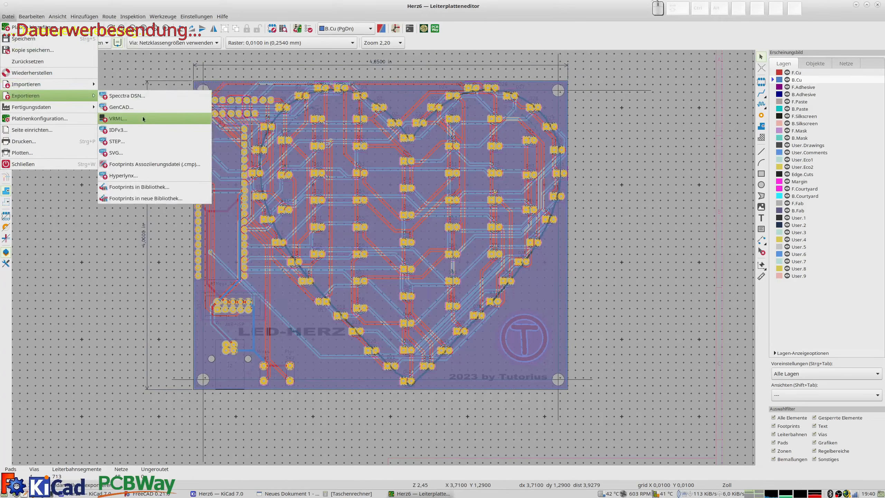
click(123, 155)
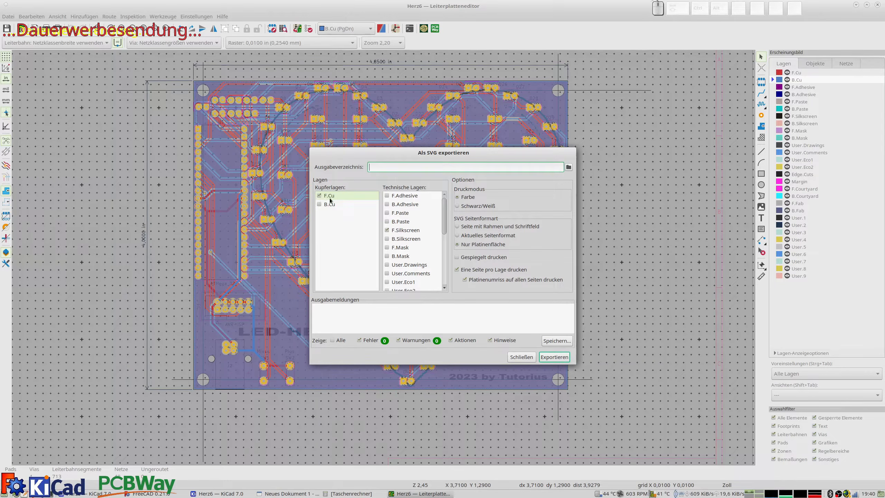
Export the F.Cu, F.Silkscreen, Edge.Cuts and F.Courtyard layers as separate SVG files and close the export dialog.
scroll(409, 240, down, 3)
click(395, 241)
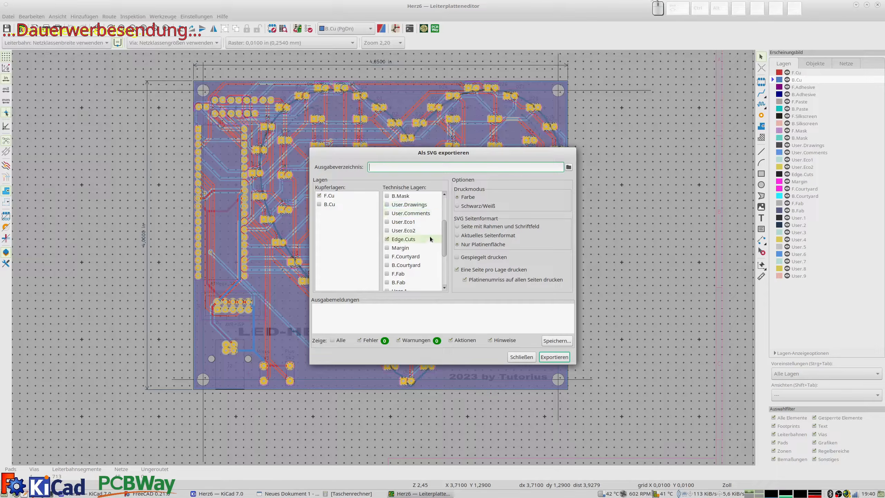
scroll(415, 241, down, 3)
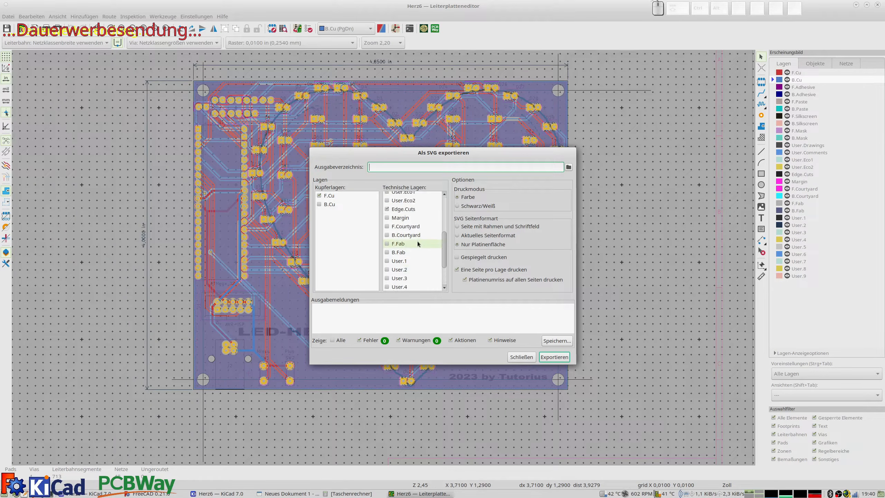
scroll(417, 243, up, 2)
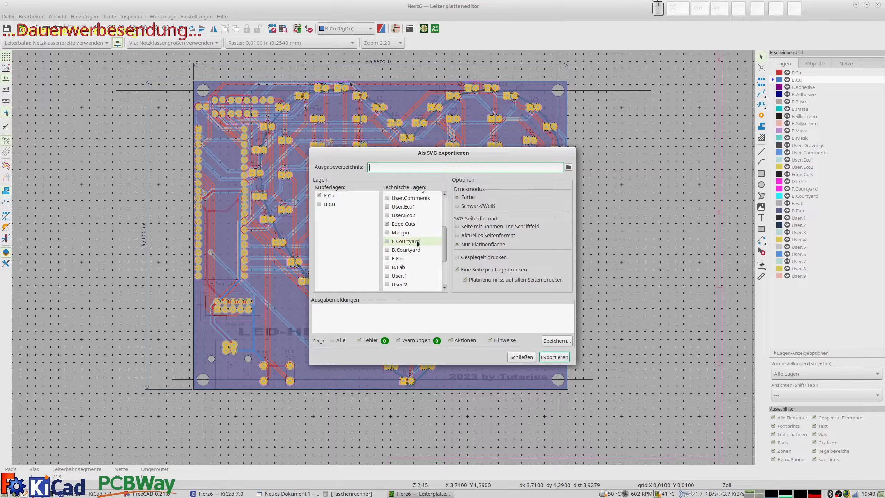
click(387, 241)
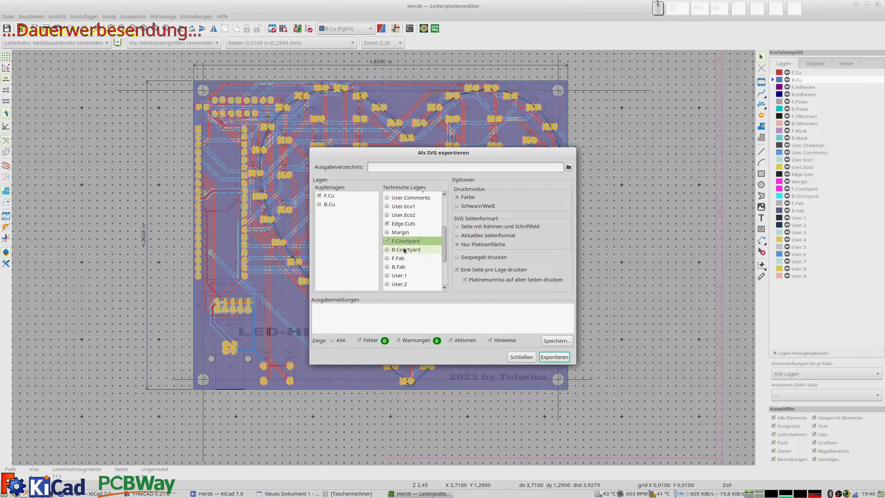
scroll(399, 248, up, 5)
scroll(404, 250, up, 3)
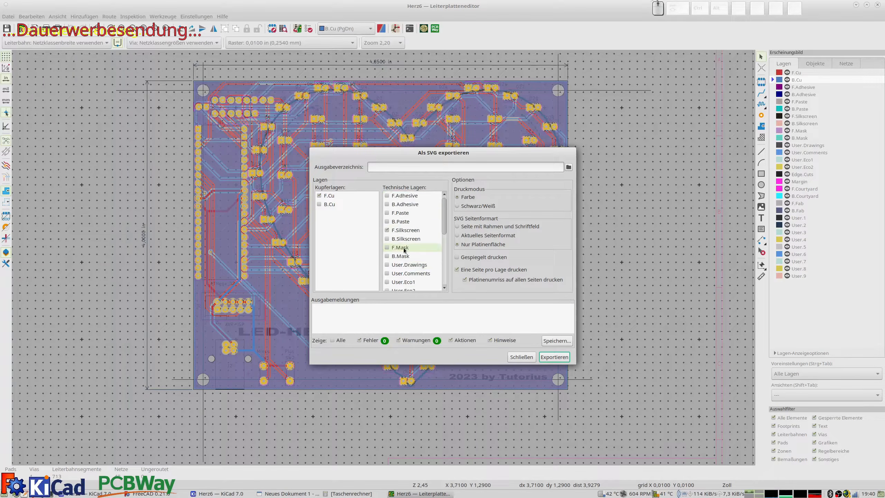
scroll(415, 234, down, 4)
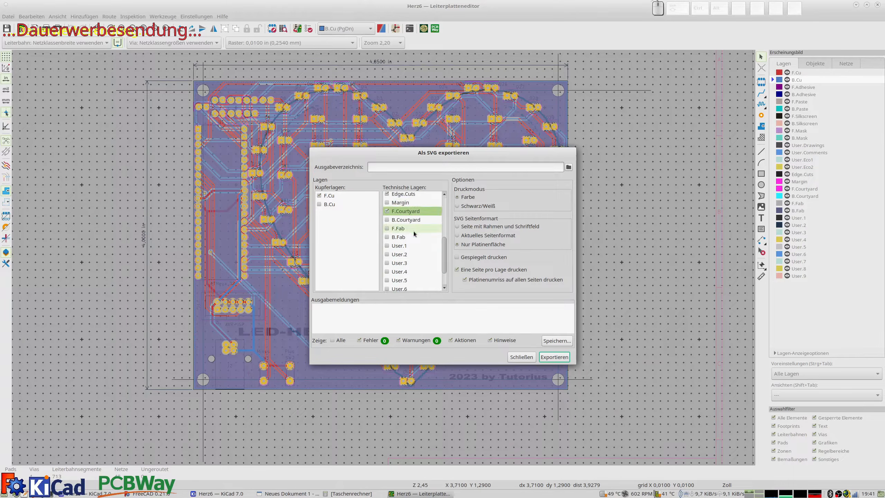
scroll(414, 231, up, 4)
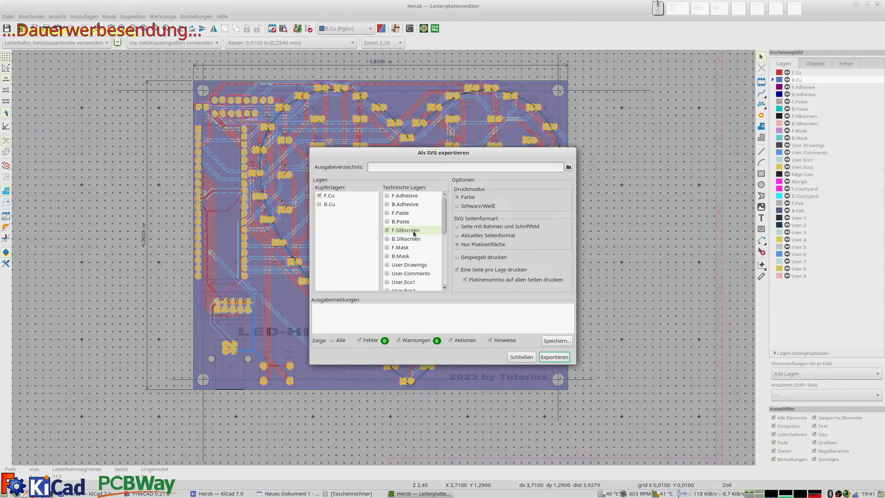
click(554, 357)
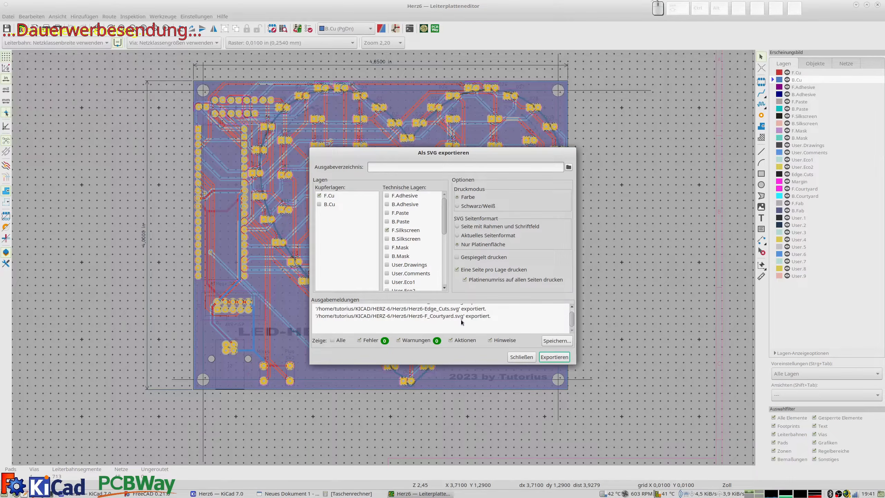
click(522, 357)
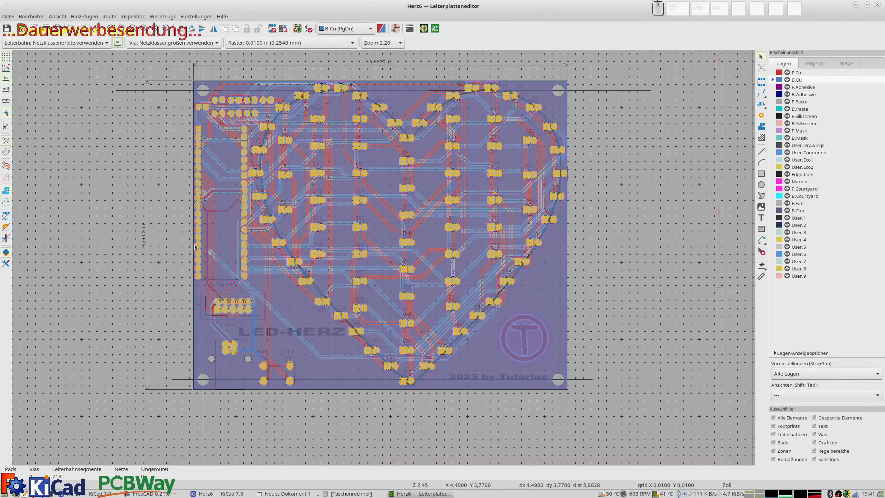
Switch to Inkscape and start a file import from the KICAD/HERZ-6/Herz6 folder.
key(alt+Tab)
key(alt+Tab)
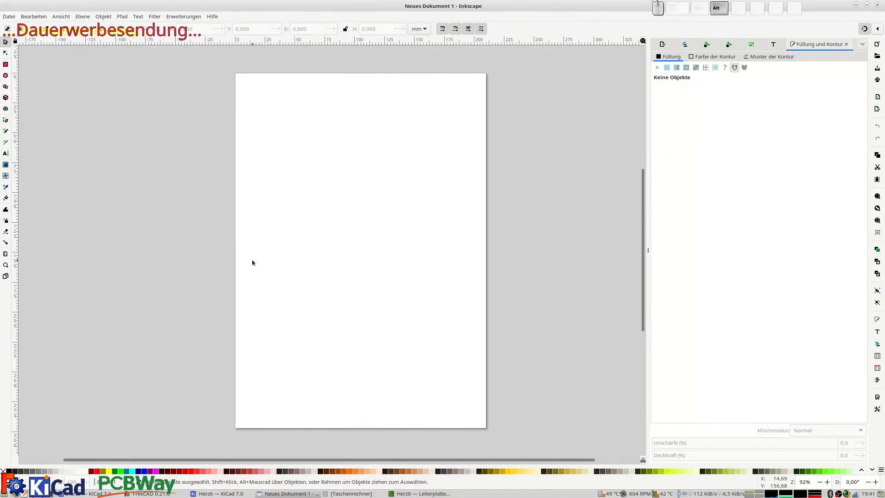
click(10, 16)
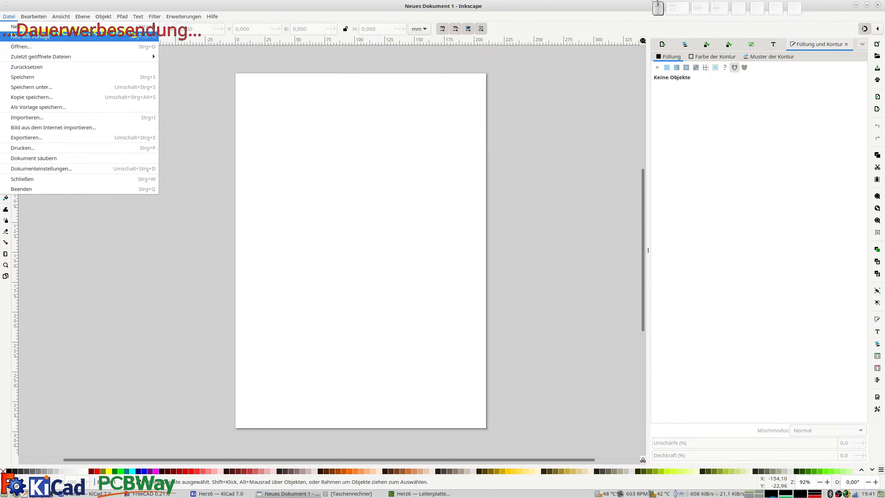
click(54, 120)
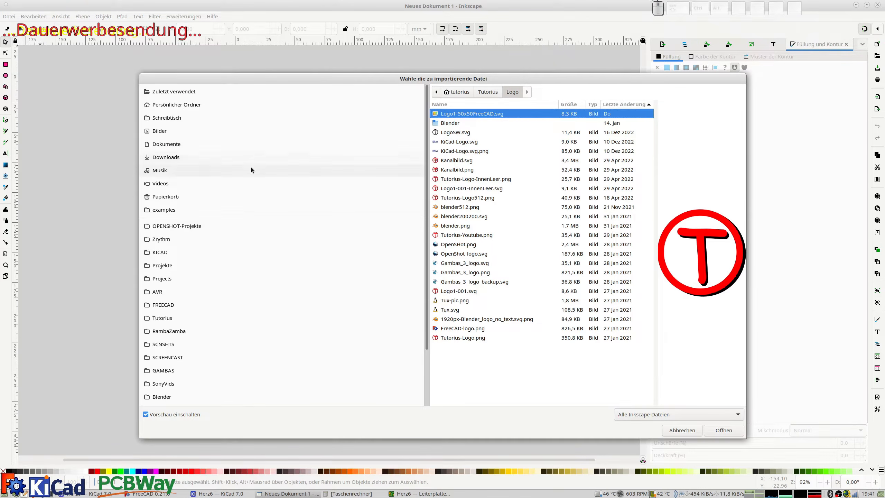
click(163, 252)
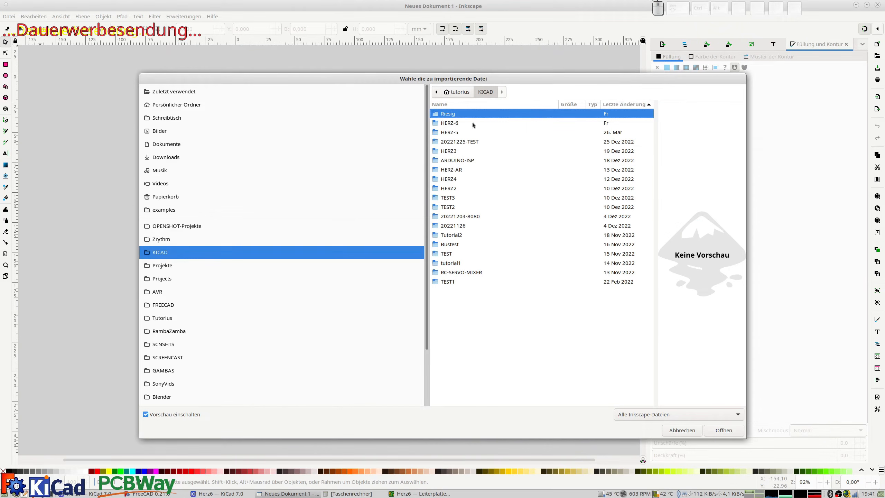
double_click(452, 123)
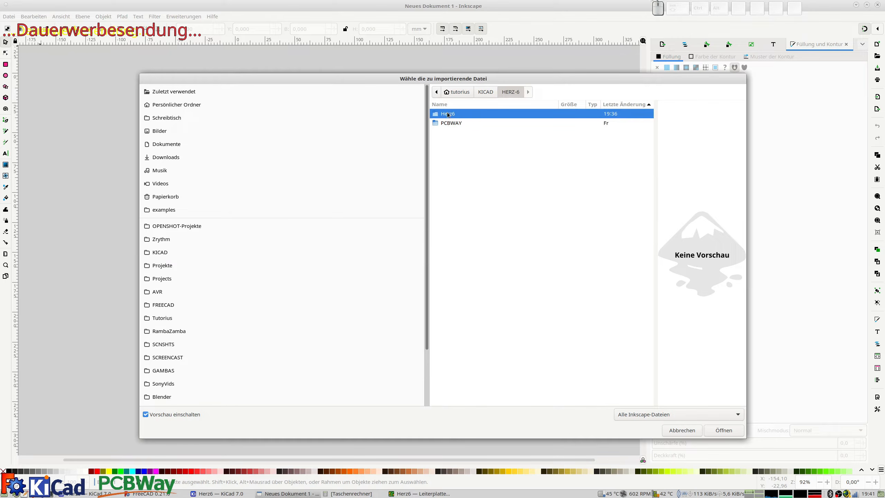
double_click(448, 114)
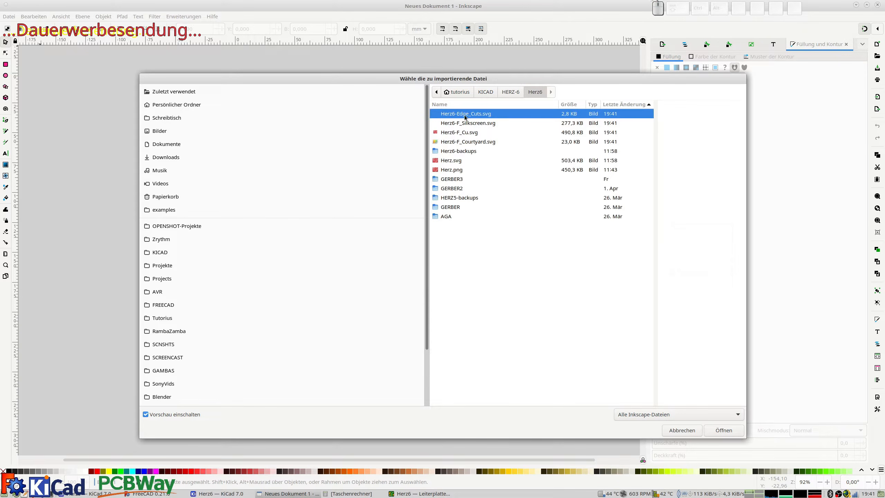
Import Herz6-Edge_Cuts.svg, Herz6-F_Silkscreen.svg, Herz6-F_Cu.svg and Herz6-F_Courtyard.svg as editable objects at 96 DPI.
ctrl+click(473, 124)
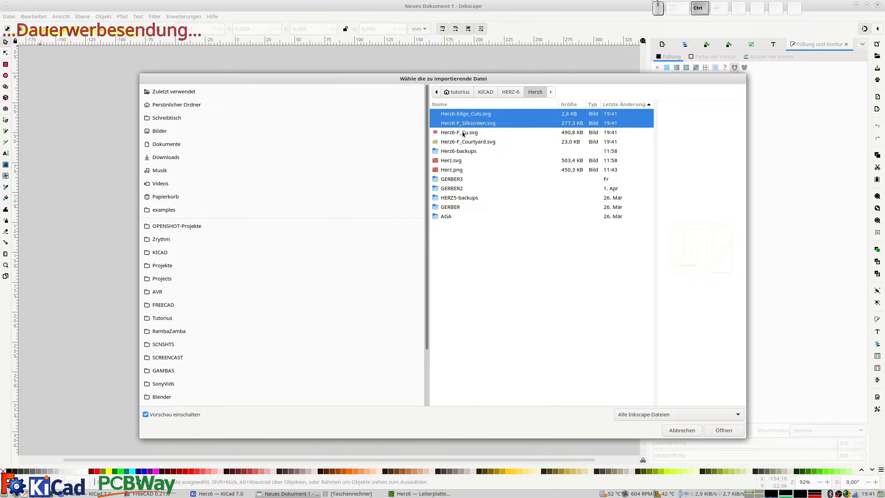
ctrl+click(463, 134)
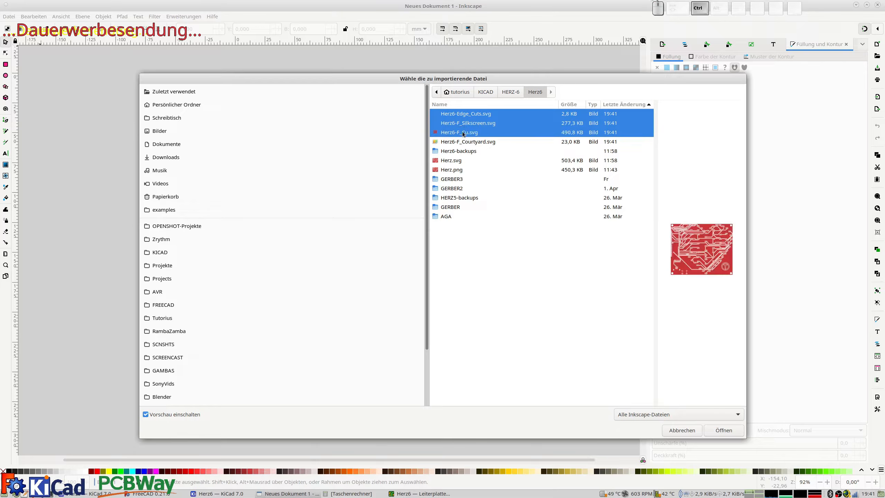
ctrl+click(477, 144)
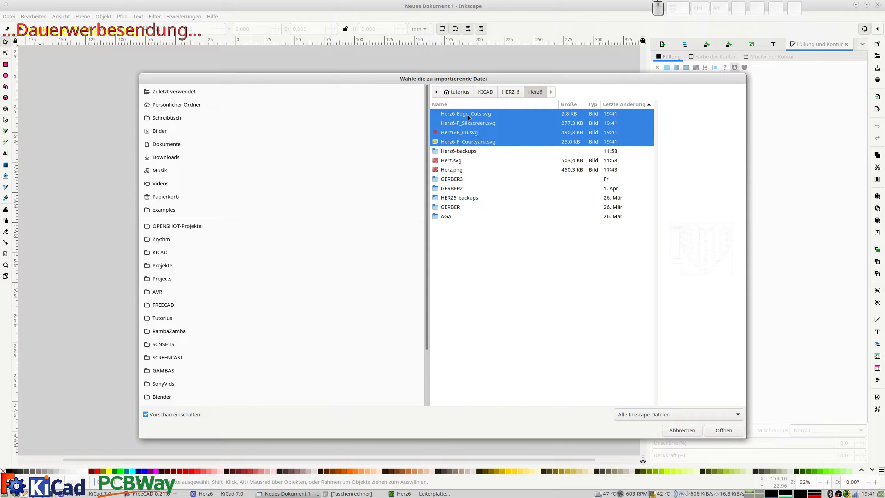
click(726, 431)
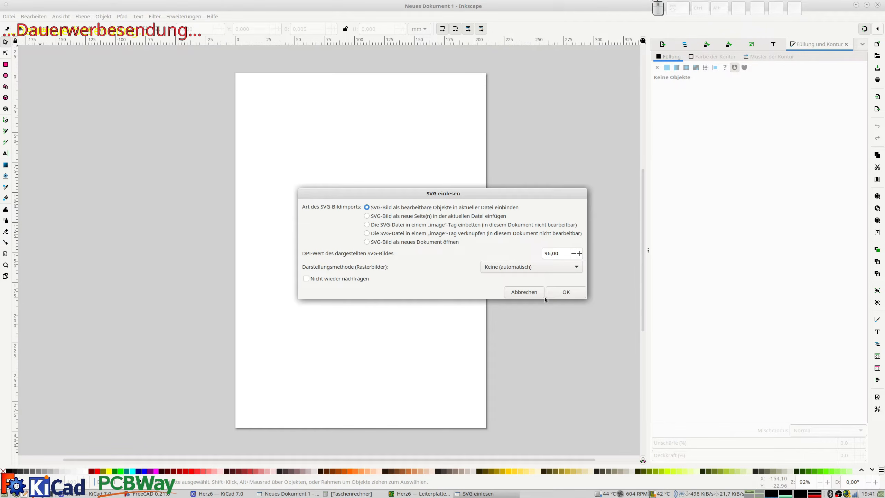
click(563, 293)
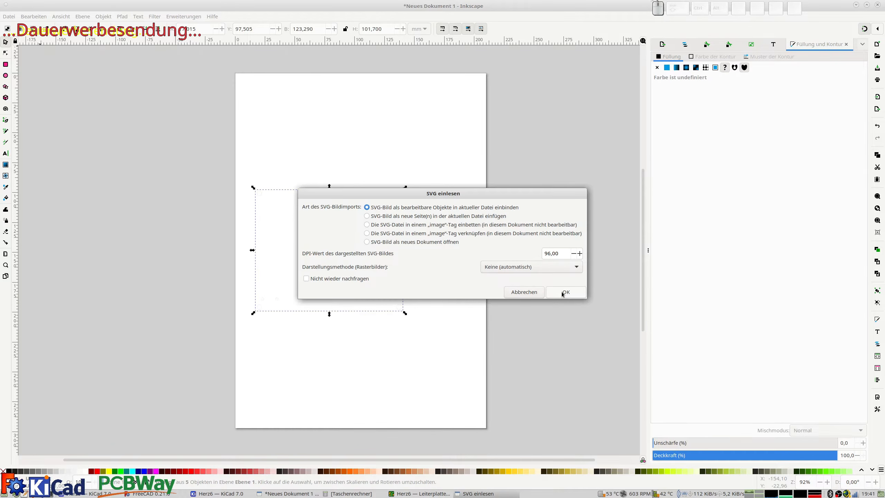
click(562, 293)
click(570, 291)
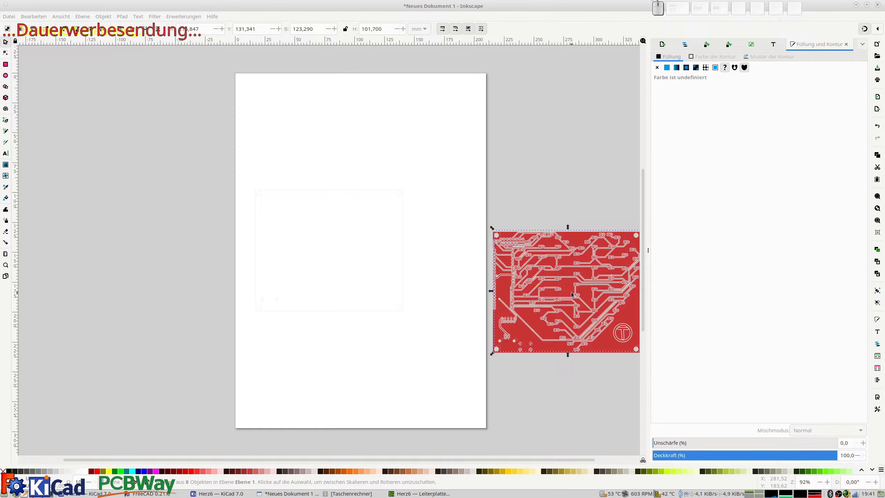
Select the imported board outline to check its size, and bring up the calculator over the KiCad board's width dimension.
click(402, 205)
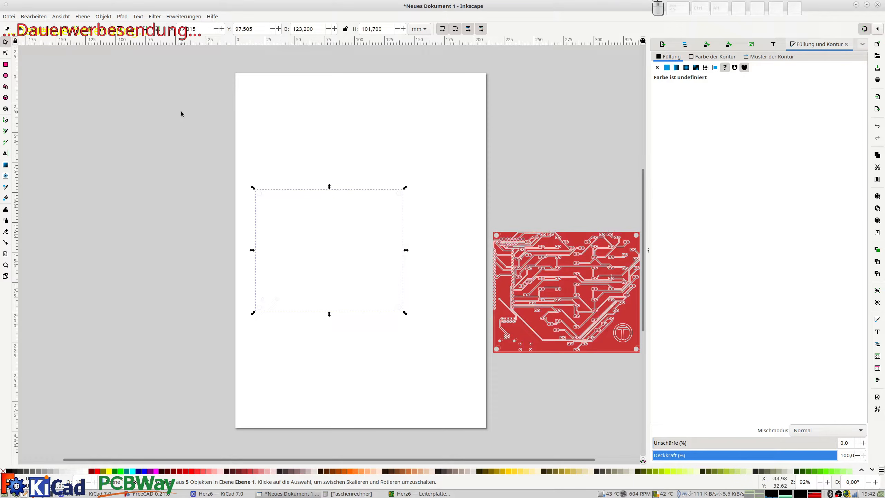
key(alt+Tab)
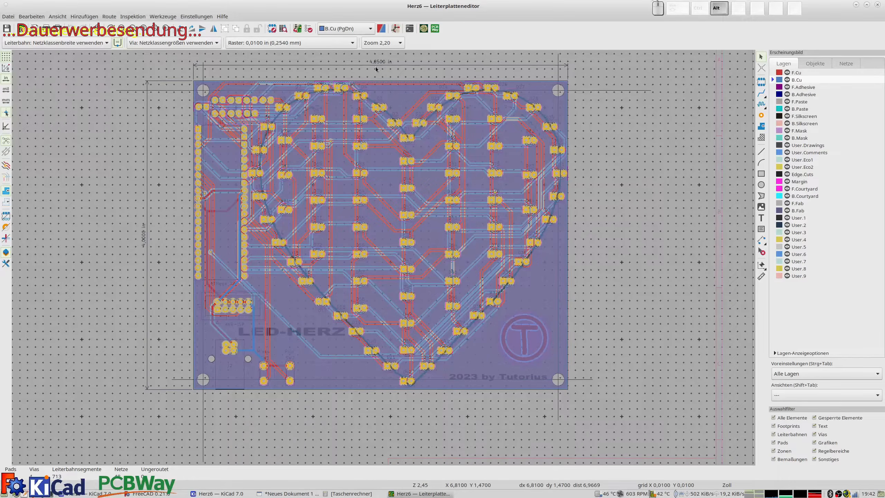
key(alt+Tab)
key(alt+Tab)
key(alt+Tab)
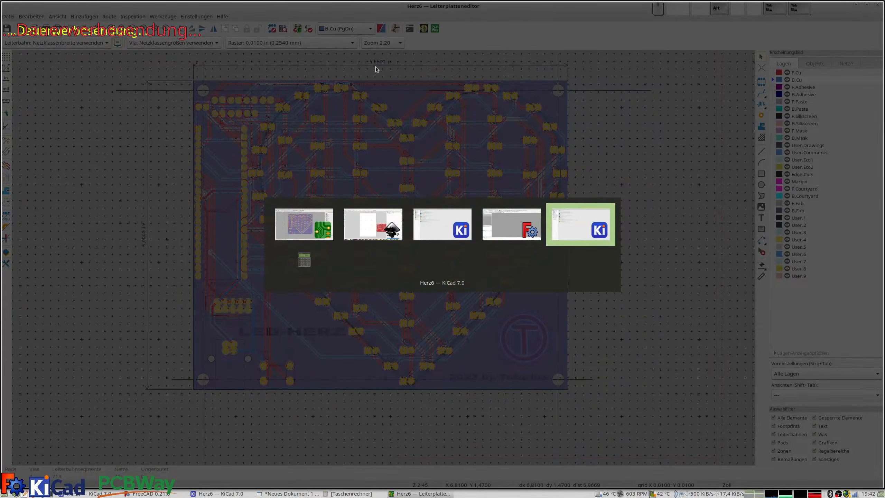
key(alt+Tab)
key(alt+Tab)
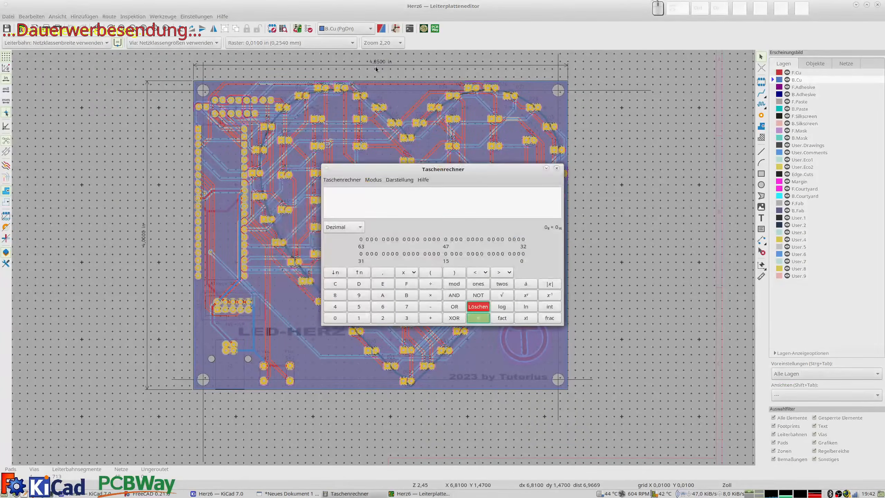
key(alt)
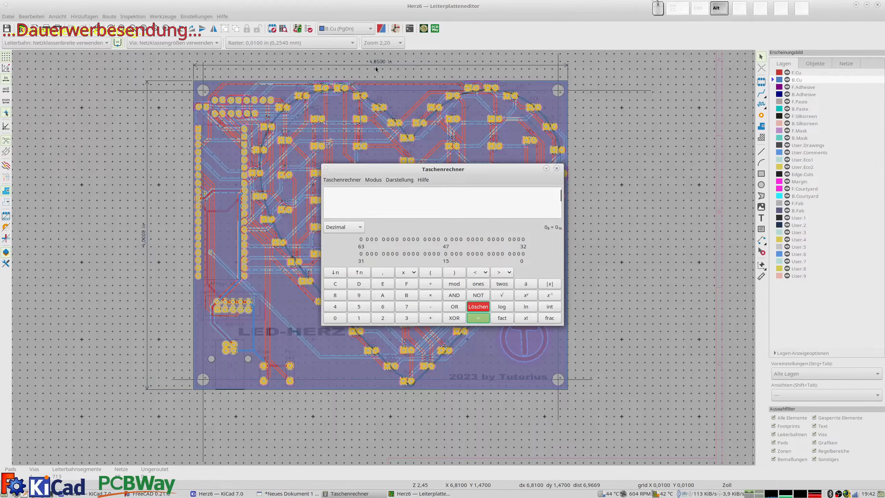
Convert the board's 4.85 inch width to millimetres in the calculator, copy the result and return to Inkscape.
text(4,85*2)
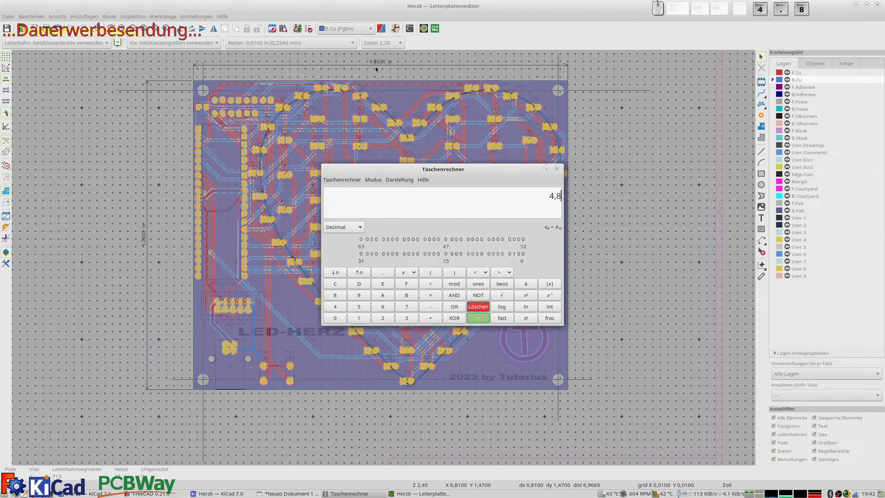
text(4)
key(Return)
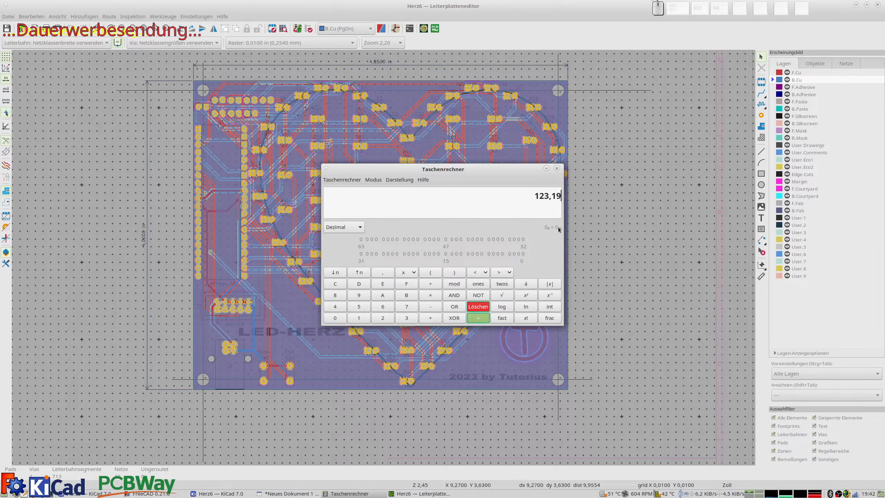
key(ctrl+c)
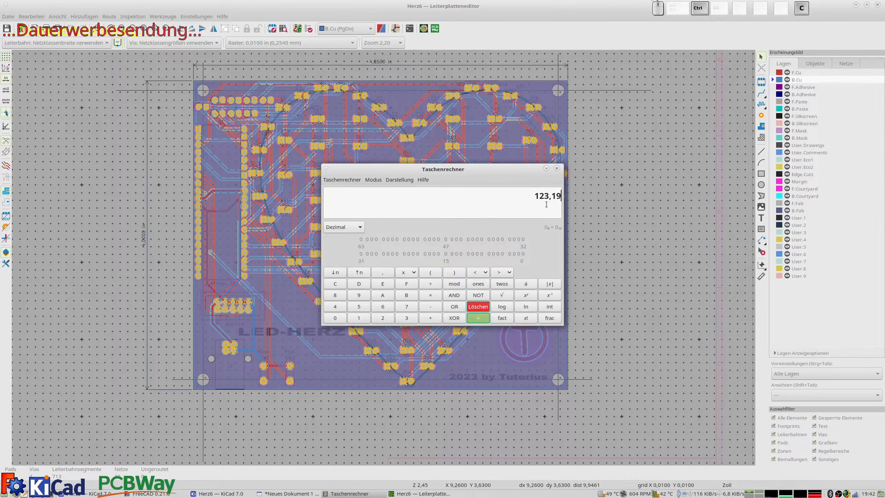
key(alt+Tab)
key(alt+Tab)
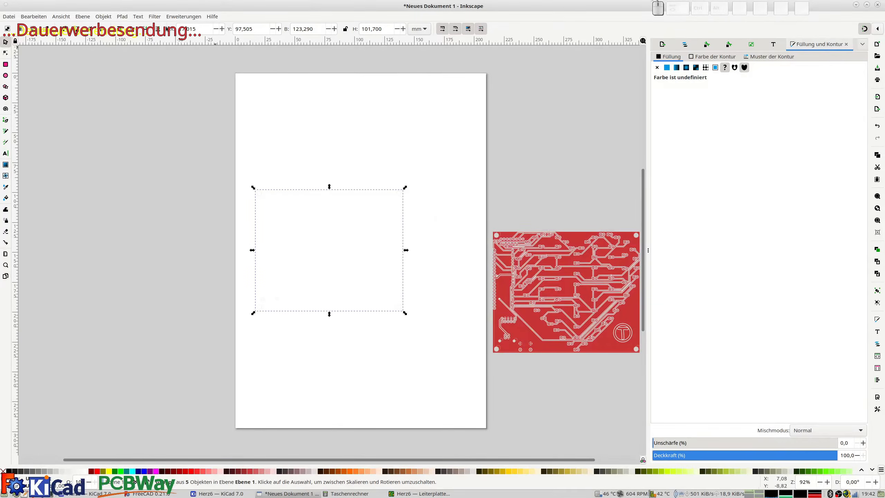
Open the document properties and set the page width to the copied 123.19 mm.
click(9, 16)
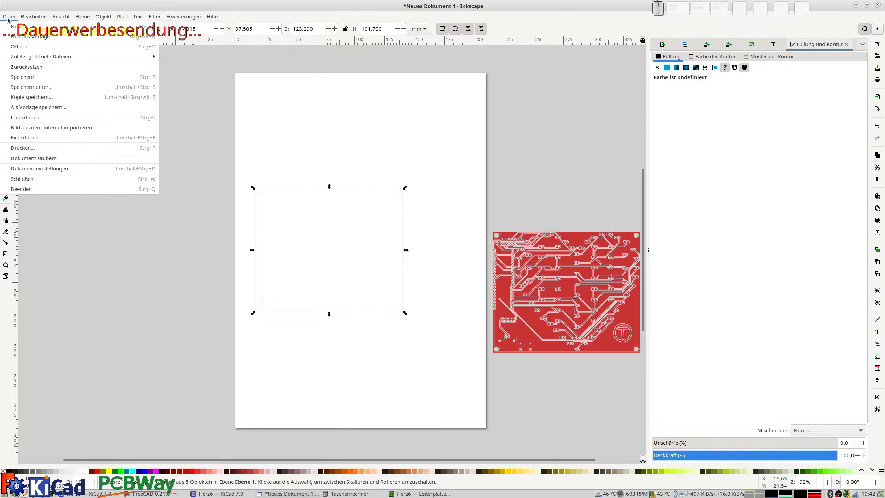
click(59, 171)
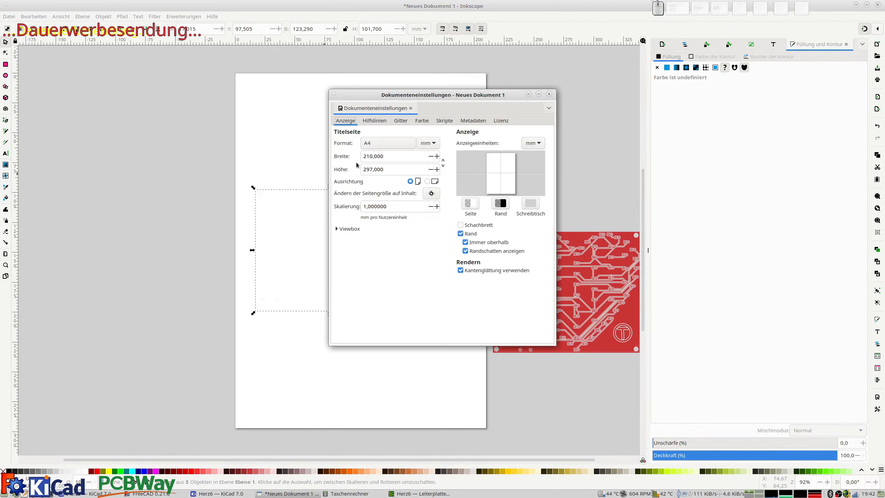
triple_click(394, 156)
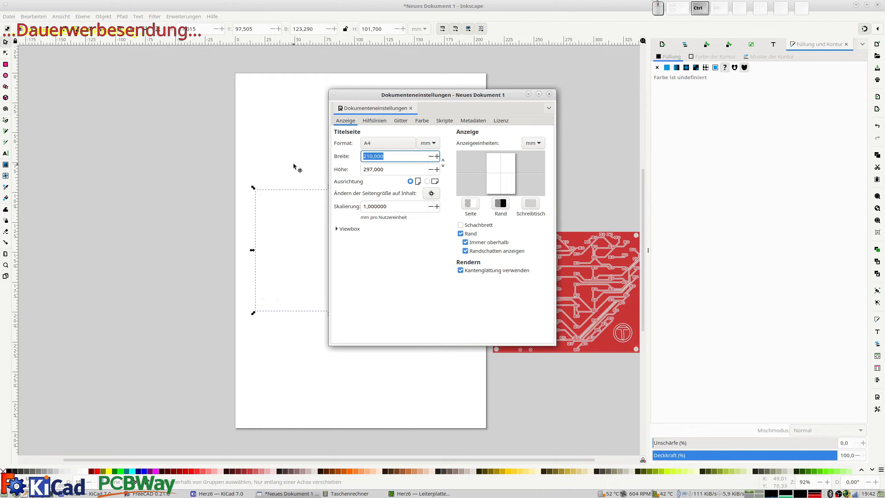
key(ctrl+v)
key(Tab)
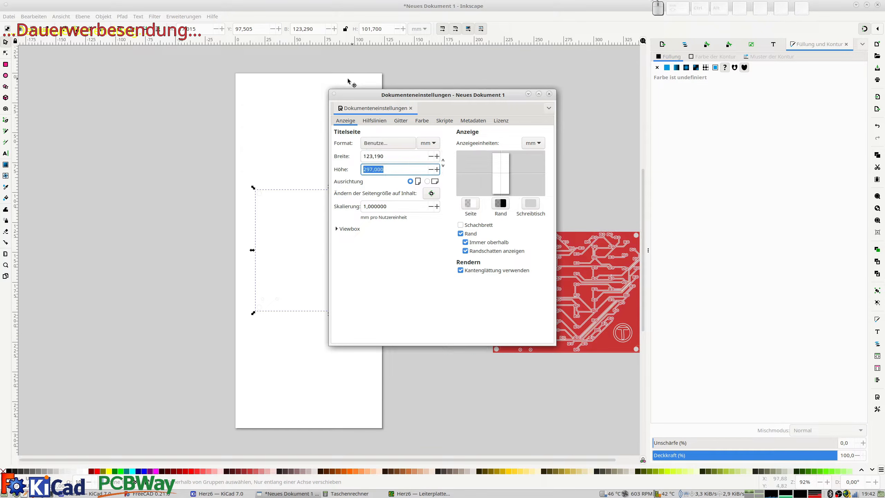
Switch to the calculator, convert the board's 4 inch height to millimetres with 4*25,4 and copy the result.
key(alt+Tab)
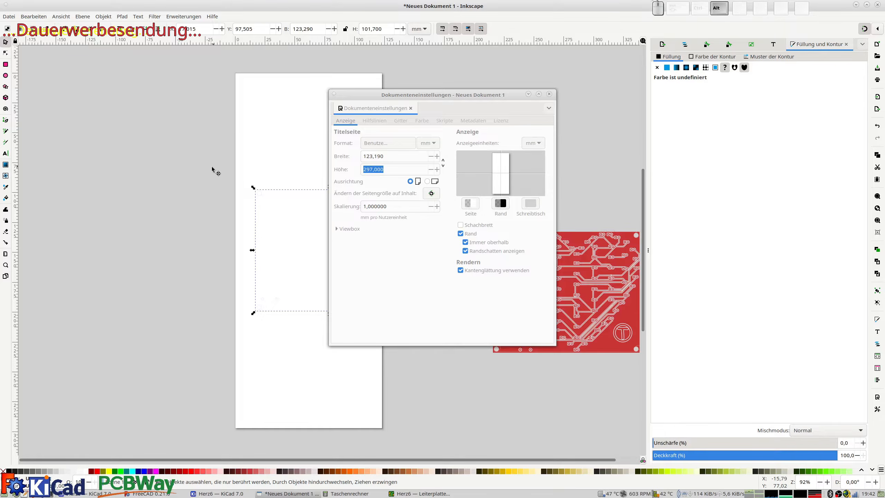
key(alt+Tab)
key(alt+Tab)
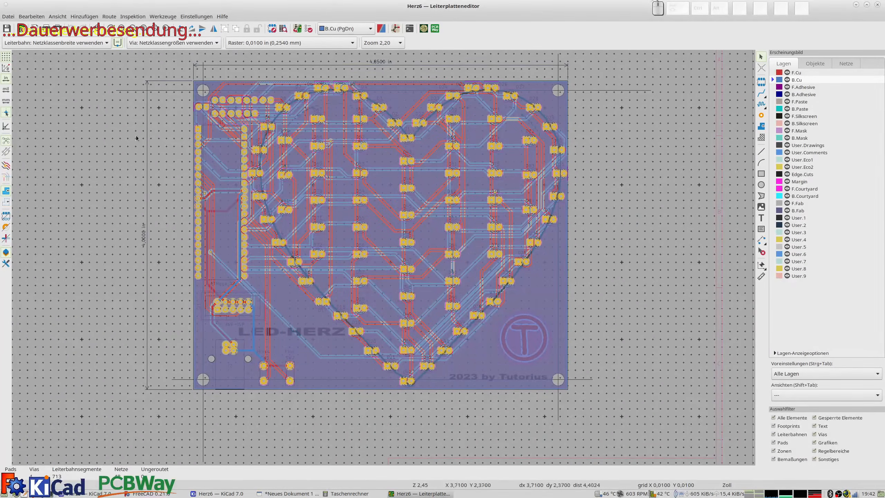
key(alt+Tab)
key(alt+Tab)
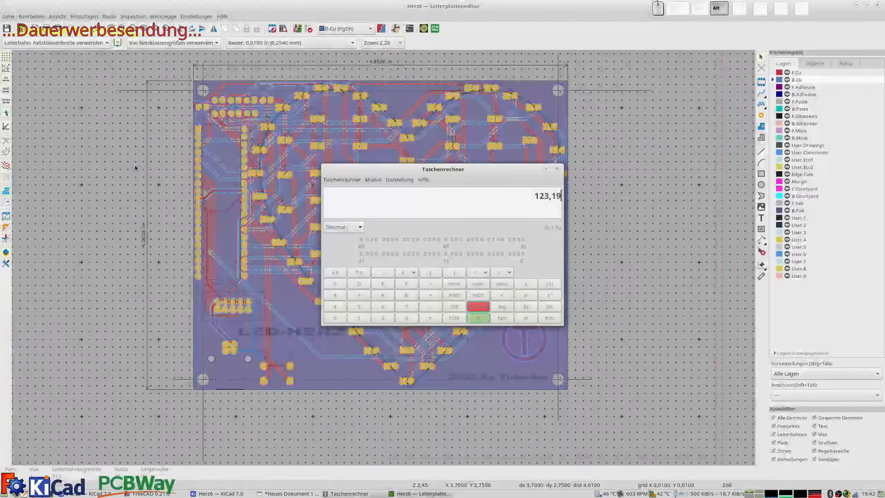
key(Escape)
text(4*25,4)
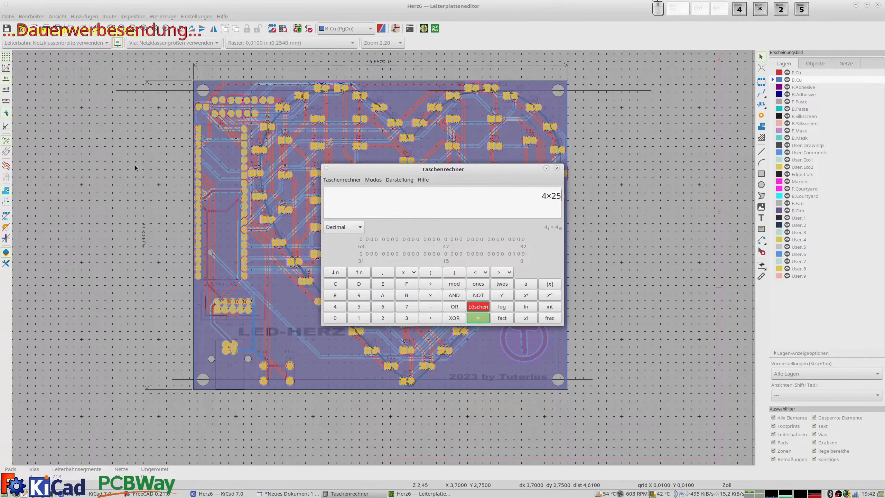
key(Return)
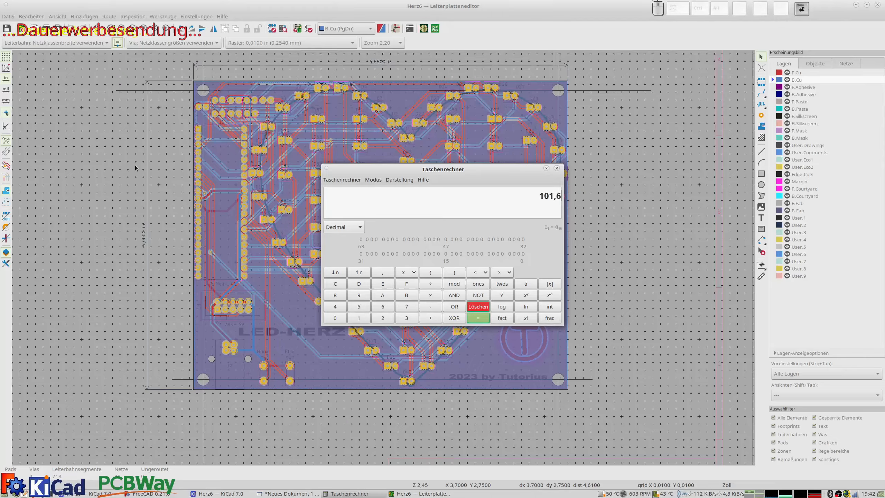
key(ctrl+c)
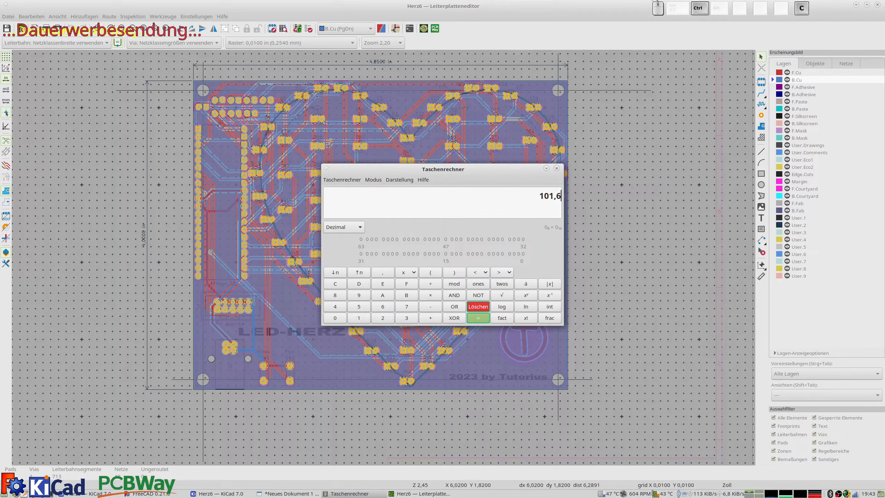
Return to Inkscape, set the page height to the copied 101.6 mm and close the document properties.
key(alt+Tab)
key(alt+Tab)
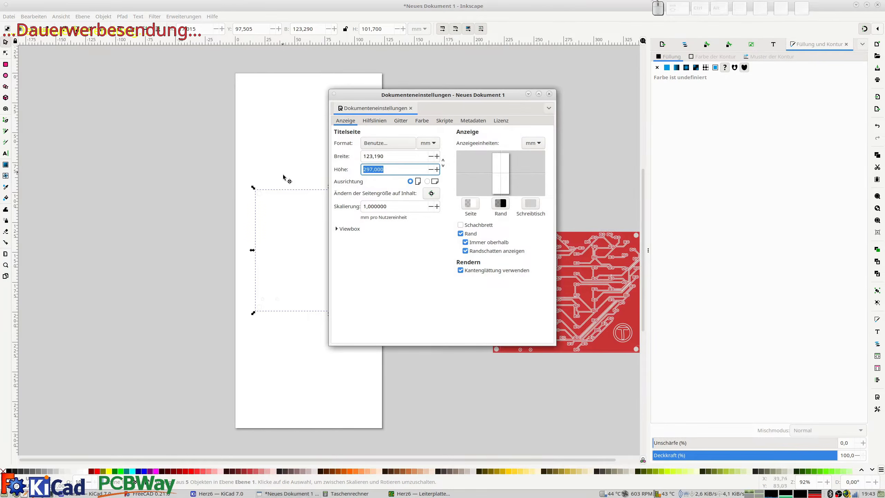
key(ctrl+v)
key(Return)
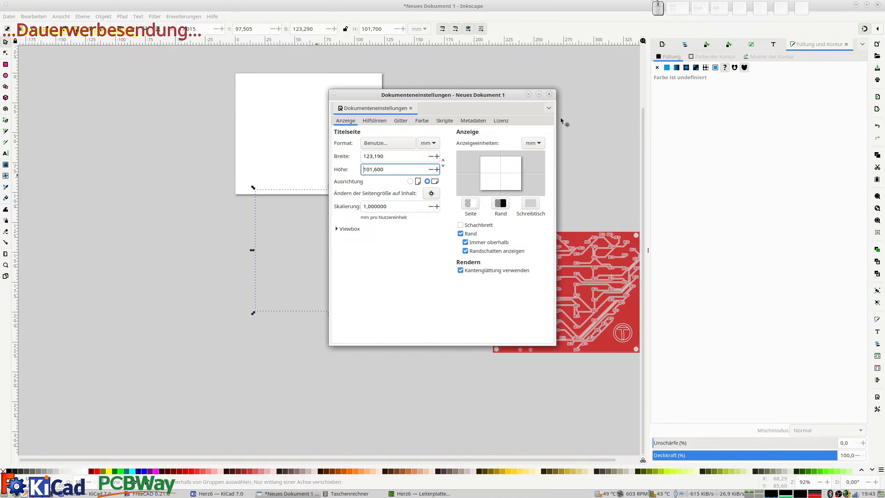
click(549, 94)
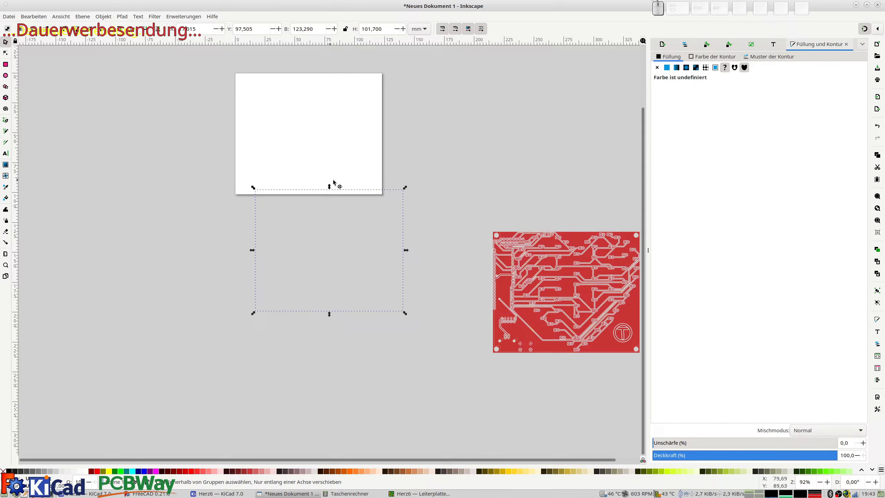
Move the board outline, courtyard, front copper and silkscreen groups onto the page, each aligned with the page edges.
click(337, 190)
drag(337, 190, 316, 71)
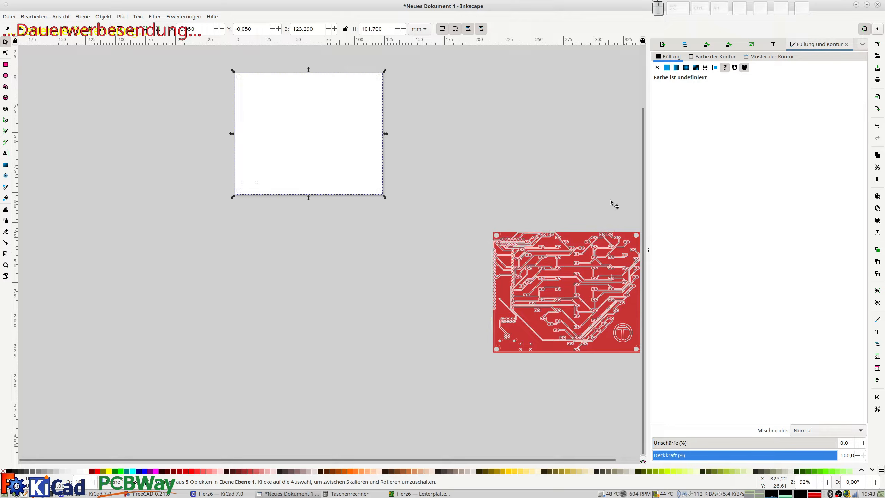
click(506, 266)
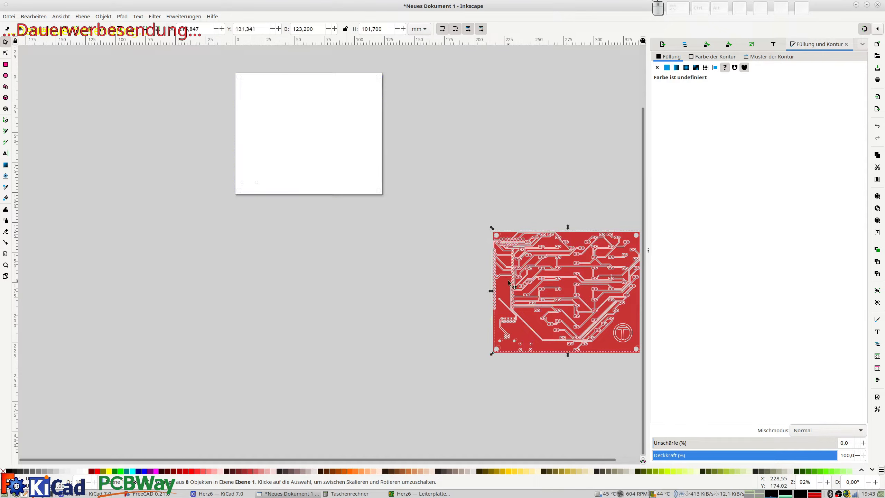
drag(528, 282, 269, 122)
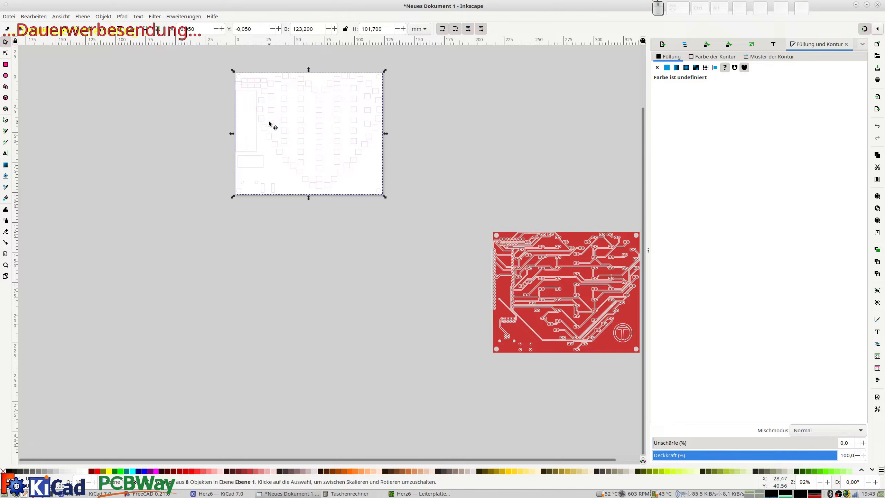
click(555, 280)
drag(555, 281, 298, 124)
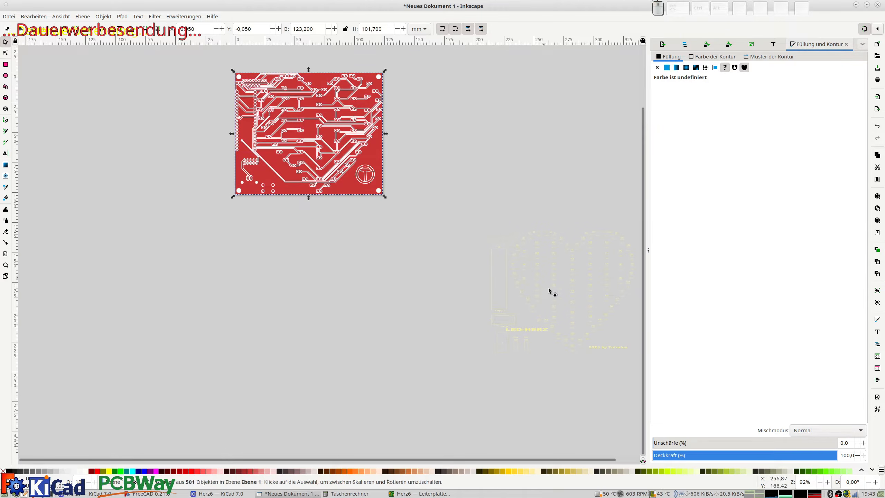
click(594, 331)
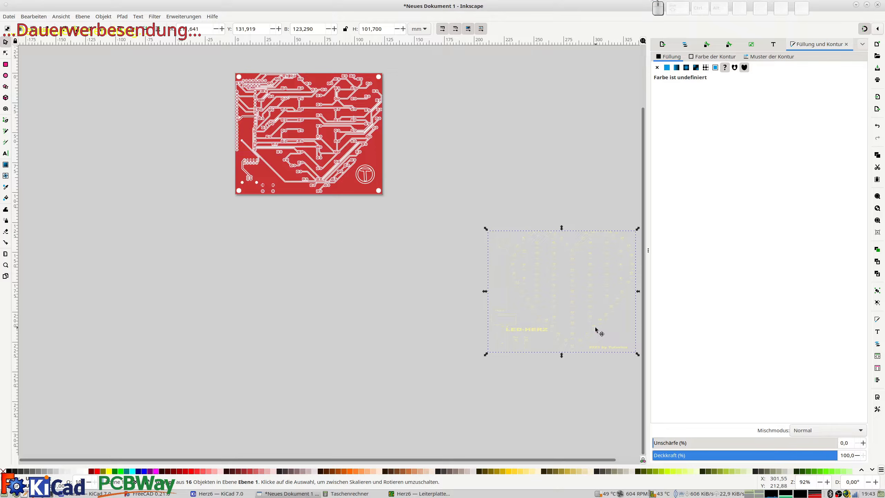
drag(565, 318, 341, 172)
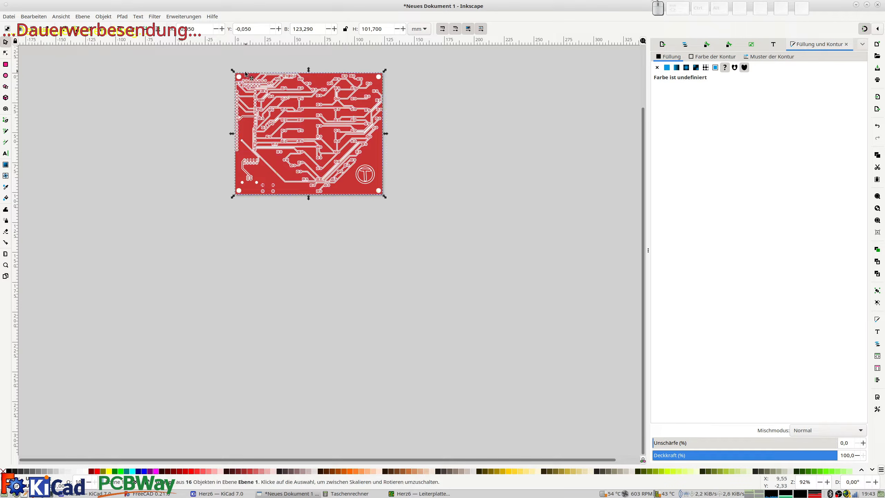
Select the red front copper group and lower it in the stacking order beneath the silkscreen.
ctrl+scroll(201, 74, up, 1)
ctrl+scroll(200, 75, up, 2)
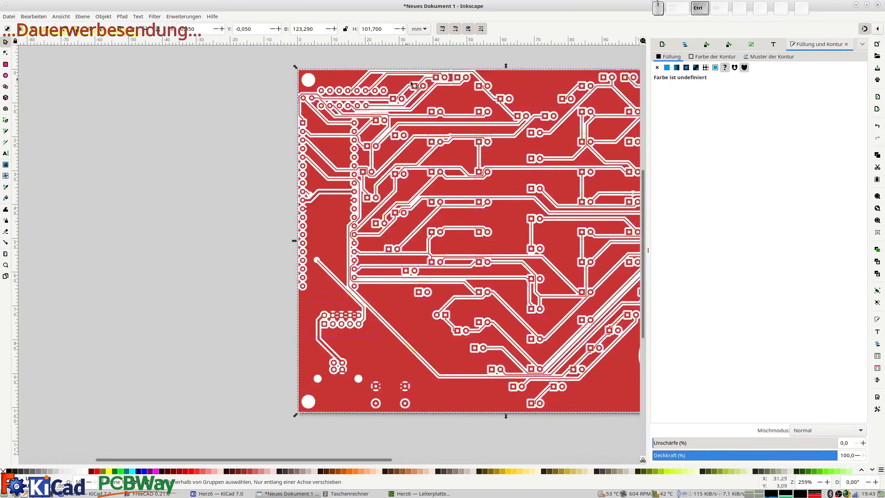
scroll(414, 92, down, 2)
ctrl+scroll(415, 93, down, 1)
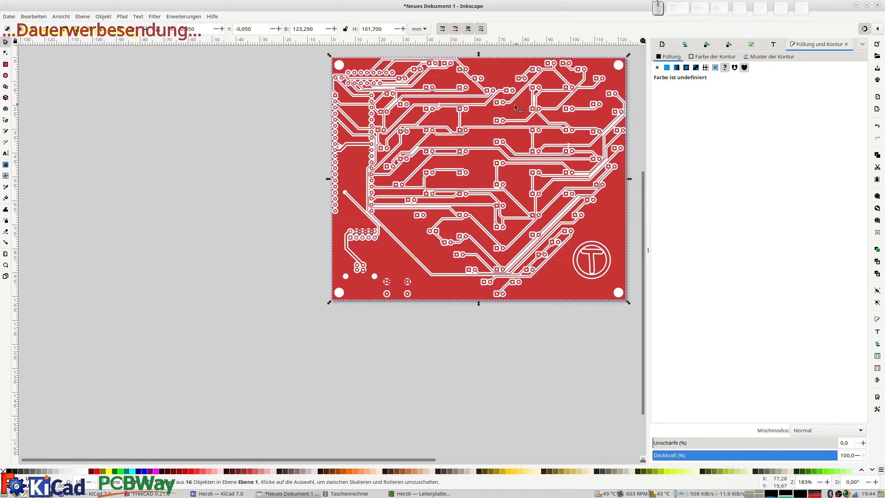
middle_drag(514, 107, 392, 144)
scroll(366, 166, up, 2)
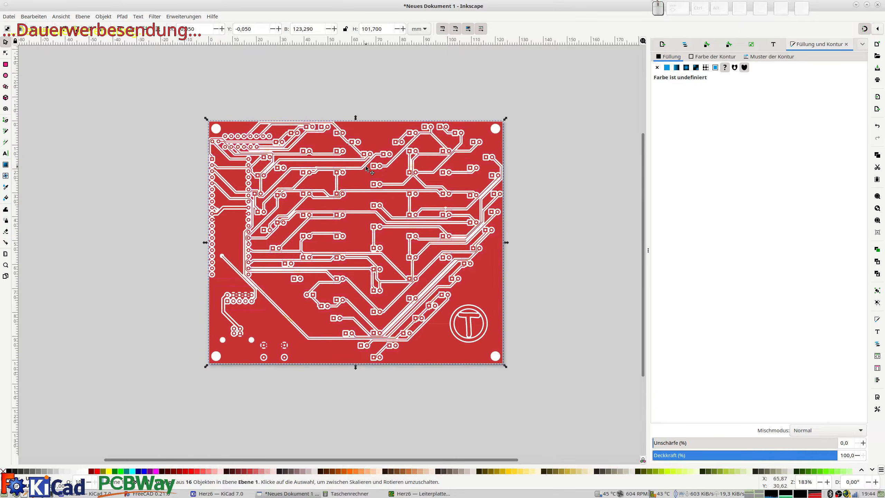
ctrl+scroll(370, 189, up, 1)
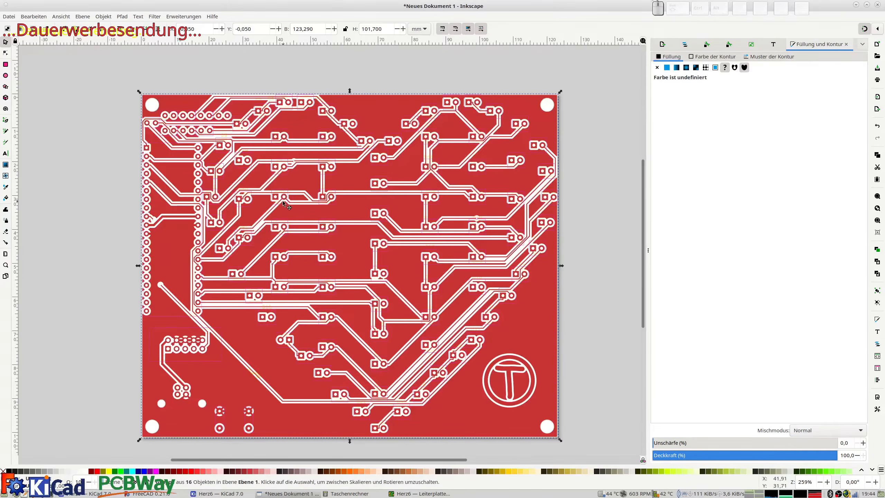
click(171, 255)
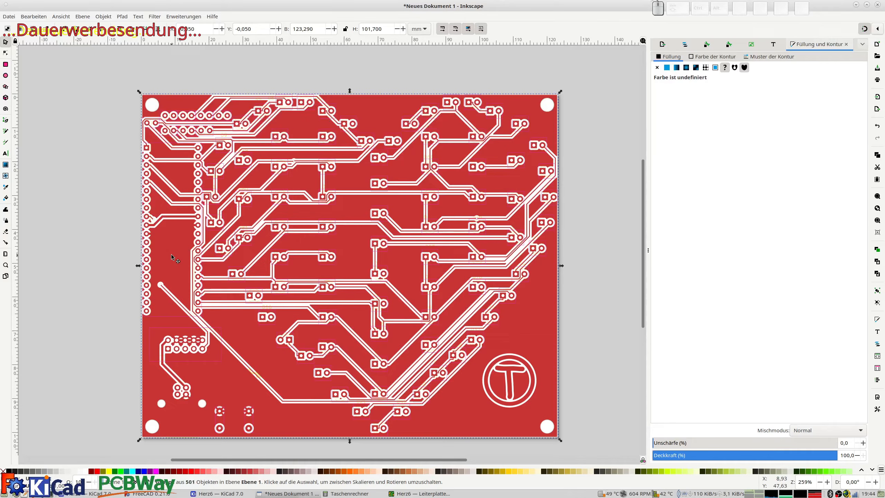
click(86, 375)
click(178, 286)
key(Page_Down)
key(Page_Down)
key(Page_Down)
key(Page_Down)
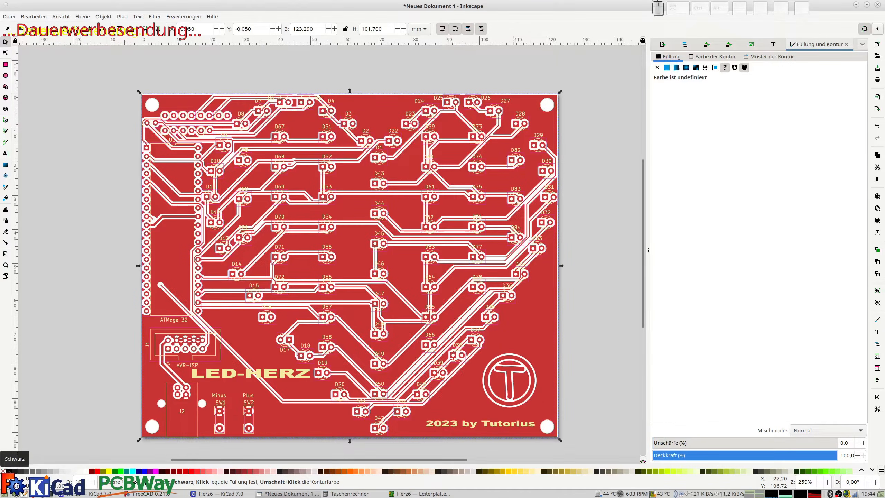
Set the silkscreen group's stroke to black and the front copper group's stroke to orange #FF6600.
right_click(9, 471)
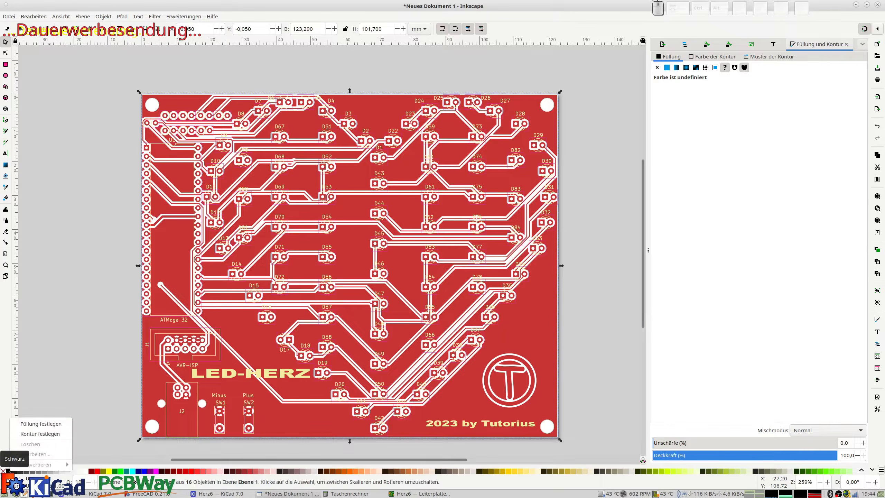
click(42, 434)
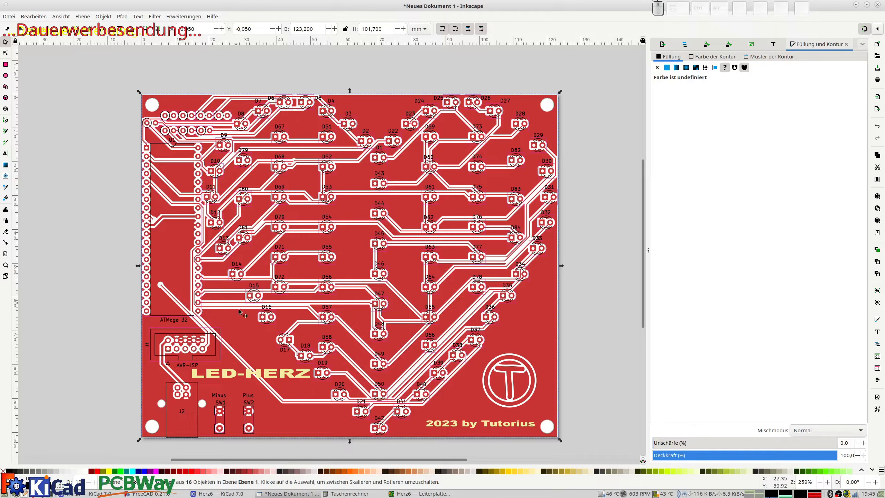
click(243, 331)
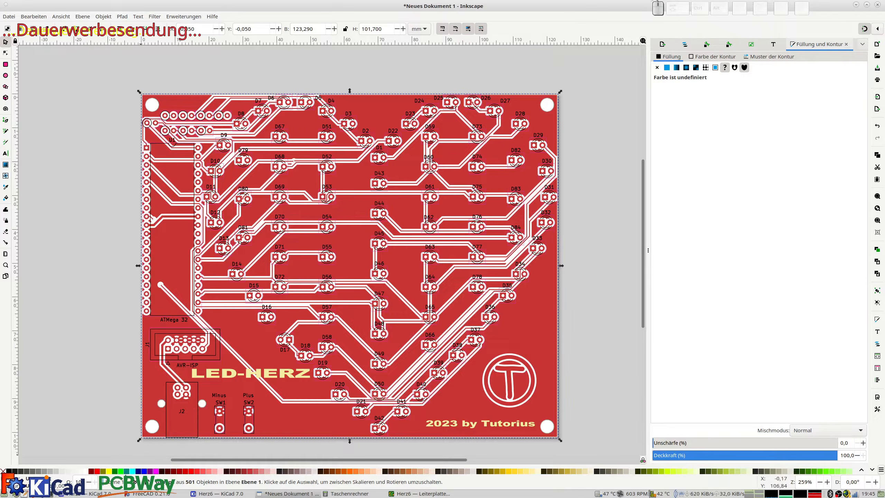
right_click(350, 474)
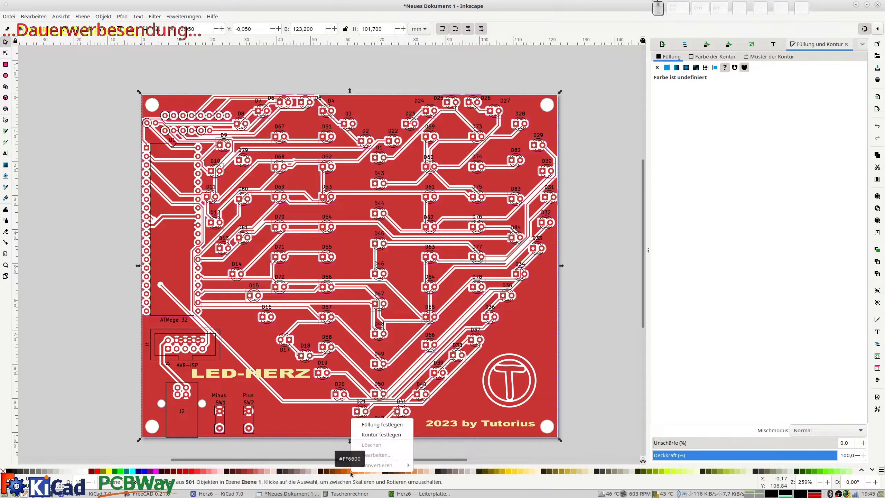
click(372, 433)
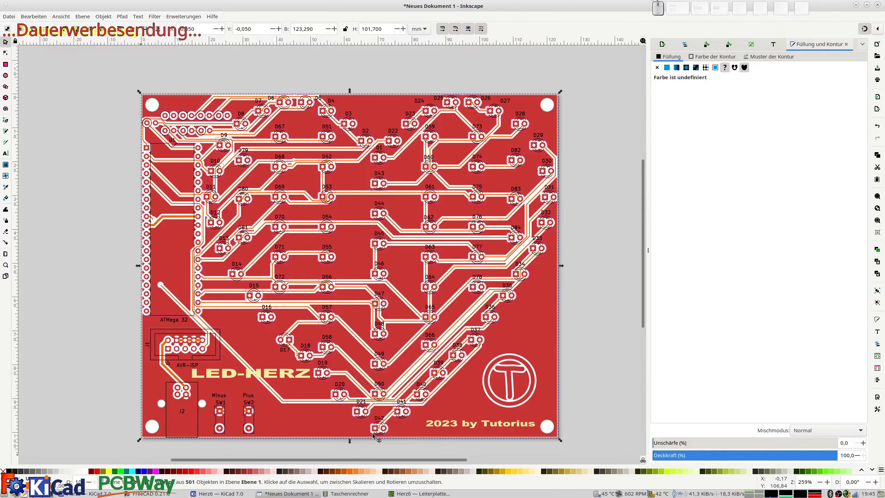
Fill the front copper group with the lighter orange #FF7F2A and deselect it.
click(109, 409)
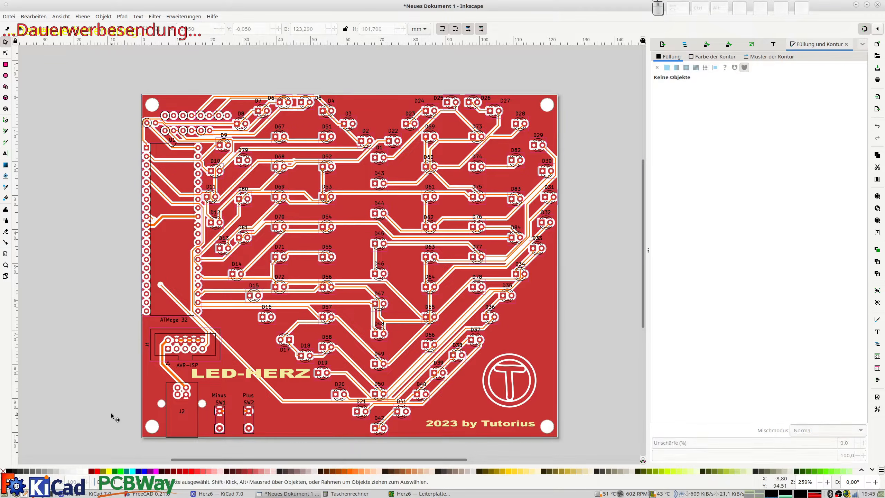
click(283, 425)
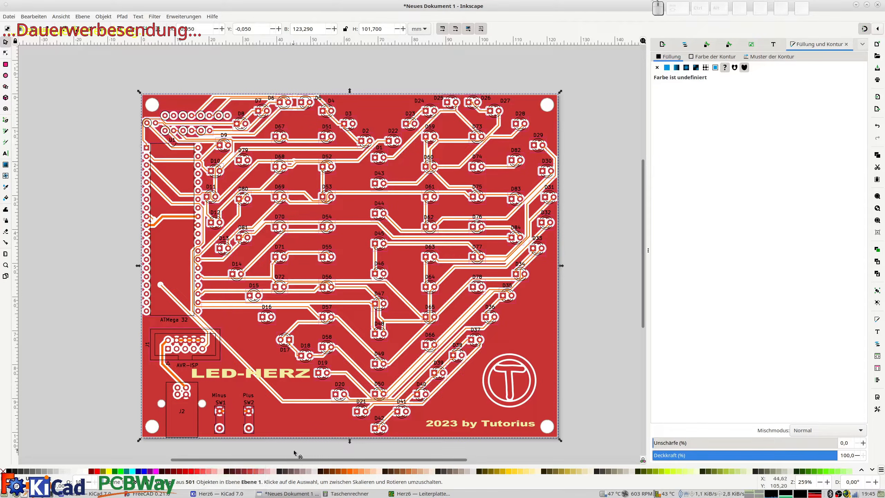
click(350, 472)
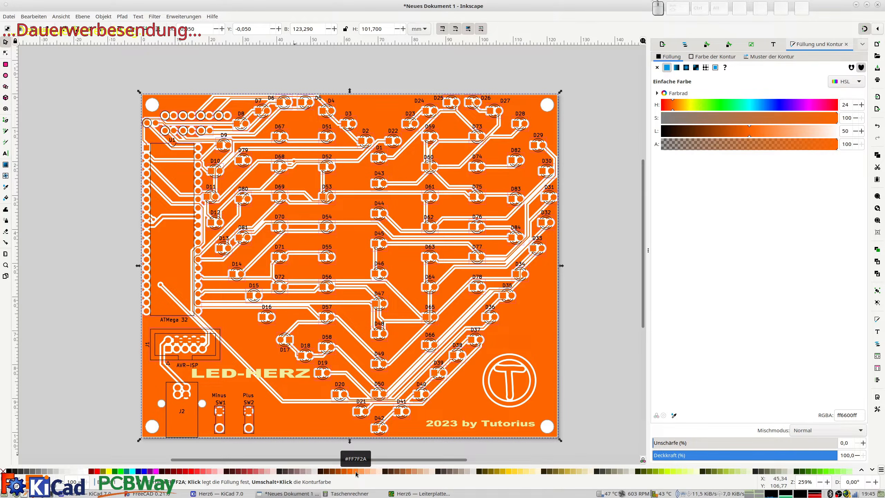
click(356, 473)
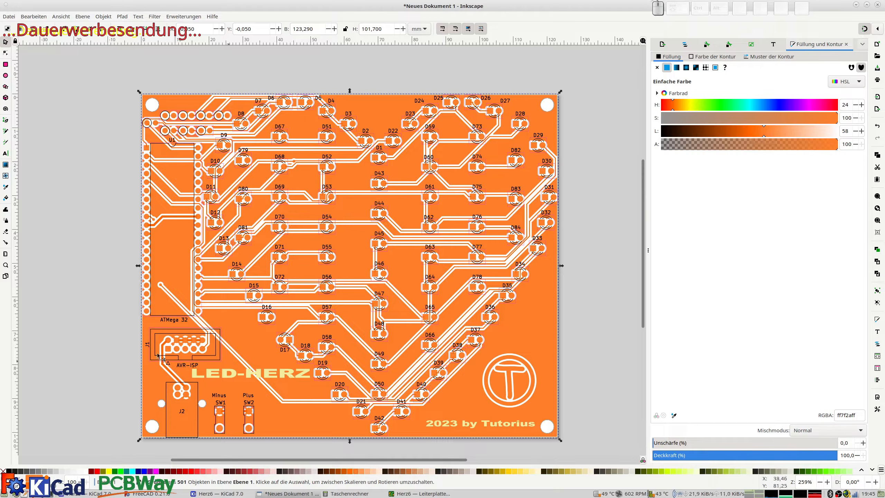
click(93, 346)
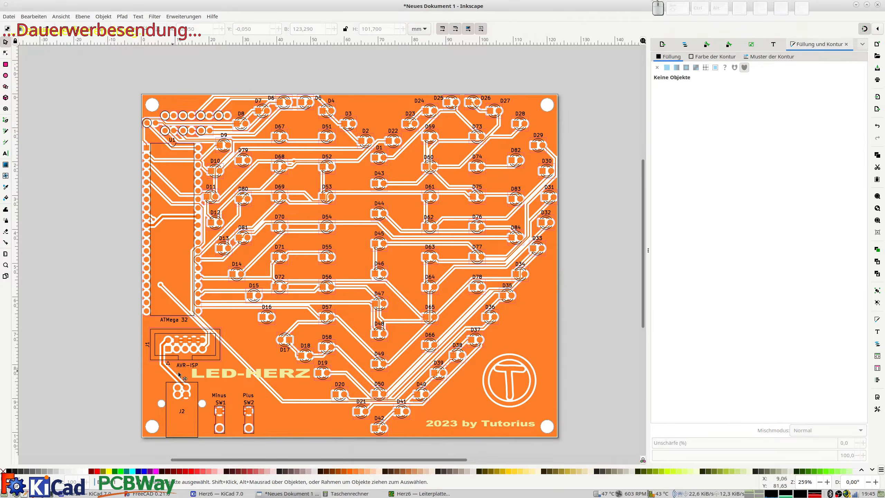
Fill the silkscreen group containing the LED-HERZ lettering with black and deselect everything.
click(220, 379)
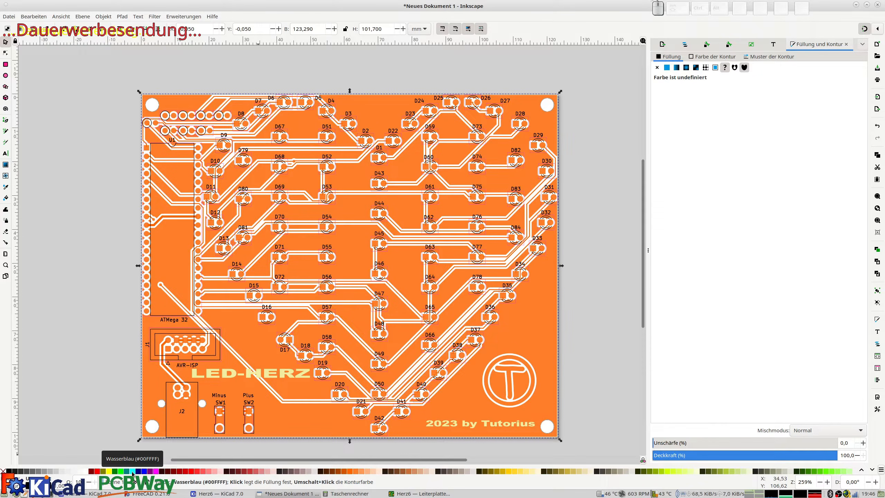
click(113, 355)
click(214, 379)
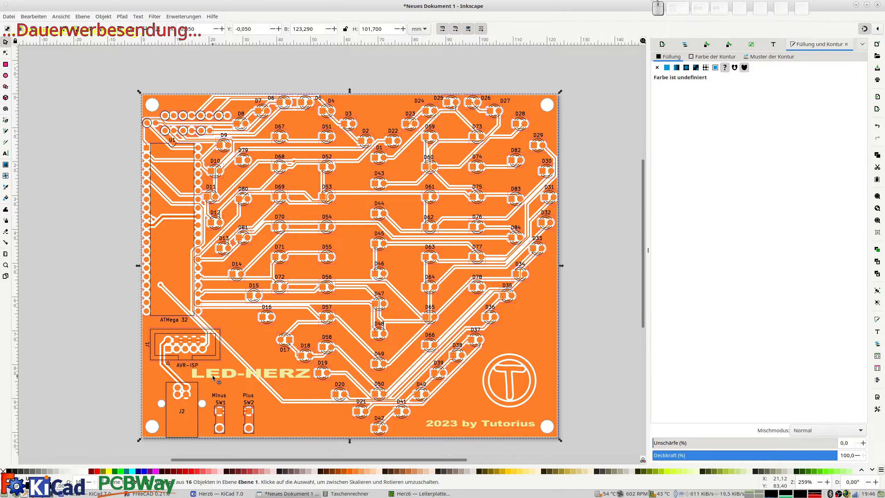
drag(344, 390, 247, 371)
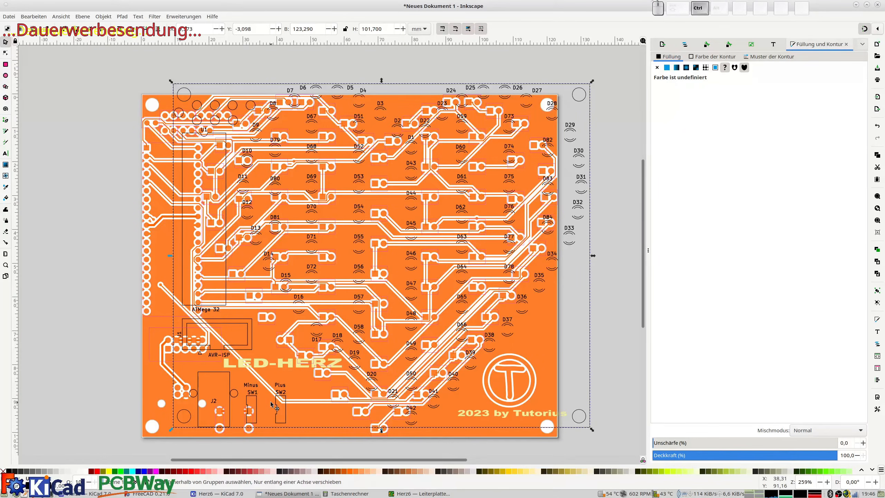
key(ctrl+z)
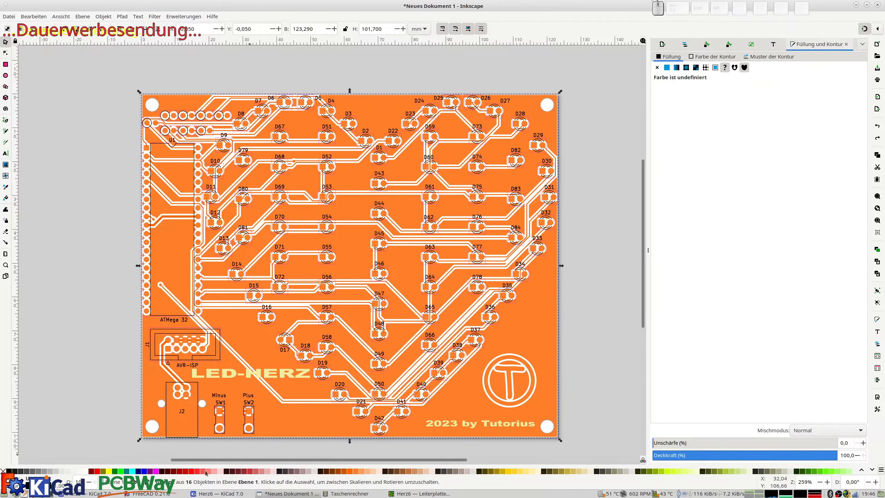
click(86, 472)
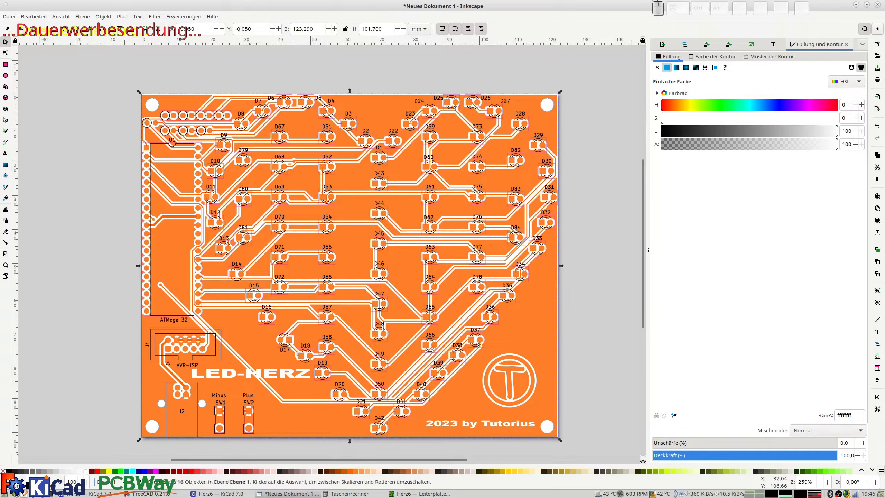
click(8, 471)
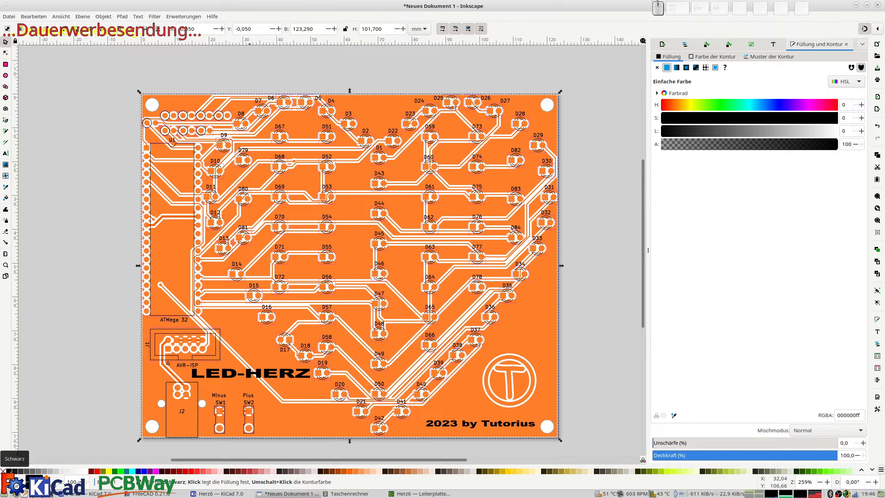
click(282, 187)
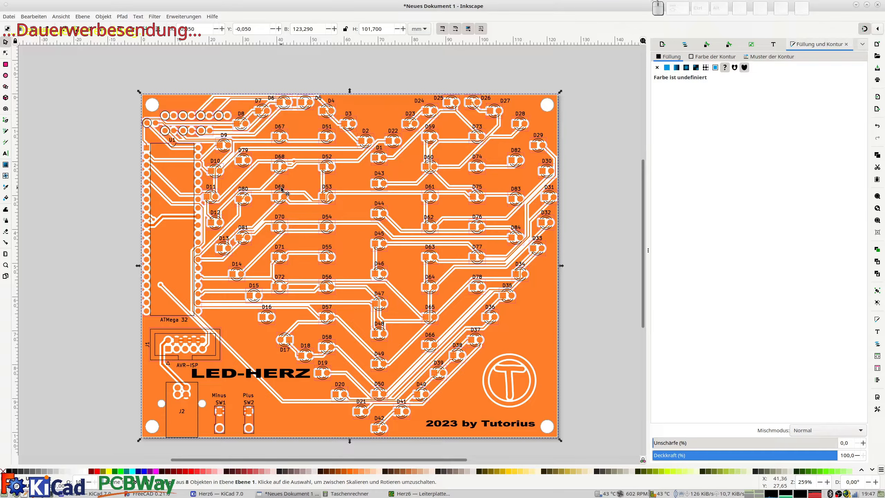
click(106, 185)
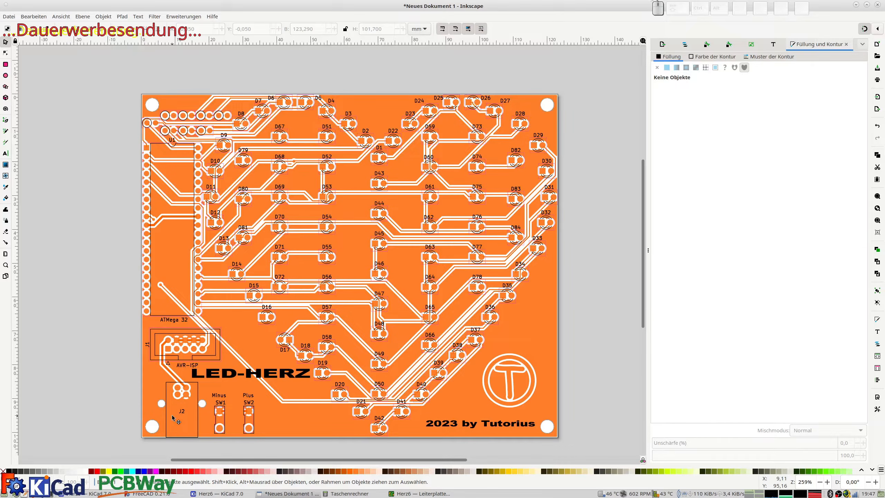
Save the drawing as Herz.svg in the Herz6 folder, replacing the existing file.
click(9, 17)
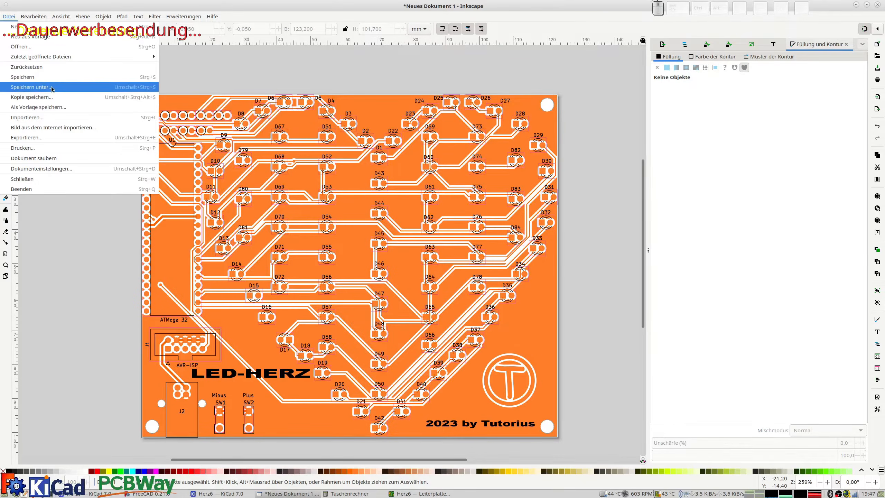
click(52, 87)
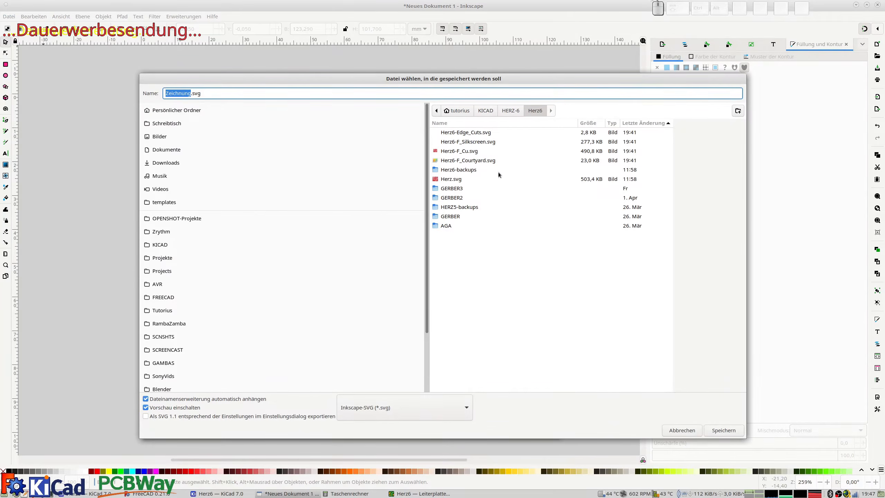
click(452, 181)
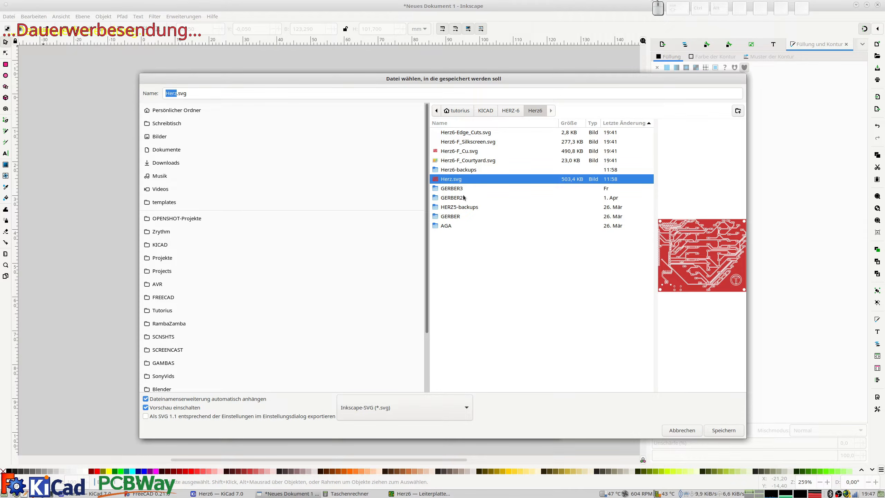
click(722, 430)
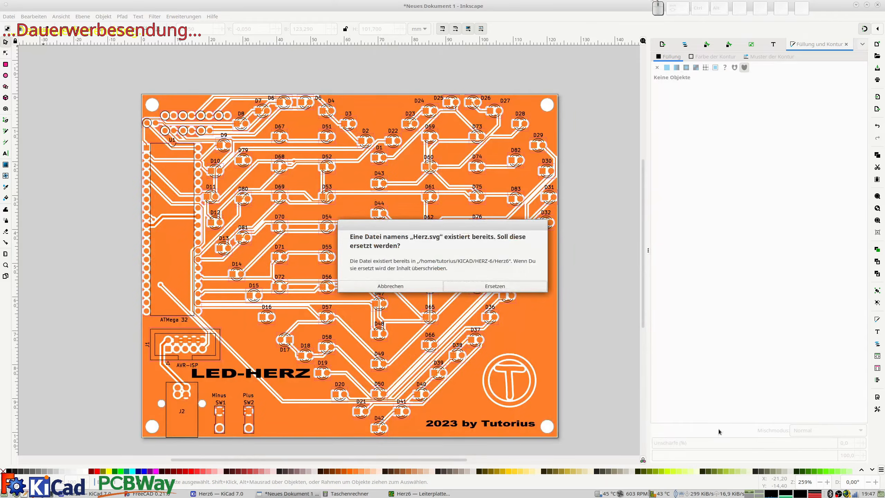
click(474, 286)
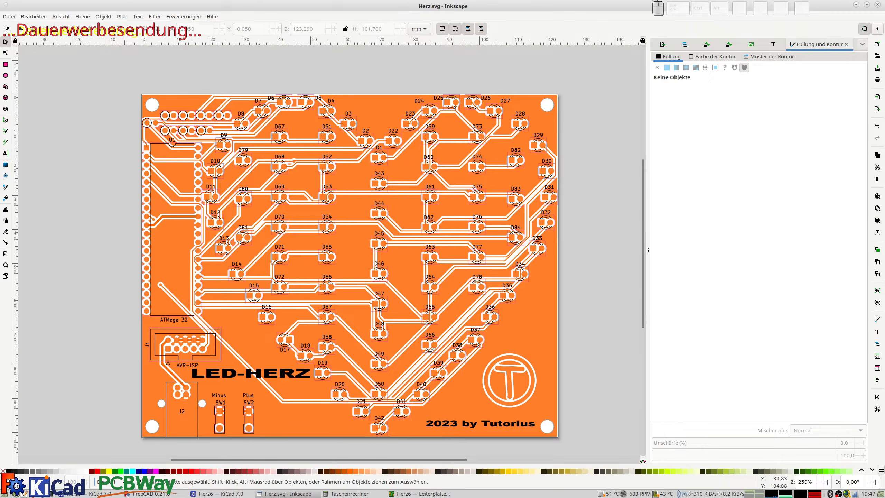
Switch to FreeCAD, create a new document and activate the Image workbench.
mouse_move(163, 493)
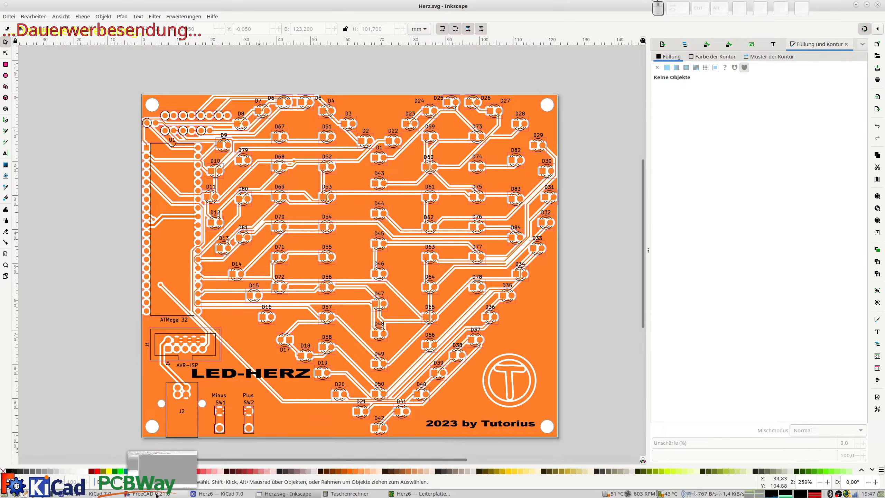
key(alt+Tab)
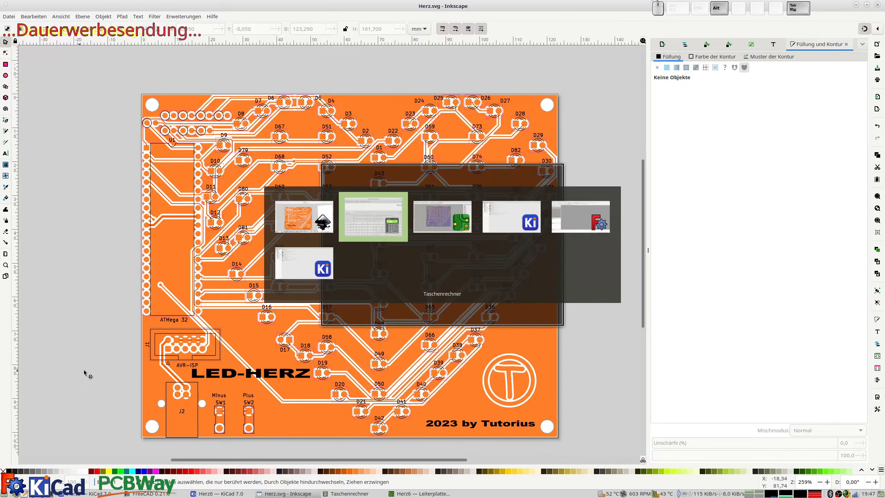
key(alt+Tab)
key(alt+Tab)
key(alt+Tab)
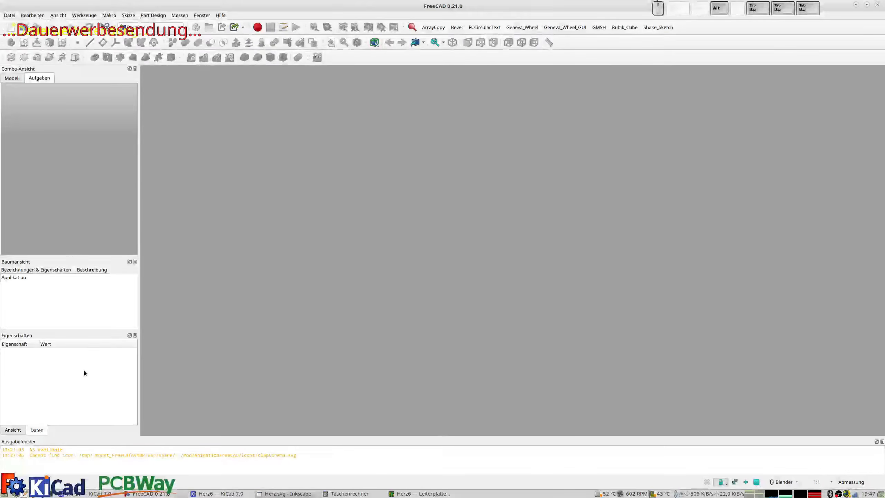
click(11, 16)
click(16, 26)
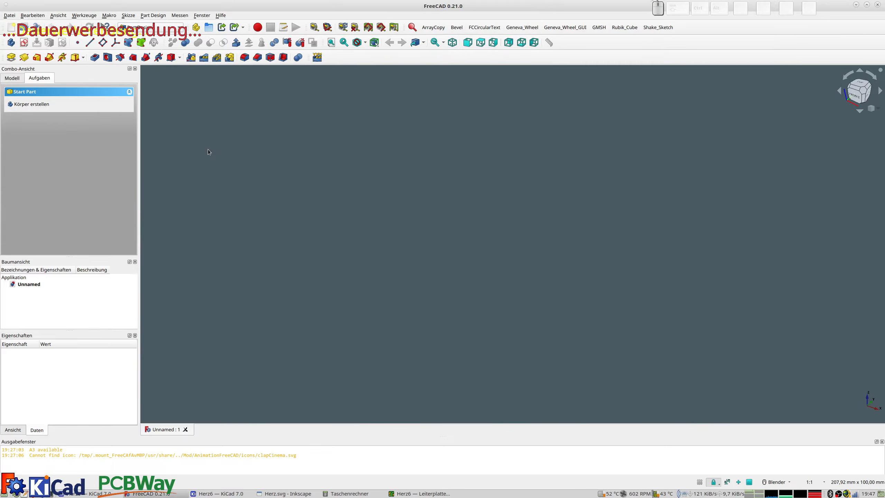
click(161, 28)
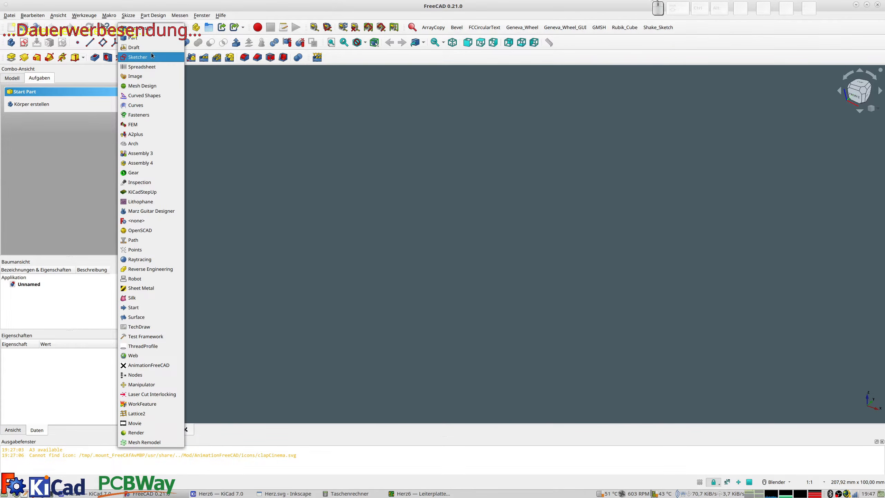
click(141, 76)
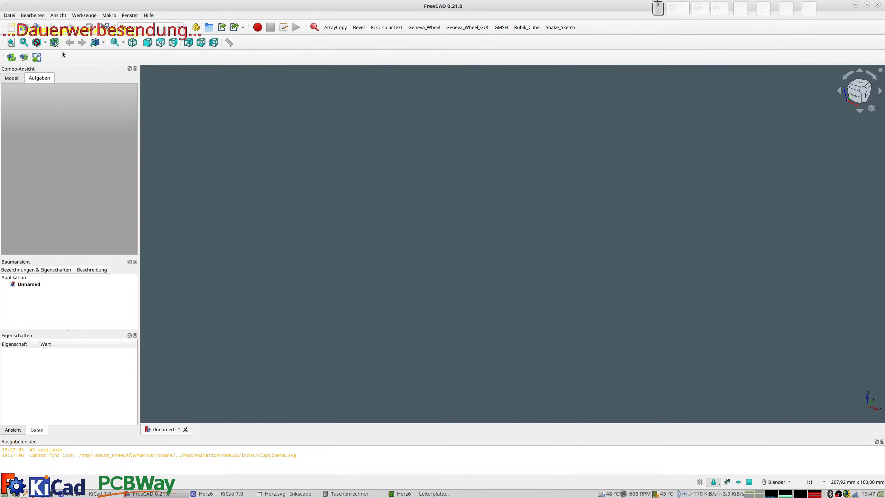
Try inserting Herz.svg from KICAD/HERZ-6/Herz6 as an image plane on the XY plane, and delete the image plane again.
click(23, 57)
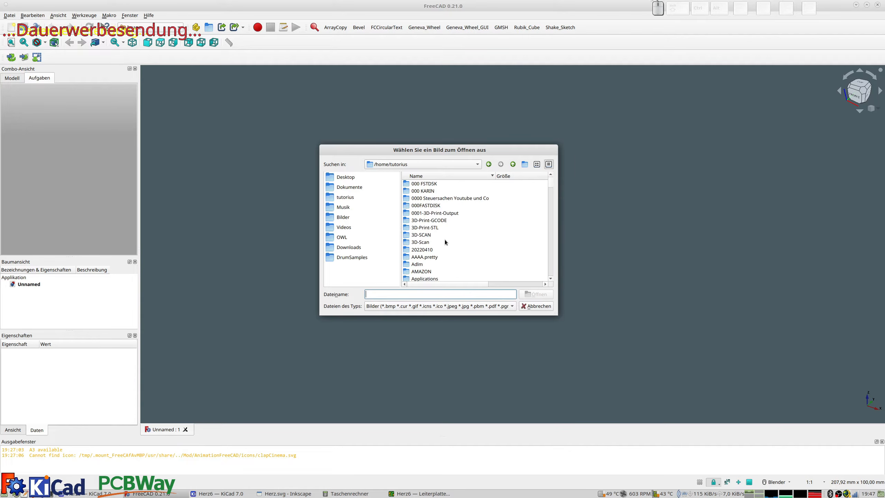
scroll(426, 231, down, 5)
scroll(423, 224, down, 6)
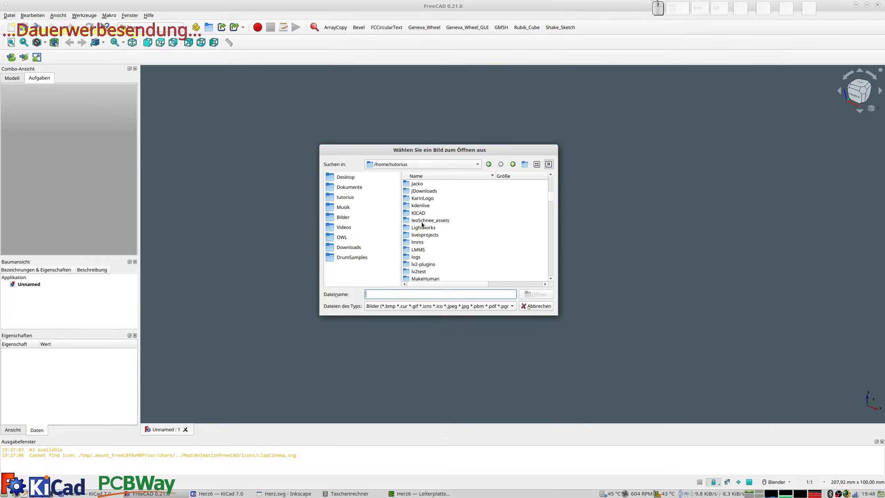
double_click(418, 213)
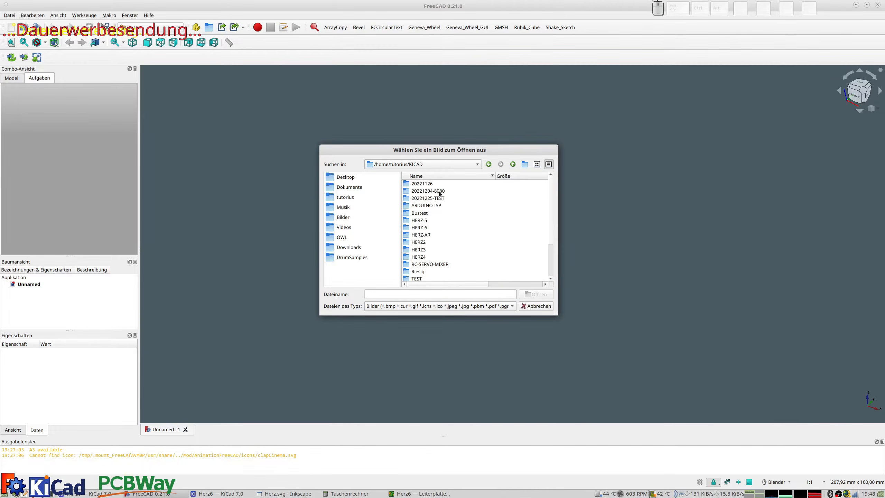
double_click(425, 227)
double_click(424, 187)
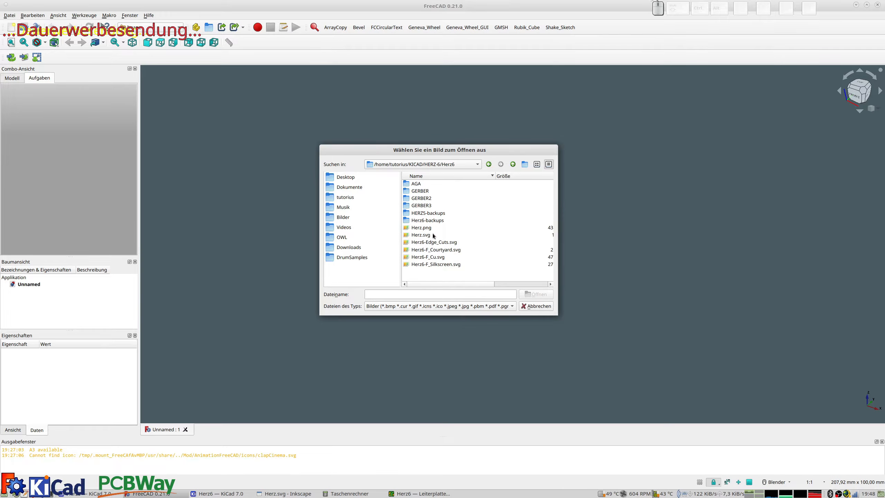
click(427, 235)
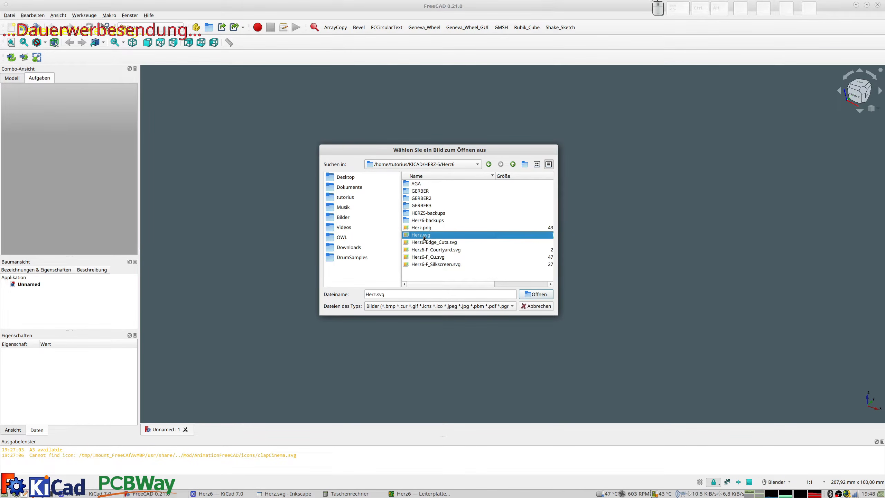
click(539, 295)
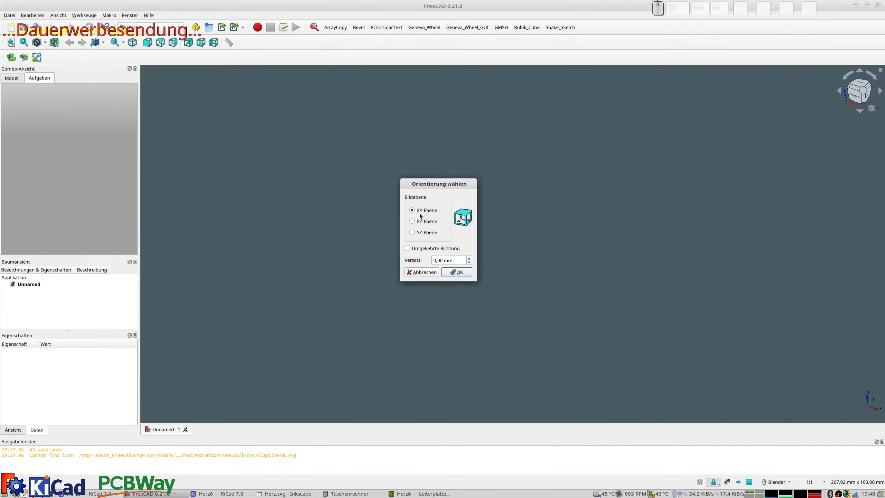
click(456, 272)
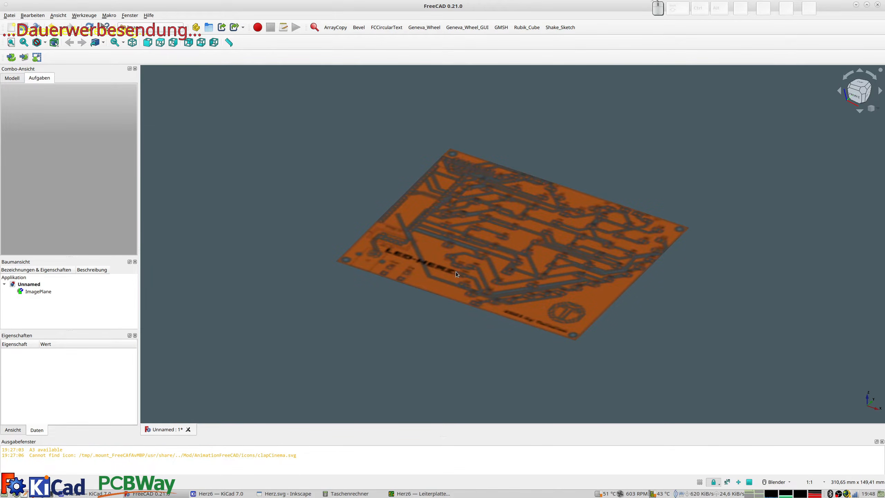
click(440, 239)
key(Delete)
Switch to Inkscape and export the document as Herz.png with a width of 2000 px, replacing the existing file.
key(alt+Tab)
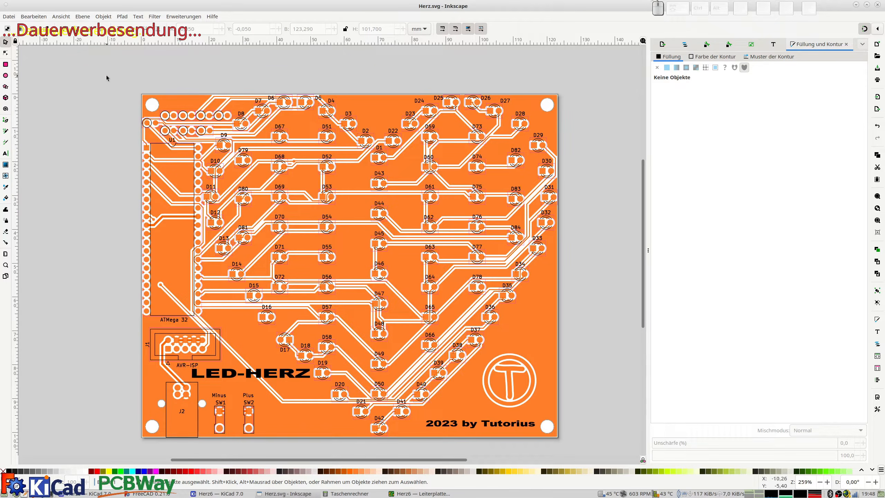
click(9, 17)
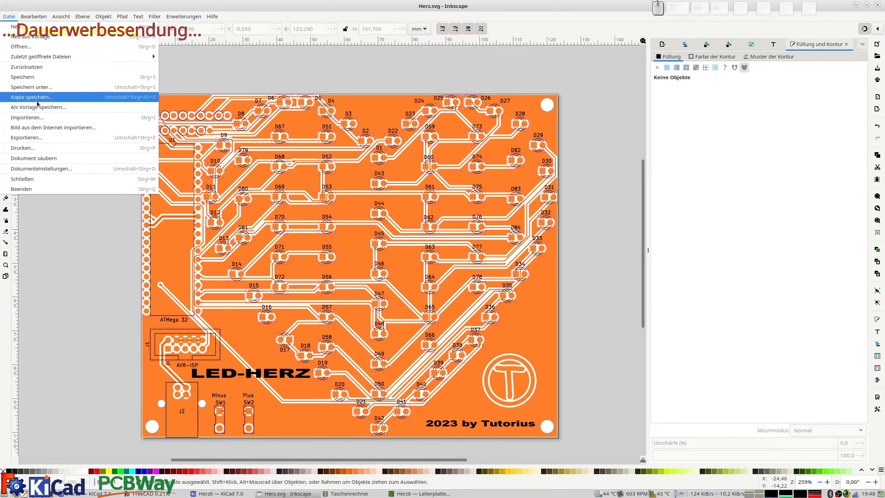
click(27, 137)
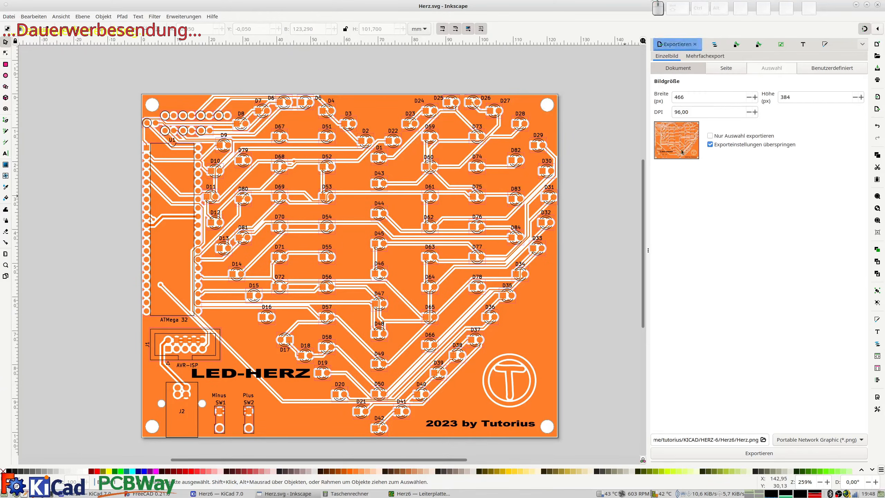
double_click(687, 96)
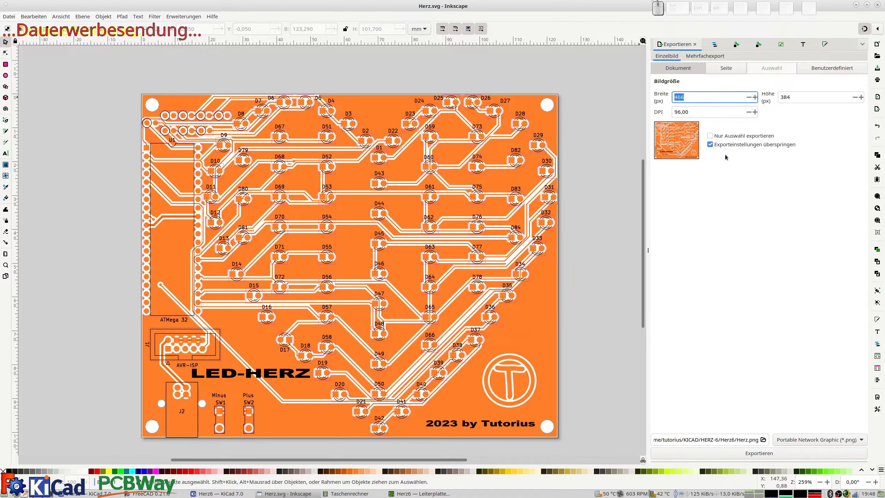
text(2000)
key(Tab)
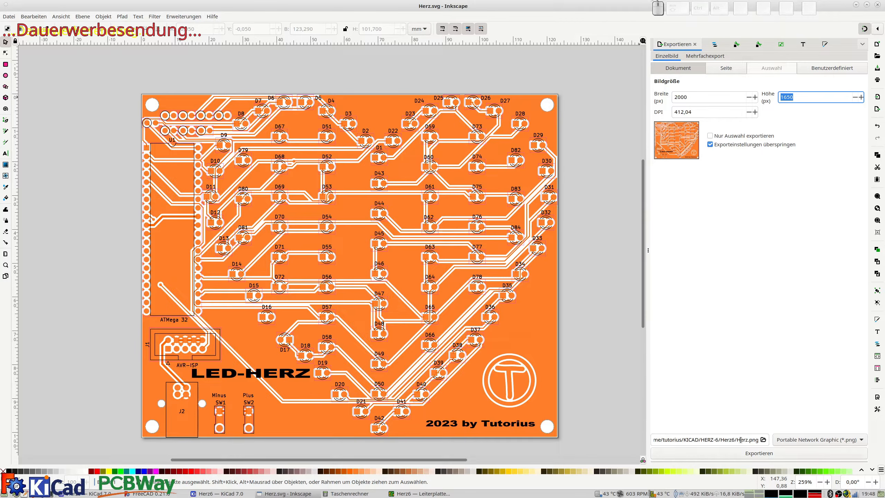
click(755, 454)
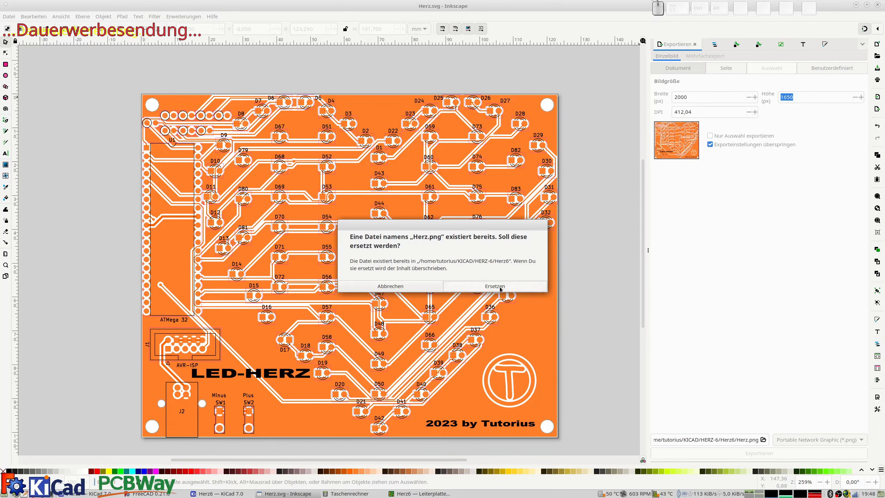
click(496, 287)
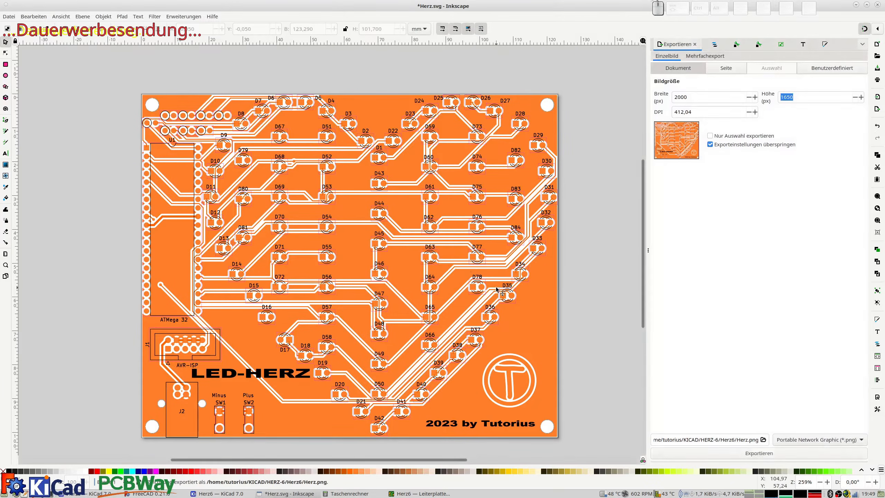
Switch to FreeCAD, insert Herz.png as an image plane on the XY plane and view it from the top.
key(alt+Tab)
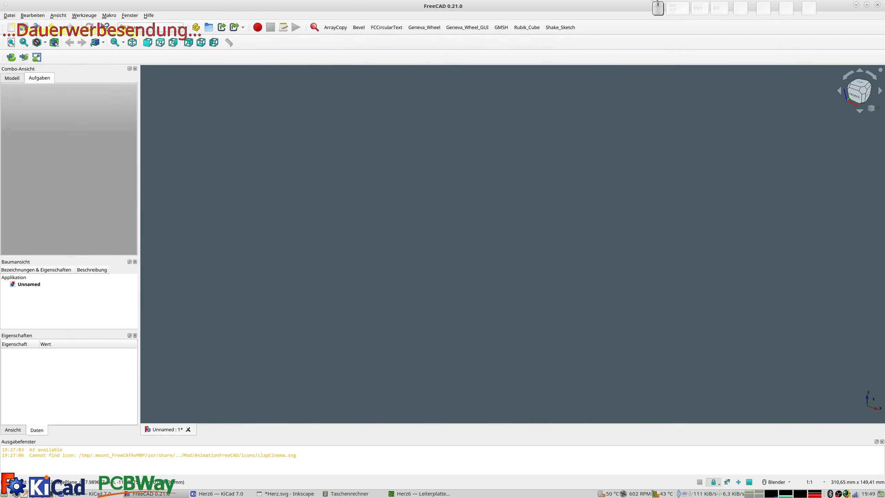
click(24, 57)
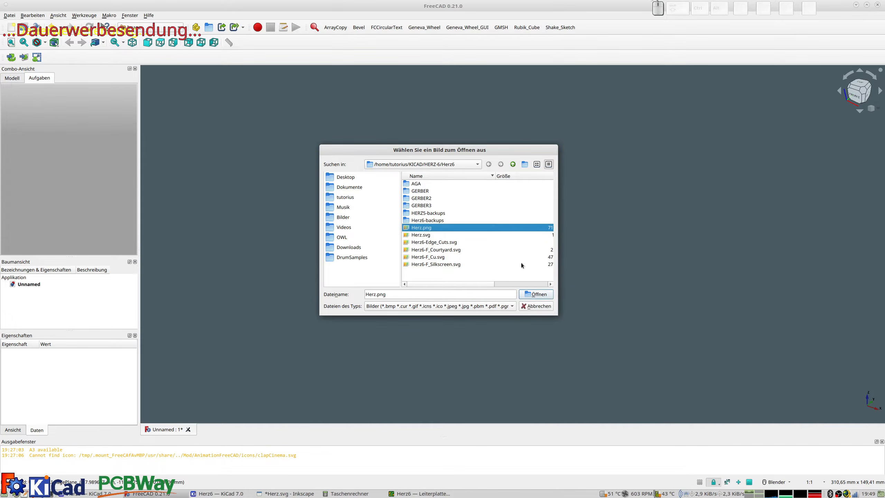
click(537, 295)
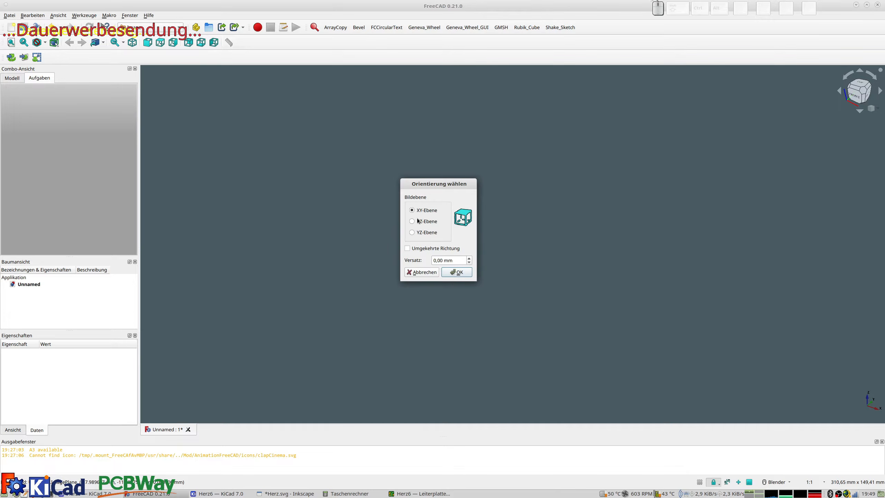
click(457, 272)
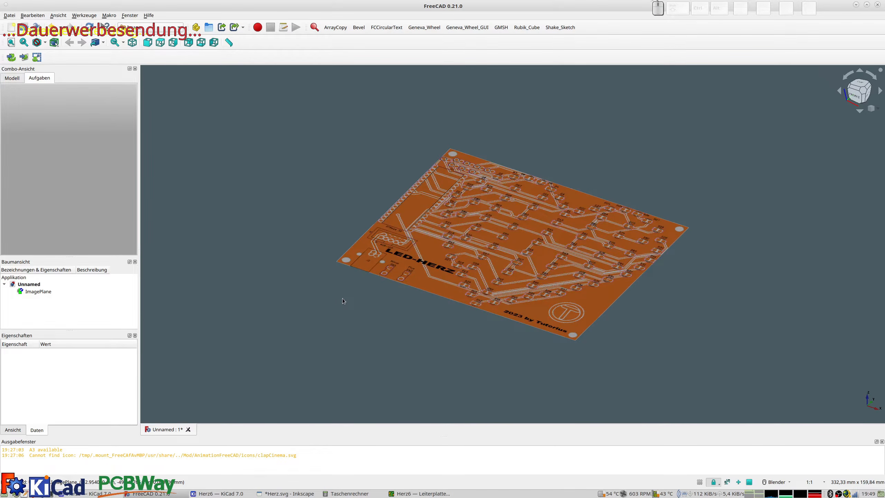
key(2)
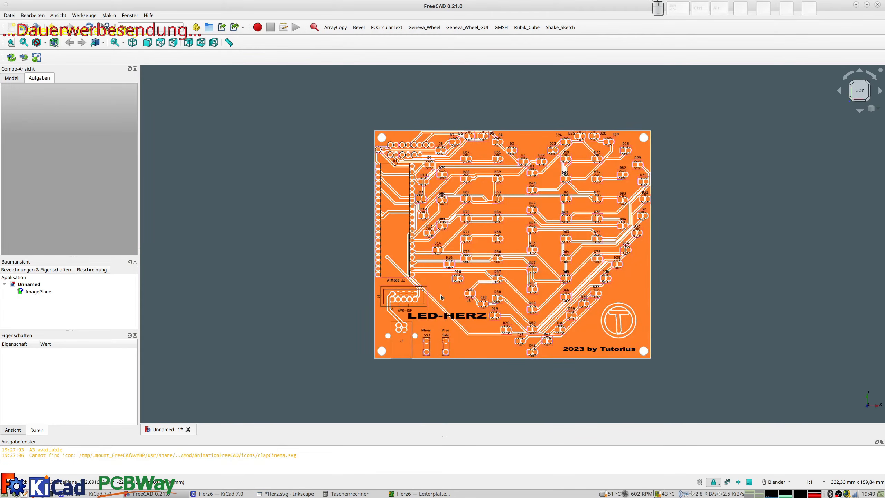
Set the transparency of the image plane to about 37 % in its display properties and return to the model tree.
click(392, 137)
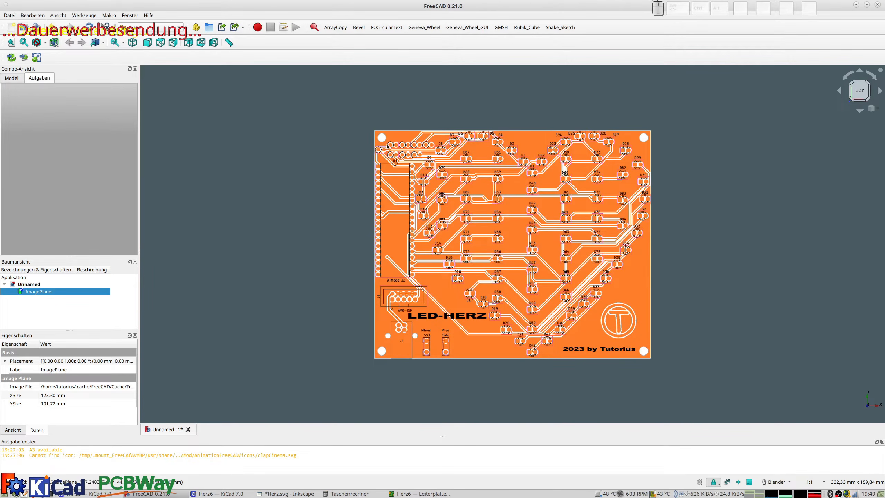
click(10, 80)
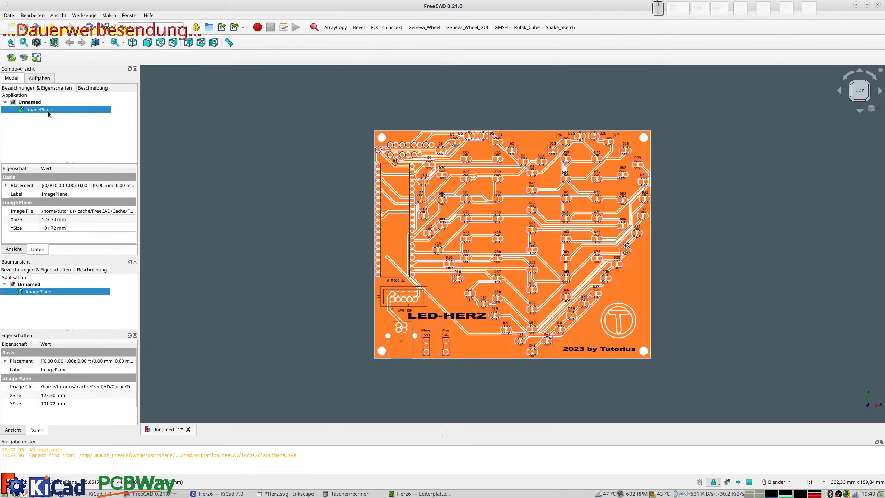
key(ctrl+d)
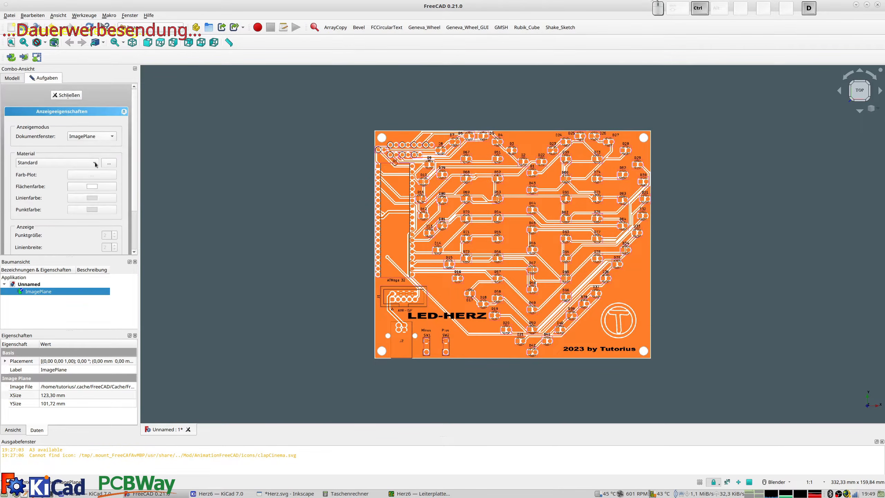
drag(135, 205, 135, 249)
drag(17, 215, 46, 216)
click(193, 173)
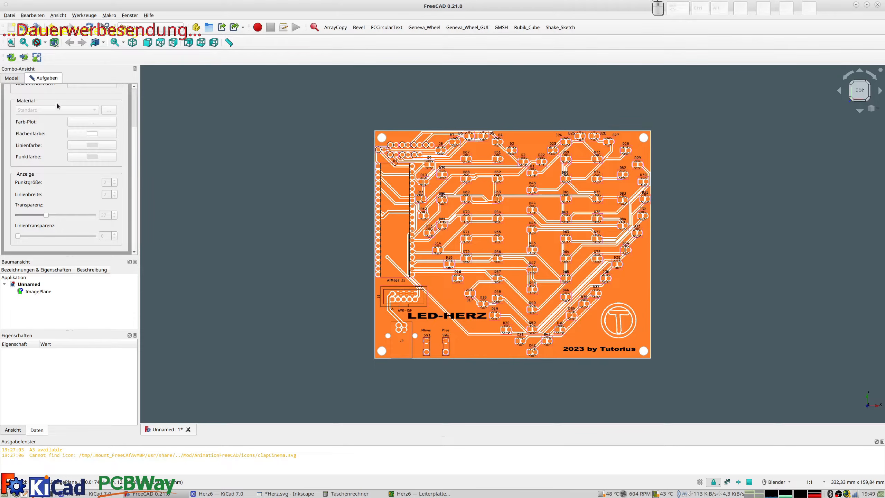
click(11, 77)
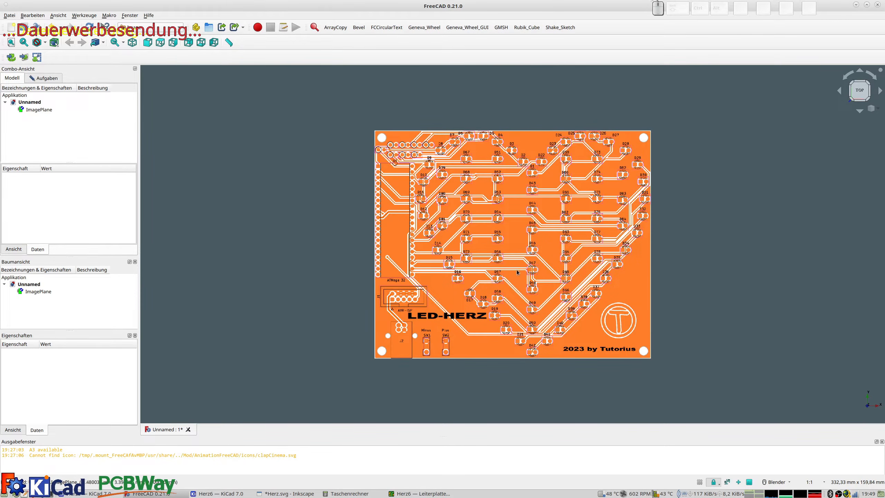
Set the z position of the image plane to 4 mm in its placement properties.
middle_drag(536, 384, 456, 365)
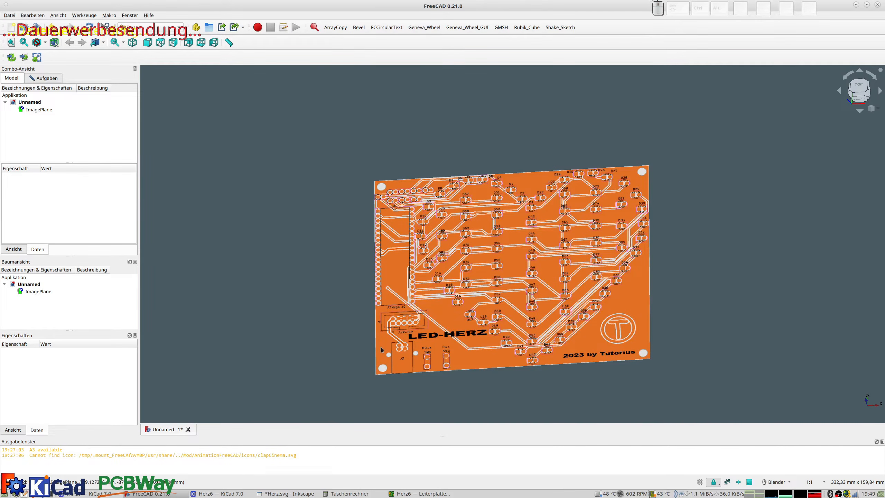
click(31, 111)
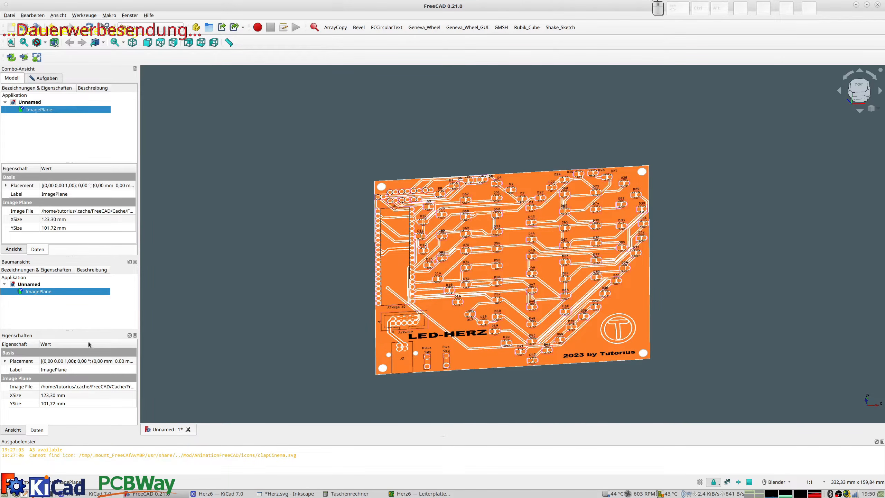
drag(88, 329, 88, 294)
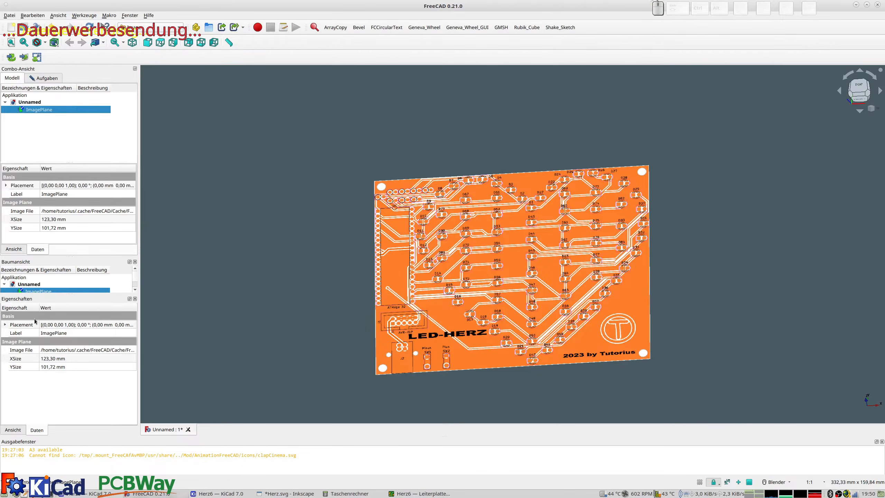
click(5, 325)
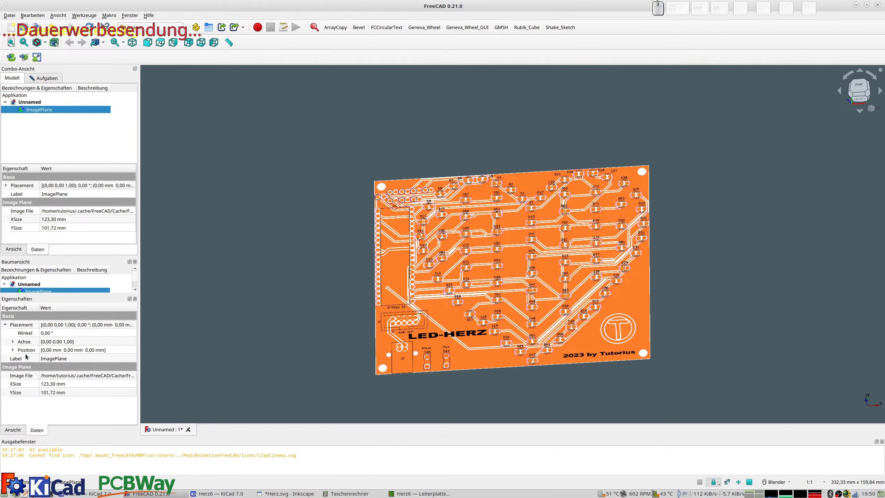
click(13, 350)
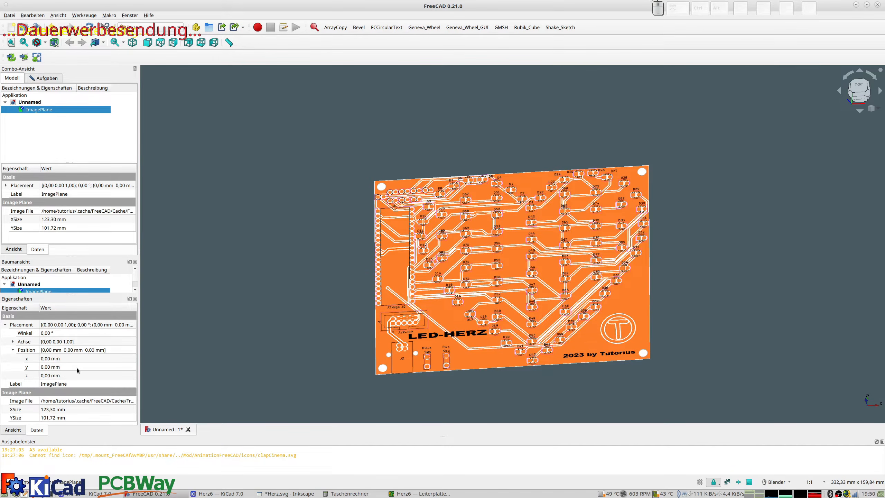
click(49, 376)
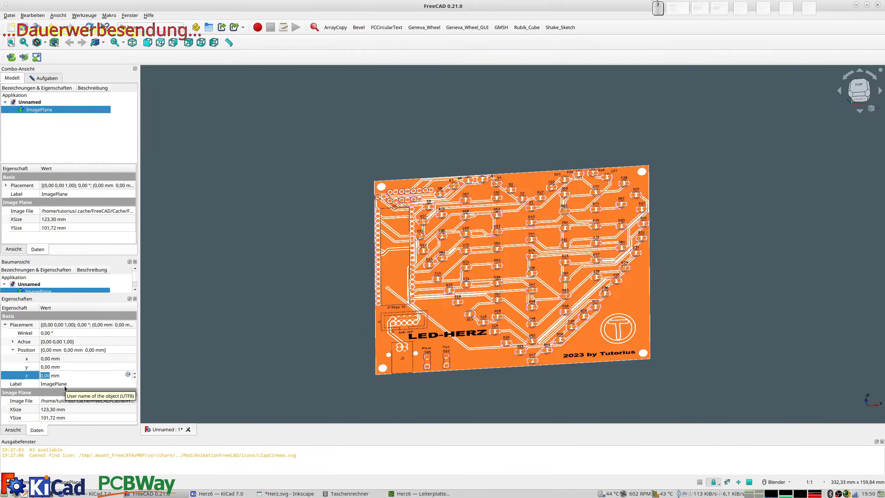
text(3)
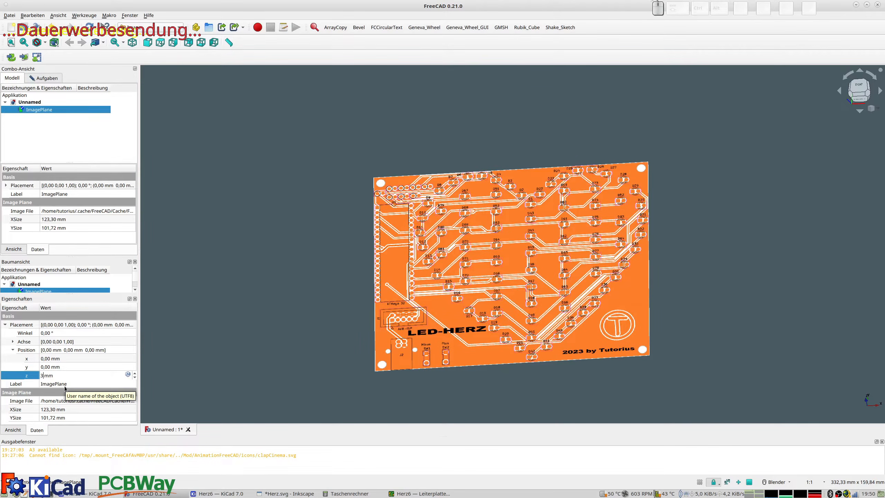
key(BackSpace)
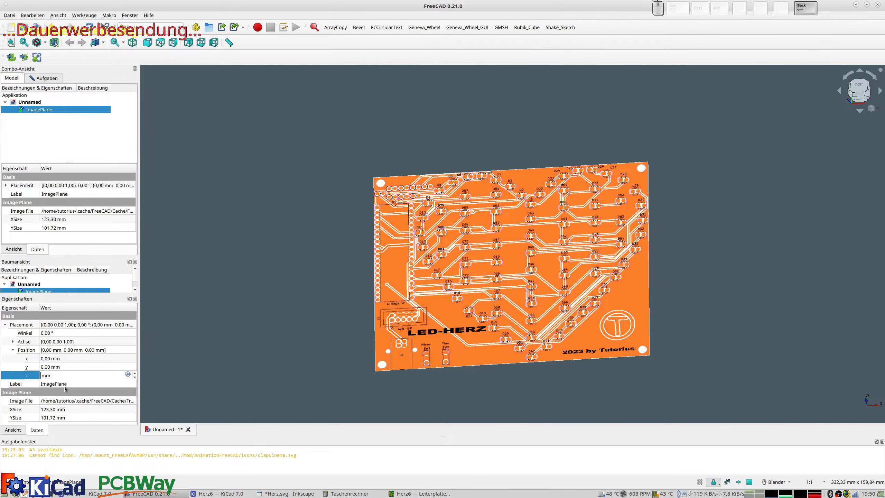
text(4)
key(Return)
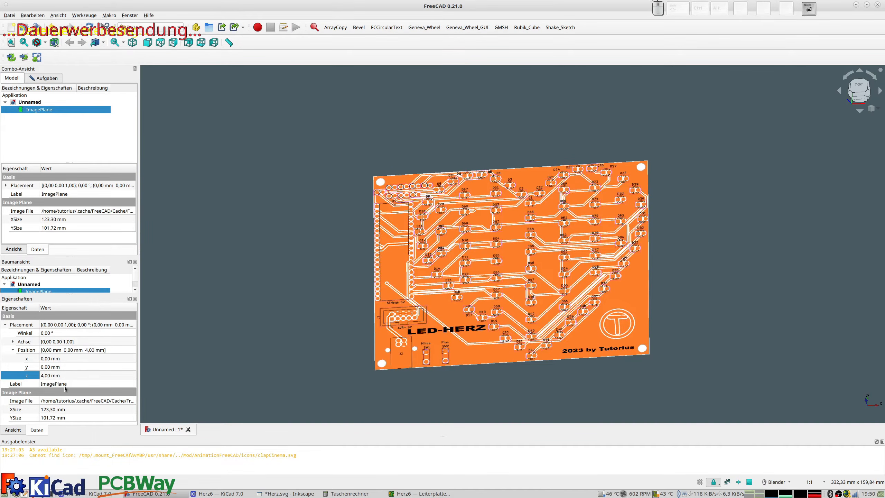
click(235, 192)
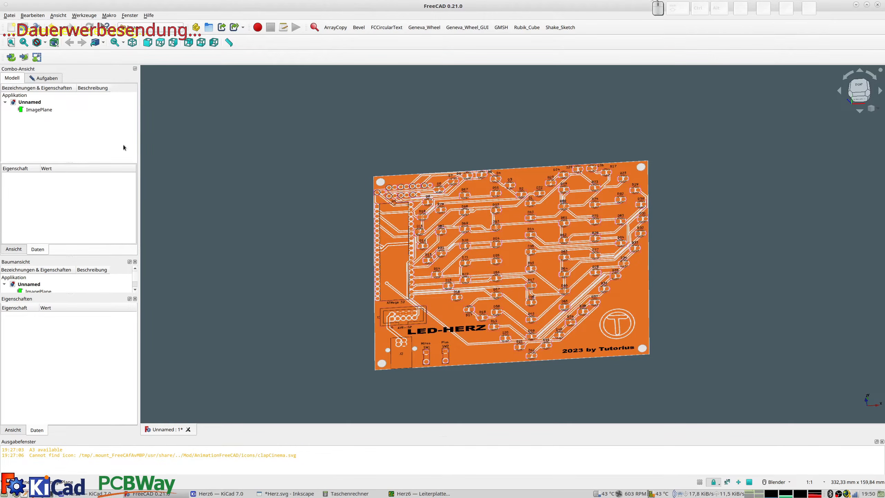
Activate the Part Design workbench, create a body and start a sketch on its XY plane.
click(150, 28)
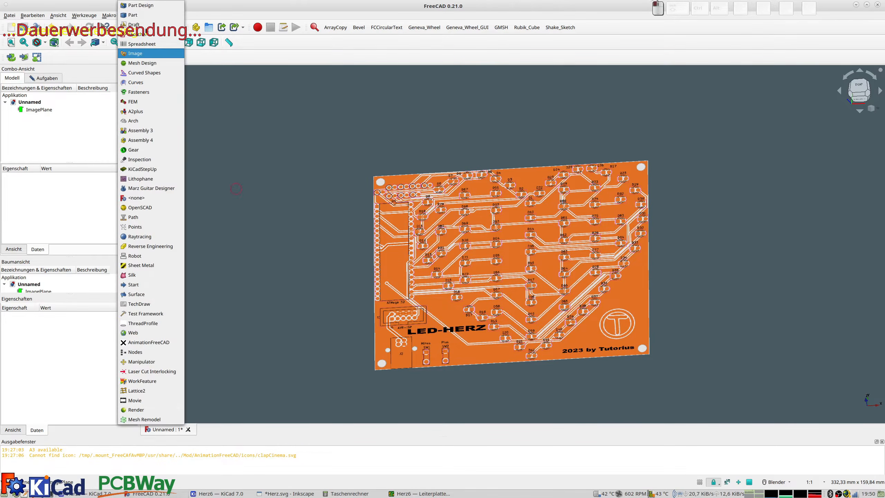
click(141, 6)
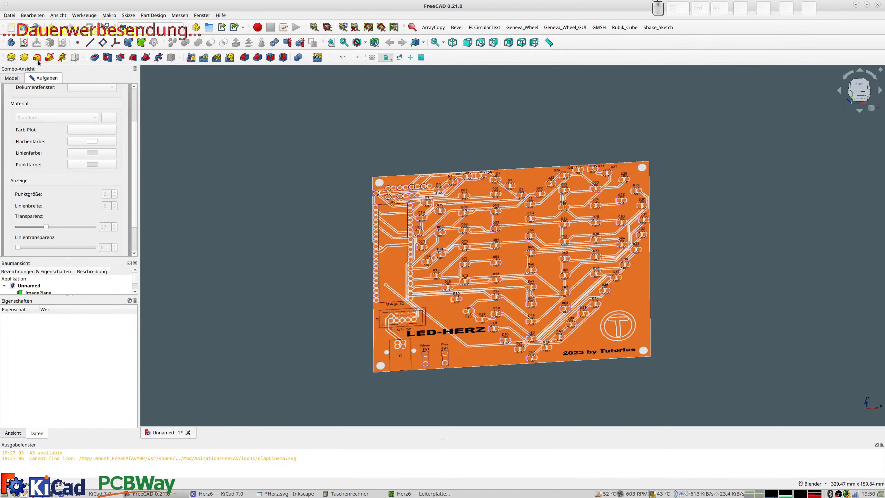
click(11, 43)
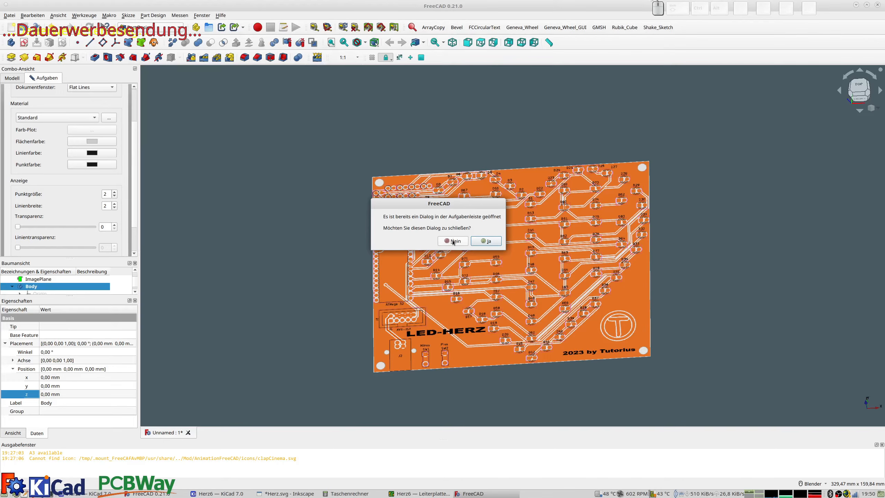
click(486, 241)
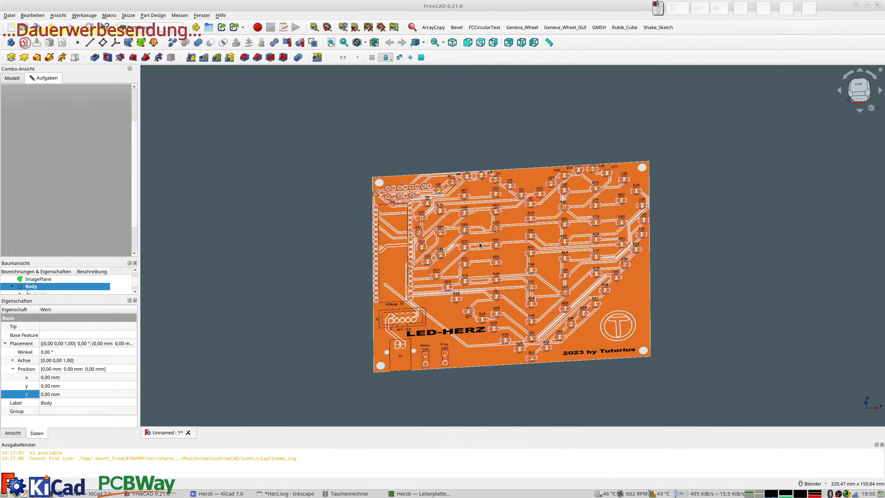
click(36, 124)
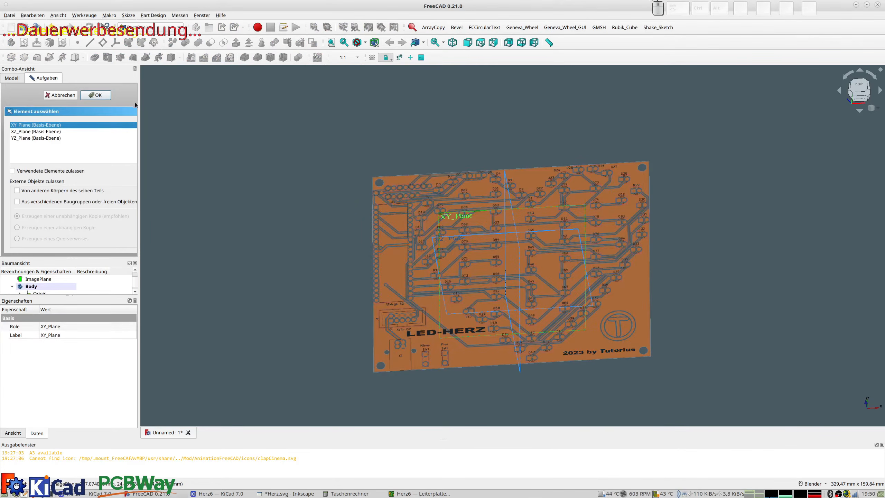
click(97, 95)
shift+middle_drag(365, 106, 360, 139)
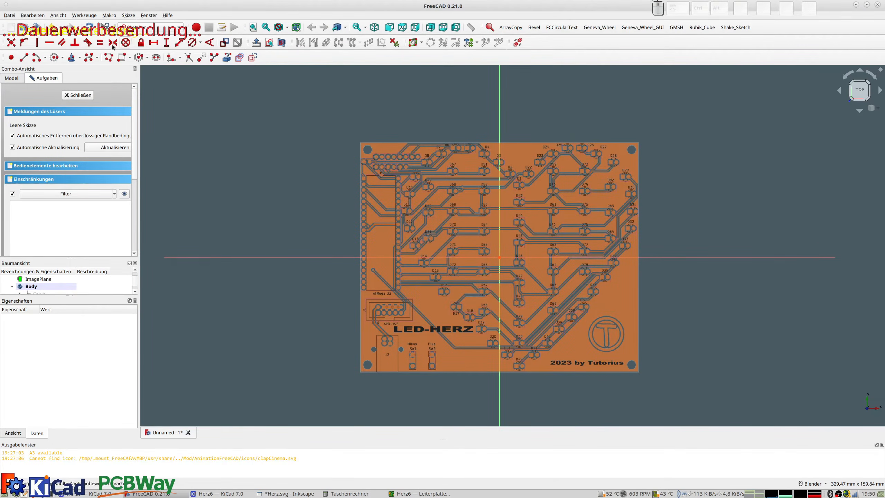
Sketch a rectangle of about 129 × 105 mm around the circuit board image.
click(122, 58)
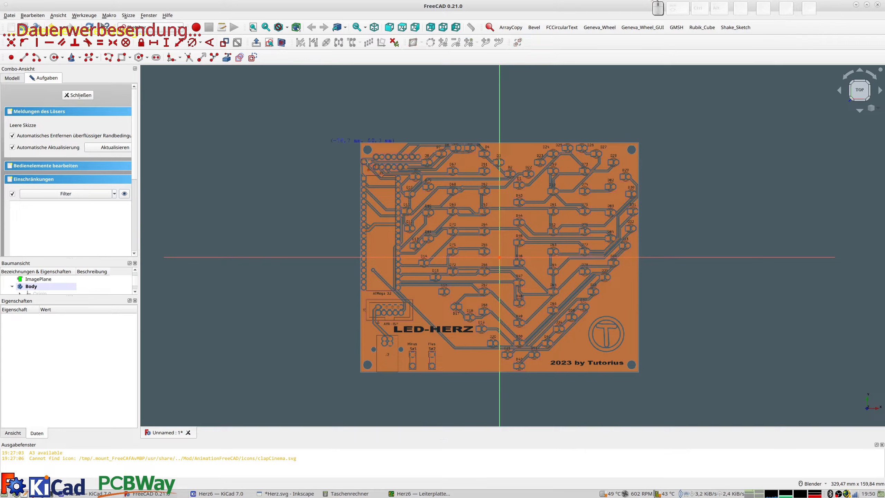
click(351, 140)
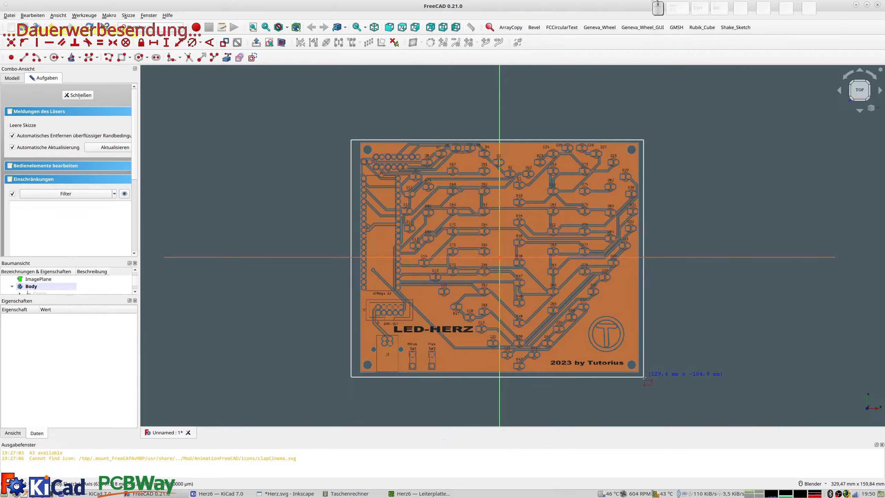
click(644, 376)
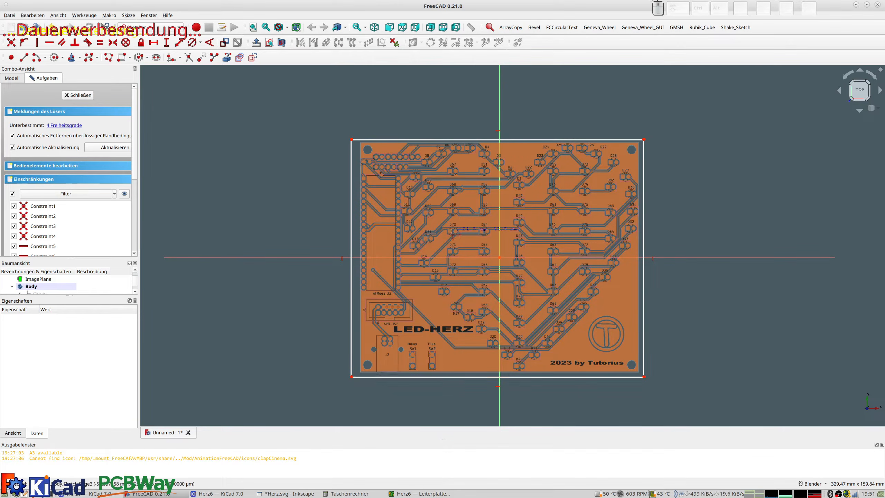
Constrain the rectangle's two upper corners symmetrically about the vertical sketch axis.
click(351, 140)
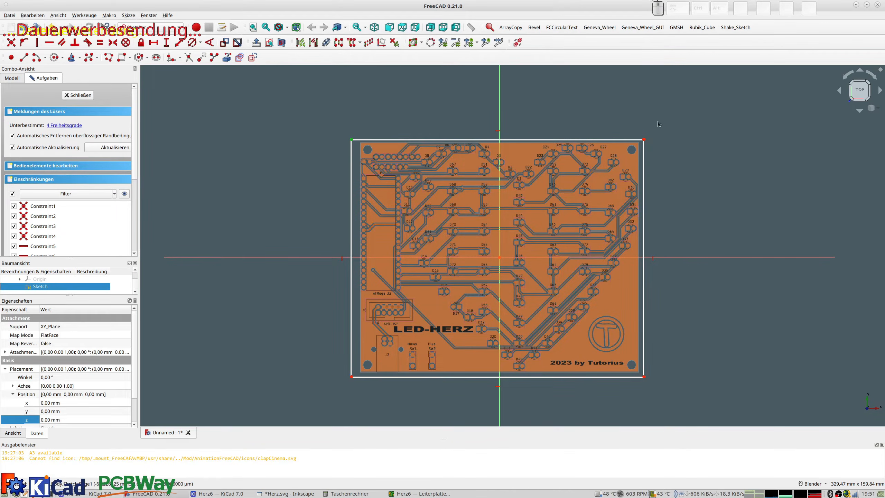
click(644, 140)
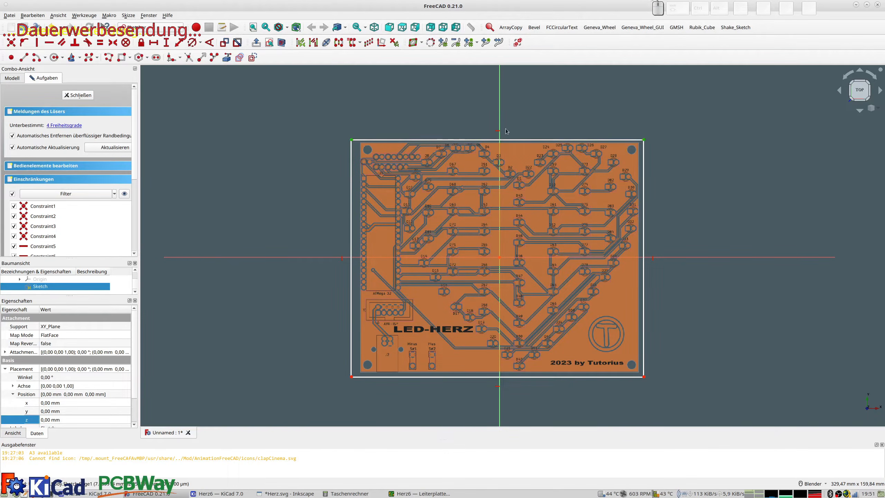
click(506, 118)
key(s)
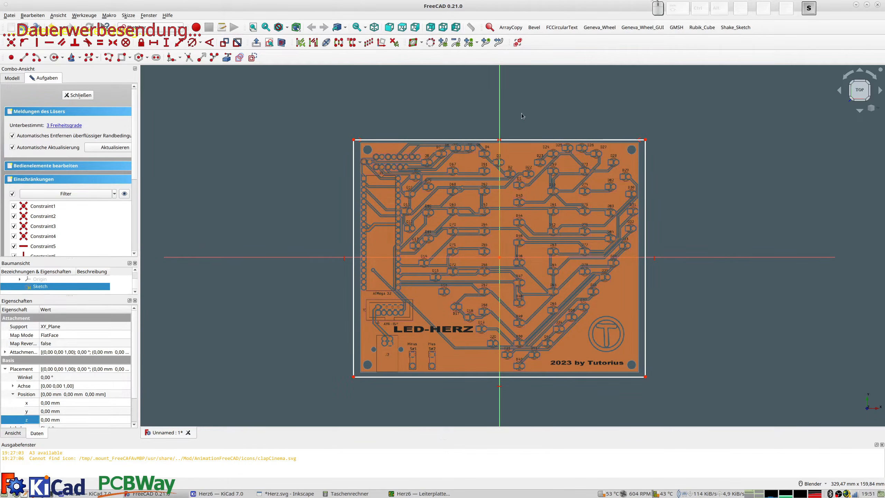
Constrain the rectangle's two left corners symmetrically about the horizontal sketch axis, and pull its lower left corner slightly to adjust the size.
click(354, 139)
click(353, 377)
click(323, 258)
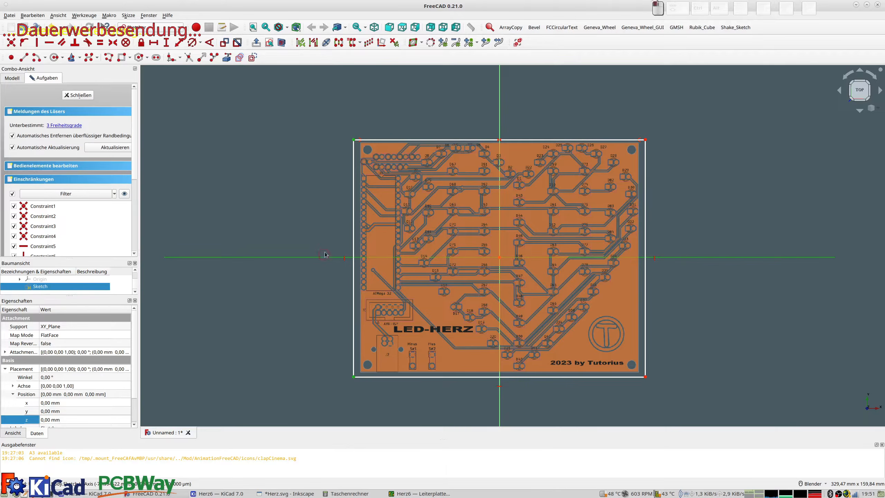
key(s)
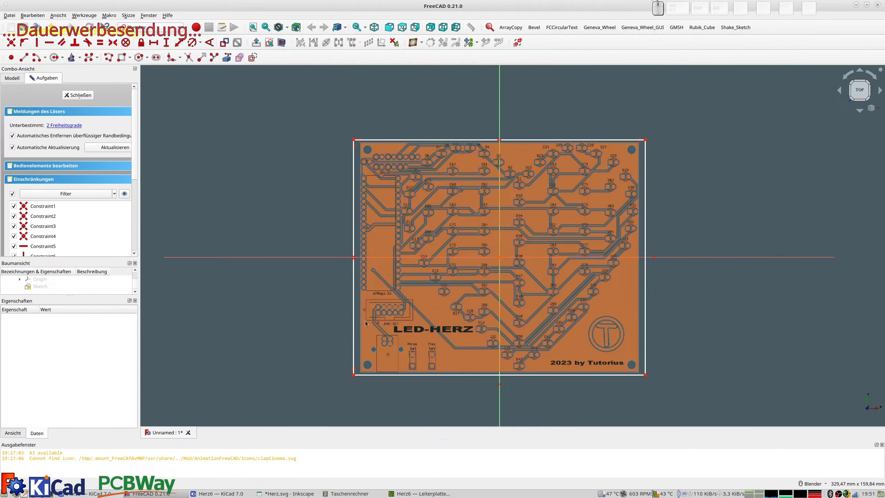
drag(354, 376, 355, 378)
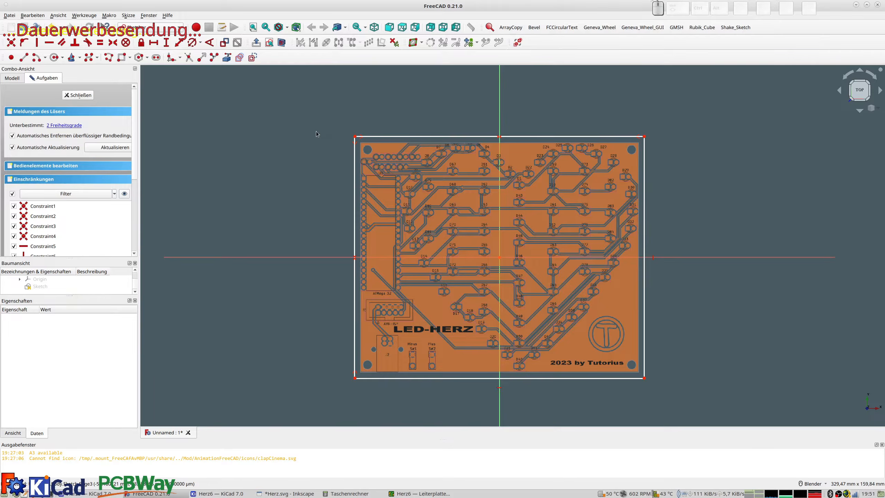
Dimension the rectangle's top edge to 132 mm and its left edge to 110 mm.
click(430, 137)
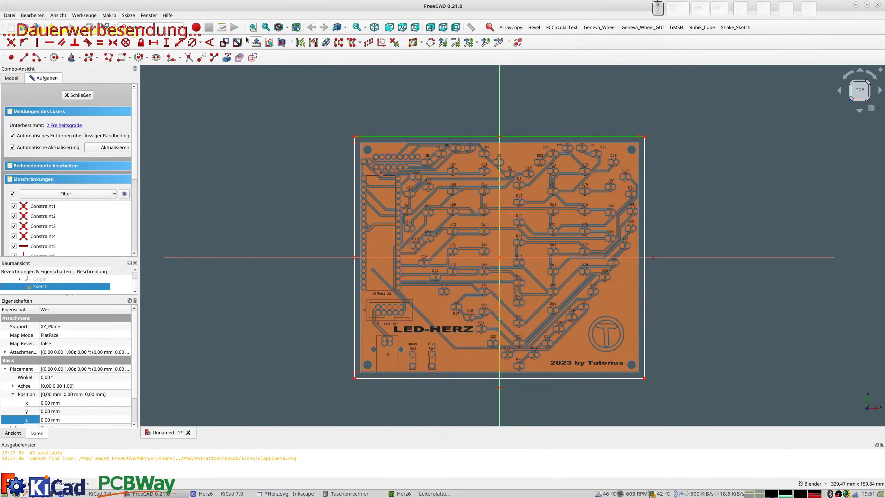
click(179, 42)
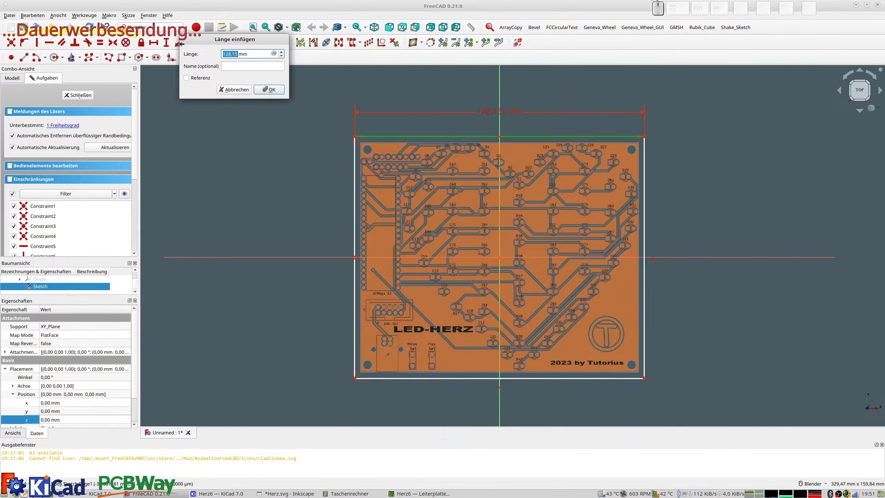
text(132)
key(Return)
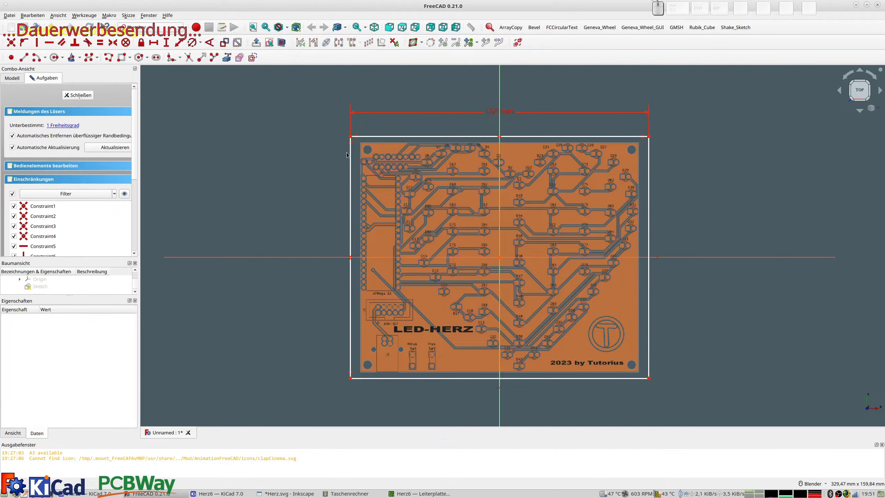
click(350, 157)
click(180, 42)
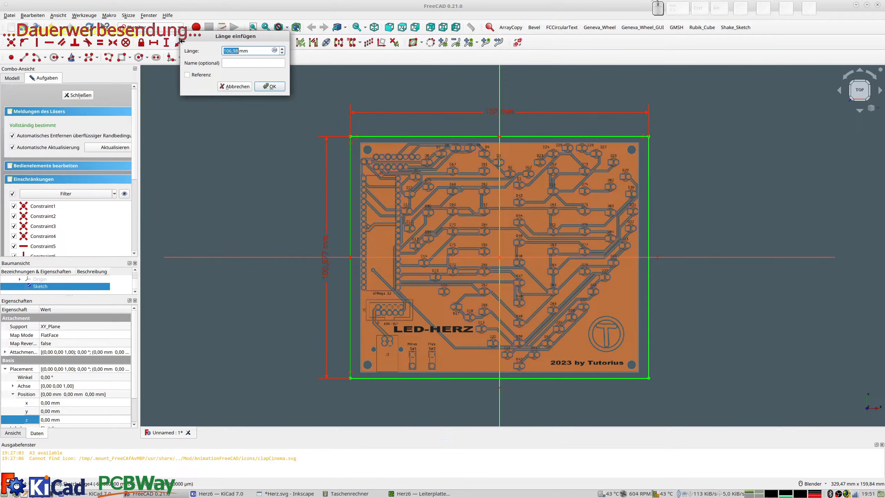
text(110)
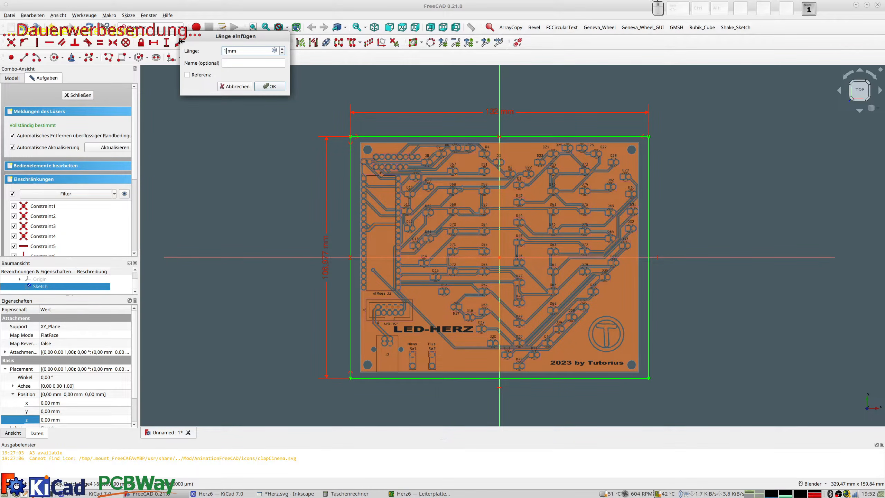
key(Return)
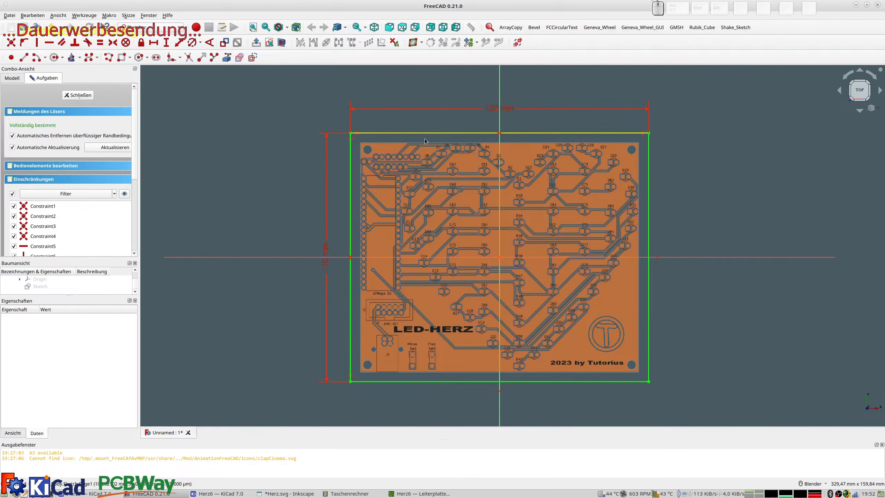
Close the sketch and pad the rectangle 2 mm in the reversed direction.
click(78, 95)
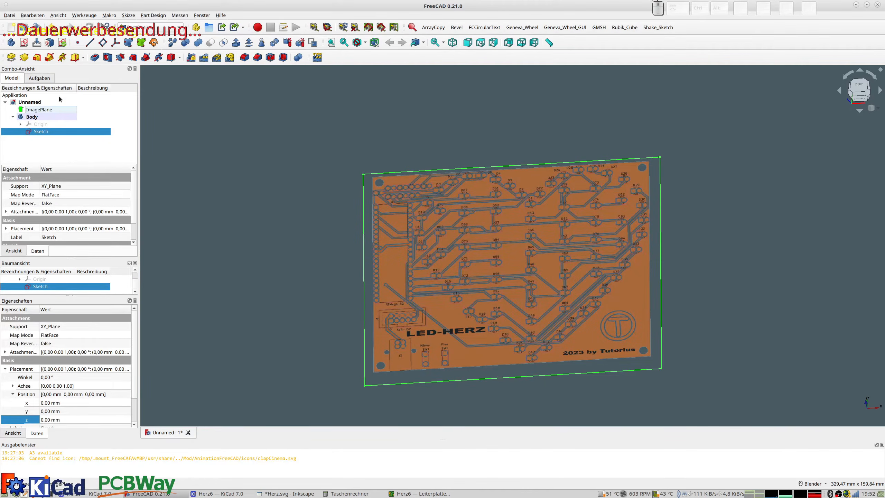
click(11, 57)
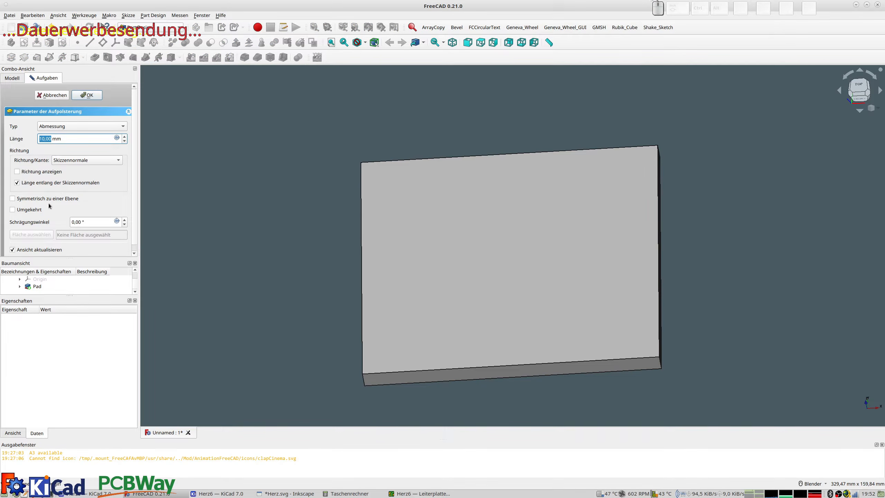
drag(100, 257, 103, 312)
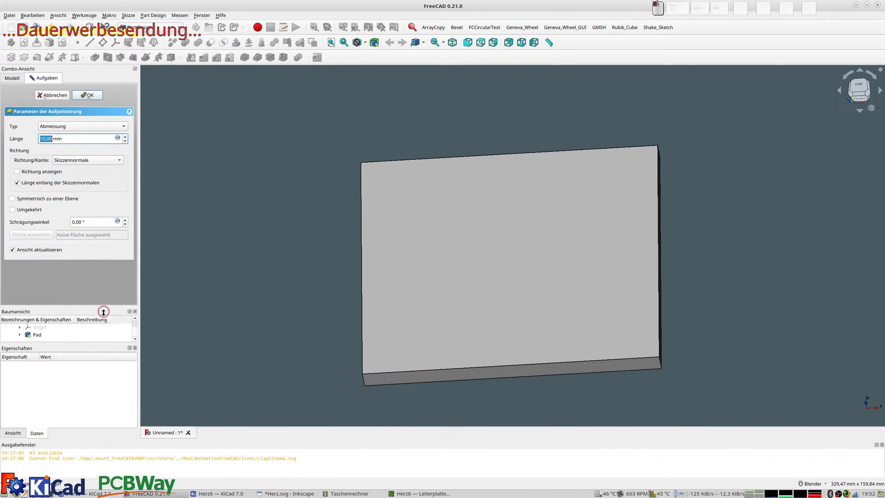
click(12, 210)
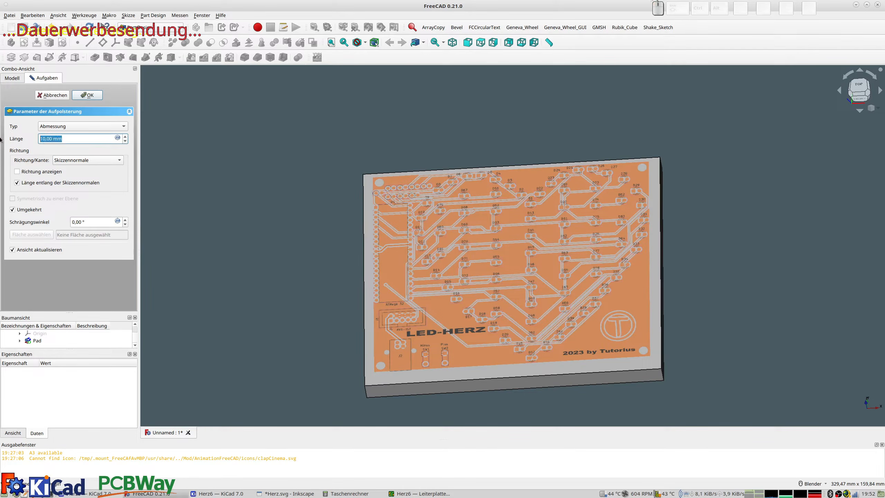
key(Return)
Start a new sketch on the plate's top face.
middle_drag(440, 308, 431, 325)
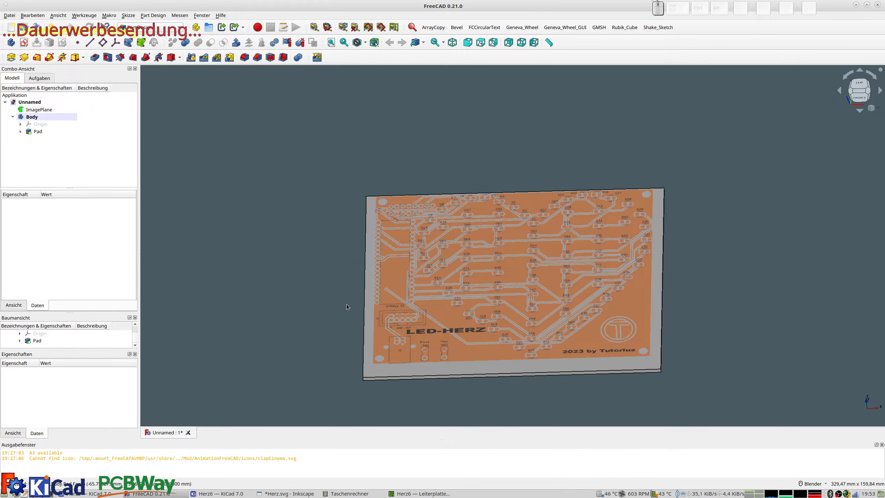
click(369, 285)
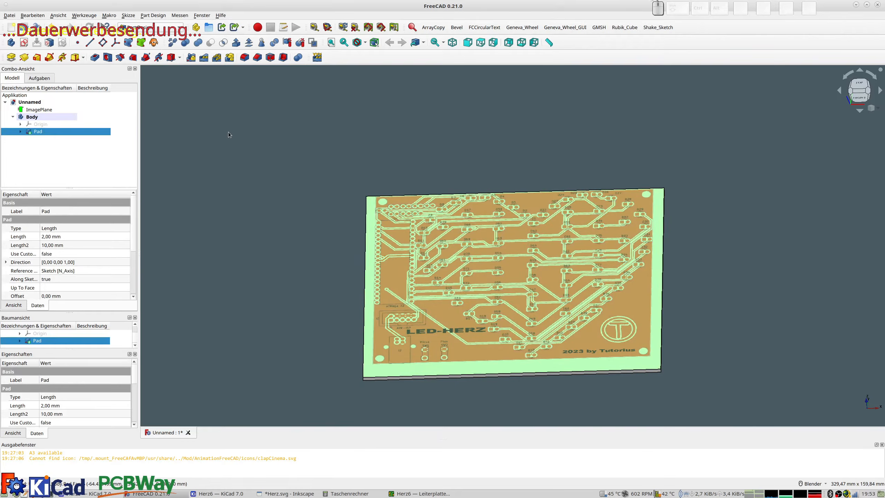
click(23, 43)
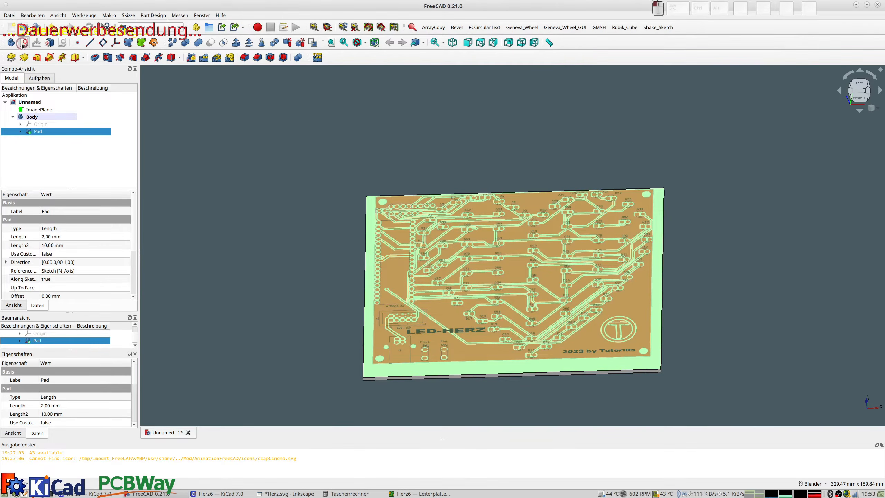
scroll(413, 150, up, 1)
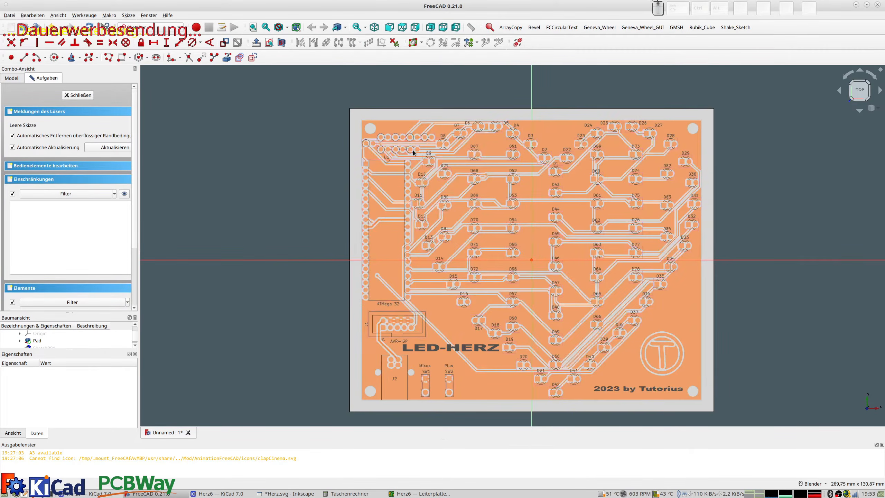
Sketch two concentric circles around each of the board image's two upper mounting holes.
click(75, 55)
click(370, 129)
click(378, 135)
click(370, 127)
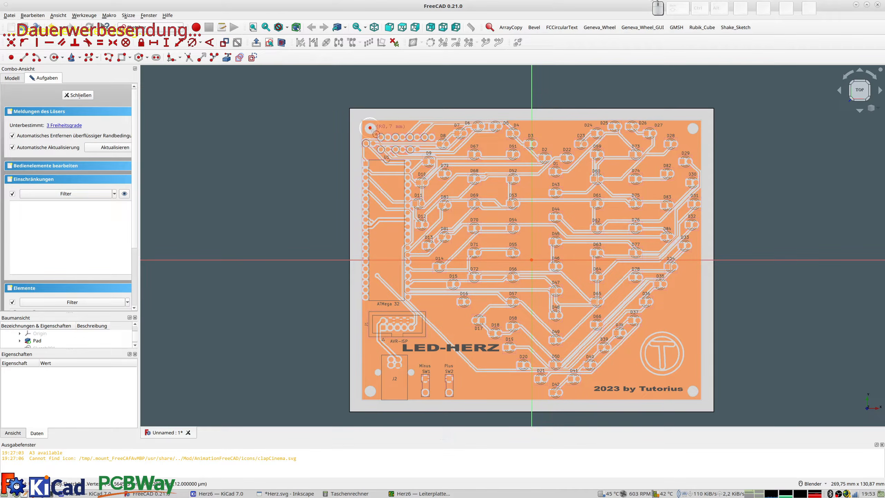
click(375, 135)
scroll(416, 138, up, 1)
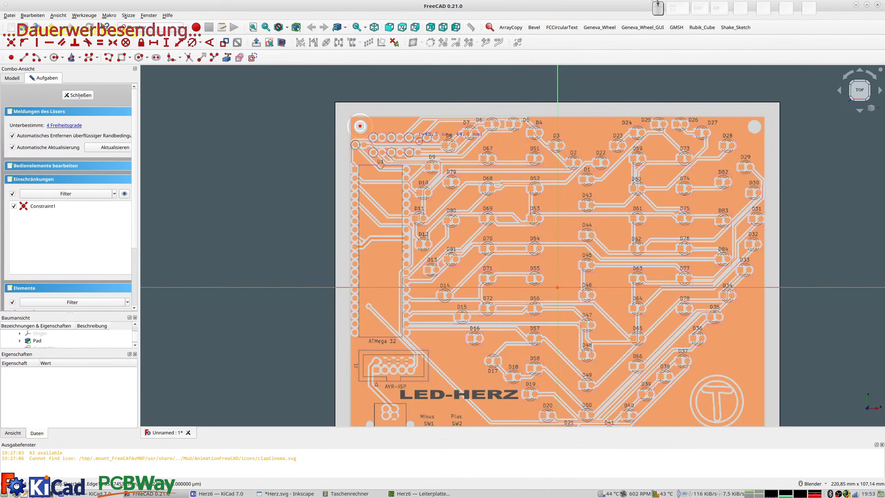
click(755, 126)
click(764, 136)
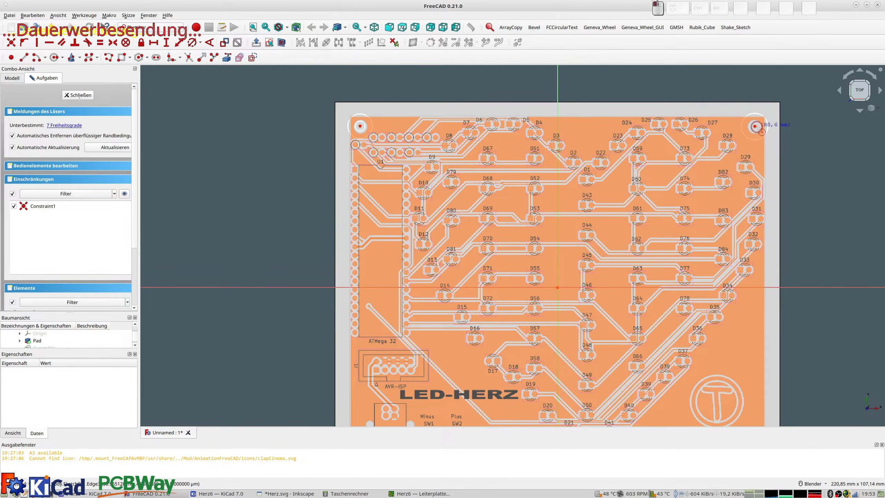
click(755, 127)
Sketch two concentric circles around each of the board image's two lower mounting holes.
shift+middle_drag(399, 411, 408, 271)
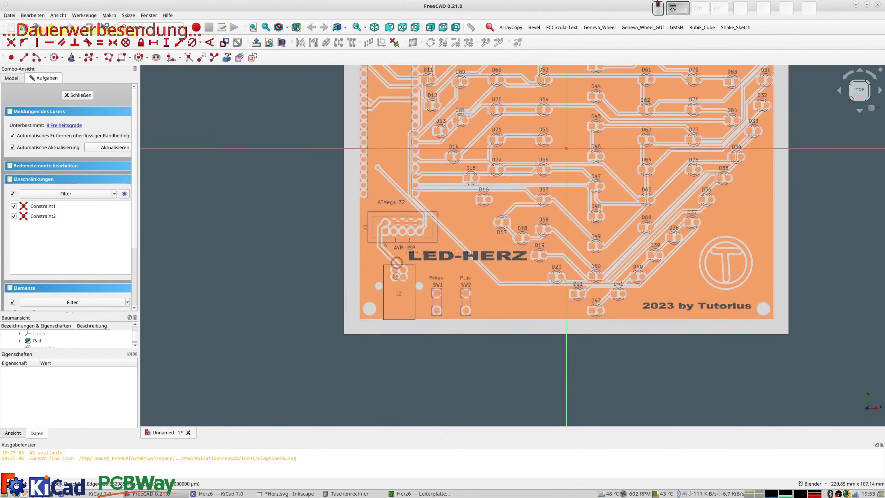
click(370, 308)
click(375, 312)
click(369, 308)
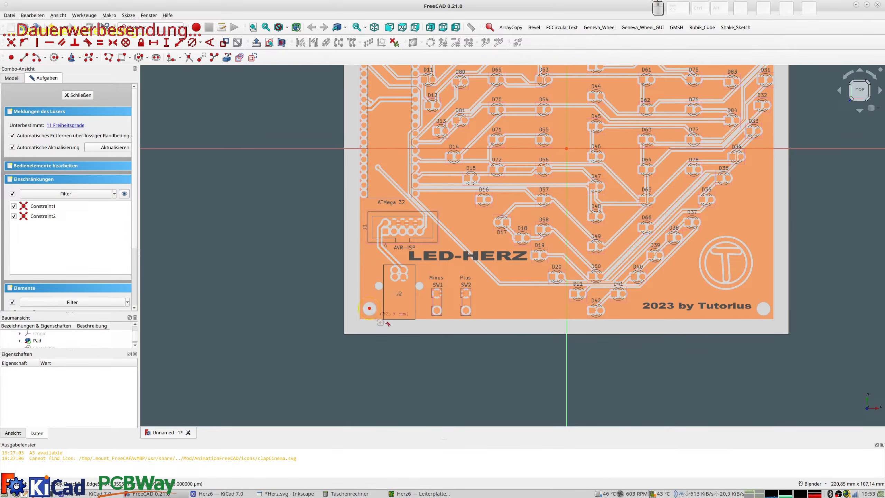
click(376, 318)
click(763, 308)
click(764, 310)
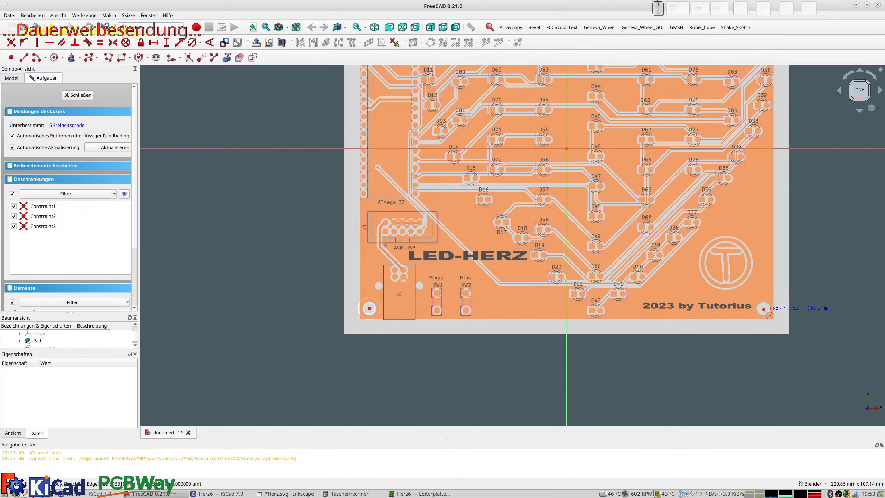
click(763, 309)
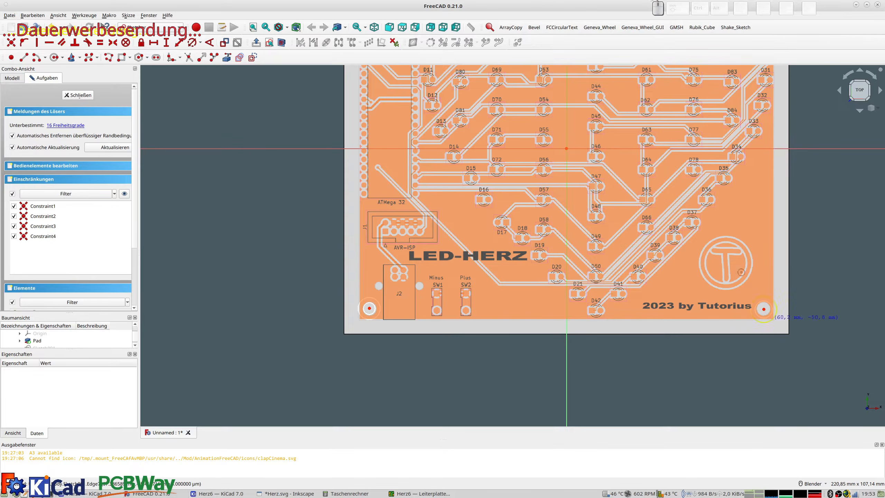
Switch on the section view to hide the board image and constrain the four inner circles to equal size.
scroll(715, 261, down, 1)
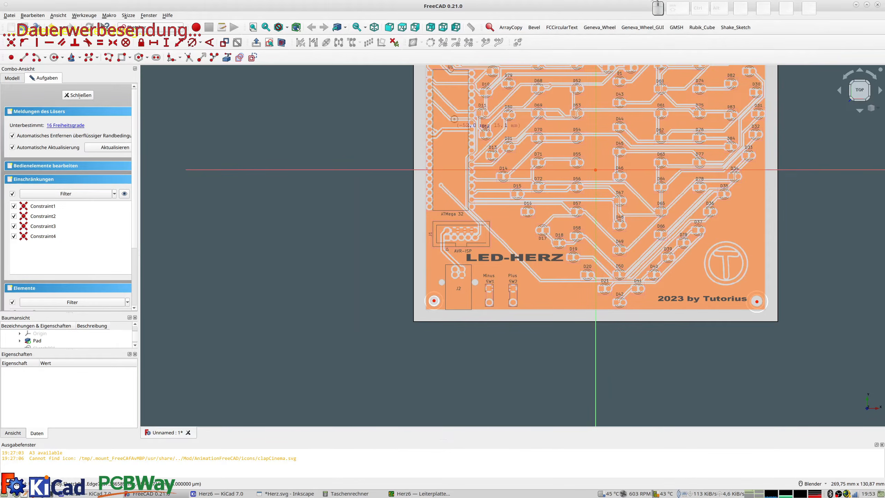
click(282, 43)
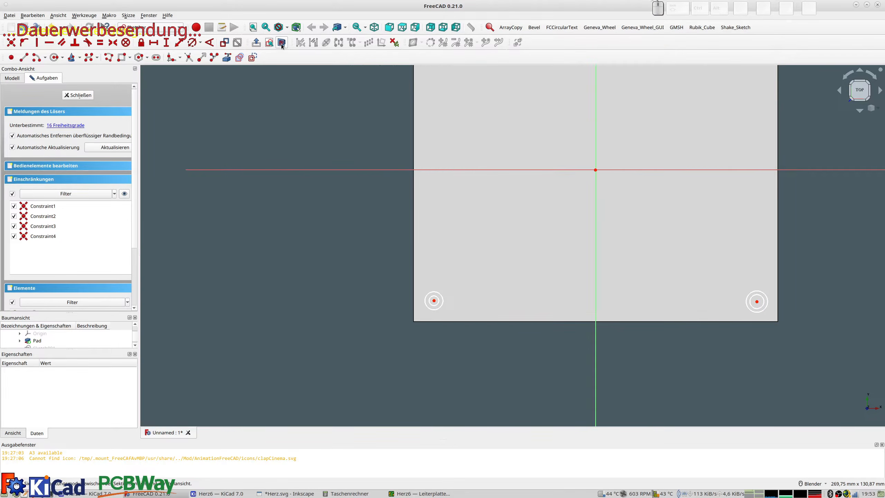
shift+middle_drag(412, 120, 320, 169)
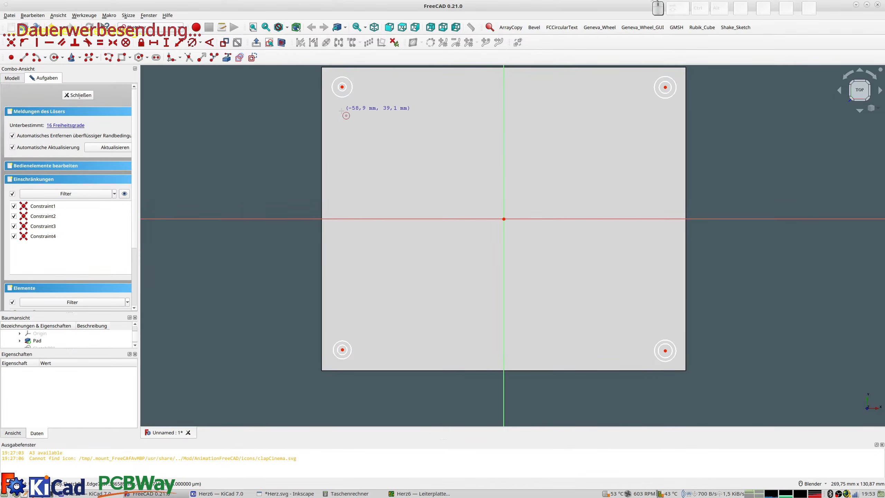
click(344, 88)
click(670, 92)
click(669, 349)
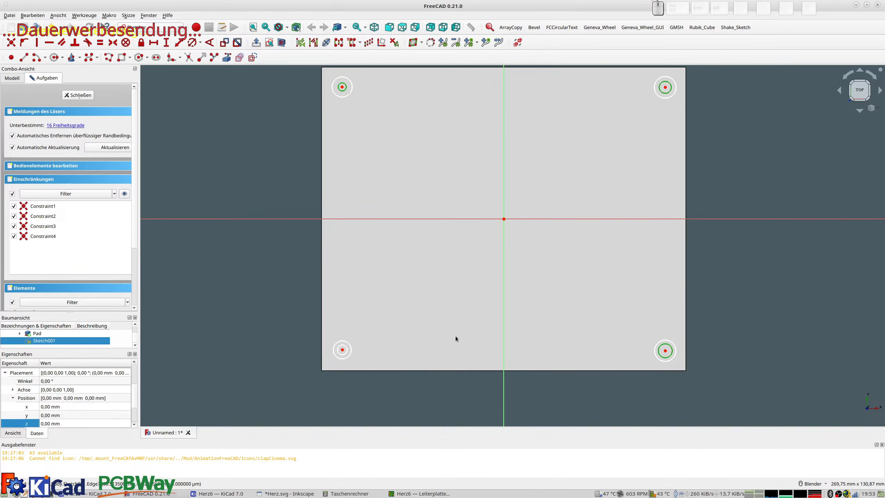
click(342, 354)
click(100, 42)
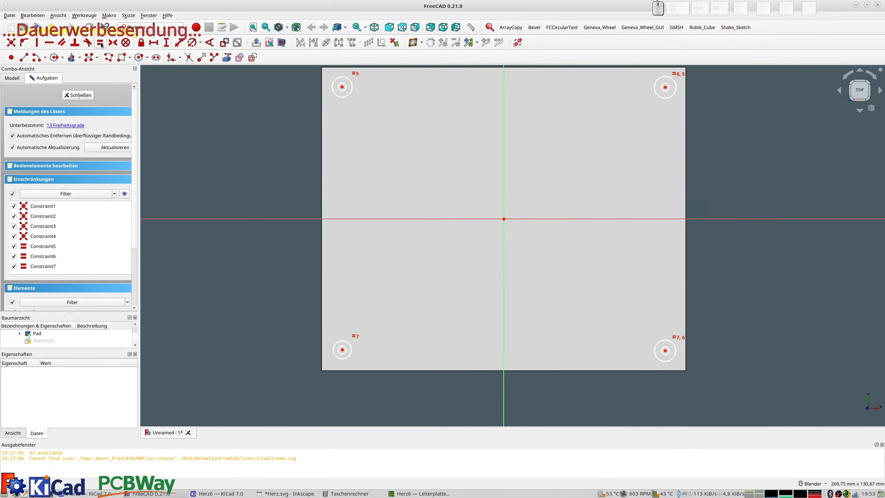
Constrain the four outer circles at the mounting holes to equal size.
click(352, 92)
click(658, 97)
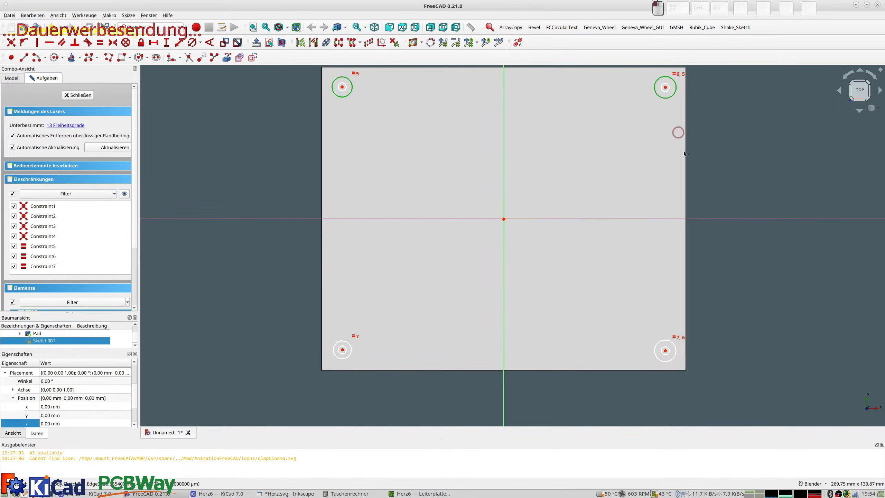
click(665, 343)
click(346, 357)
key(e)
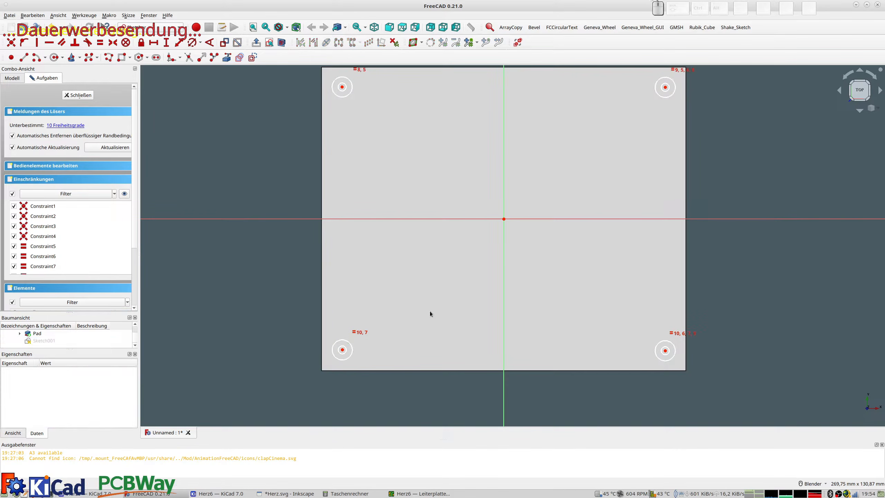
Shift the upper left circles slightly downward, and align their centre horizontally with the upper right centre and vertically with the lower left centre.
drag(343, 87, 345, 99)
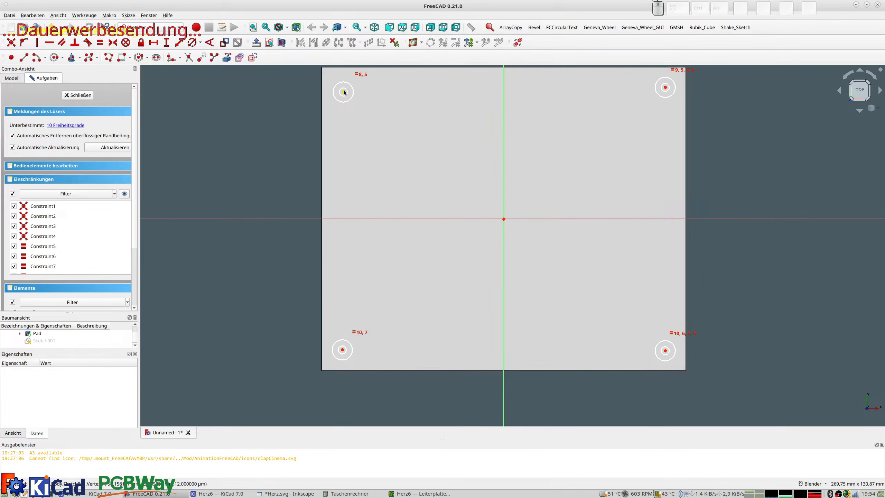
click(344, 92)
click(665, 88)
key(h)
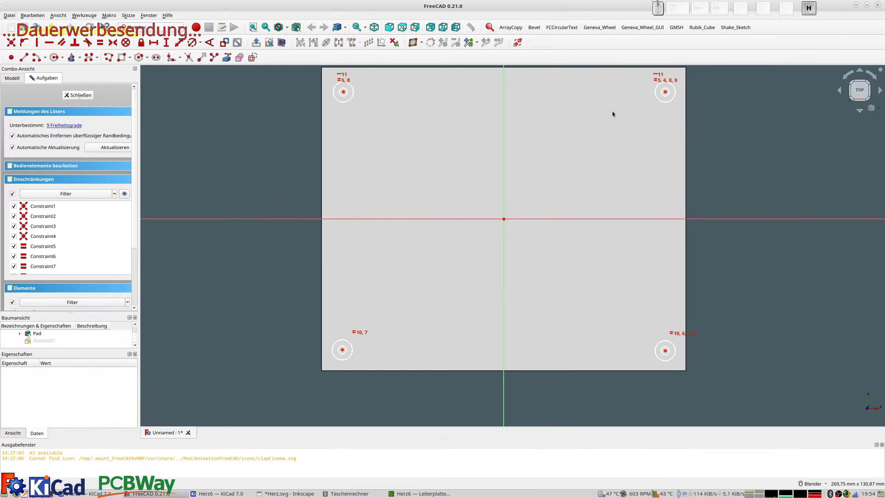
click(344, 91)
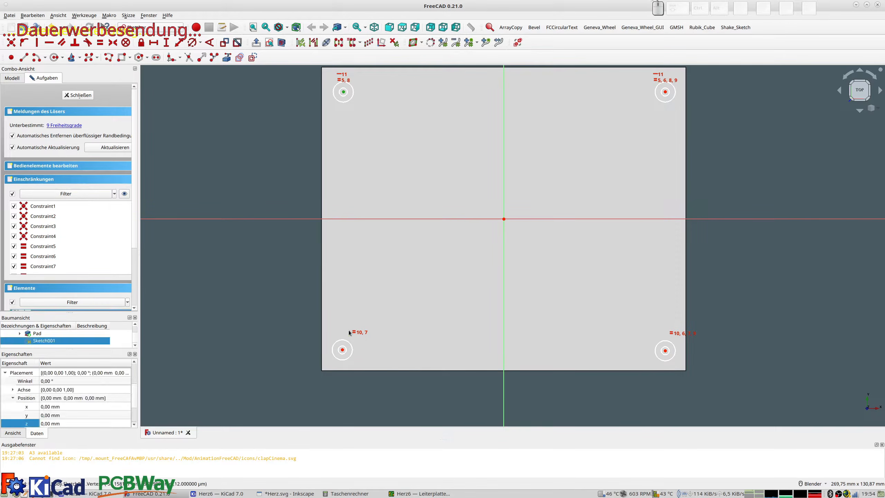
click(343, 350)
key(v)
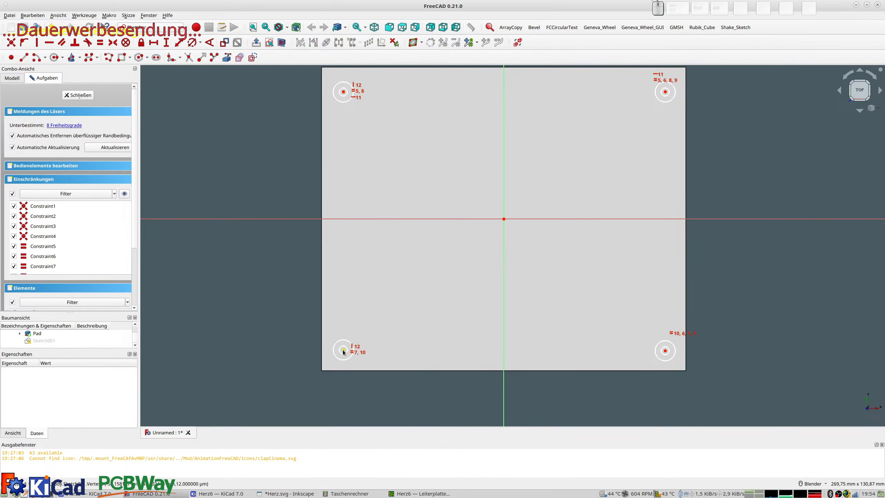
Align the two lower circle centres horizontally and the two right circle centres vertically.
click(344, 350)
click(665, 351)
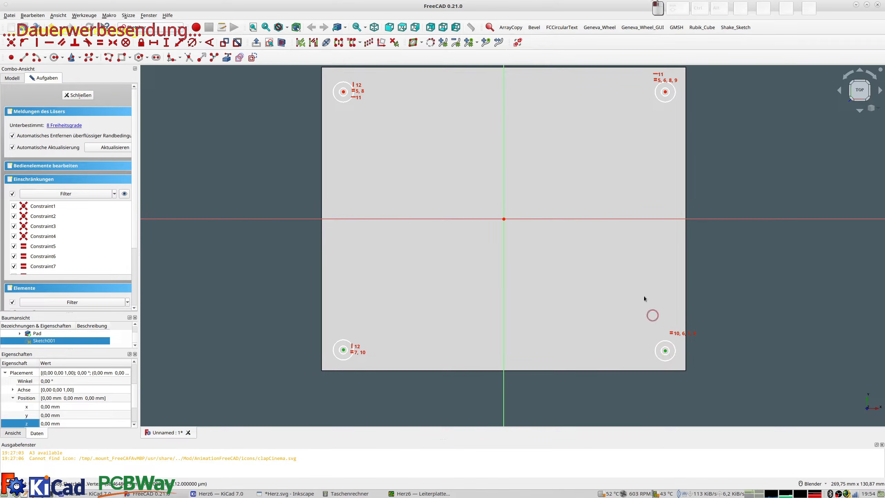
key(h)
click(666, 350)
click(666, 91)
key(v)
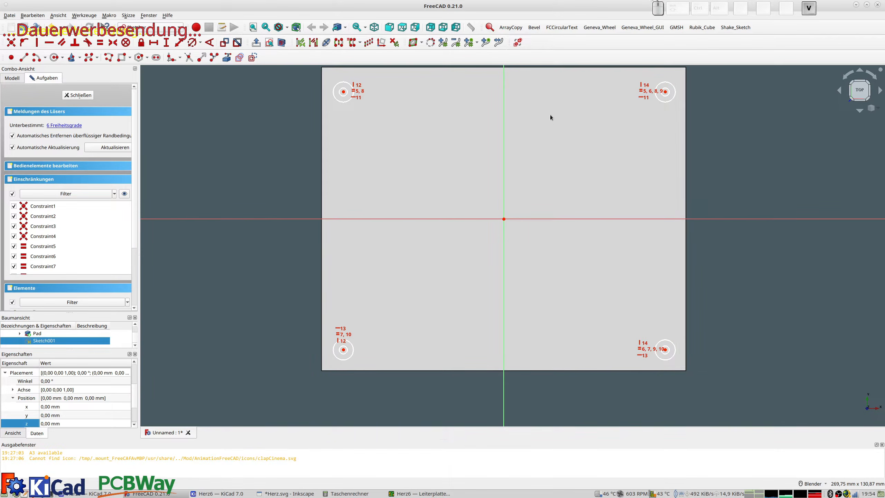
Switch off the section view to show the board image, and move the upper left circles onto their mounting hole.
click(281, 42)
scroll(353, 83, up, 3)
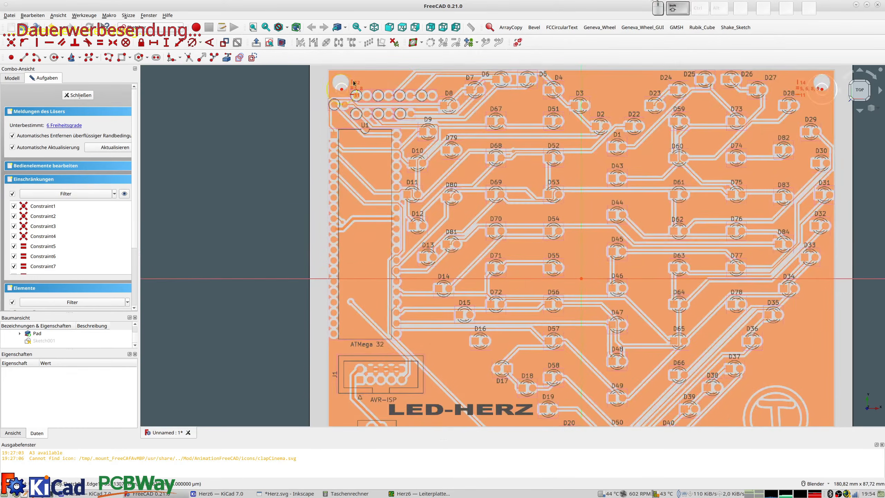
scroll(354, 83, up, 3)
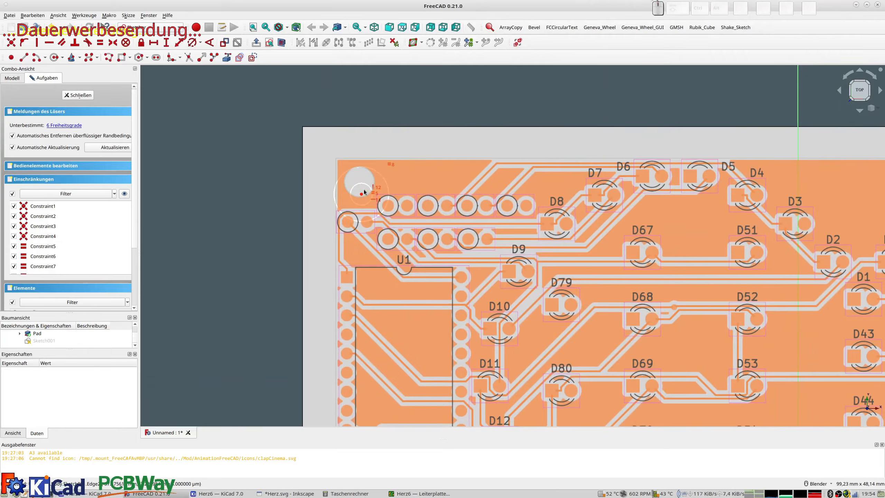
drag(362, 194, 360, 178)
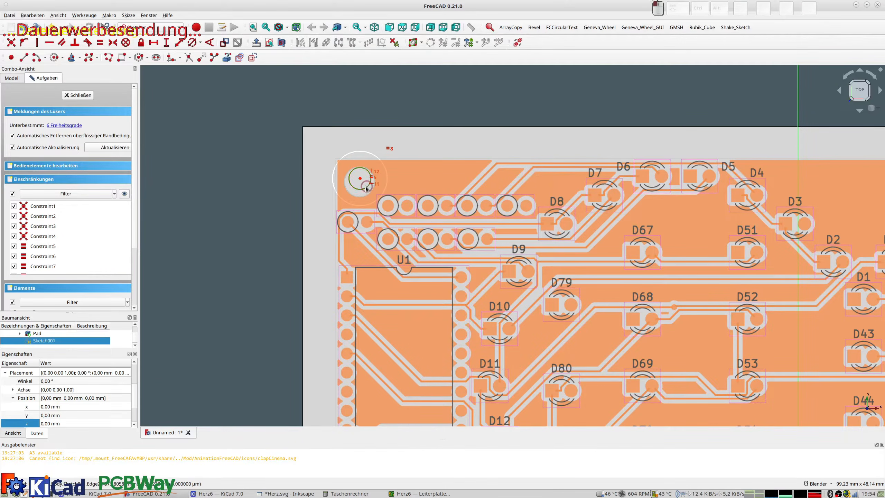
Set the upper left inner circle's diameter to 4 mm and recentre the circles on the mounting hole.
click(193, 42)
text(4)
key(Return)
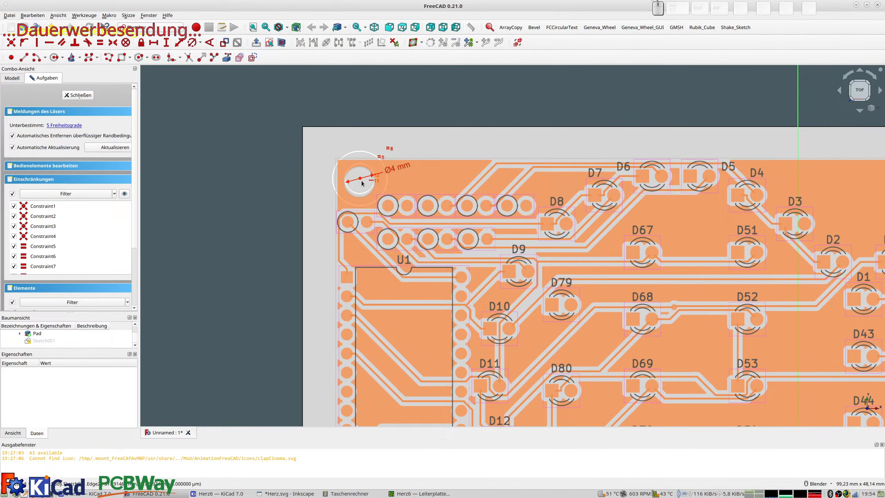
drag(360, 179, 360, 181)
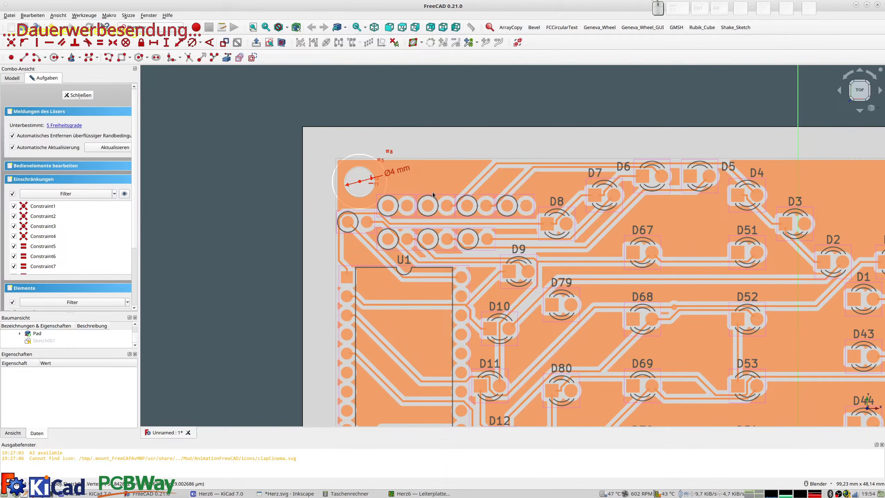
scroll(433, 192, down, 2)
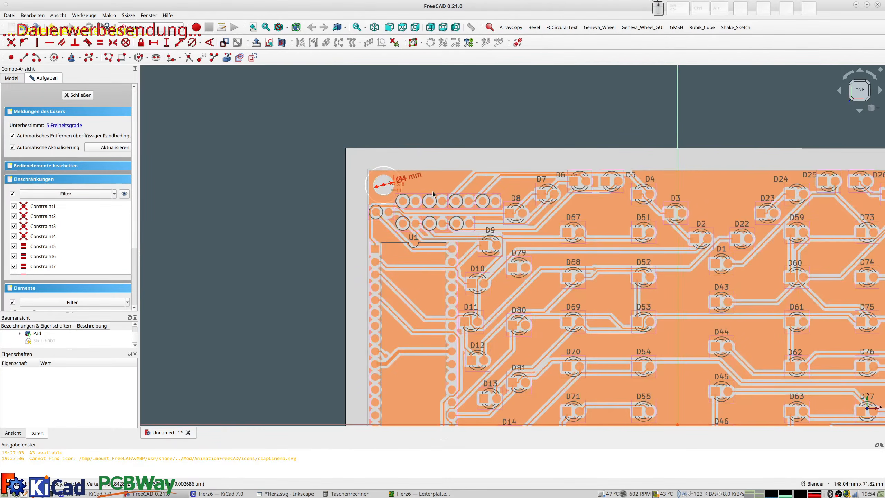
Try to apply a Block constraint to the upper left circle centre.
click(384, 185)
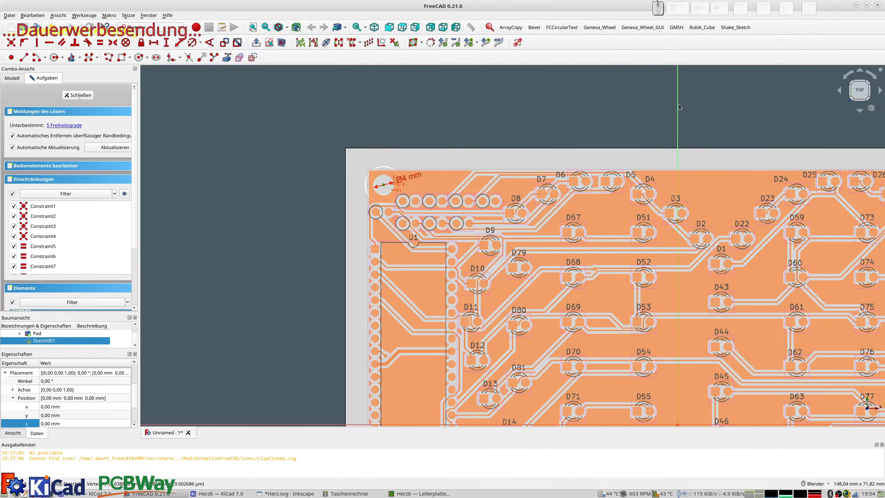
click(393, 165)
click(384, 186)
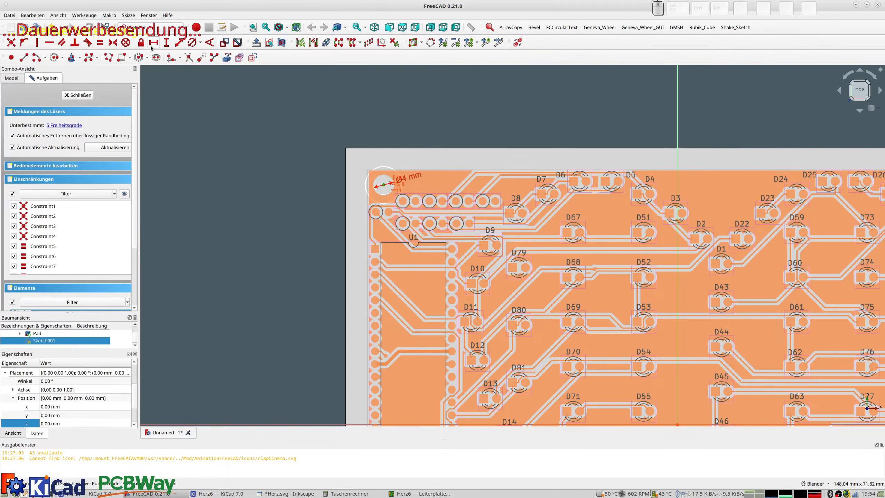
click(127, 48)
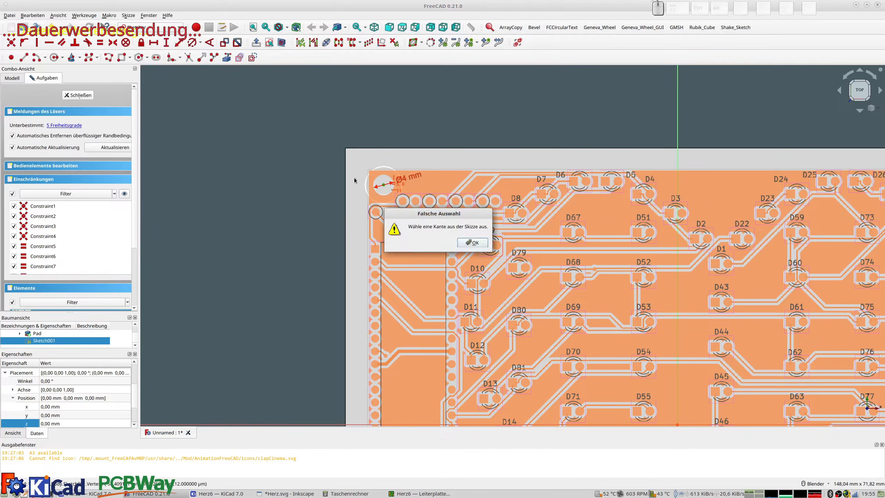
key(Return)
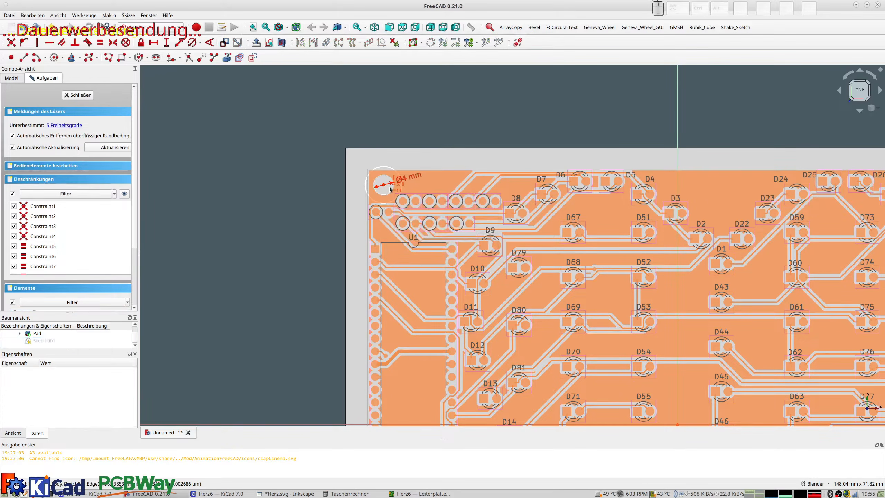
Lock the upper left circle centre's position relative to the sketch origin.
click(384, 185)
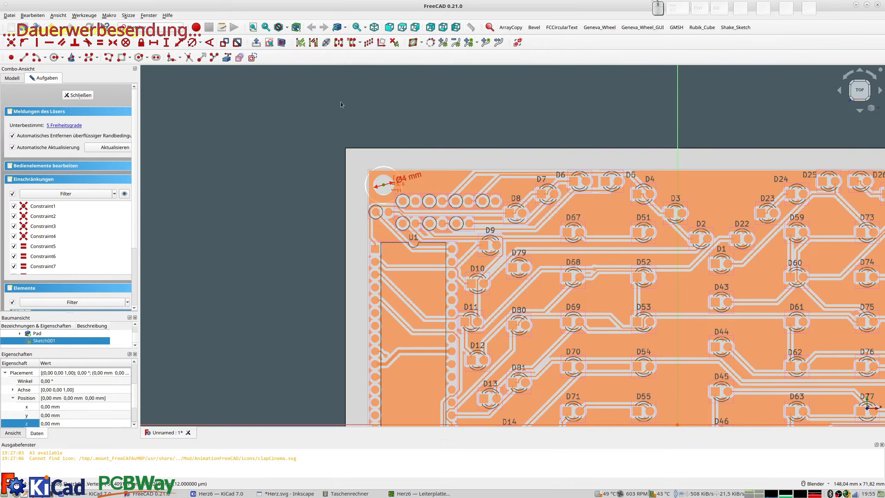
click(142, 42)
scroll(450, 231, down, 2)
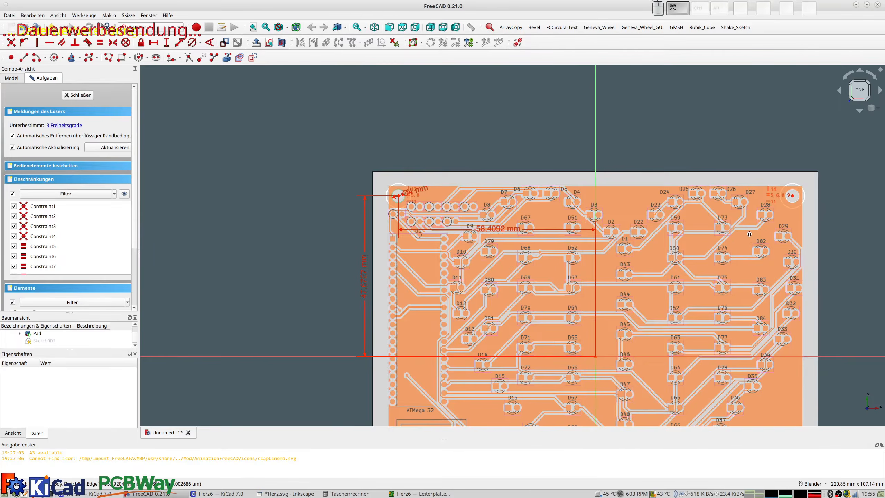
Fine-tune the horizontal position of the upper right circles over their mounting hole.
shift+middle_drag(685, 248, 439, 224)
scroll(641, 169, up, 5)
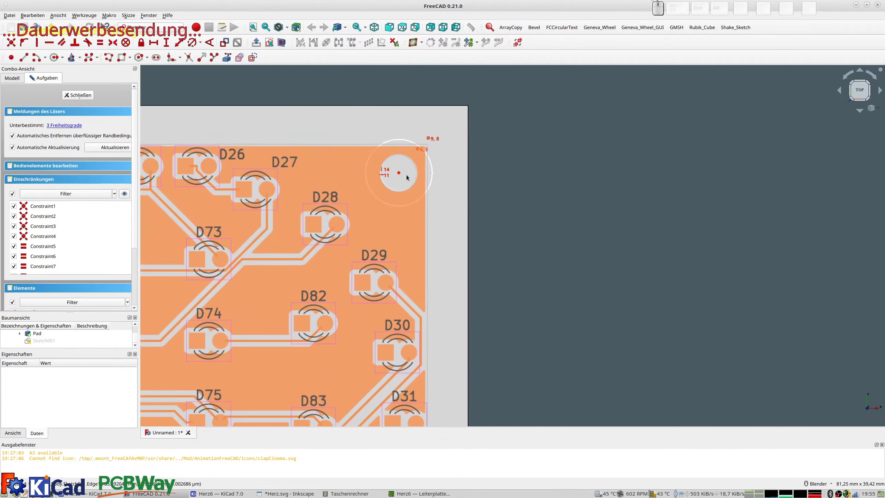
mouse_move(399, 173)
mouse_down()
mouse_move(387, 189)
mouse_move(399, 190)
mouse_up()
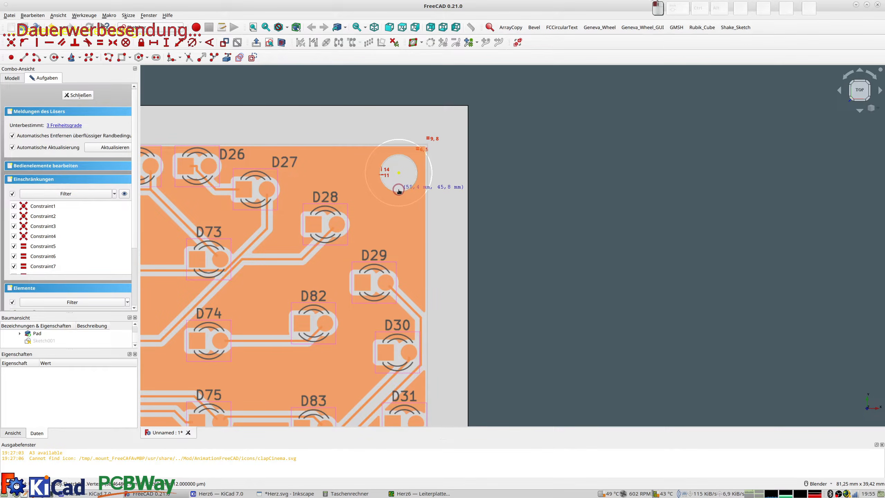
drag(398, 190, 399, 190)
Constrain the distance between the two upper circle centres to 116,81 mm and place the dimension above the plate.
scroll(405, 186, down, 4)
shift+middle_drag(410, 188, 644, 213)
click(636, 205)
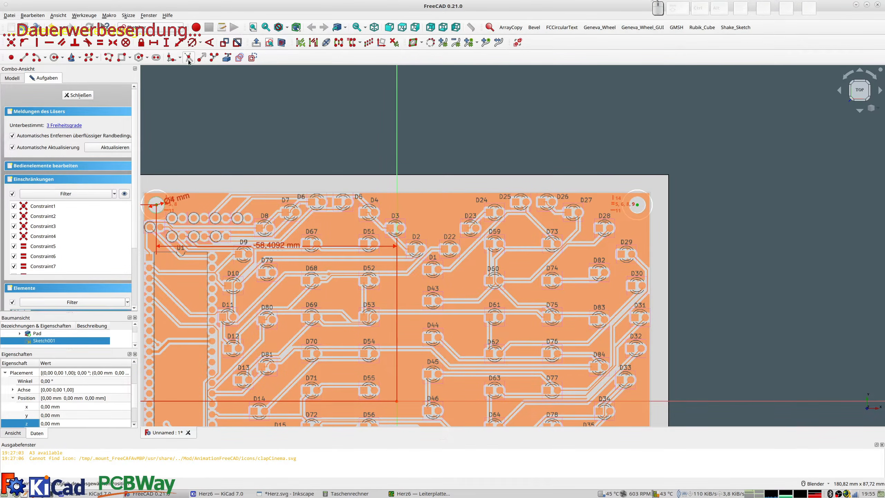
click(178, 42)
click(266, 87)
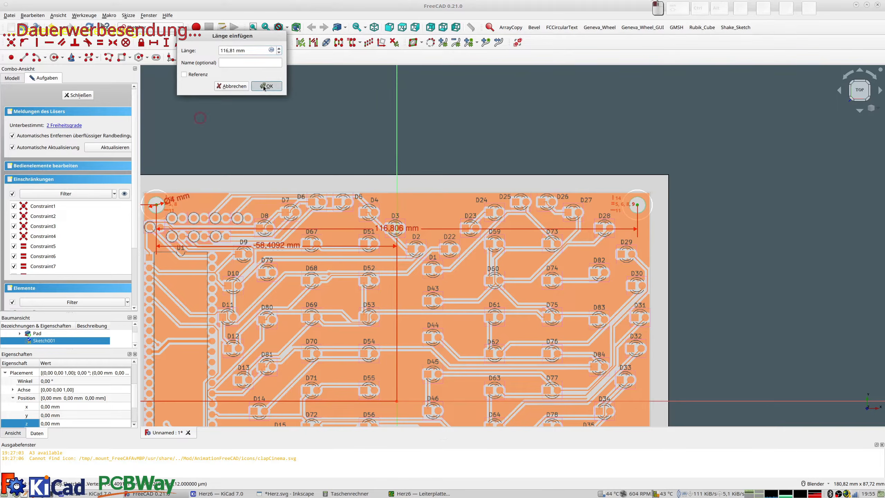
drag(389, 227, 393, 149)
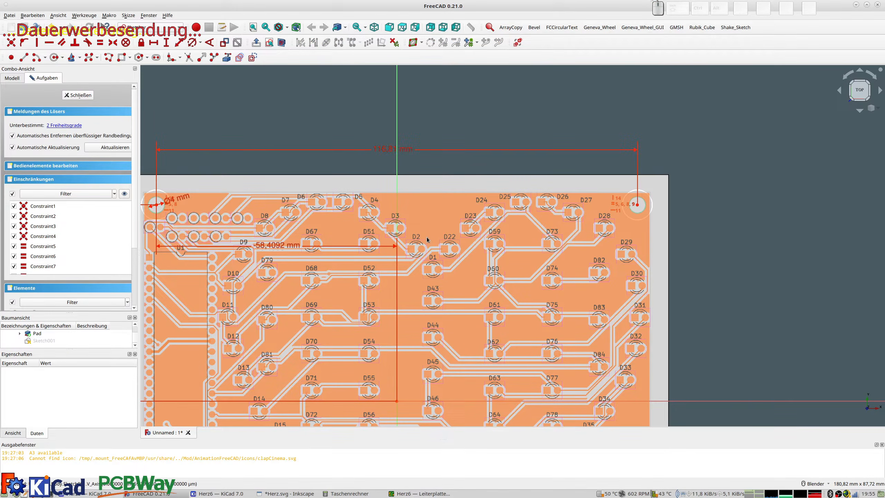
Fine-tune the vertical position of the lower left circles over their mounting hole.
scroll(276, 269, down, 5)
scroll(407, 253, up, 10)
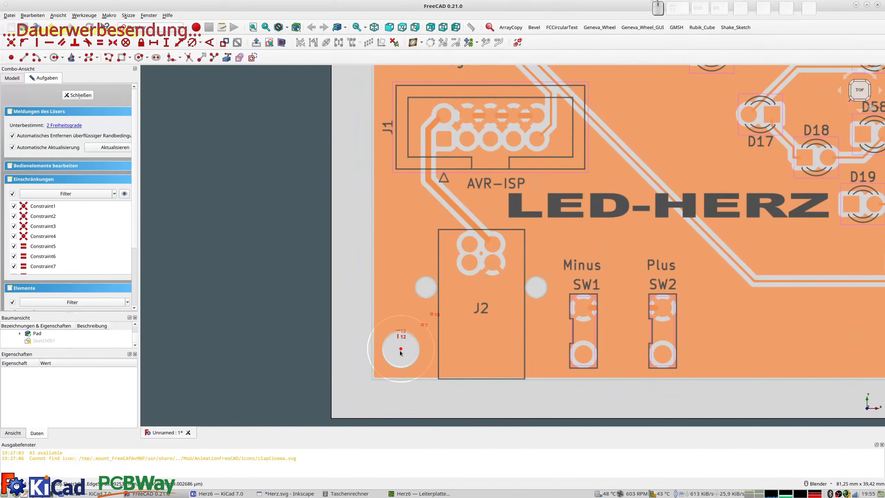
drag(401, 349, 402, 350)
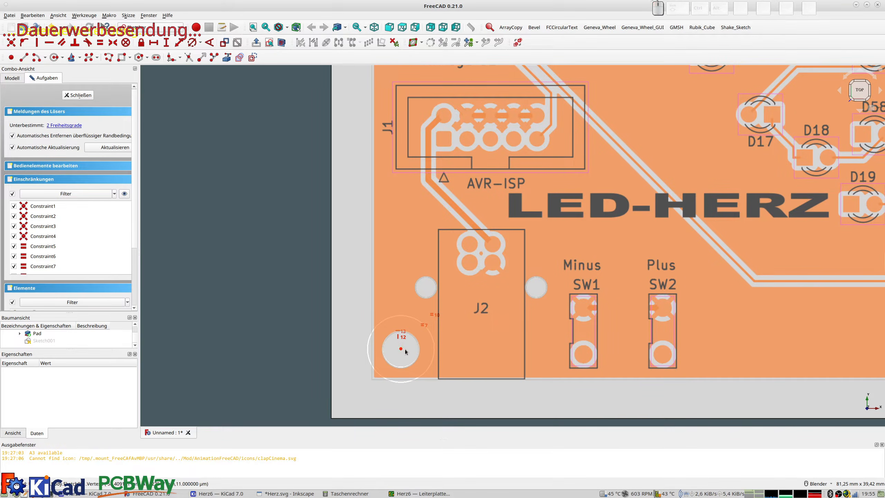
Constrain the distance between the two left circle centres to 95,1 mm.
click(400, 349)
scroll(481, 343, down, 3)
shift+middle_drag(621, 336, 442, 294)
scroll(292, 297, down, 4)
shift+middle_drag(327, 209, 503, 277)
scroll(504, 198, down, 1)
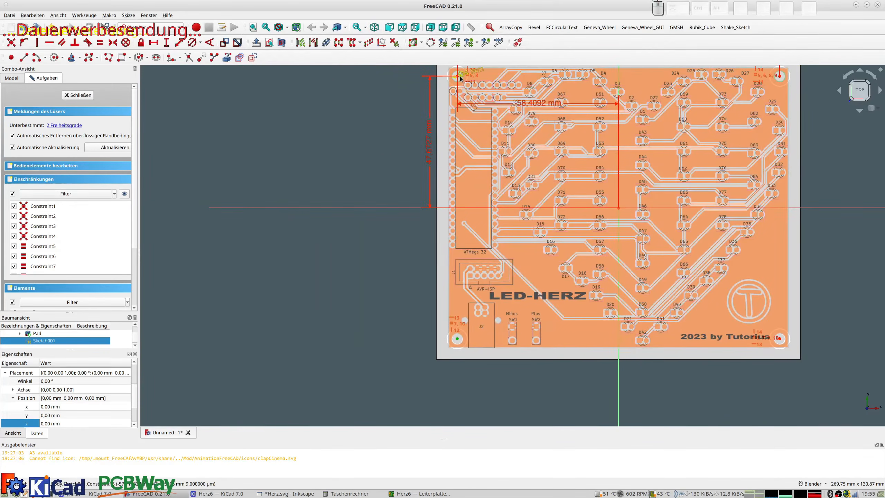
click(458, 339)
click(459, 340)
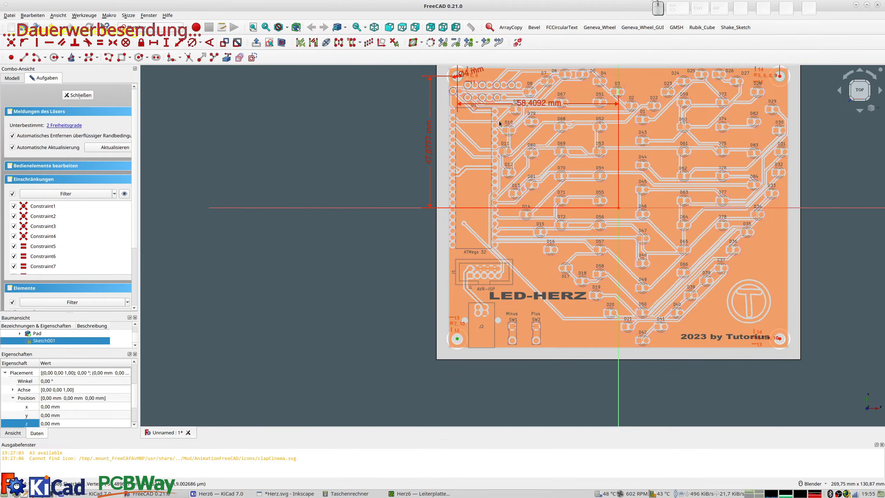
scroll(457, 75, up, 5)
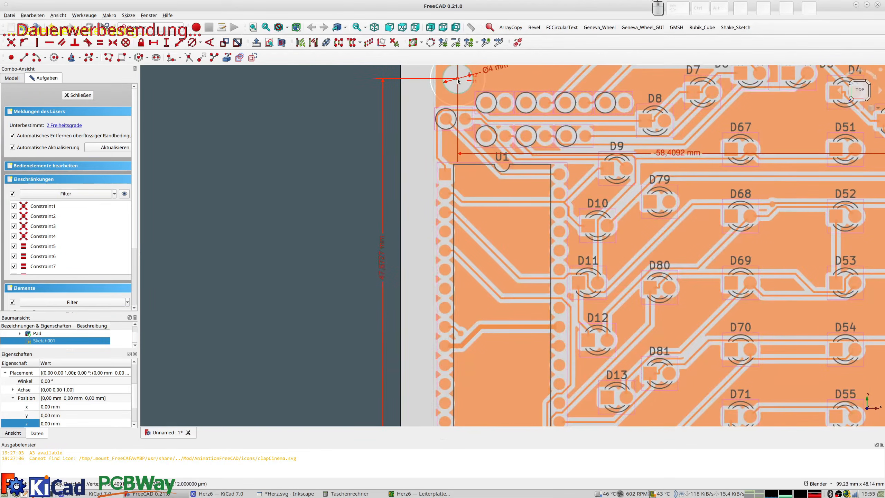
click(179, 43)
click(268, 86)
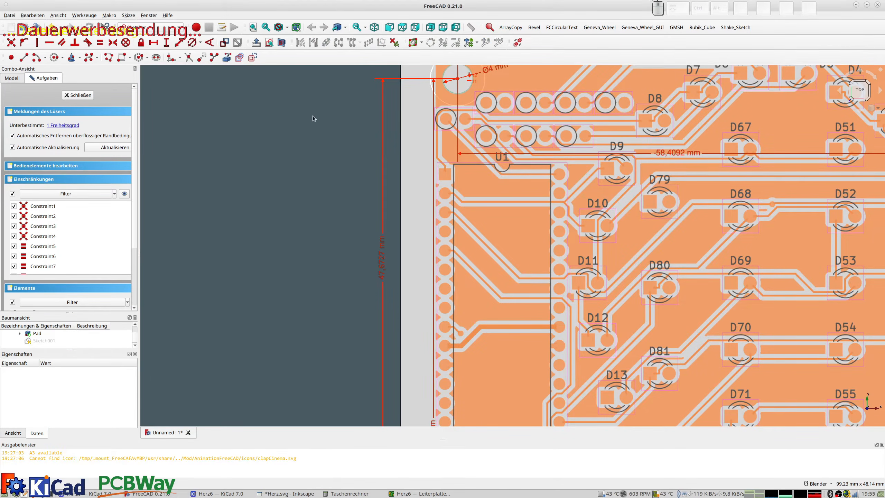
Adjust the outer circles' size freehand against the board's outline at the two lower mounting holes.
scroll(449, 179, down, 5)
shift+middle_drag(505, 192, 338, 76)
scroll(637, 295, up, 5)
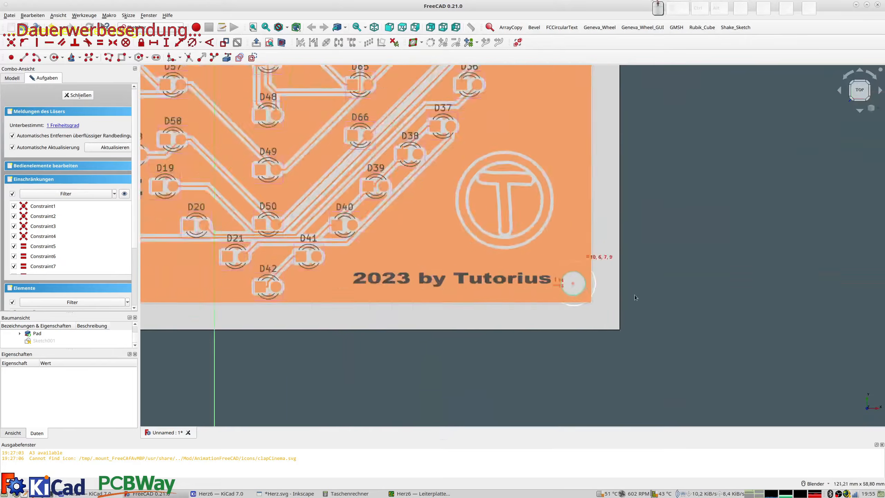
scroll(569, 291, up, 2)
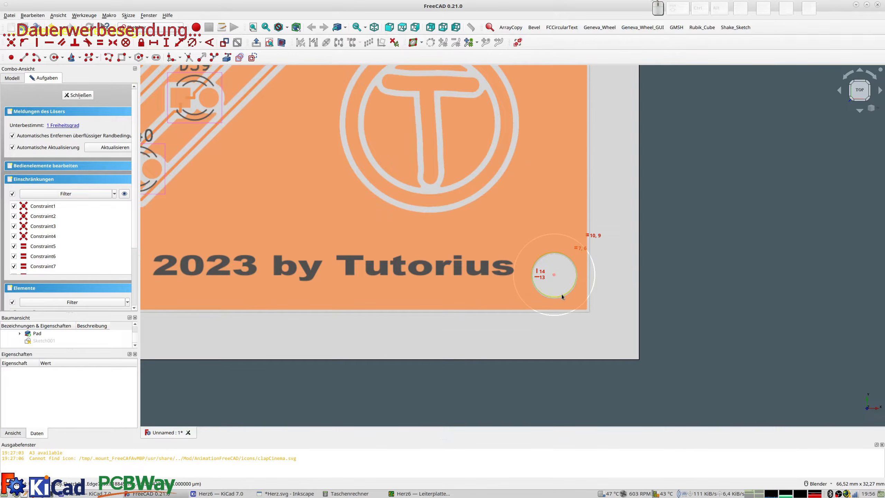
scroll(568, 289, up, 3)
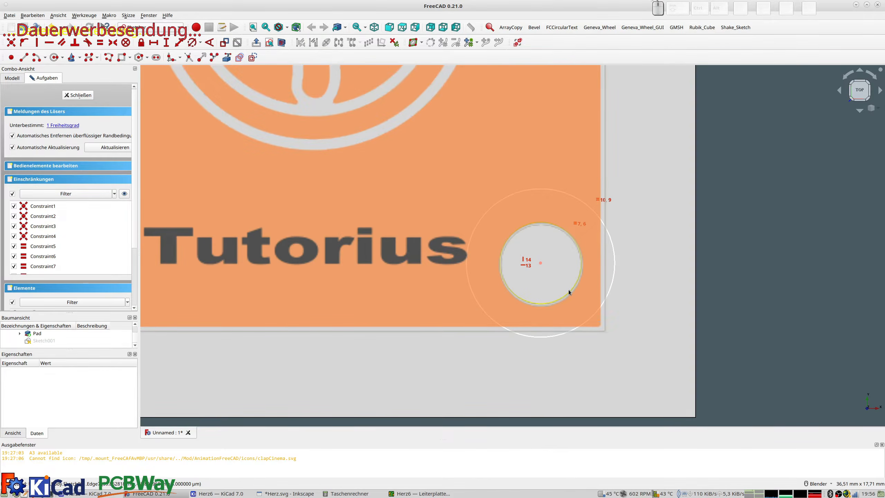
scroll(569, 289, down, 5)
click(565, 290)
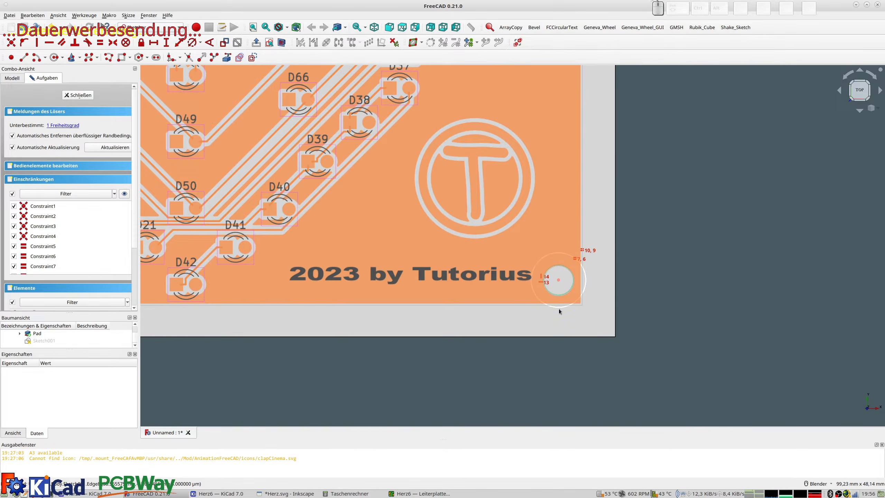
drag(560, 307, 563, 311)
shift+middle_drag(219, 313, 692, 318)
shift+middle_drag(370, 318, 633, 315)
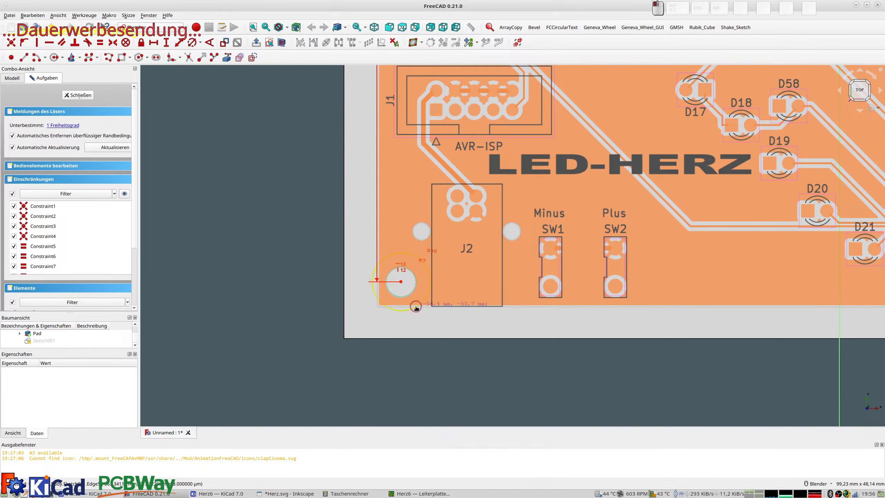
scroll(490, 233, down, 4)
shift+middle_drag(514, 208, 424, 375)
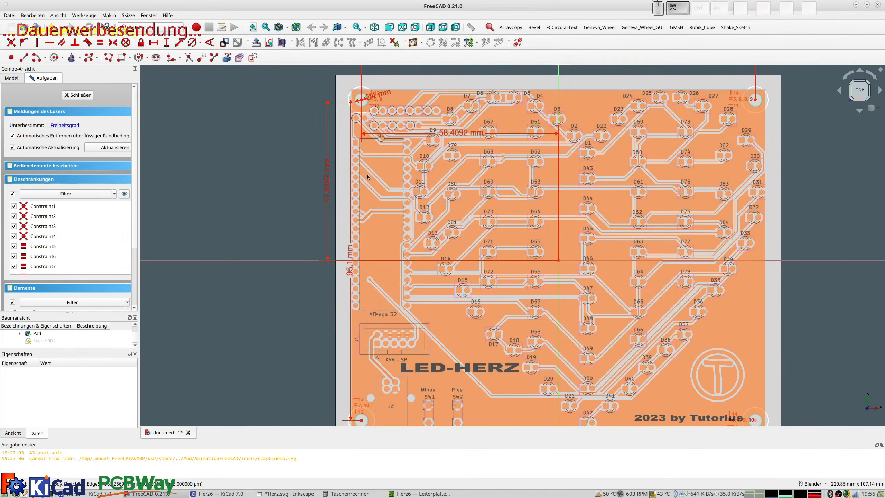
Set the diameter of the outer circle at the upper left mounting hole to 6,7 mm.
scroll(366, 101, up, 5)
drag(375, 146, 370, 140)
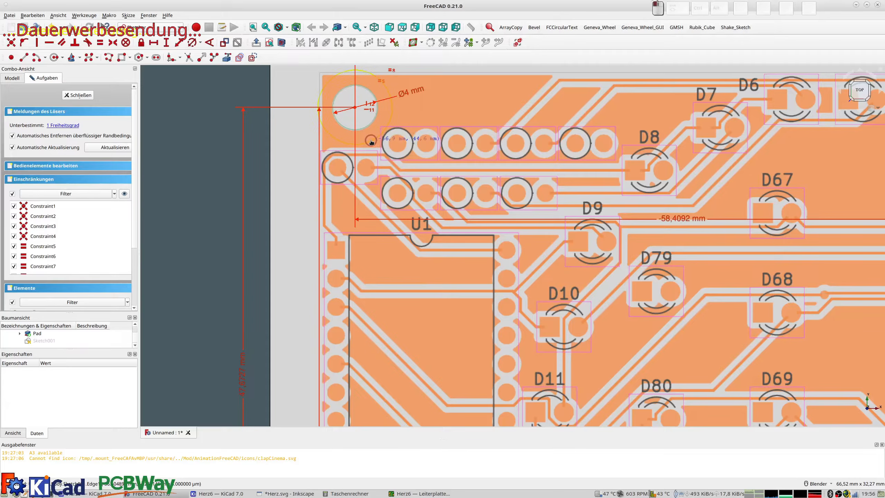
drag(372, 141, 372, 142)
click(337, 139)
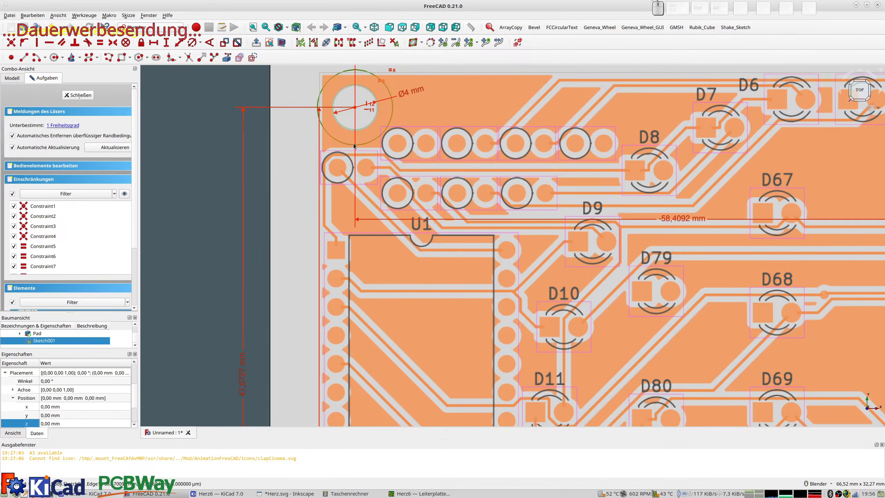
click(192, 43)
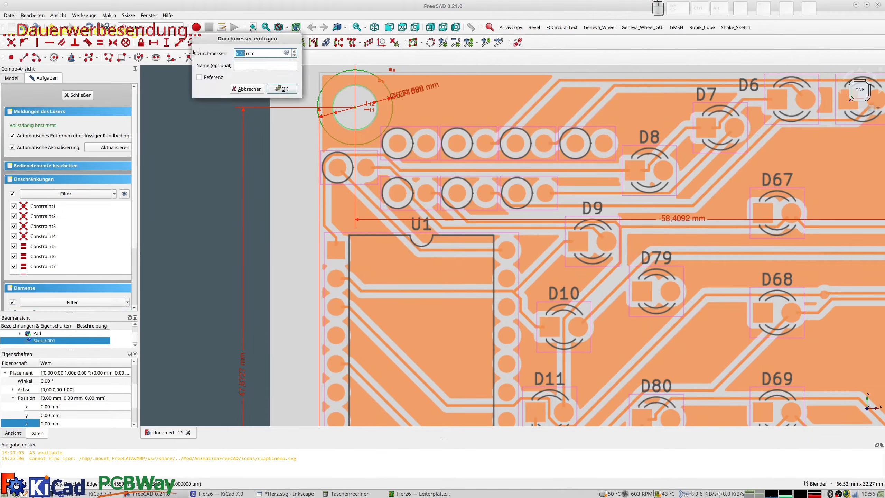
text(6,7)
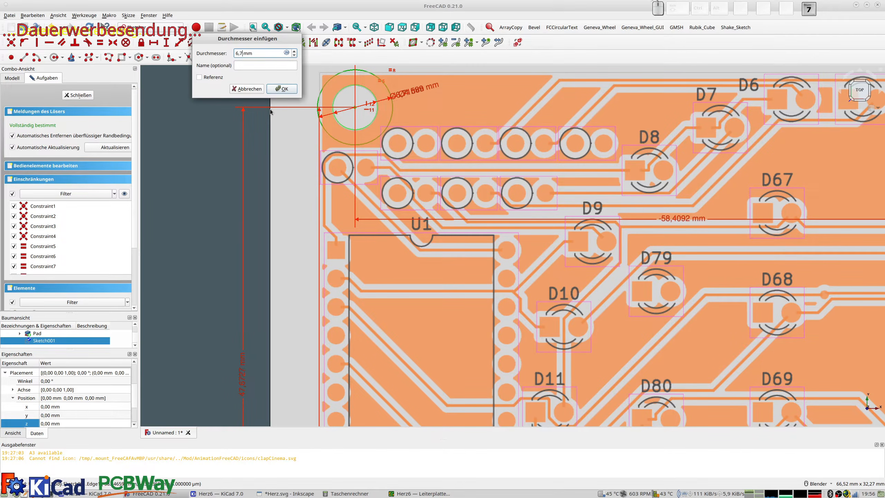
key(Return)
Close the circle sketch and pad the rings at the four mounting holes 1 mm high.
scroll(443, 123, down, 5)
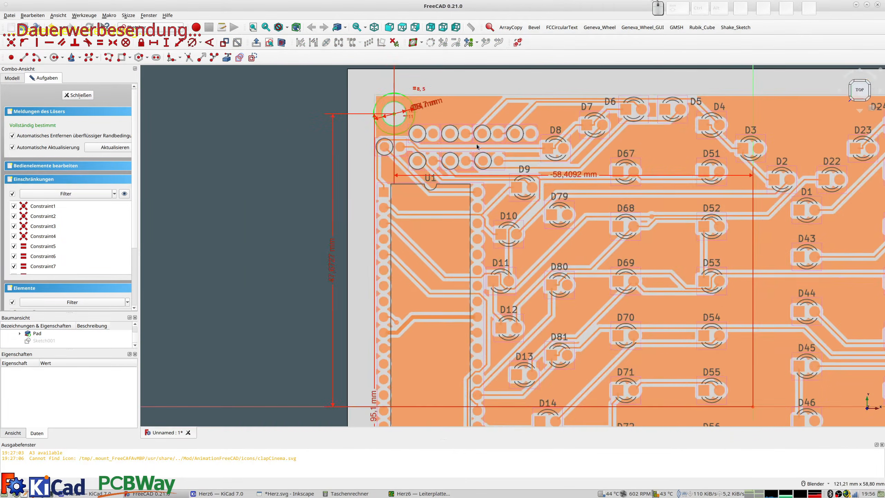
mouse_move(613, 289)
middle_down()
mouse_move(543, 367)
mouse_move(439, 265)
middle_up()
click(83, 96)
click(11, 58)
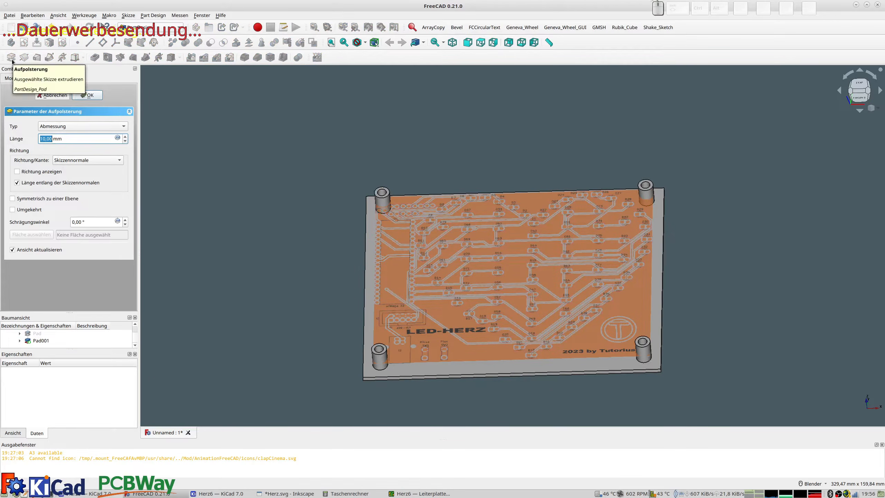
key(Escape)
Set the pad length of the four hollow standoffs to 4 mm.
middle_drag(389, 370, 399, 325)
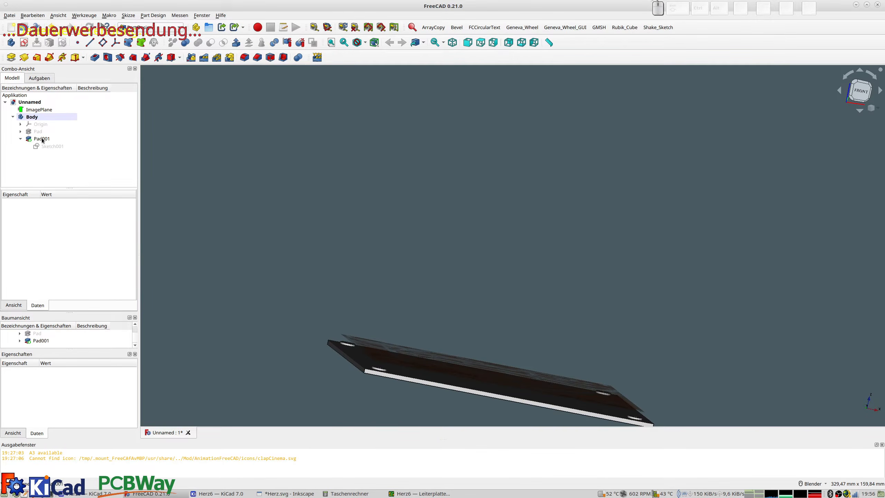
double_click(79, 138)
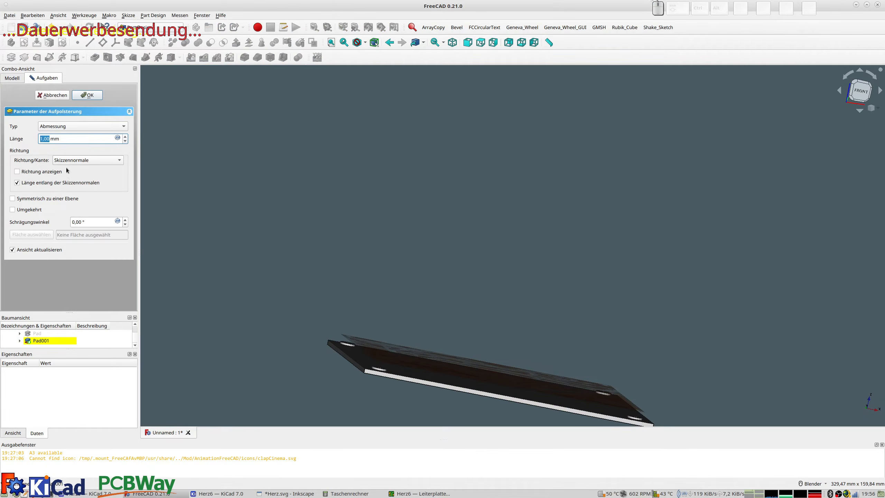
text(4)
key(Return)
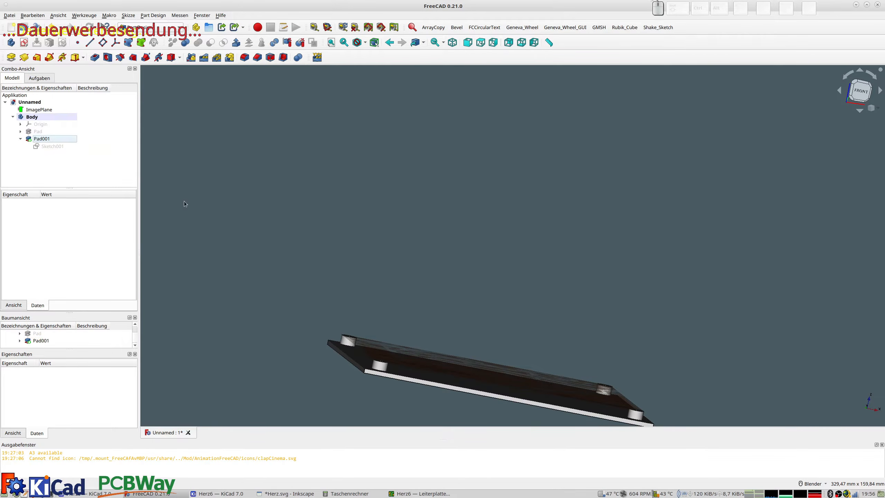
Start a new sketch on the plate's upper face and draw a rectangle along the plate's outline.
middle_drag(331, 239, 317, 262)
scroll(412, 265, down, 3)
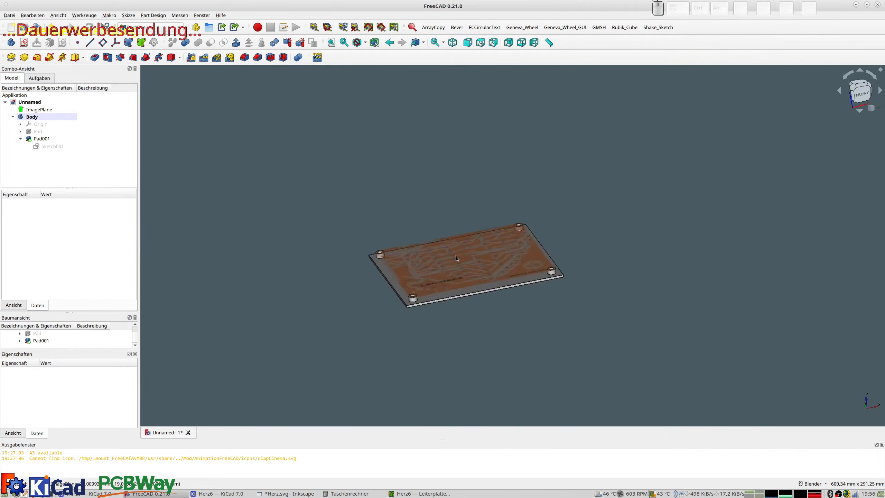
middle_drag(455, 258, 449, 279)
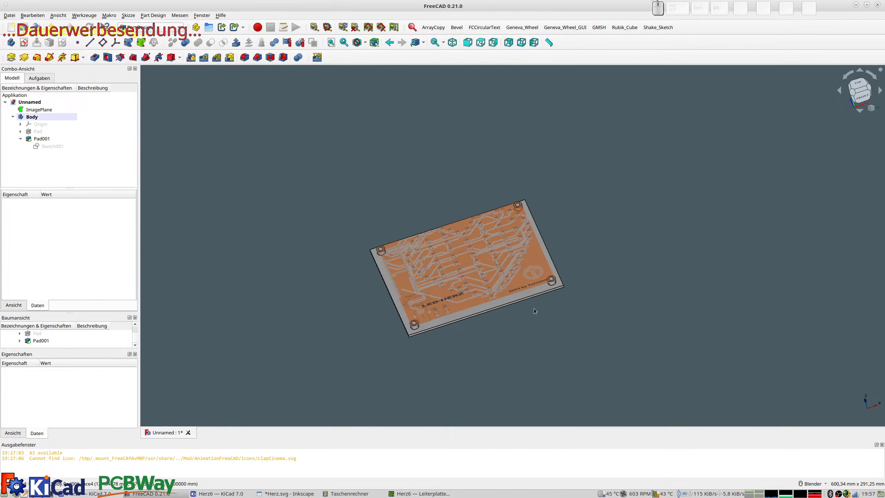
click(501, 300)
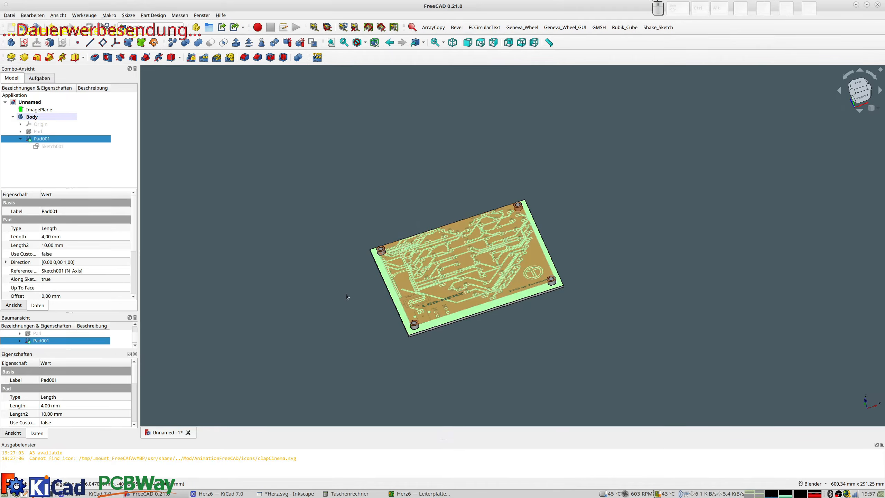
click(25, 55)
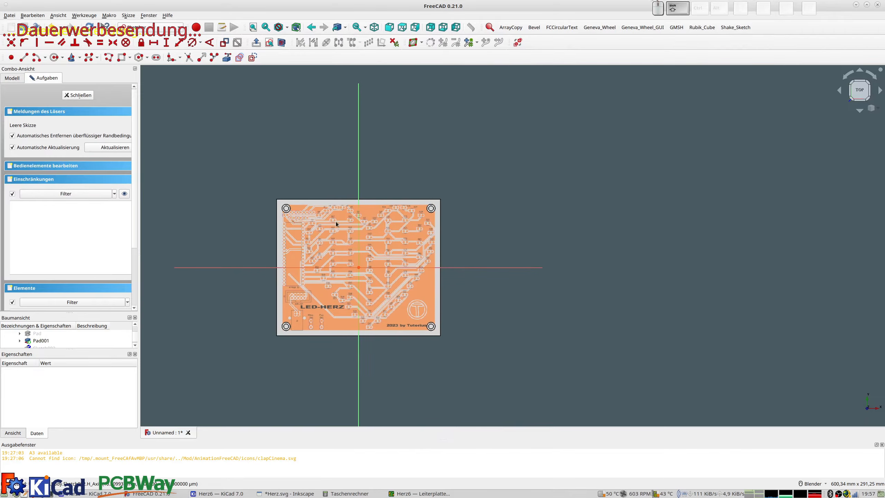
click(122, 59)
click(277, 198)
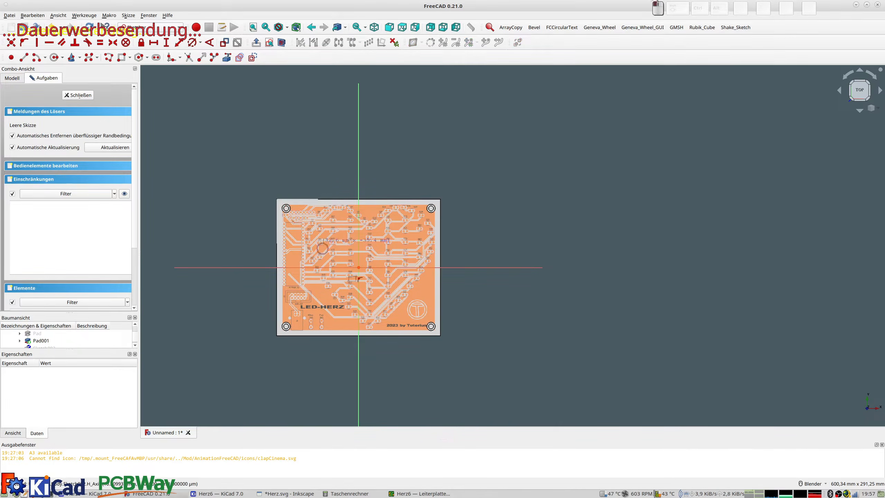
click(440, 334)
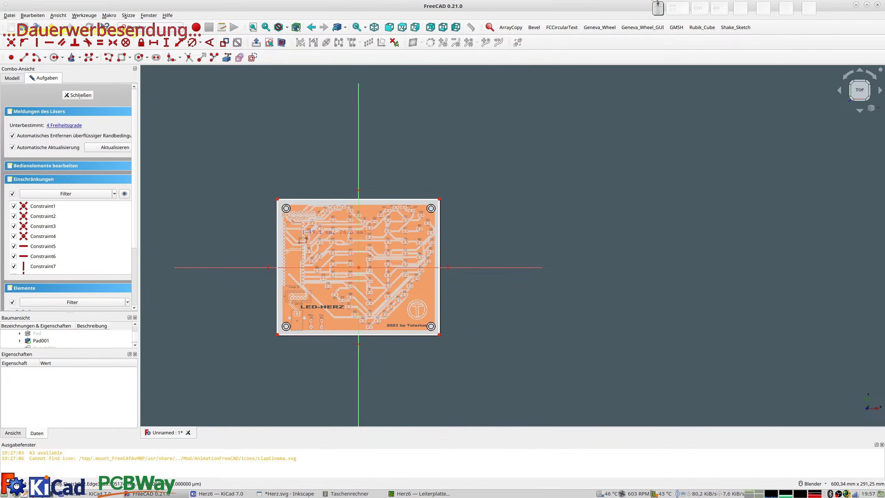
Constrain two diagonally opposite corners of the rectangle symmetrically about the sketch origin.
scroll(301, 237, up, 2)
click(272, 192)
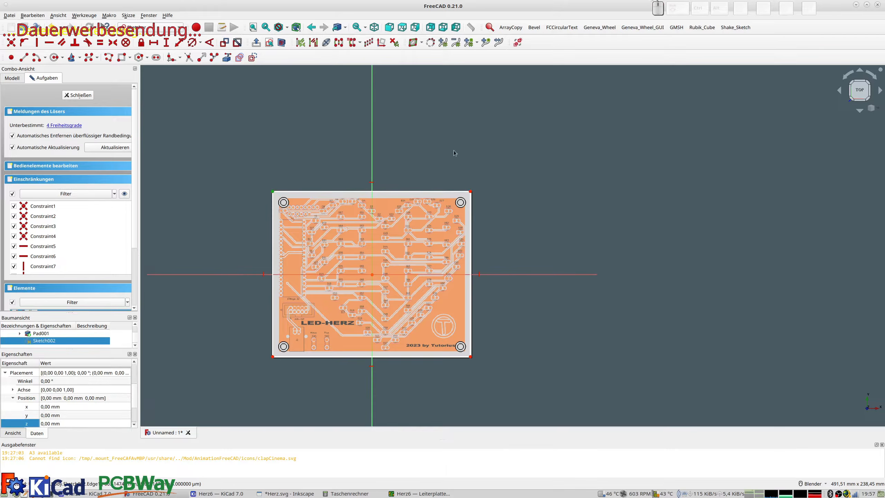
click(505, 231)
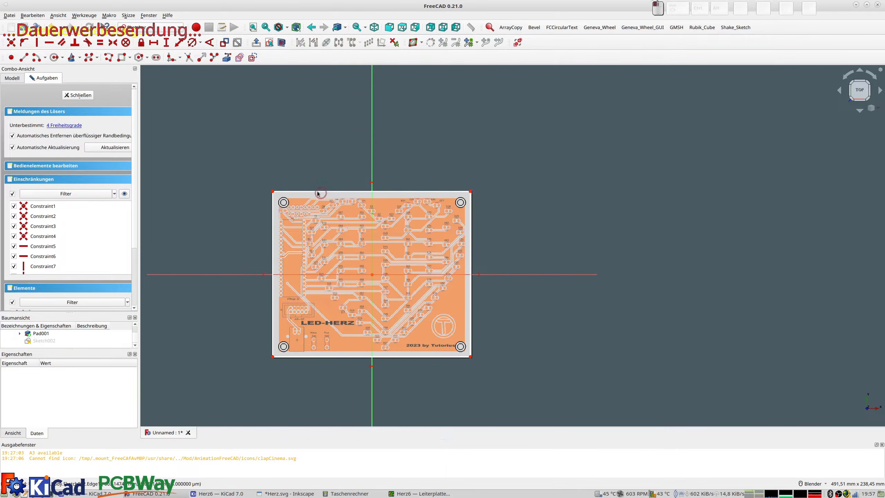
click(272, 192)
click(470, 357)
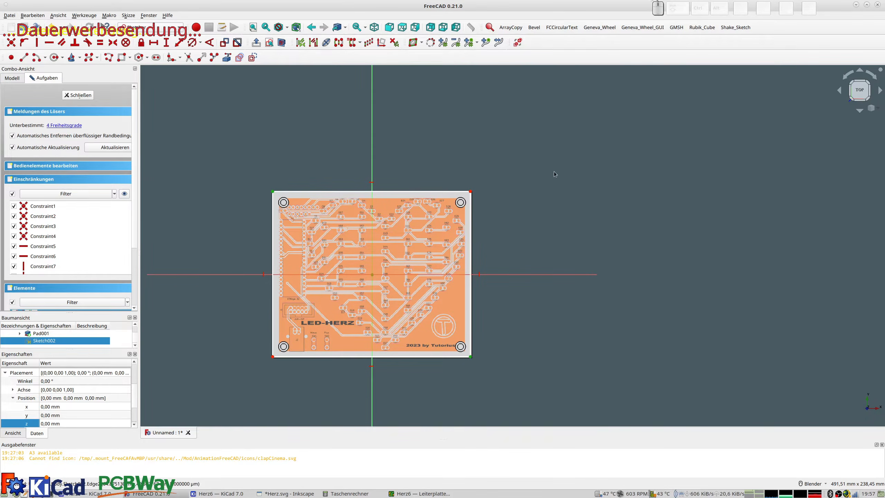
click(113, 43)
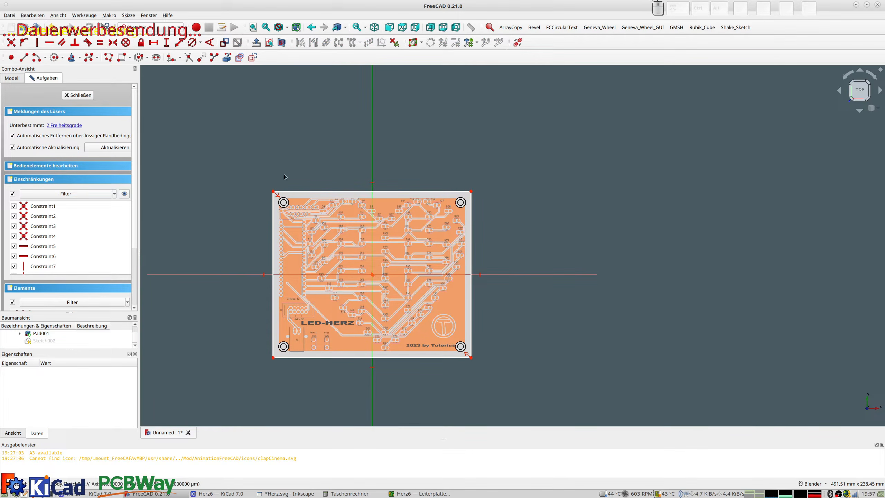
Constrain the length of the rectangle's upper edge to 130 mm.
drag(300, 192, 274, 202)
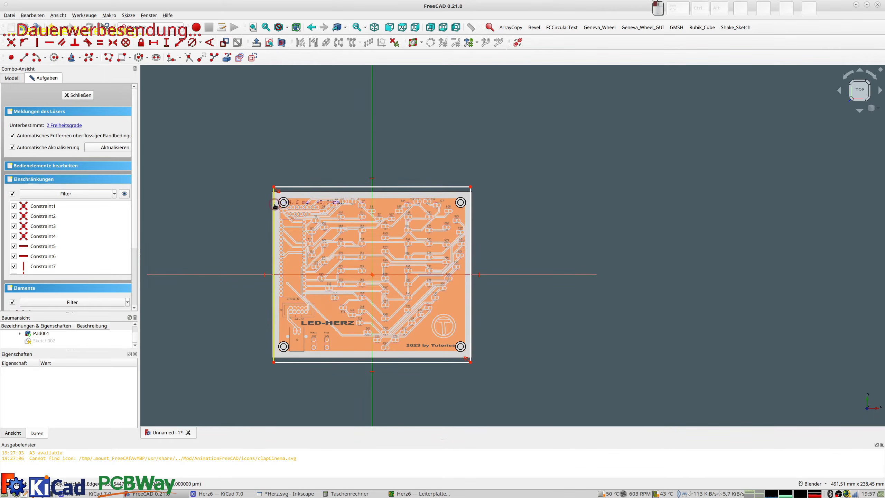
click(297, 188)
click(180, 43)
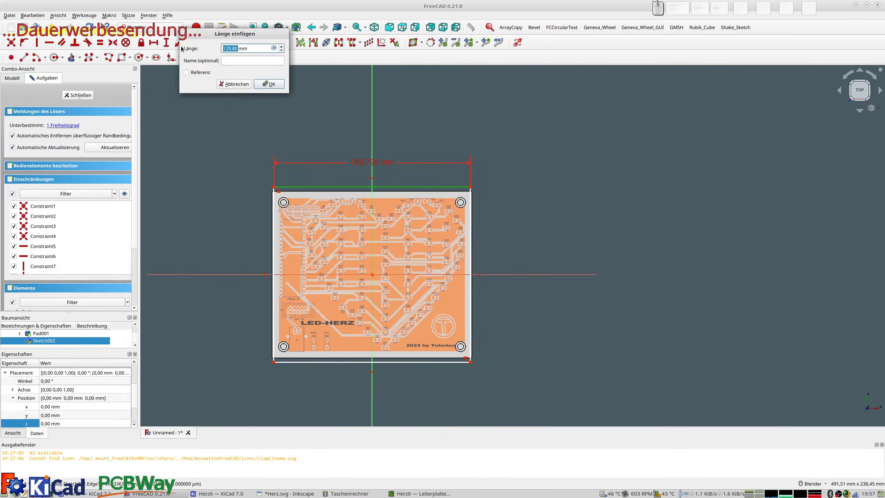
text(13)
key(Return)
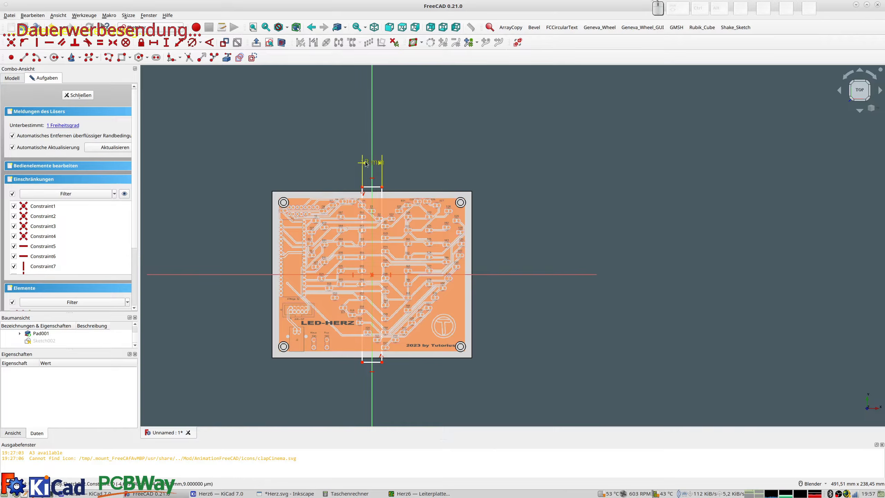
double_click(366, 163)
text(130)
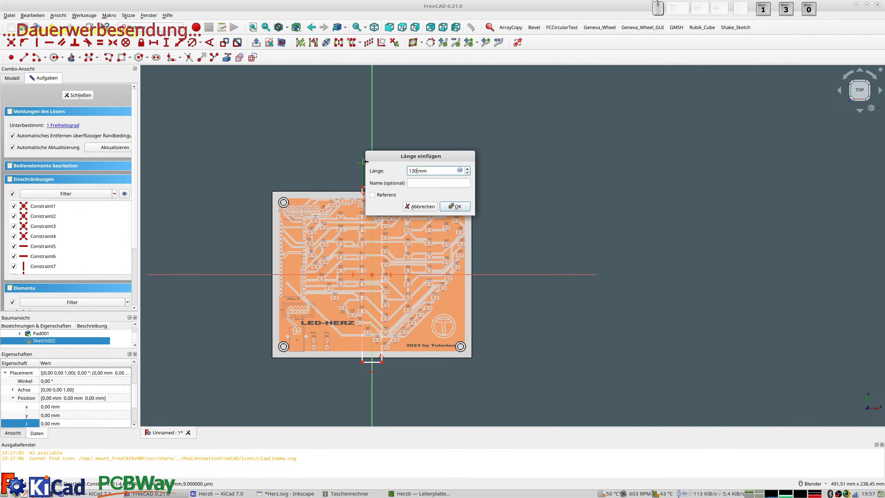
key(Return)
Change the rectangle's width dimension to 132 mm.
scroll(278, 177, up, 1)
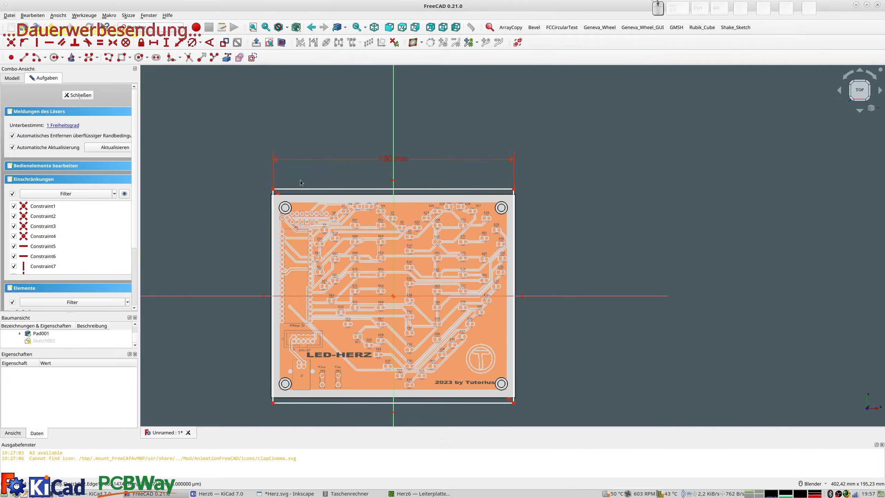
double_click(385, 160)
text(132)
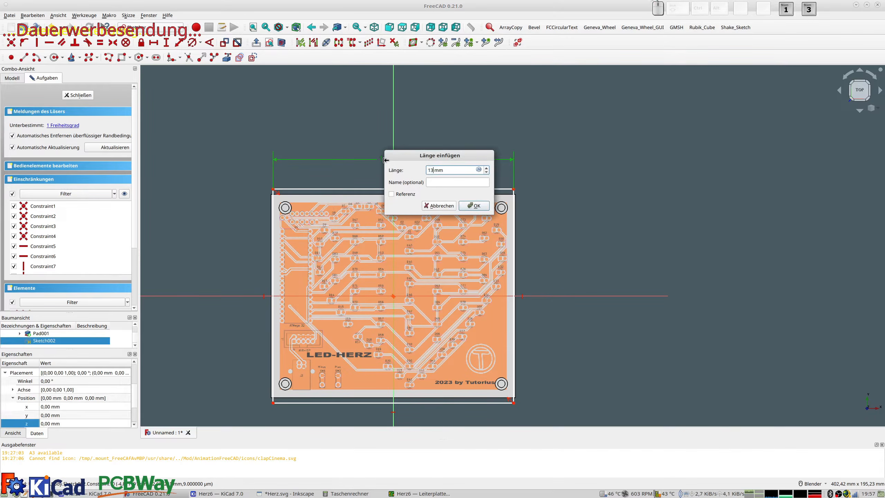
key(Return)
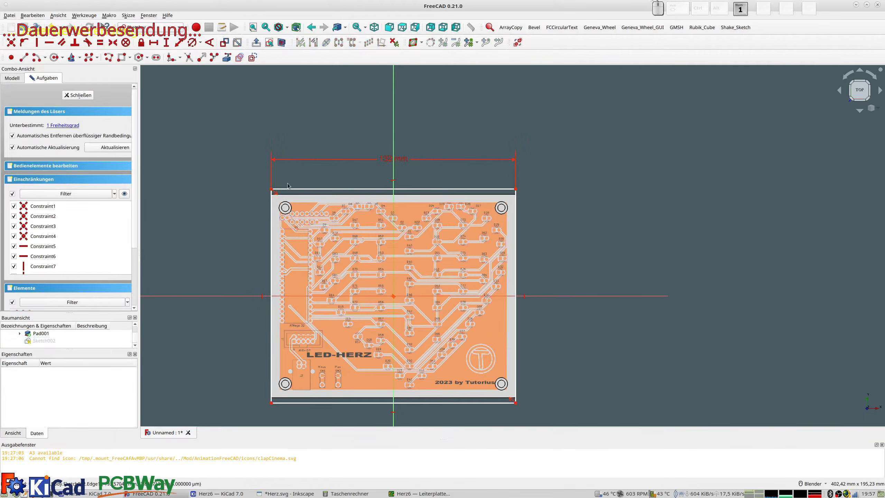
Constrain the length of the rectangle's vertical edge to 115 mm.
click(271, 205)
click(180, 43)
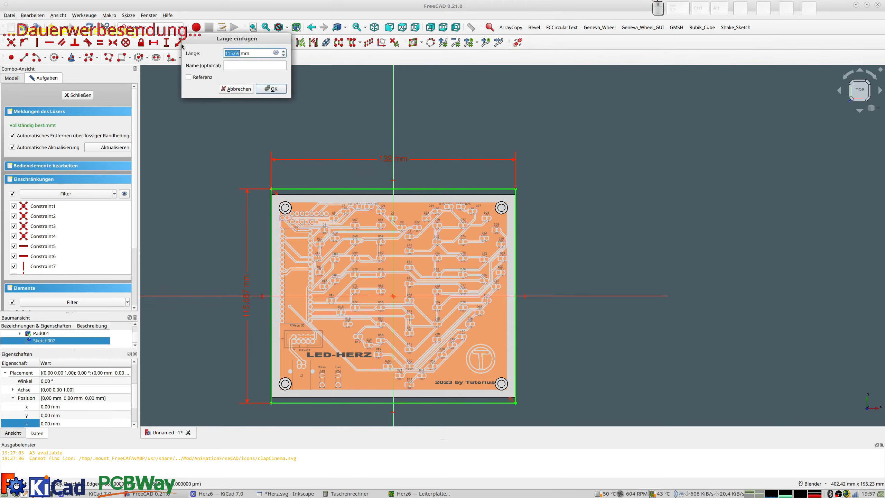
text(115)
key(Return)
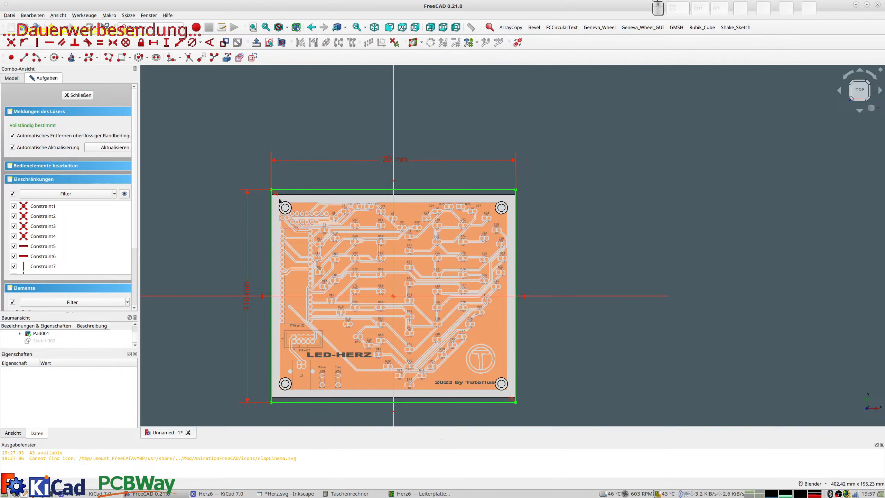
Change the rectangle's height dimension to 112 mm.
double_click(249, 304)
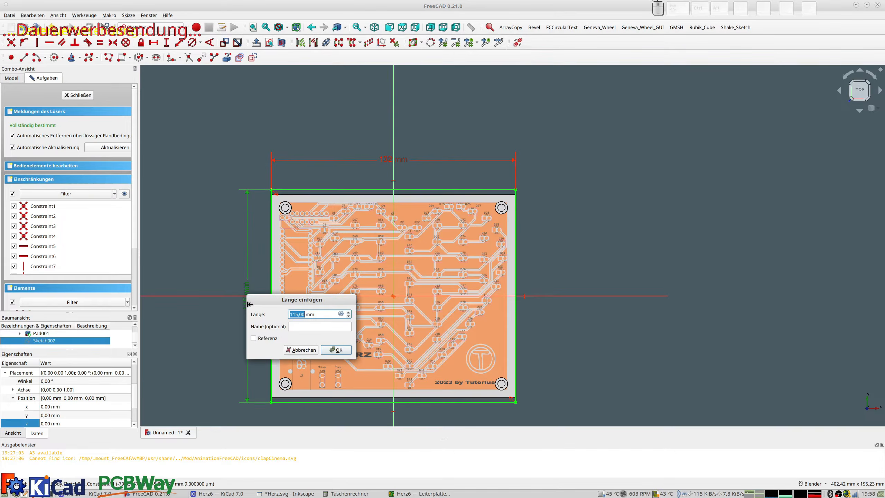
text(112)
key(Return)
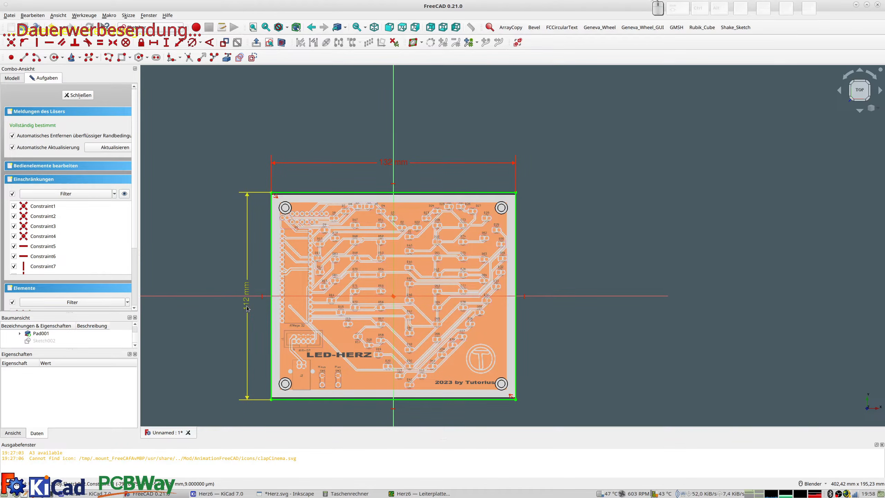
Set the rectangle's height dimension to 110 mm so it follows the plate's outline.
double_click(247, 309)
text(110)
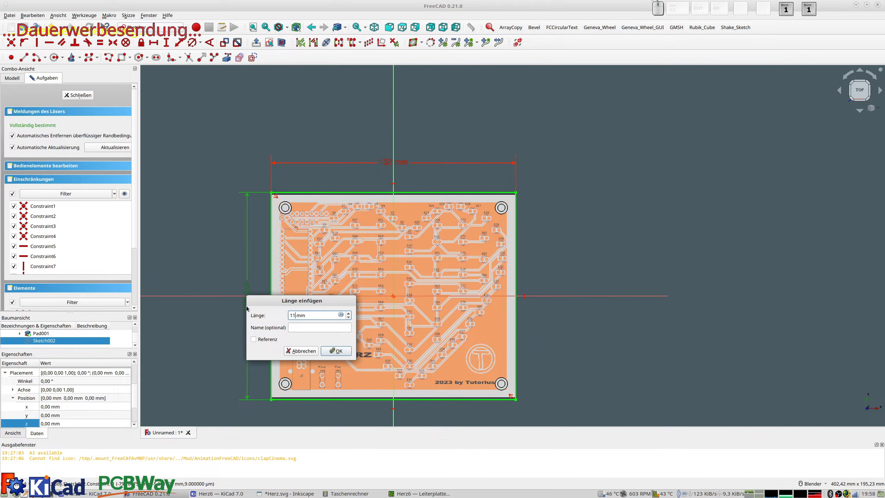
key(Return)
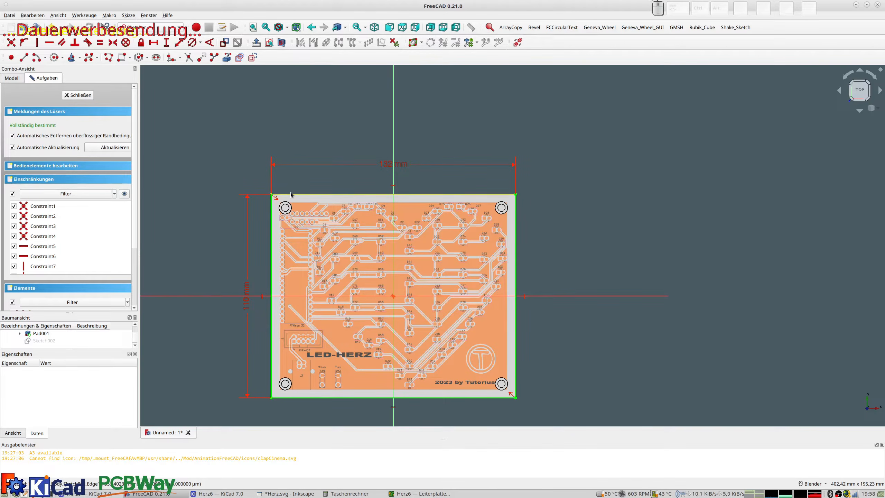
Draw a second rectangle inside the first one, following the outline of the circuit board.
click(124, 59)
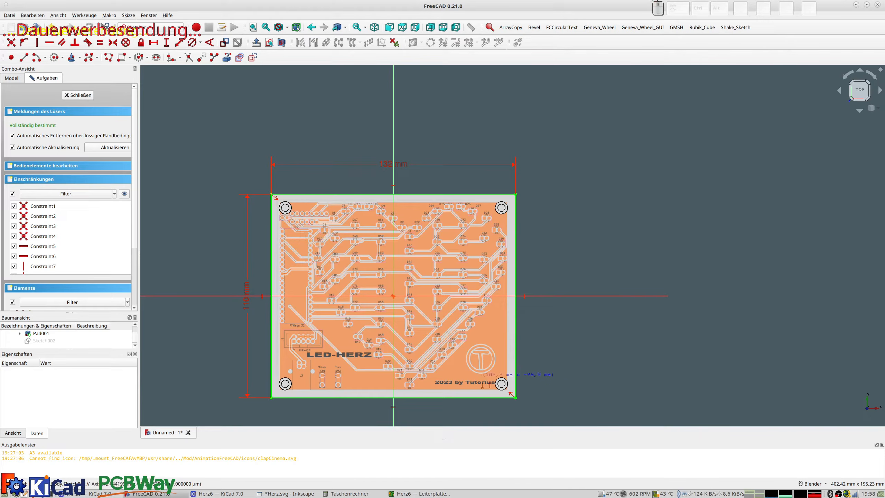
click(509, 391)
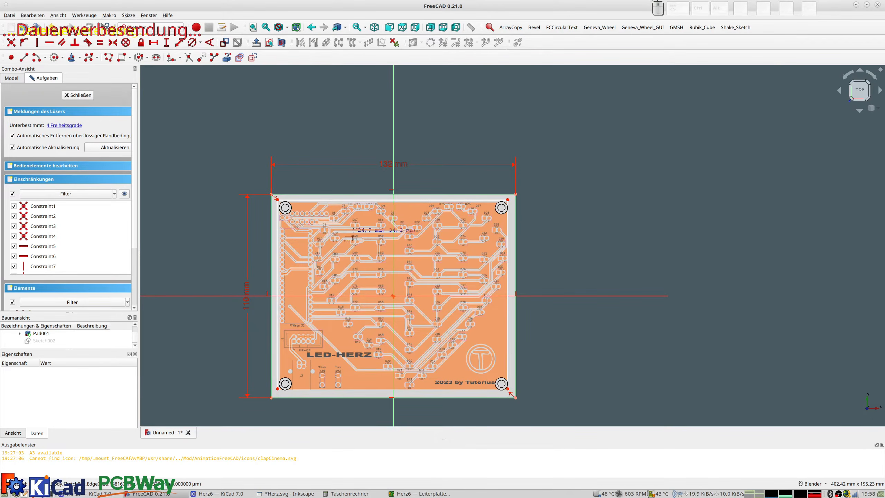
scroll(336, 232, up, 2)
scroll(253, 189, down, 2)
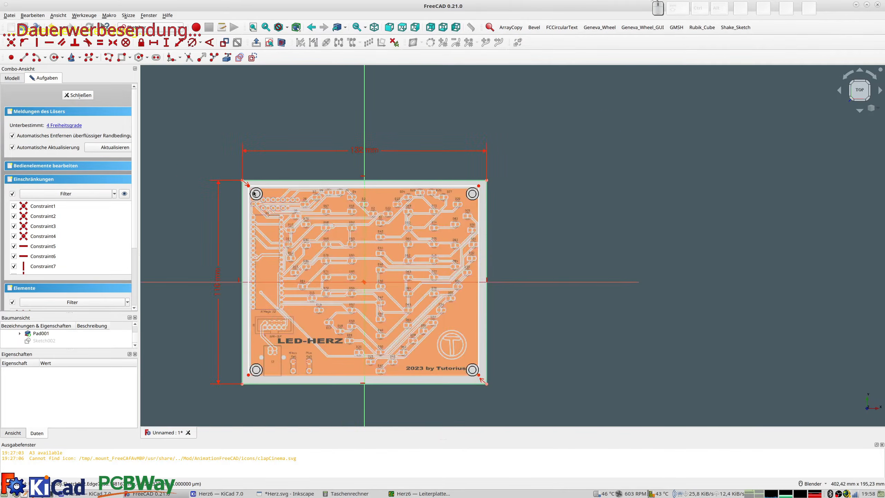
Make two diagonally opposite corners of the inner rectangle symmetric about the sketch origin.
click(248, 184)
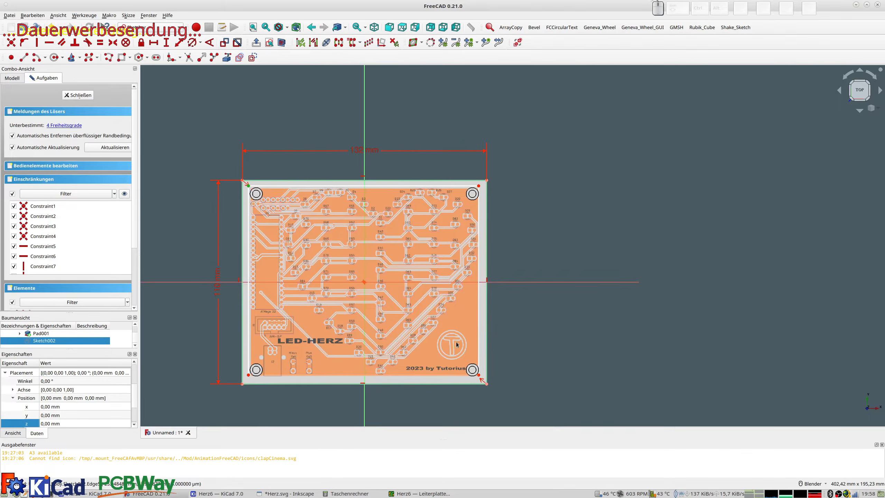
click(479, 376)
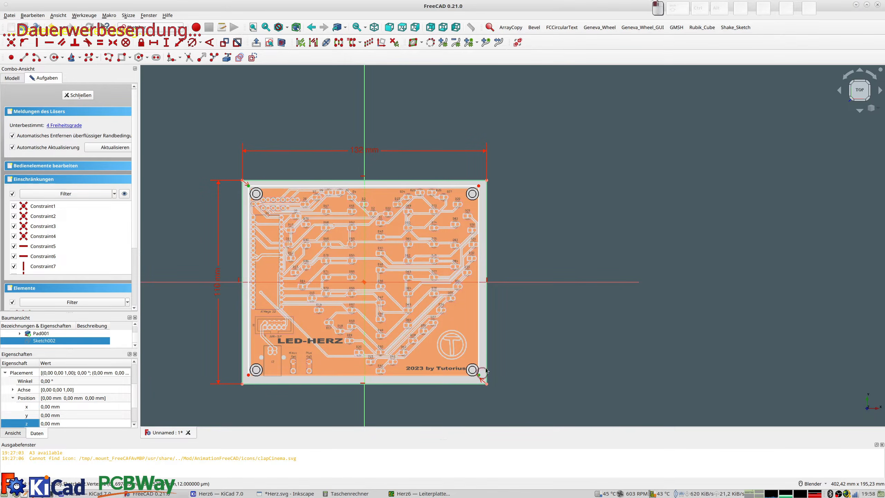
scroll(362, 283, up, 4)
click(368, 283)
key(s)
scroll(254, 170, down, 5)
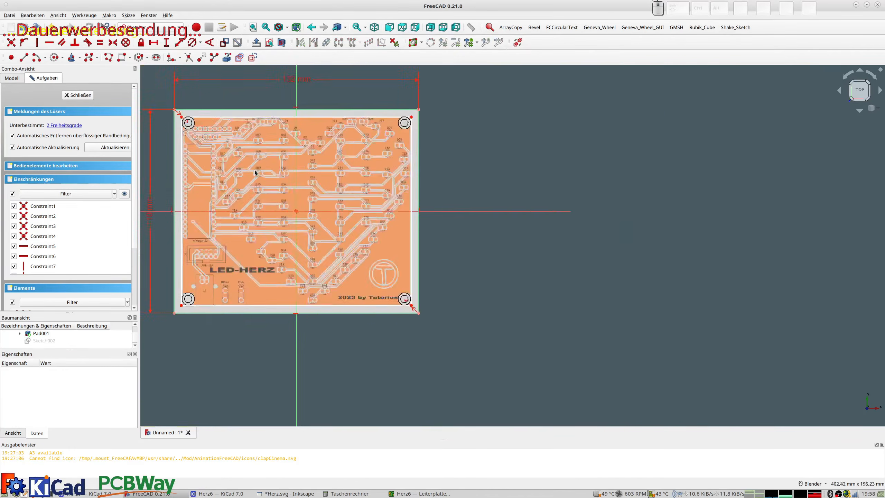
scroll(254, 171, down, 1)
scroll(199, 133, up, 5)
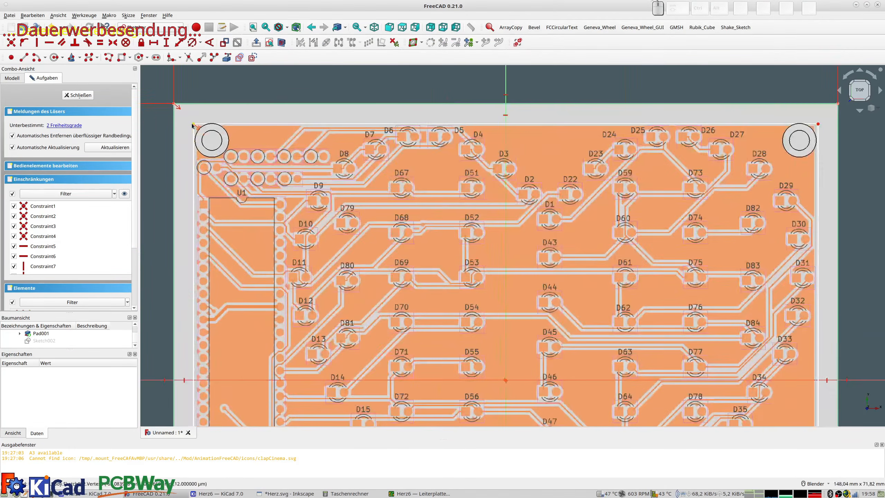
Constrain the vertical distance between the upper corners of the inner and outer rectangles to 2.5 mm.
click(193, 125)
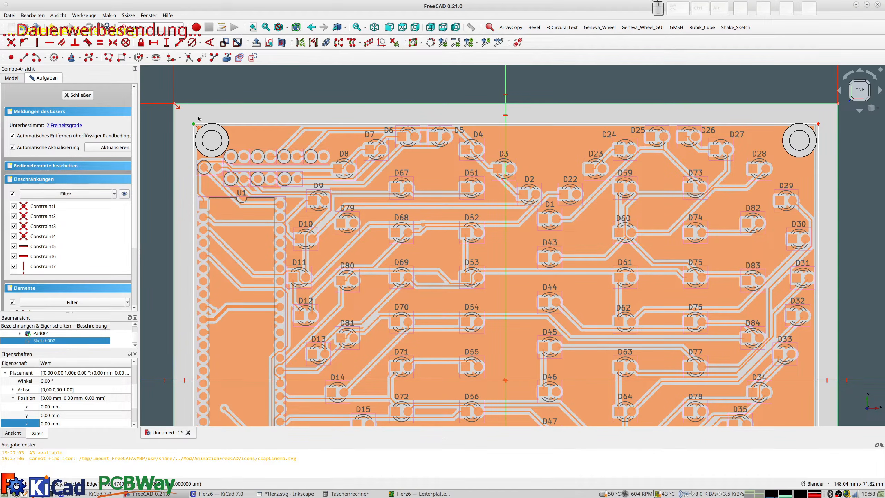
click(203, 104)
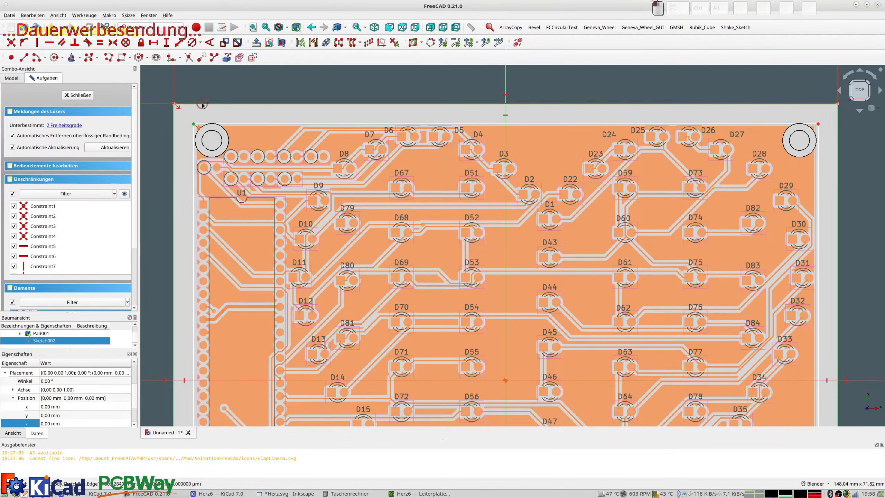
click(178, 43)
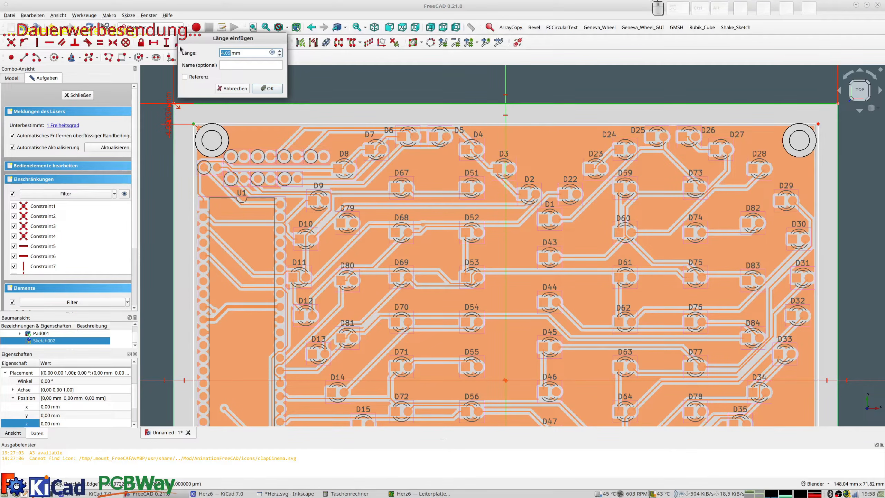
text(2)
key(Return)
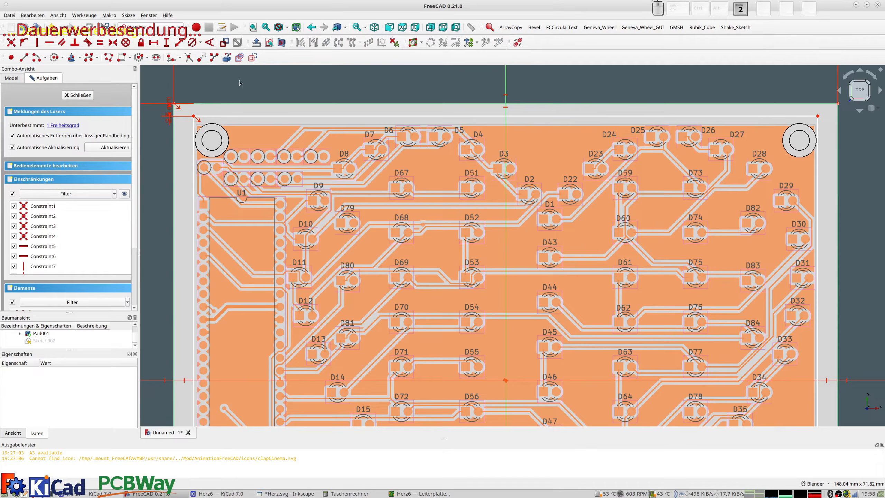
Constrain the horizontal distance between the left sides of the inner and outer rectangles to 2.5 mm and close the sketch.
click(193, 117)
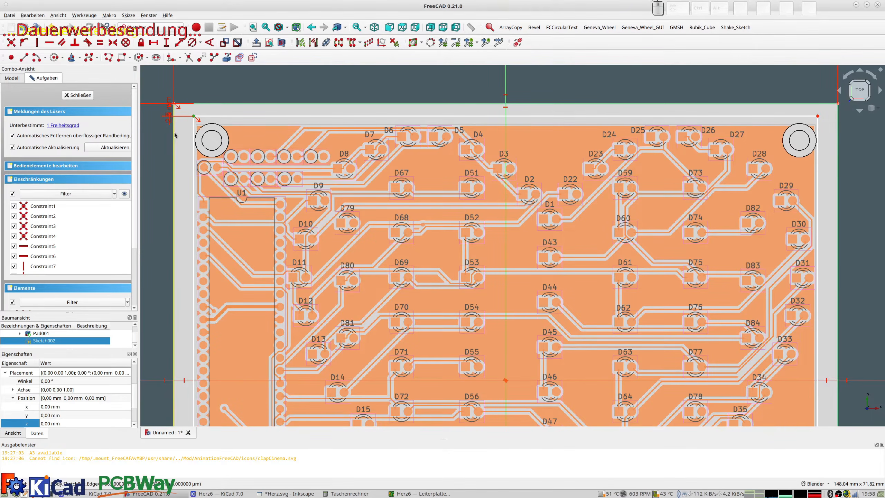
click(179, 43)
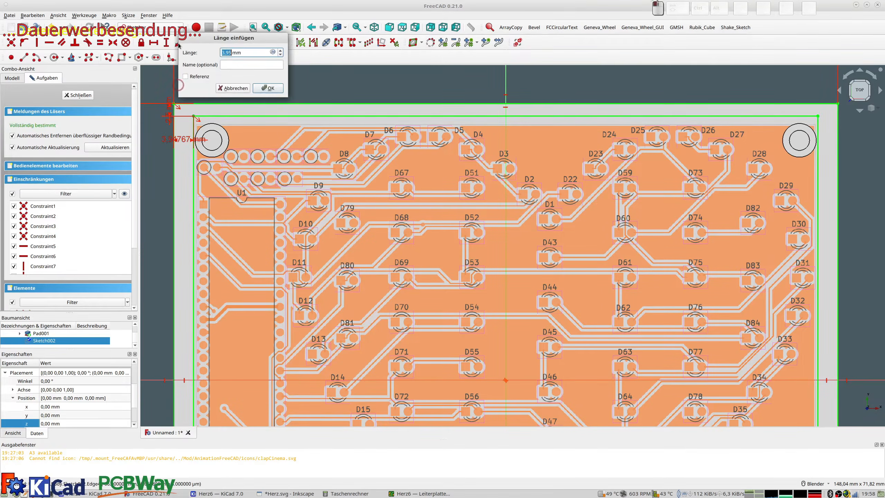
text(2,5)
key(Return)
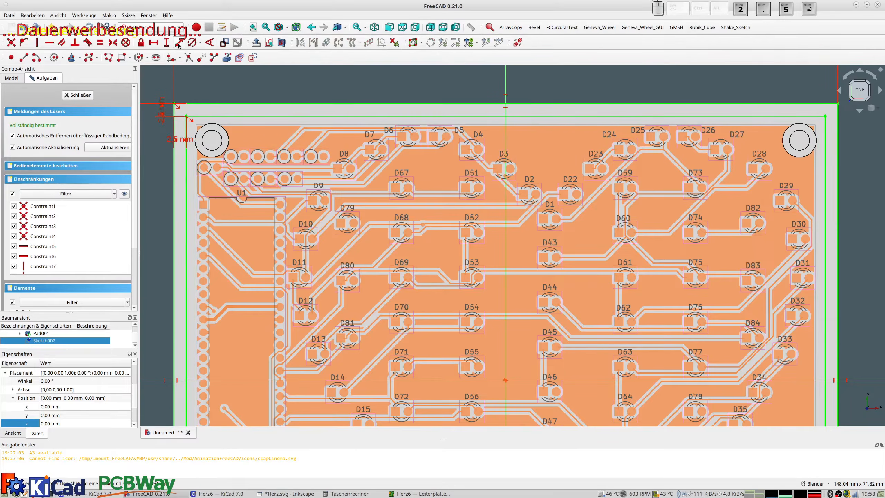
scroll(346, 211, down, 5)
shift+middle_drag(478, 300, 483, 256)
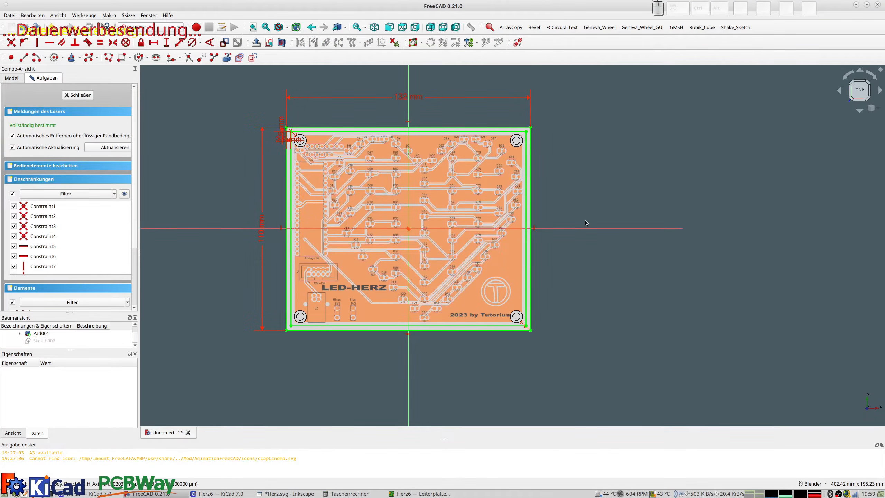
click(82, 95)
Pad the frame sketch by 10 mm along the sketch normal to form the walls around the plate.
middle_drag(414, 297, 385, 260)
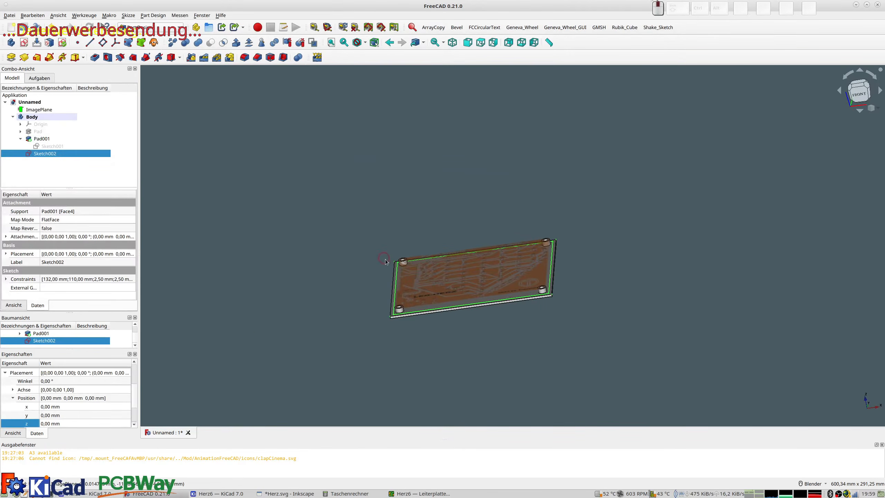
click(11, 57)
mouse_move(453, 310)
middle_down()
mouse_move(460, 293)
mouse_move(472, 296)
mouse_move(460, 297)
mouse_move(467, 282)
mouse_move(440, 301)
middle_up()
scroll(466, 296, up, 3)
shift+middle_drag(360, 357, 364, 301)
middle_drag(358, 238, 357, 223)
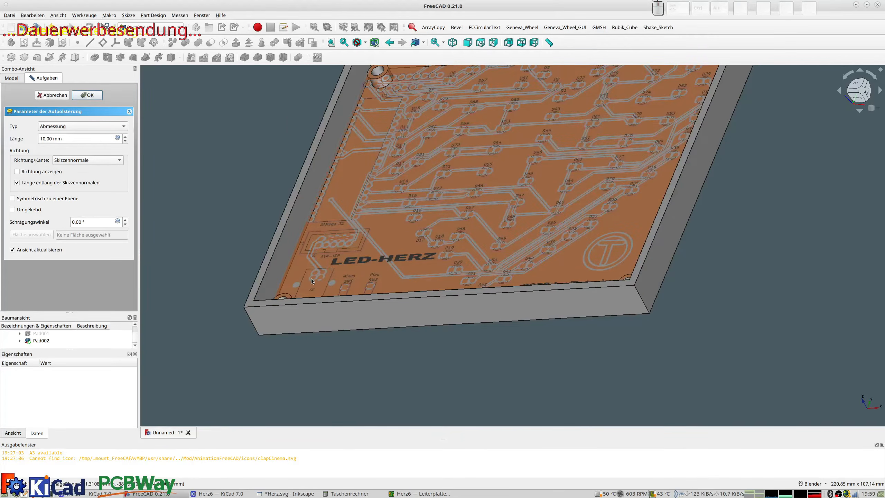
middle_drag(323, 282, 401, 271)
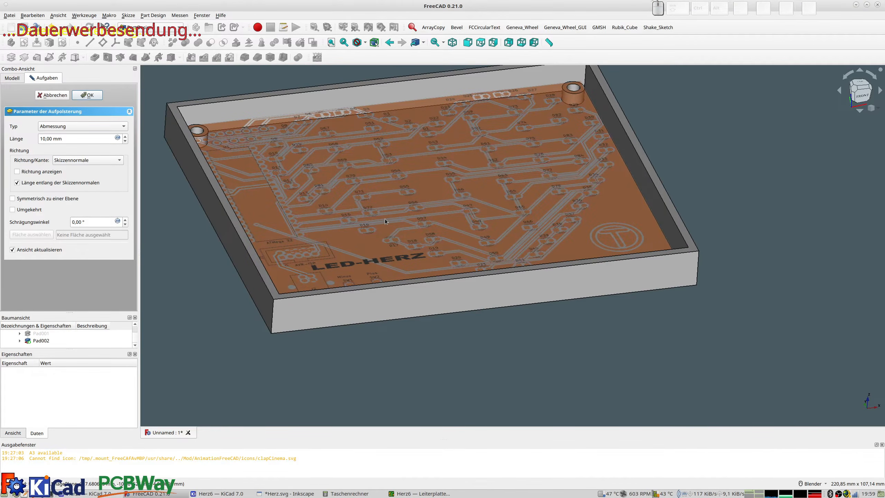
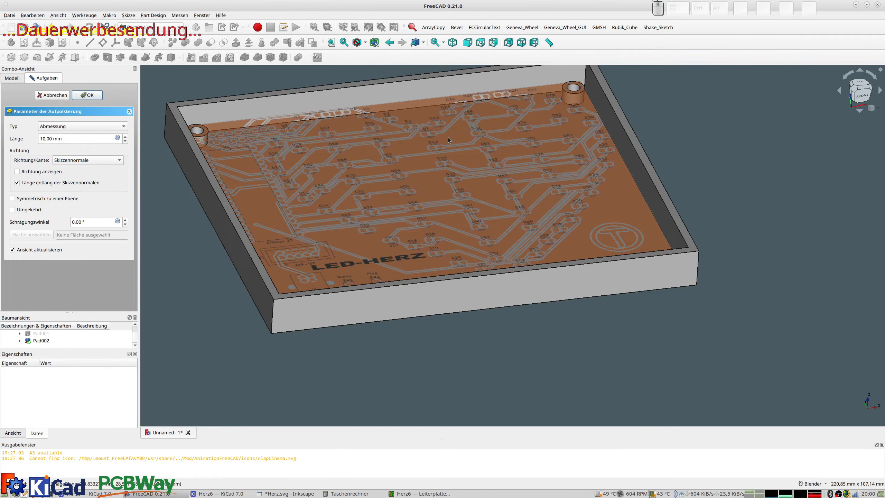
Examine the padded frame from several angles, checking its walls, the standoffs and the fit around the circuit board.
scroll(448, 138, down, 3)
middle_drag(448, 137, 449, 178)
middle_drag(646, 122, 690, 167)
middle_drag(519, 195, 515, 199)
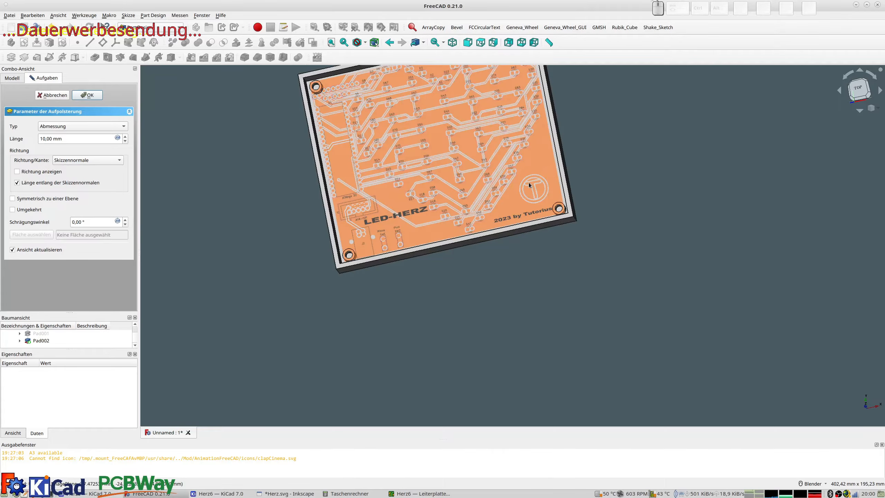
scroll(457, 197, down, 2)
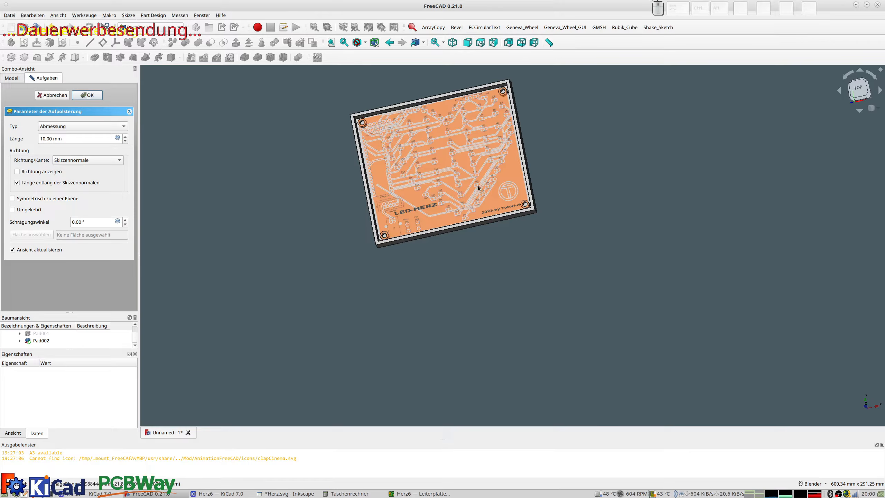
middle_drag(464, 247, 441, 229)
middle_drag(570, 178, 637, 199)
shift+middle_drag(478, 194, 476, 254)
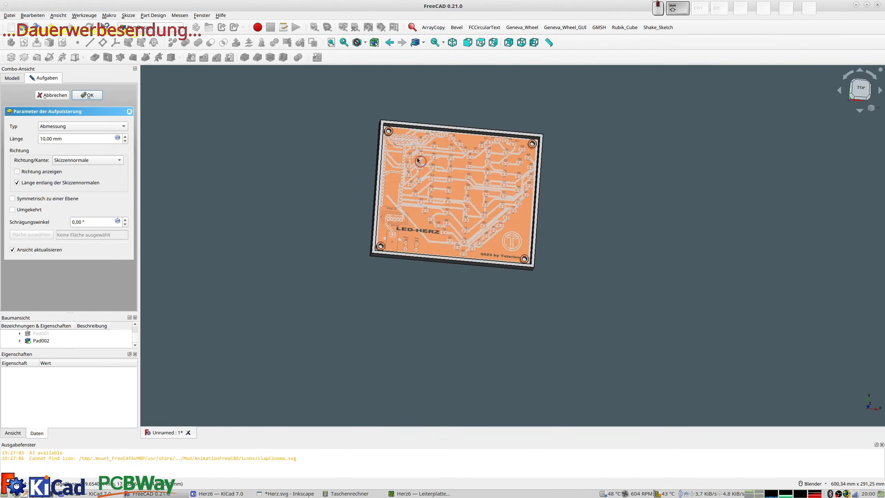
scroll(417, 160, up, 2)
scroll(393, 132, up, 2)
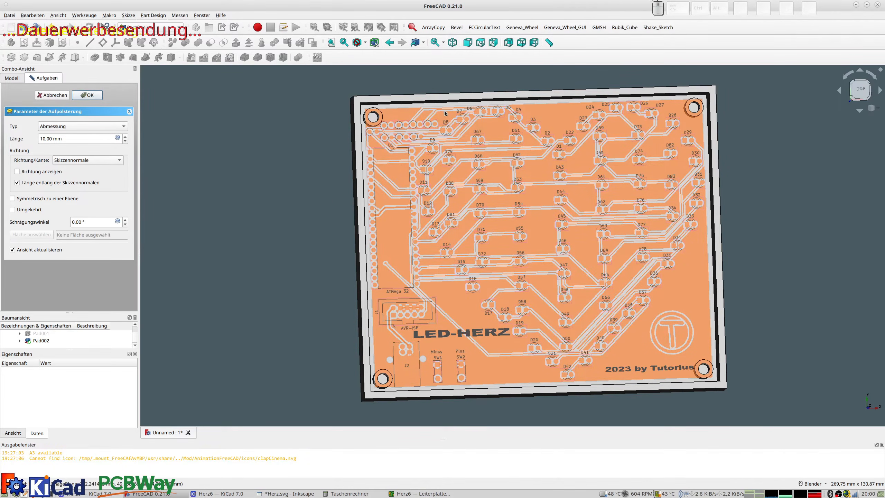
scroll(446, 123, up, 4)
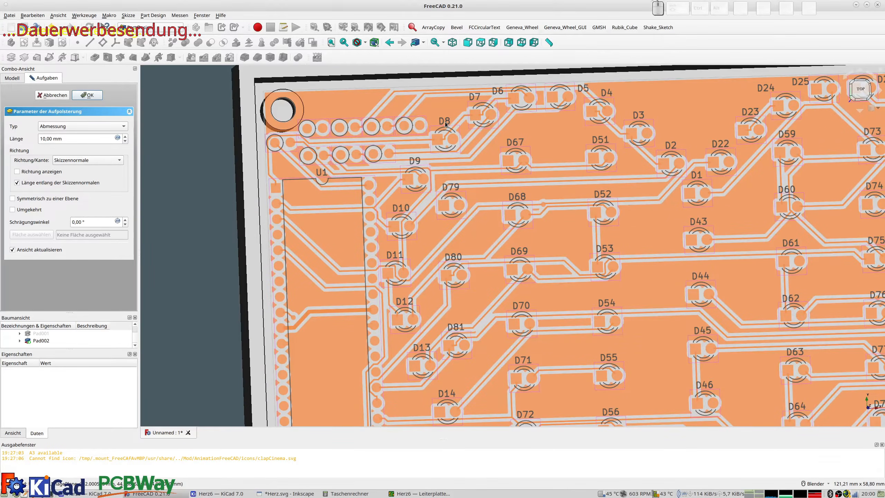
scroll(445, 121, down, 5)
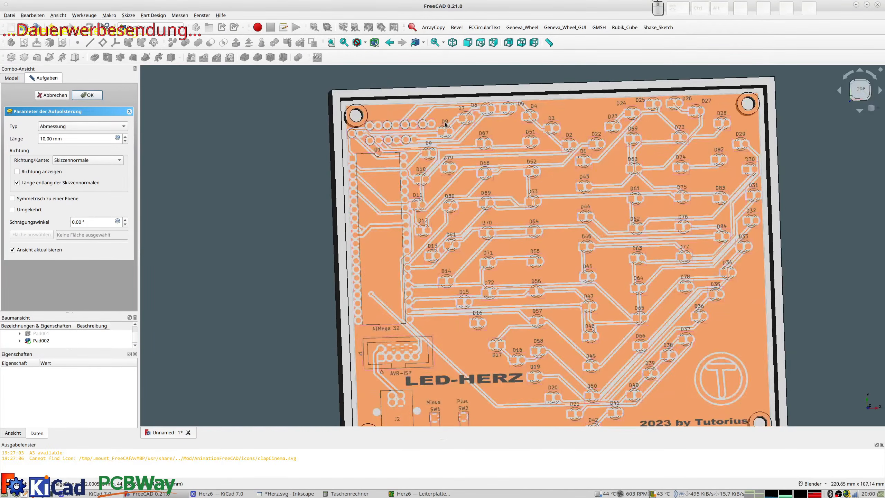
shift+middle_drag(396, 267, 400, 231)
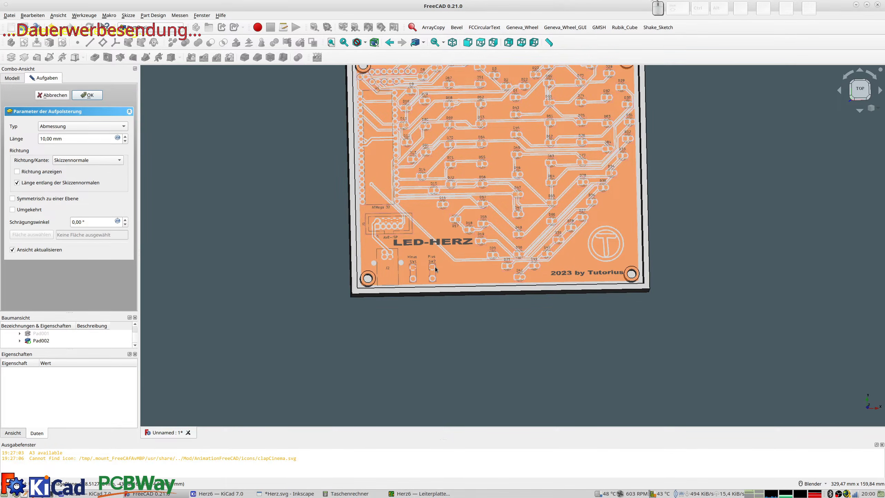
scroll(427, 264, down, 3)
middle_drag(448, 279, 441, 231)
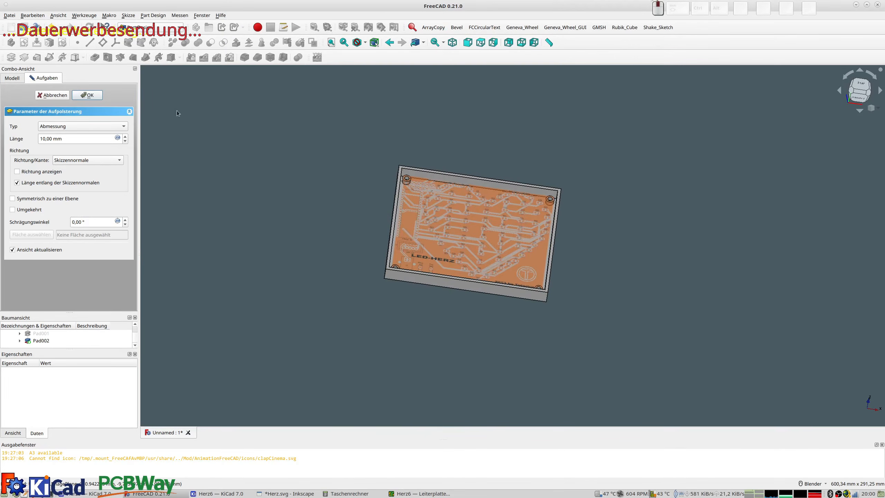
Accept the frame pad and create a second body in the document.
click(86, 95)
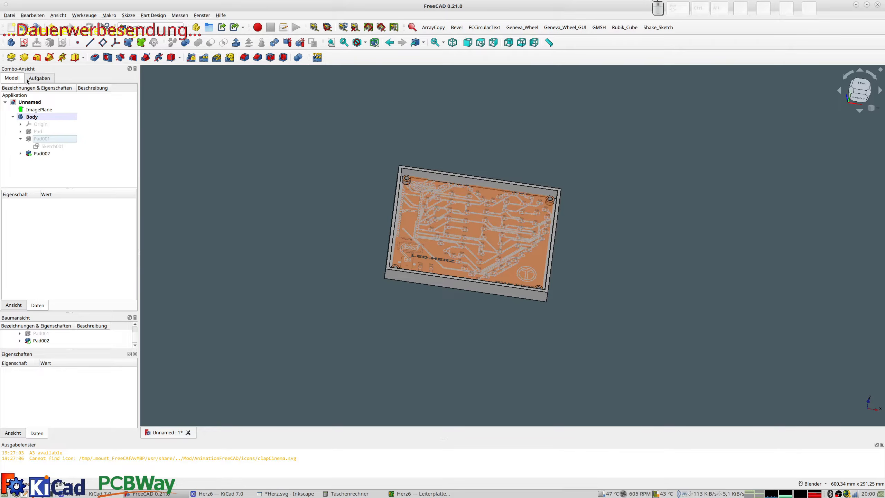
click(10, 43)
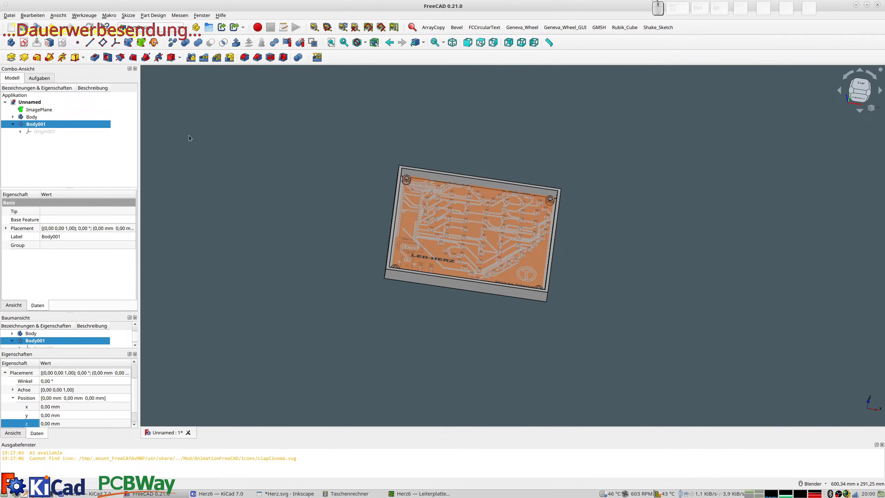
Copy the frame sketch Sketch002 from under Pad002, excluding its dependent objects such as Pad001.
click(13, 117)
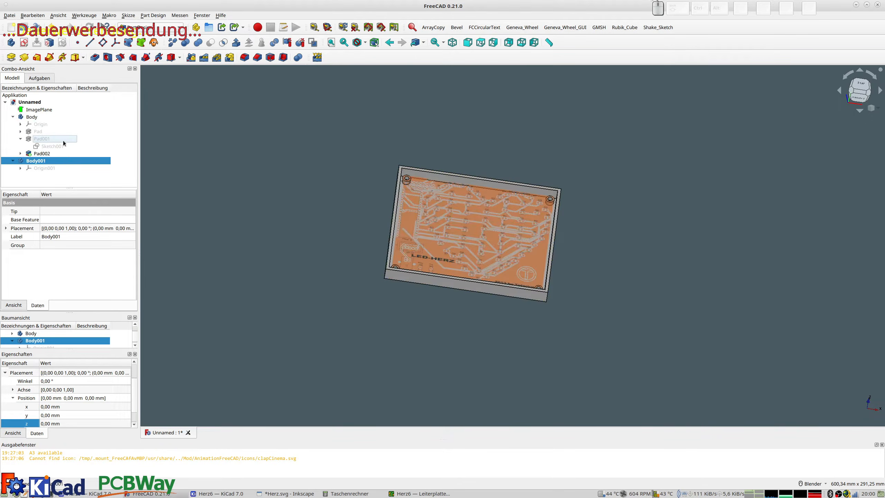
click(20, 153)
click(52, 161)
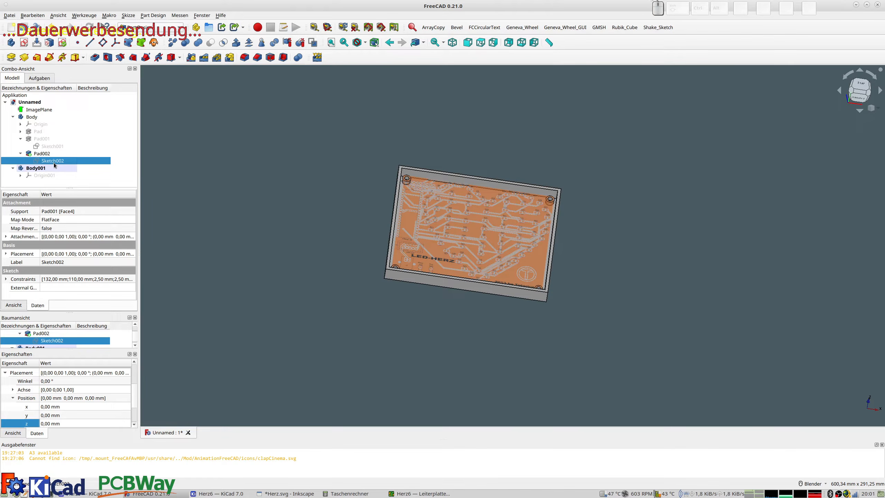
key(ctrl+c)
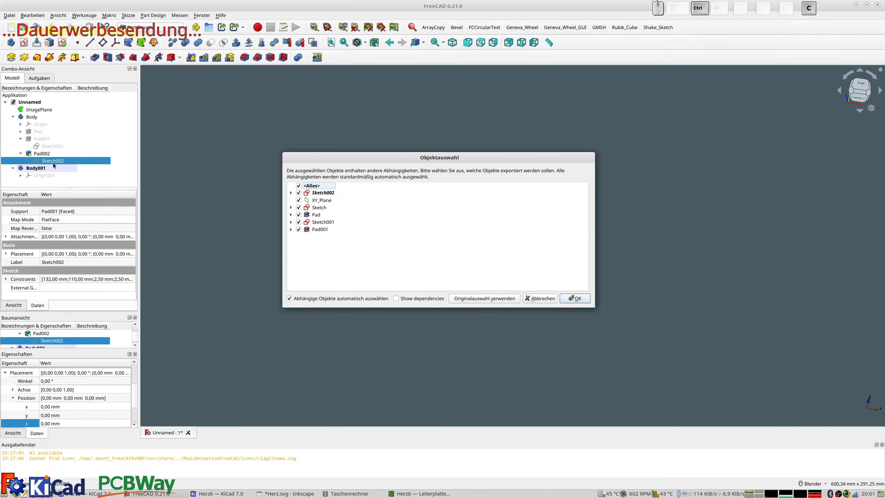
click(291, 192)
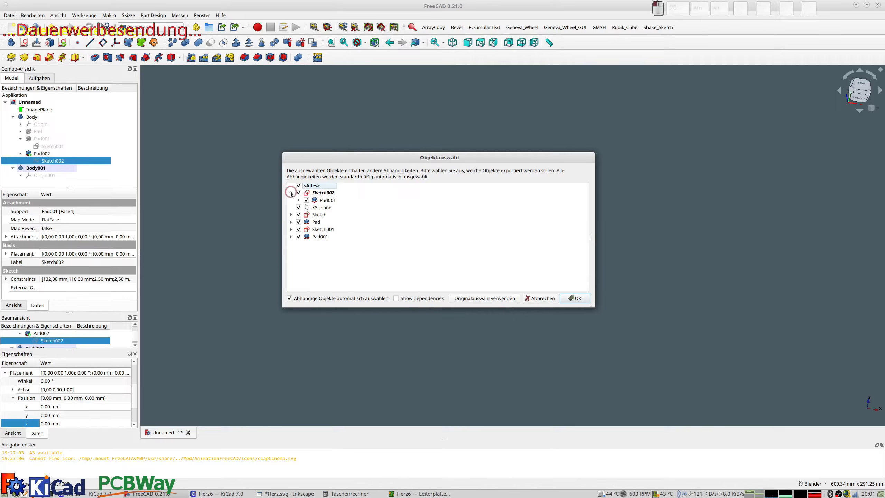
click(307, 201)
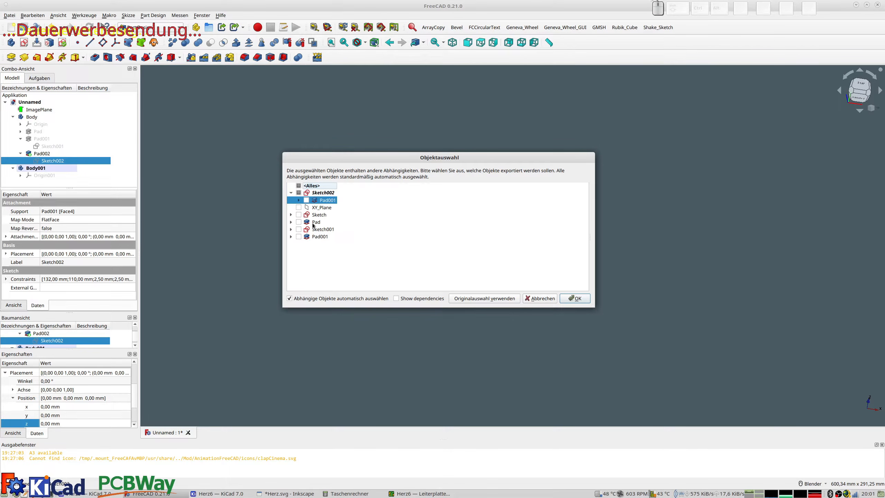
click(578, 298)
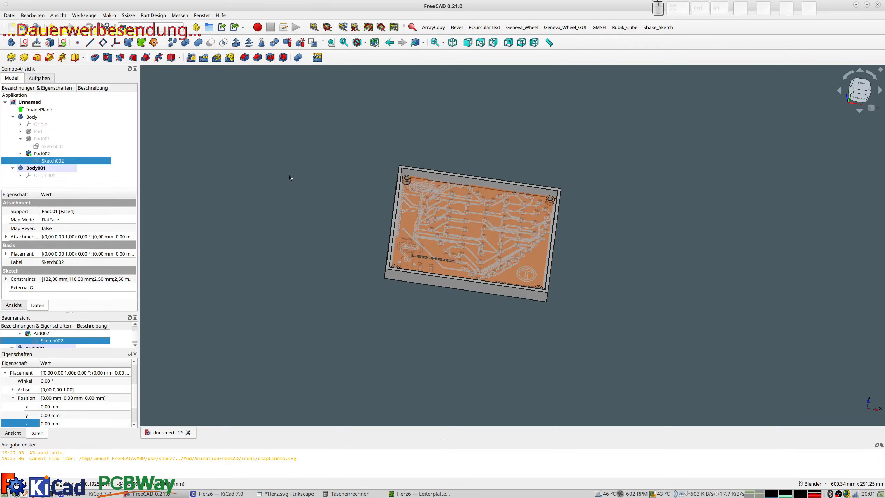
Paste the copied frame sketch and move it into Body001.
key(ctrl+v)
click(33, 184)
drag(33, 185, 41, 171)
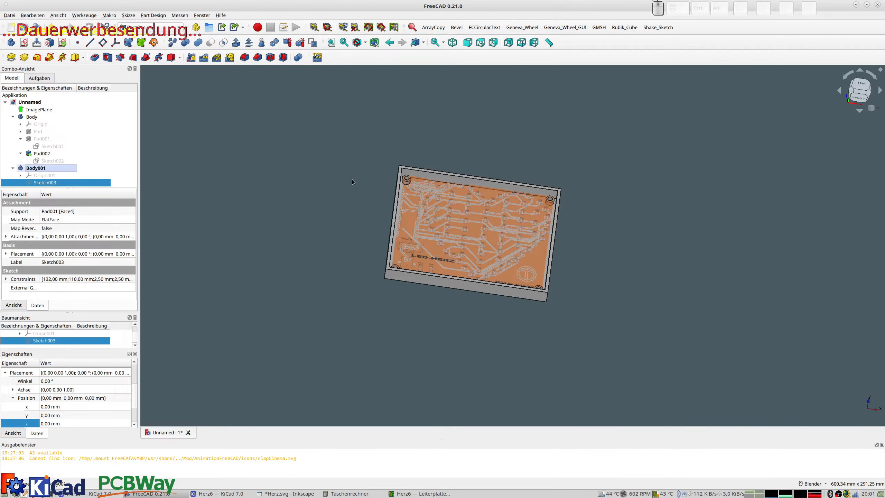
Create a datum plane attached to Body001's XY plane in plane face mode.
mouse_move(473, 254)
middle_down()
mouse_move(494, 233)
mouse_move(476, 222)
middle_up()
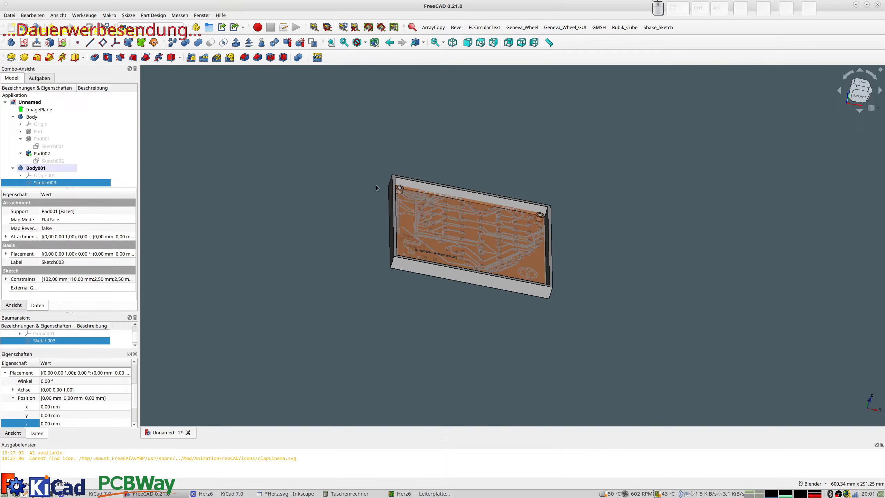
middle_drag(350, 180, 402, 186)
scroll(403, 186, up, 3)
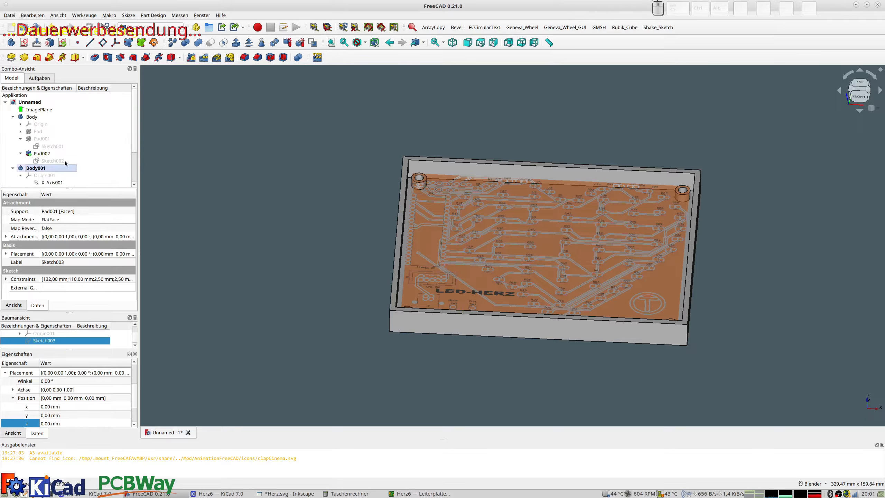
click(21, 175)
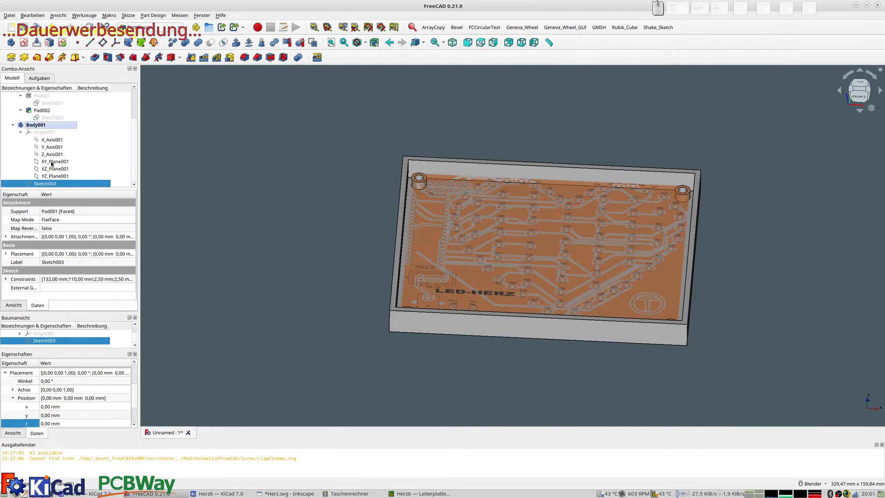
click(51, 162)
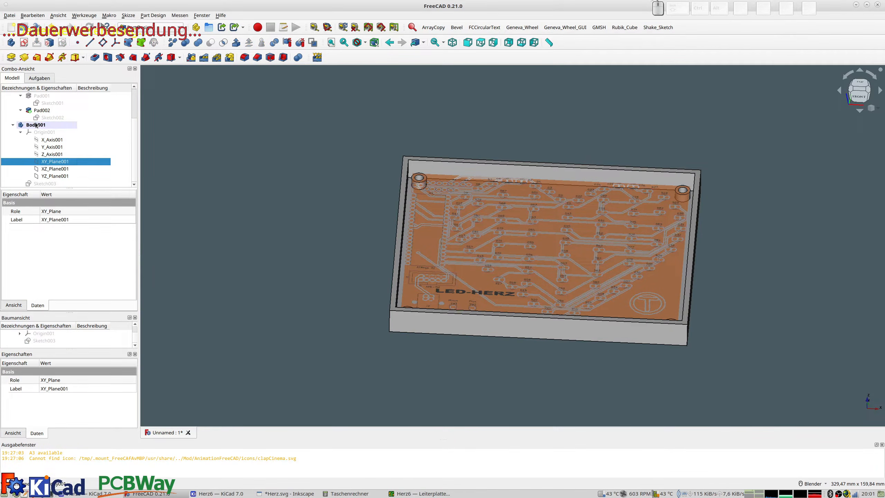
click(103, 43)
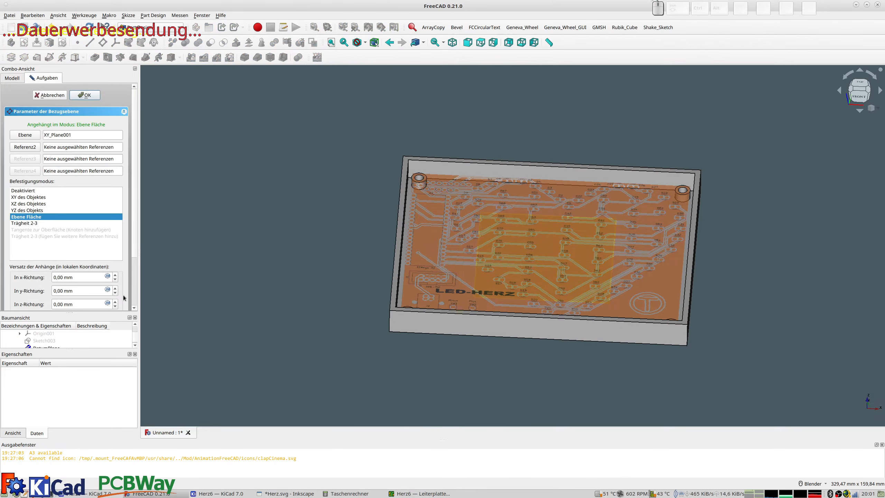
middle_drag(337, 353, 352, 340)
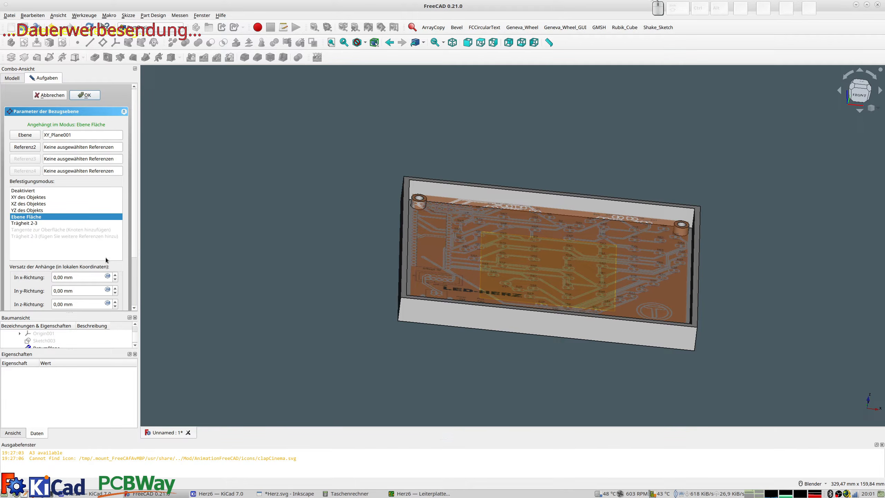
scroll(133, 234, down, 3)
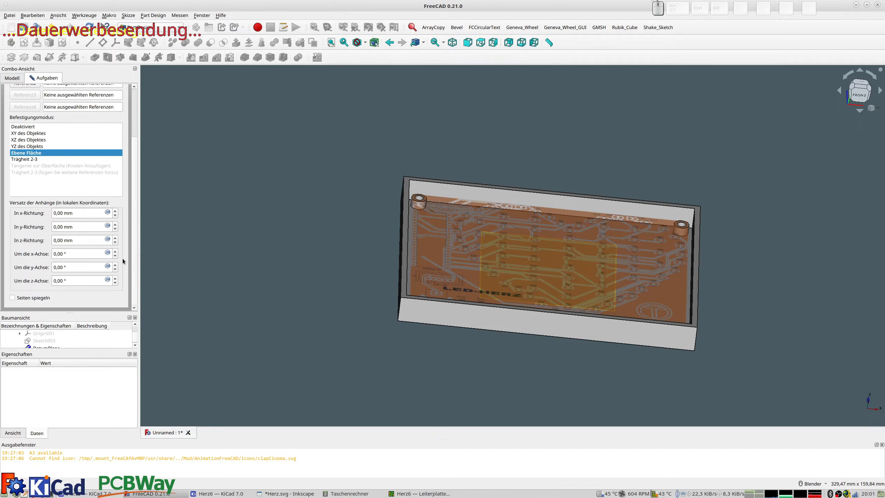
Offset the datum plane 10 mm in the local z direction and accept its attachment settings.
double_click(115, 239)
click(115, 239)
click(115, 239)
click(115, 239)
click(116, 239)
middle_drag(442, 325, 473, 293)
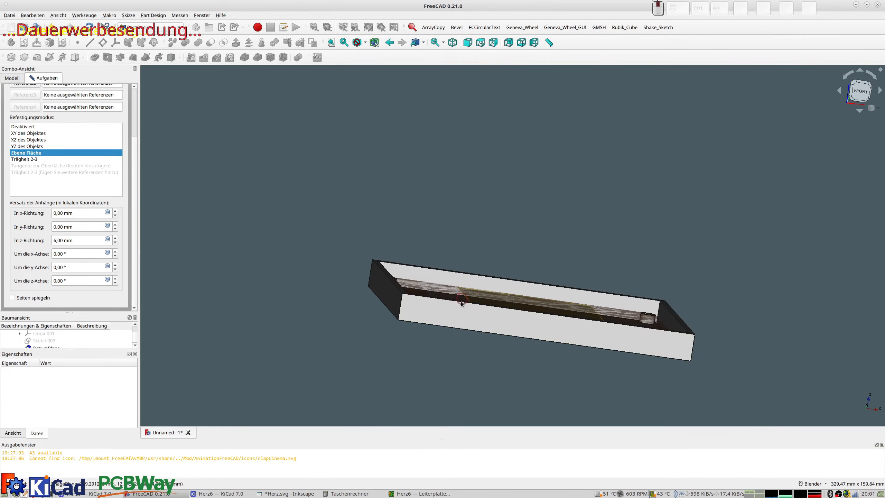
click(115, 238)
click(115, 238)
click(115, 238)
click(115, 239)
middle_drag(213, 244, 252, 245)
key(KP_1)
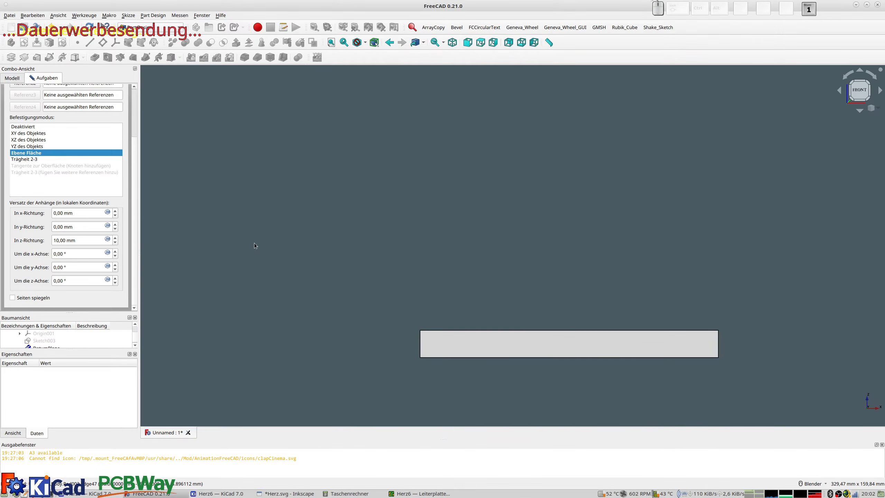
click(115, 239)
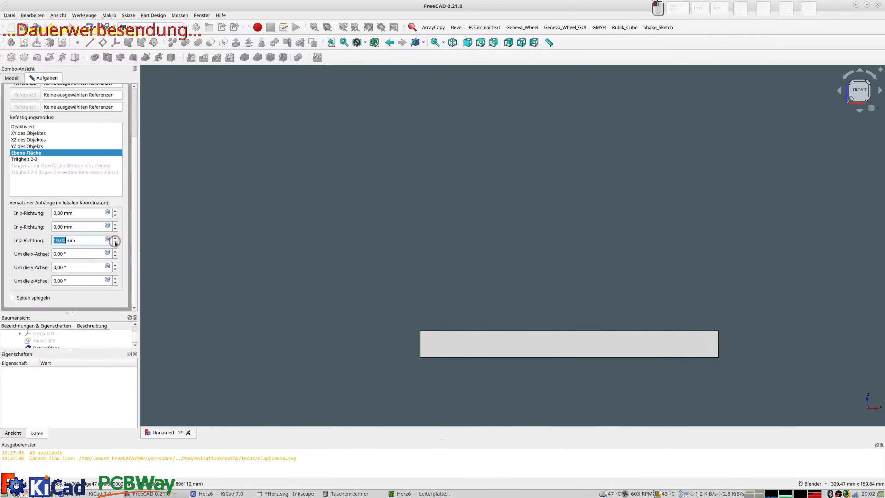
click(115, 243)
middle_drag(451, 293, 453, 296)
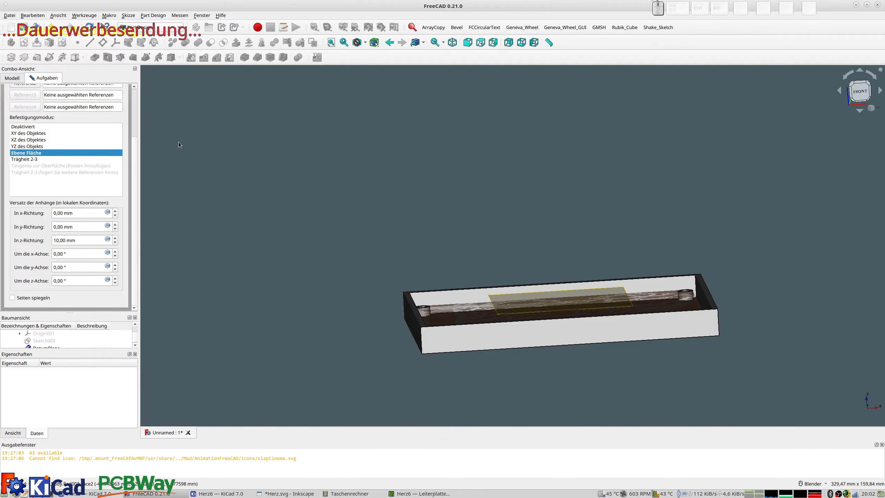
scroll(133, 105, up, 5)
click(93, 96)
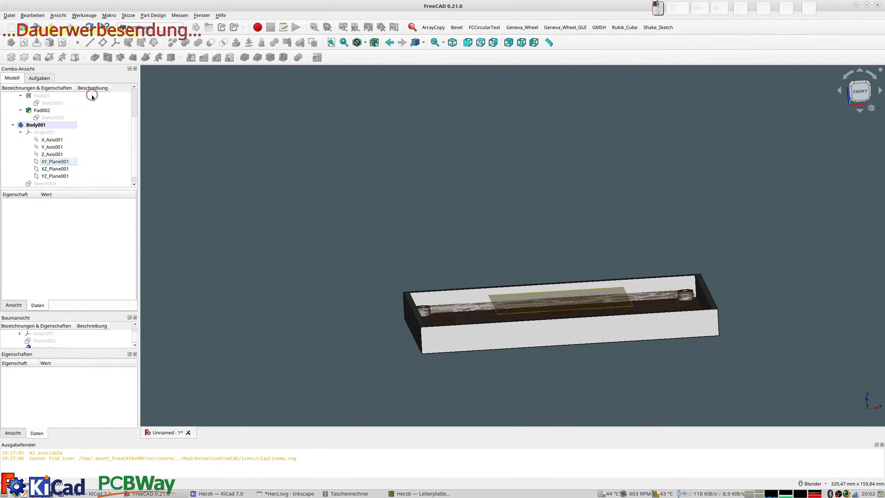
Attach Sketch003 to the datum plane using the FlatFace method.
middle_drag(536, 254, 523, 271)
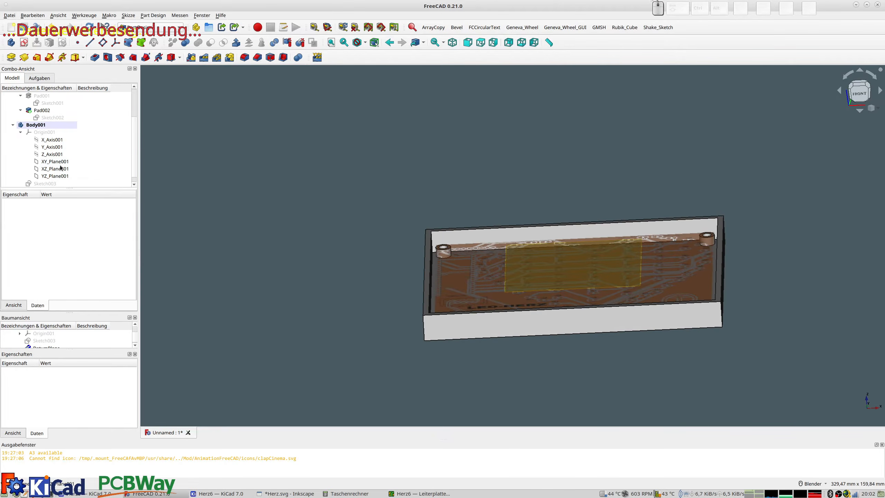
scroll(57, 170, down, 1)
click(47, 182)
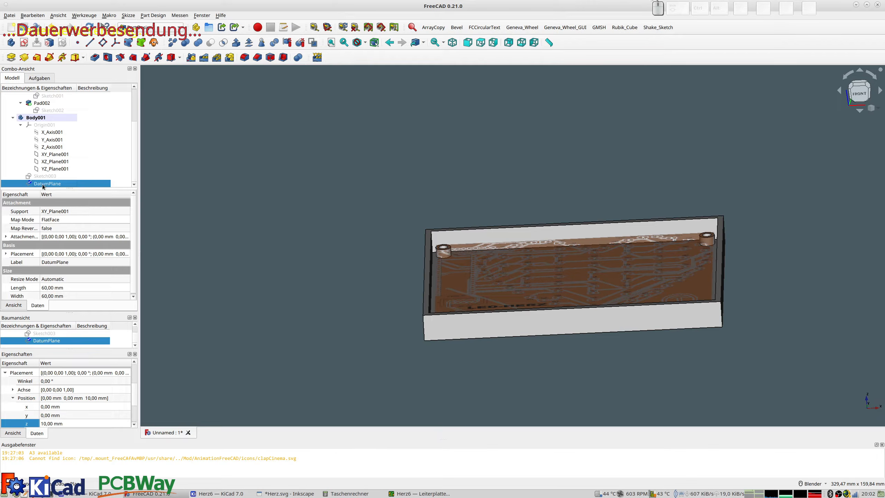
click(50, 43)
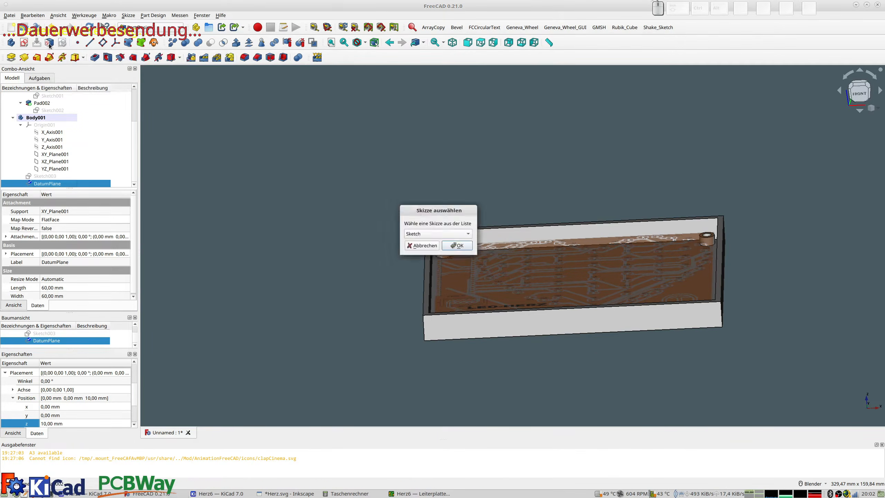
click(421, 235)
click(432, 254)
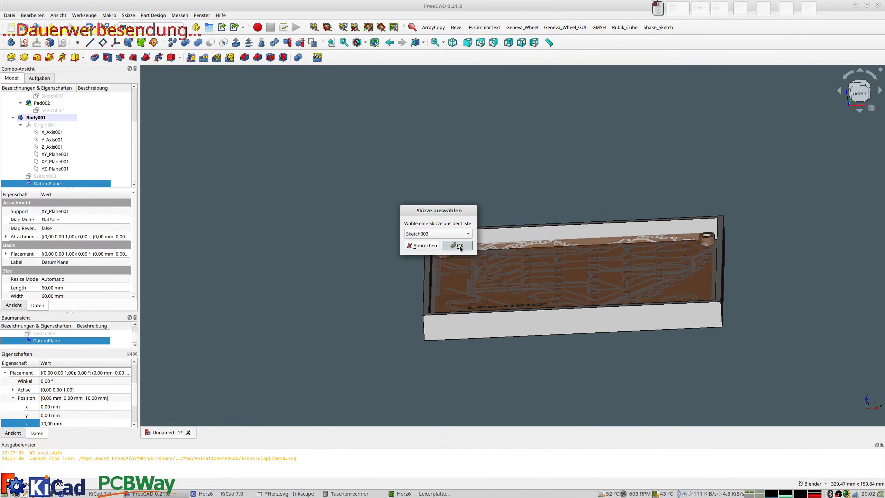
click(459, 246)
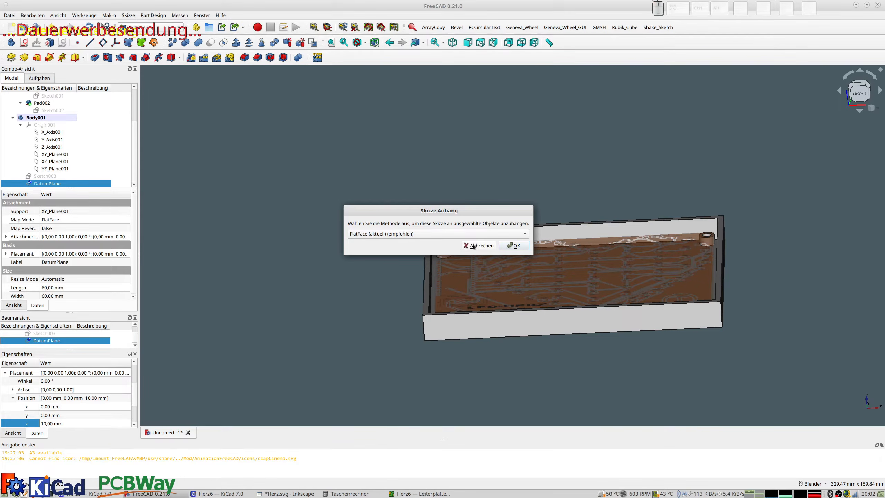
click(515, 245)
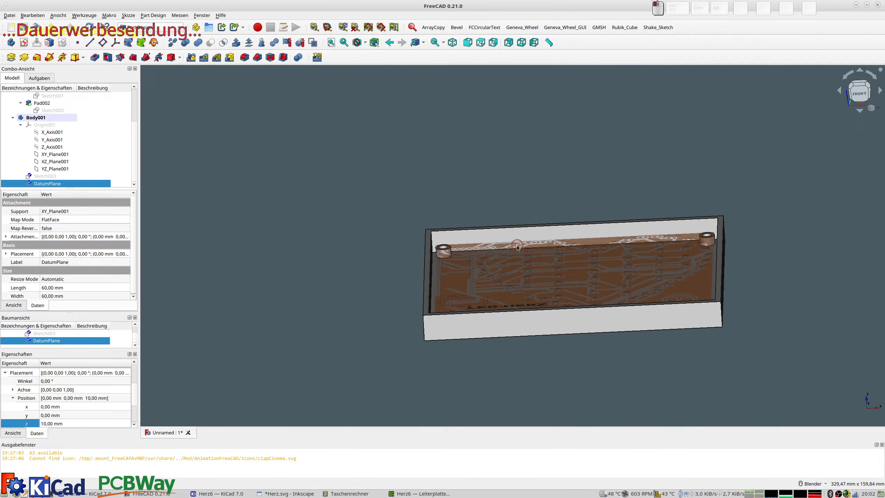
click(53, 178)
mouse_move(395, 281)
middle_down()
mouse_move(405, 267)
mouse_move(397, 272)
middle_up()
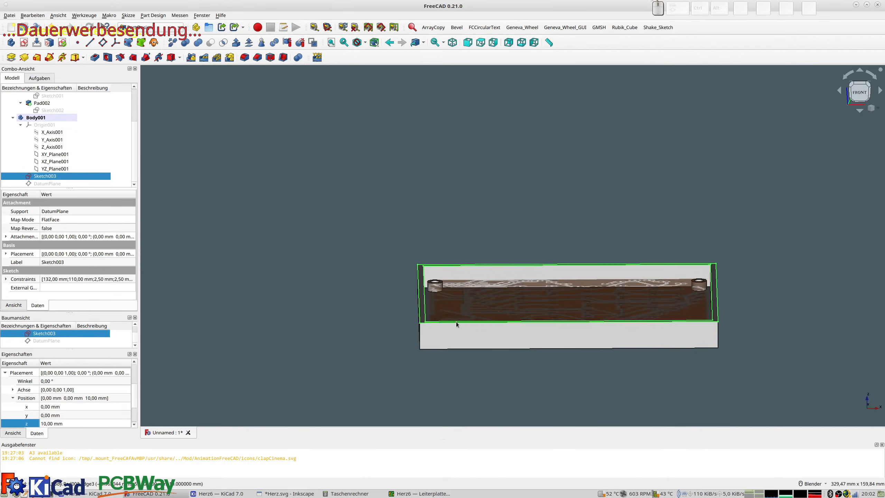
scroll(450, 318, up, 5)
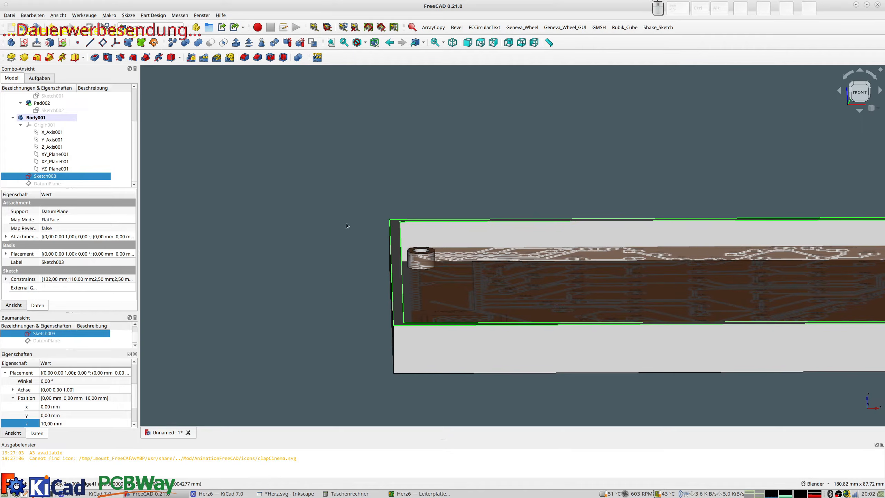
Open Sketch003 for editing and convert its outer rectangle to construction geometry.
double_click(45, 176)
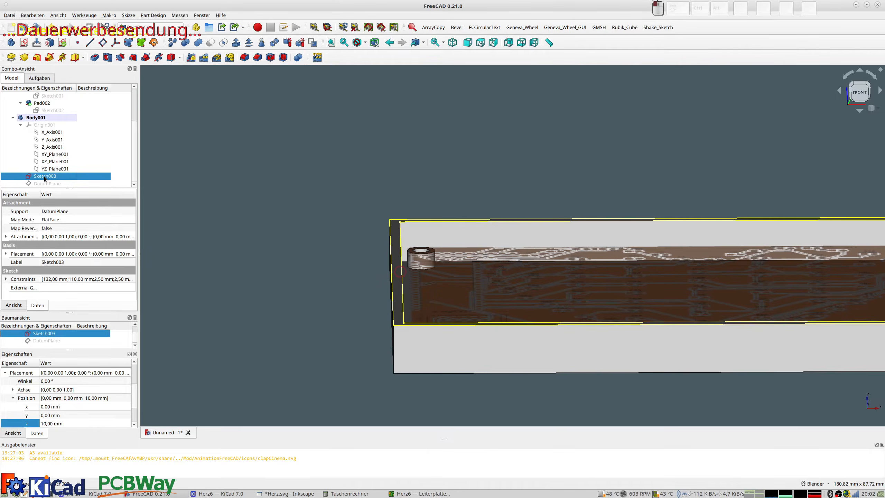
shift+middle_drag(386, 172, 266, 252)
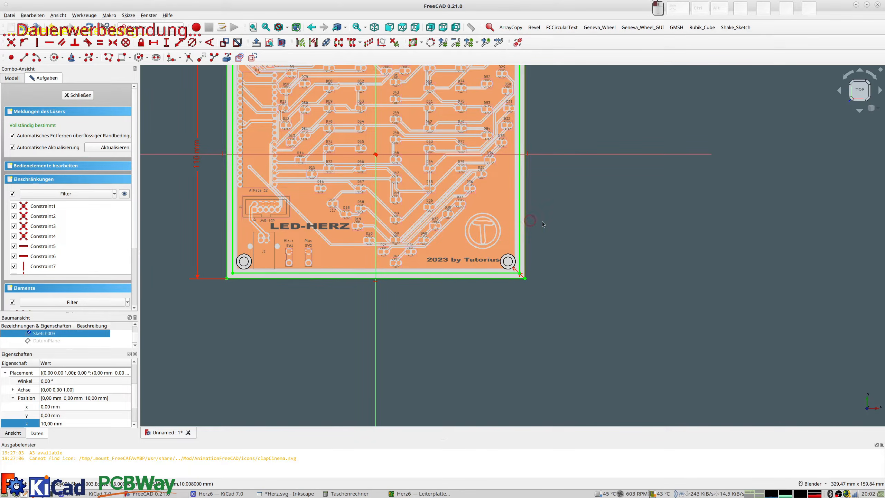
shift+middle_drag(554, 182, 621, 286)
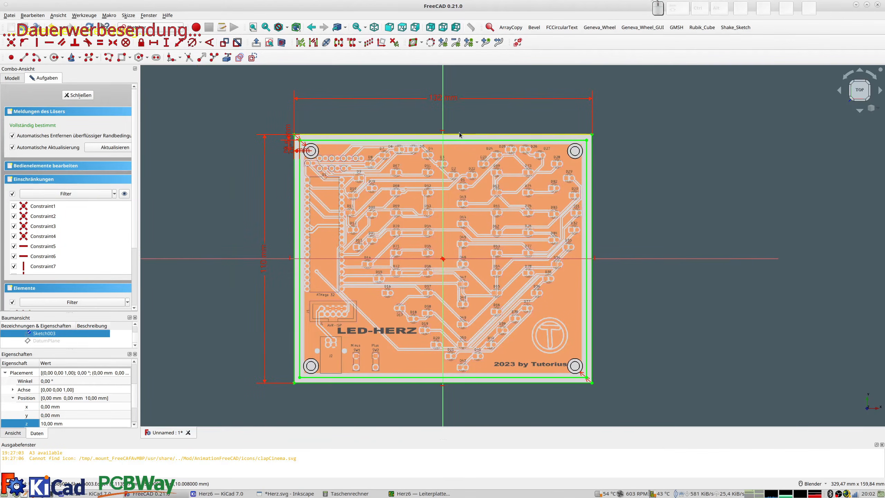
click(253, 58)
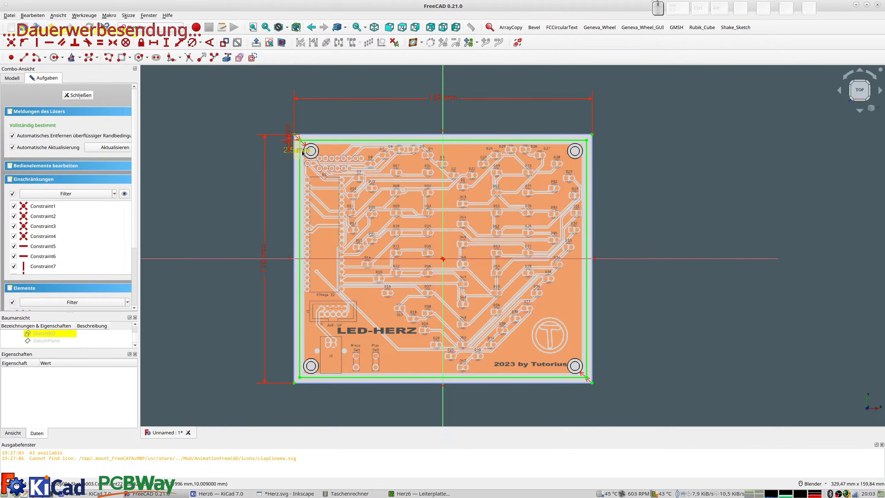
Set the horizontal distance between the outer and inner rectangles to 2.7 mm.
scroll(300, 156, up, 4)
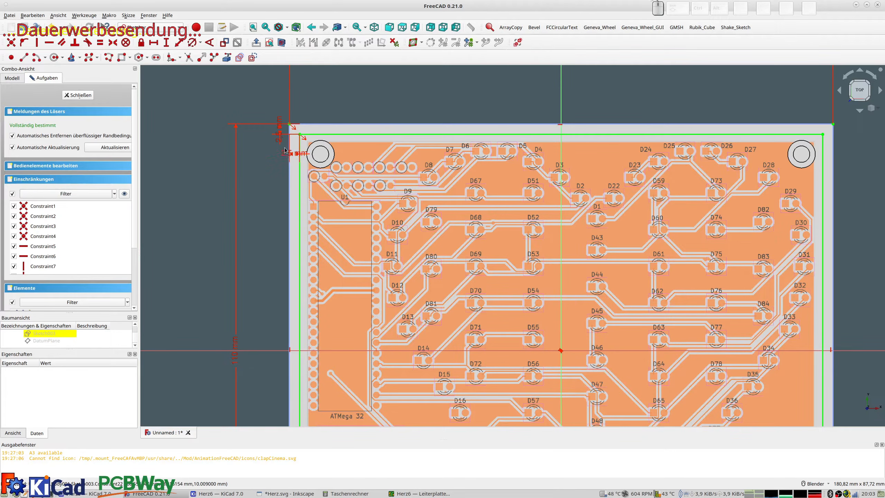
double_click(285, 157)
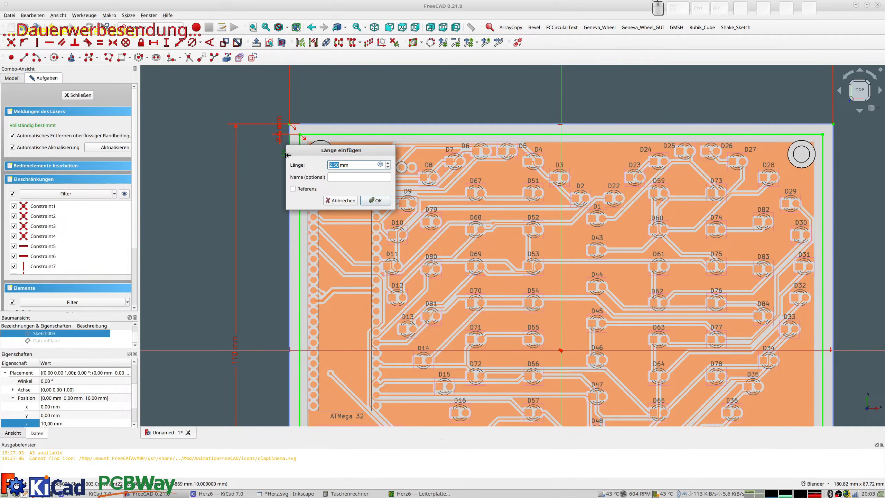
text(2,)
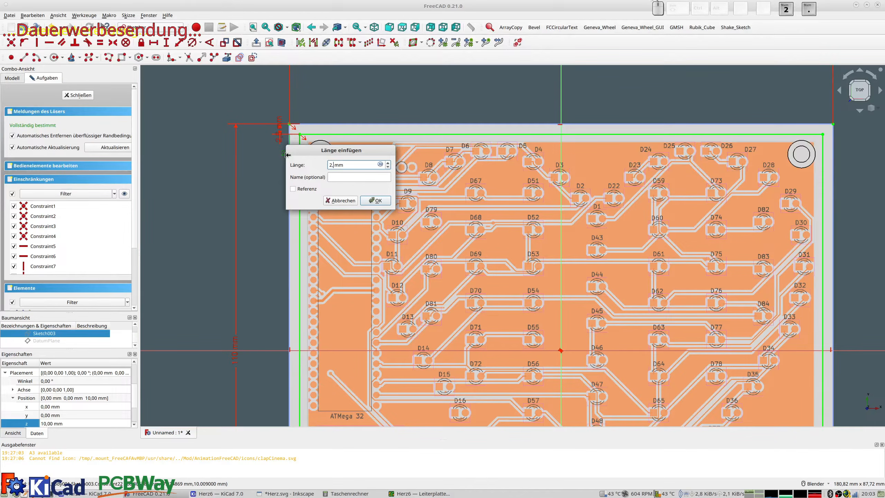
text(7)
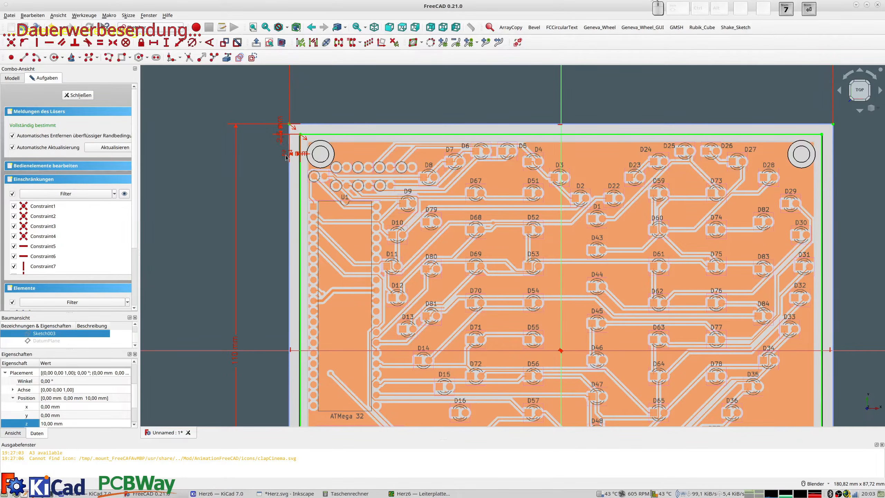
key(Return)
Set the vertical distance between the outer and inner rectangles to 2.7 mm and close the sketch.
click(280, 134)
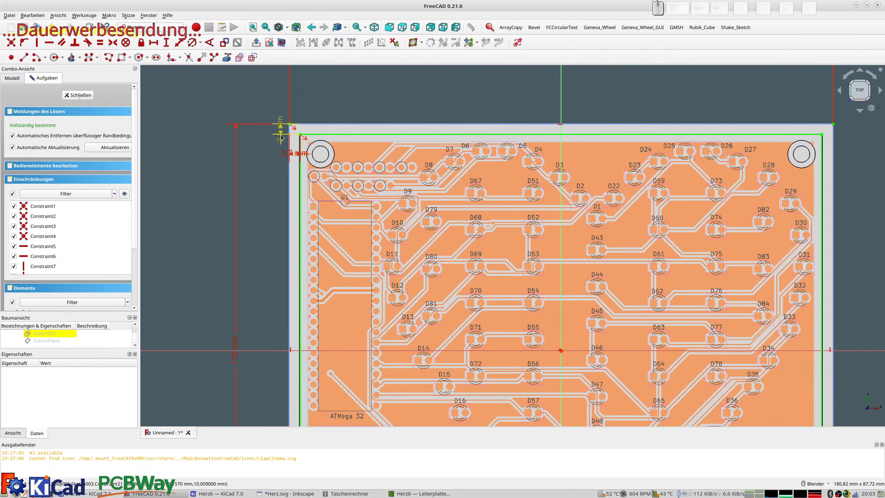
double_click(280, 135)
text(2,7)
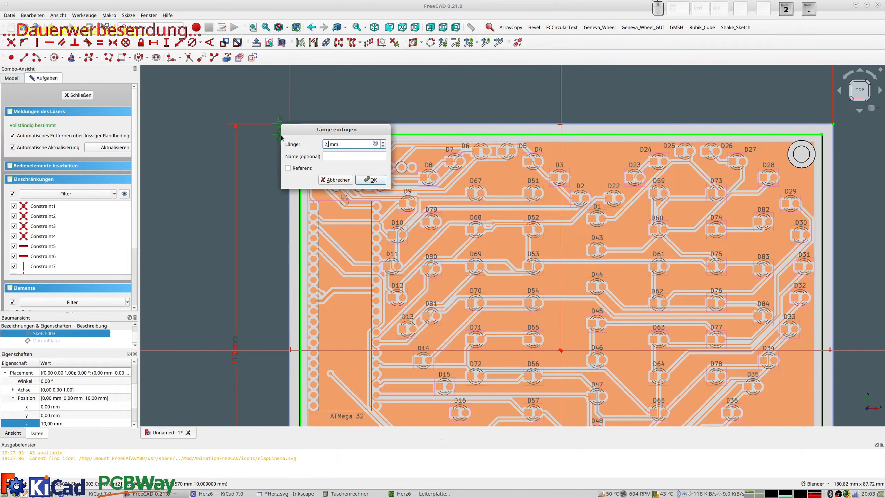
key(Return)
scroll(280, 137, up, 5)
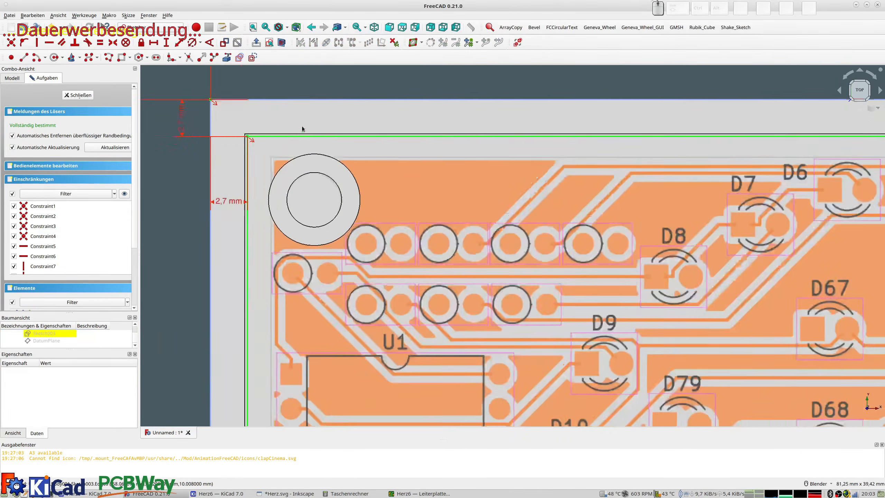
scroll(279, 141, down, 1)
scroll(280, 141, up, 2)
scroll(279, 141, down, 2)
scroll(280, 143, down, 5)
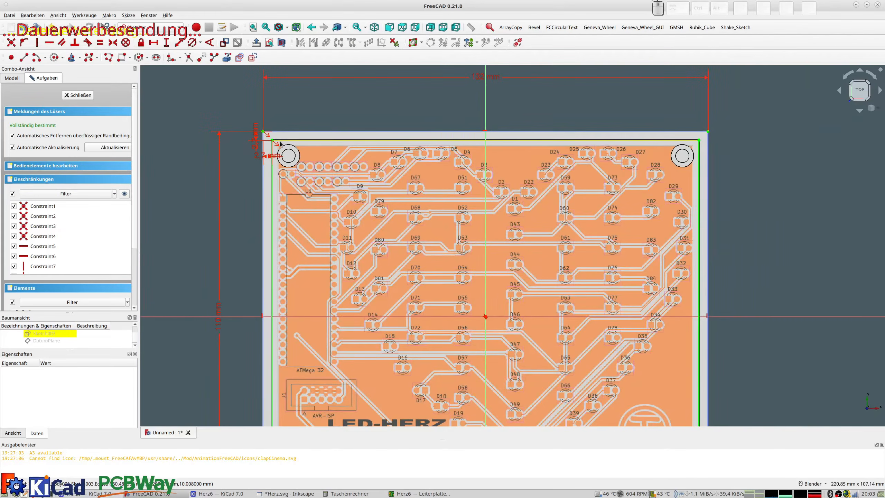
click(86, 95)
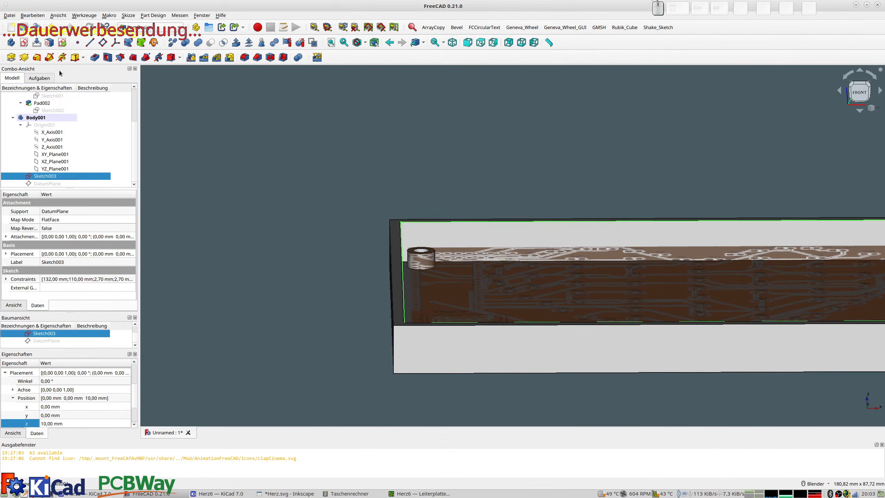
Pad Sketch003 by 2 mm in the reversed direction to form the lid plate inside the case.
click(11, 57)
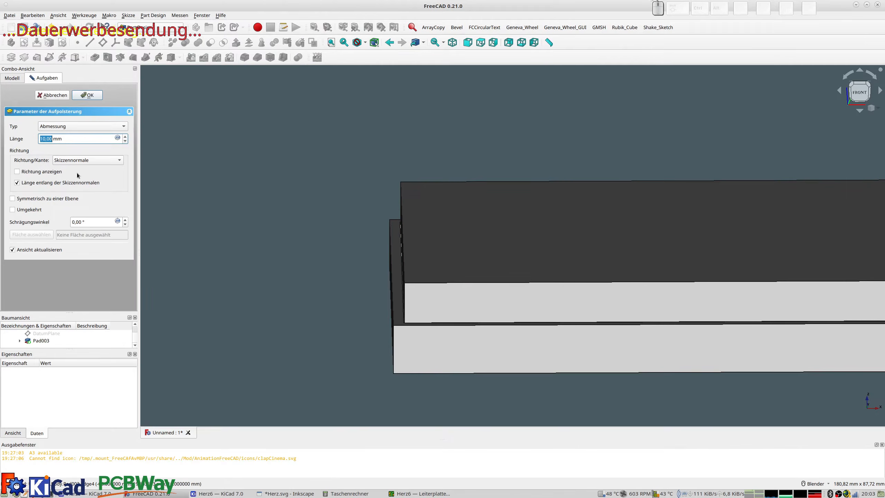
click(21, 211)
click(15, 139)
text(8)
key(Return)
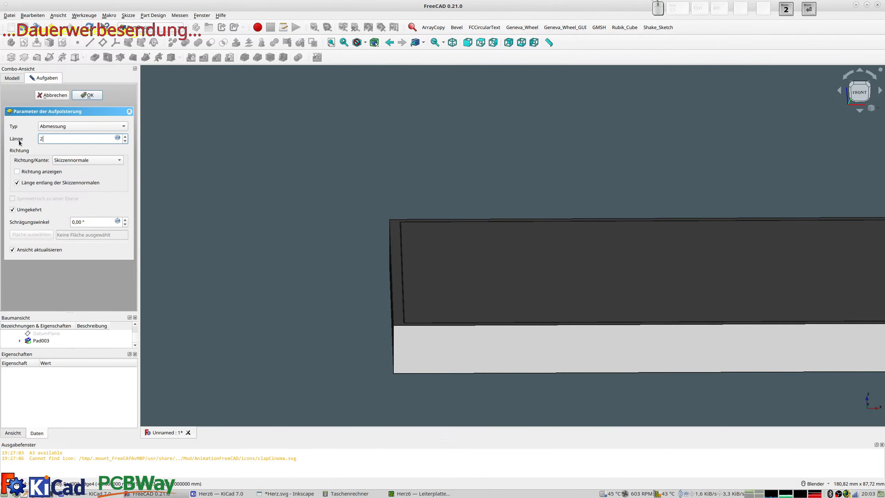
middle_drag(477, 262, 340, 263)
Set the transparency of the case body (Body) to 67 in its display properties.
scroll(42, 117, up, 3)
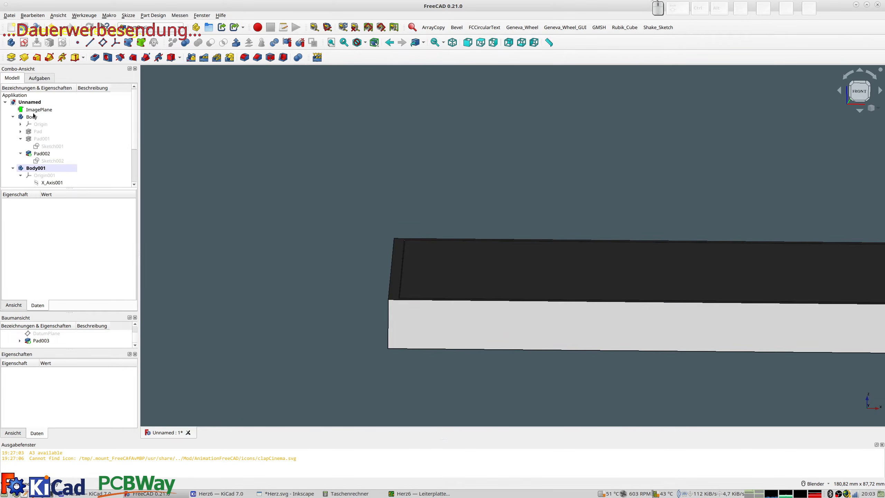
click(36, 117)
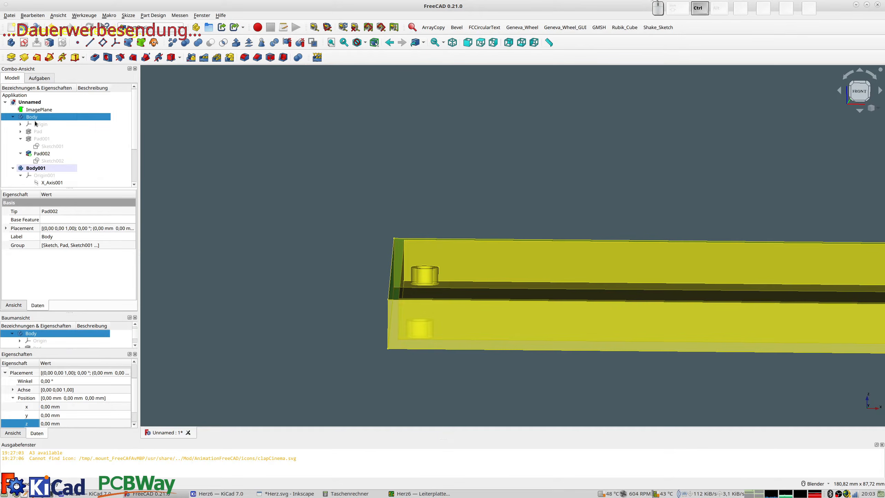
key(ctrl+d)
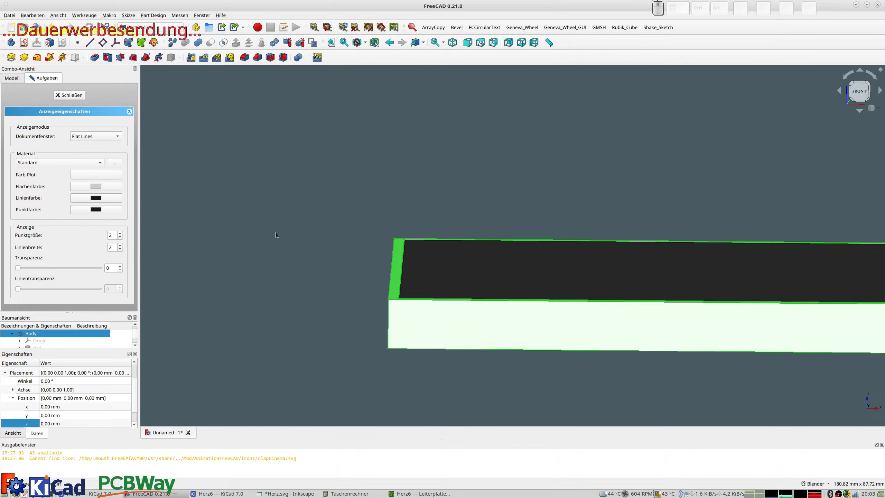
drag(19, 269, 70, 274)
mouse_move(298, 294)
middle_down()
mouse_move(312, 277)
mouse_move(299, 286)
middle_up()
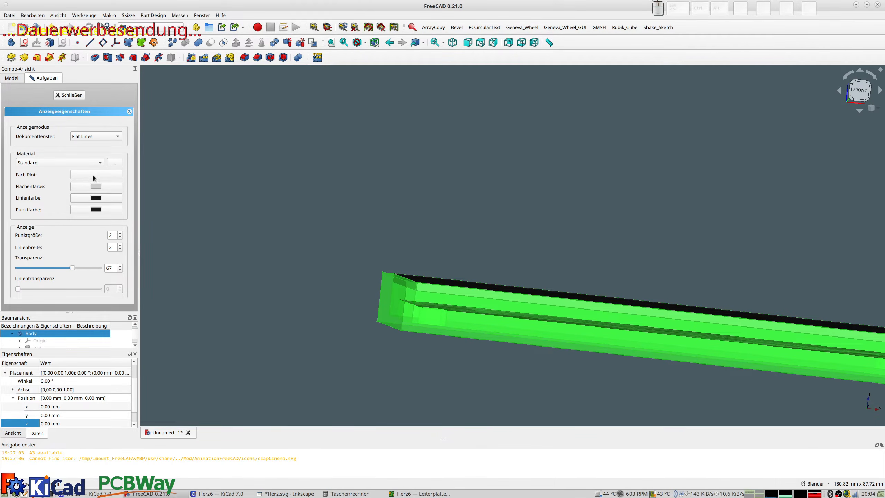
click(69, 94)
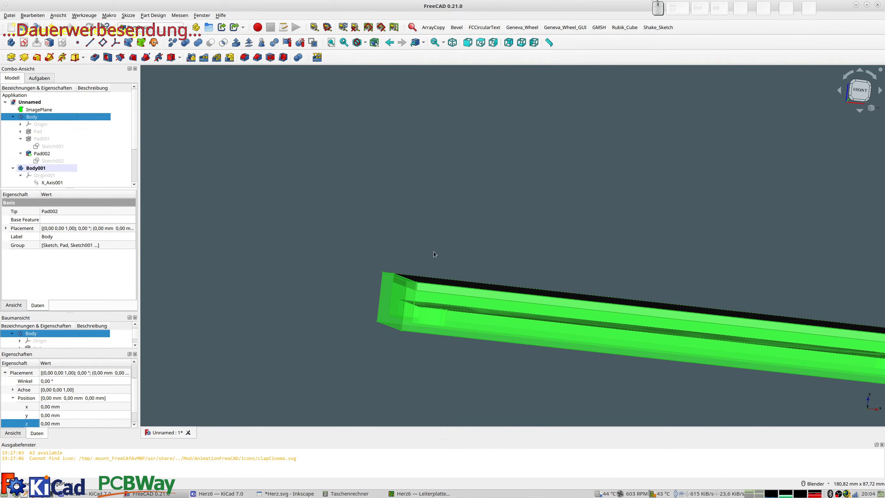
middle_drag(434, 251, 412, 279)
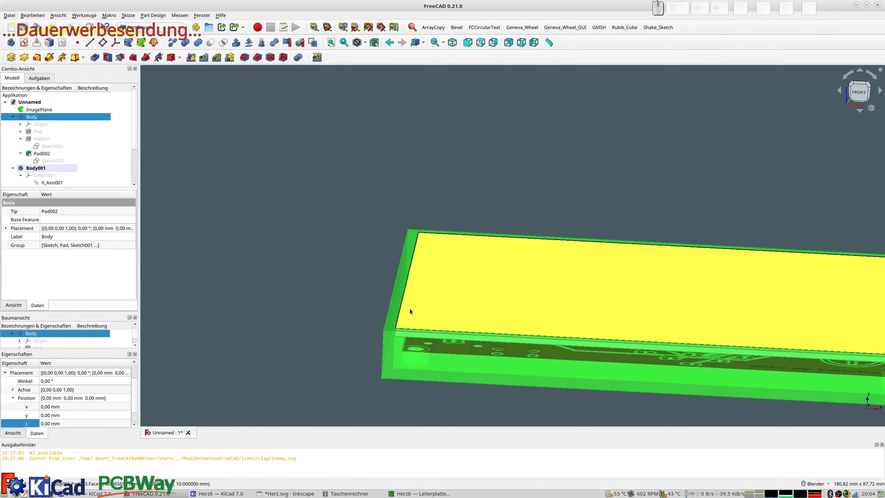
scroll(439, 270, down, 1)
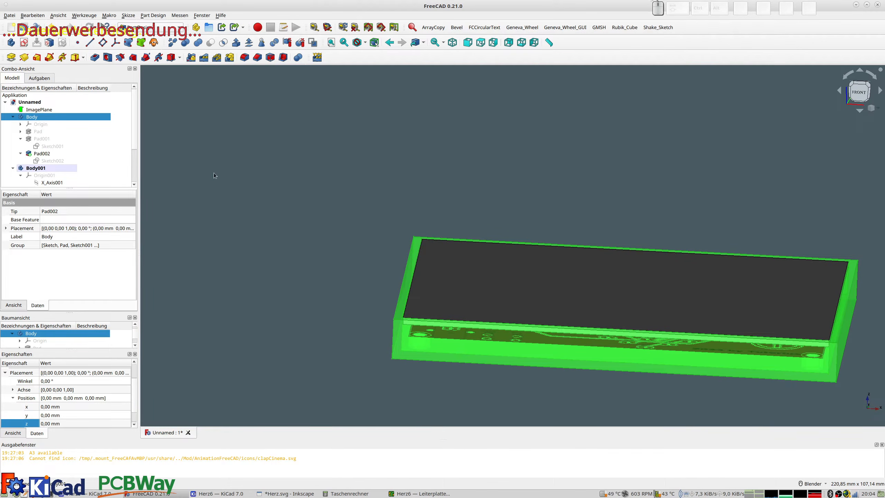
Move Sketch004 into the lid body (Body001) in the model tree.
click(171, 177)
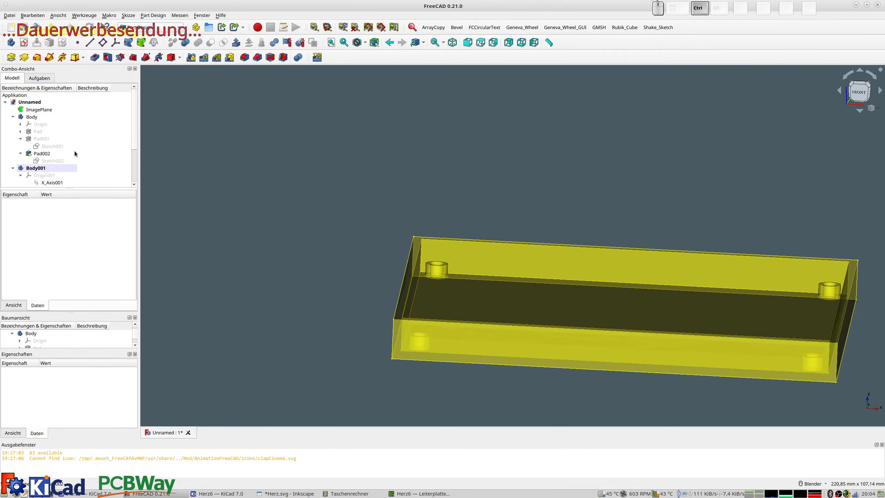
scroll(70, 155, down, 3)
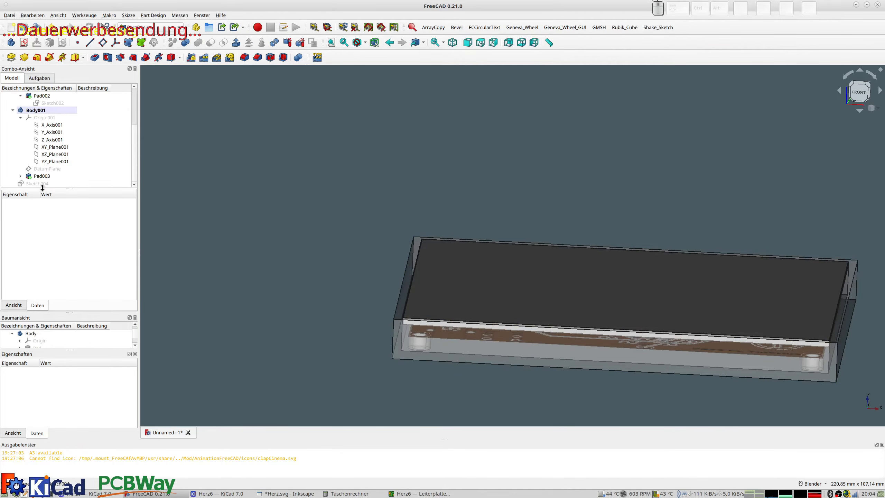
drag(35, 184, 40, 112)
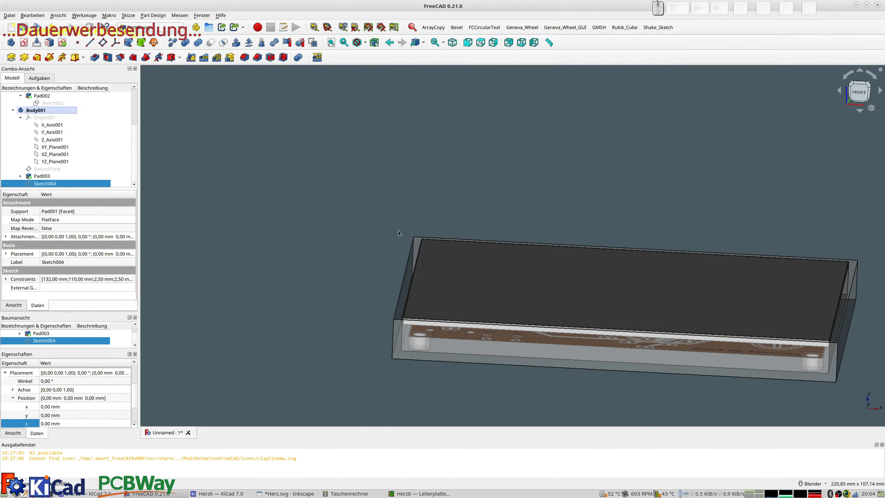
Attach Sketch004 to the top face of the lid plate (Pad003) using the FlatFace method.
click(450, 264)
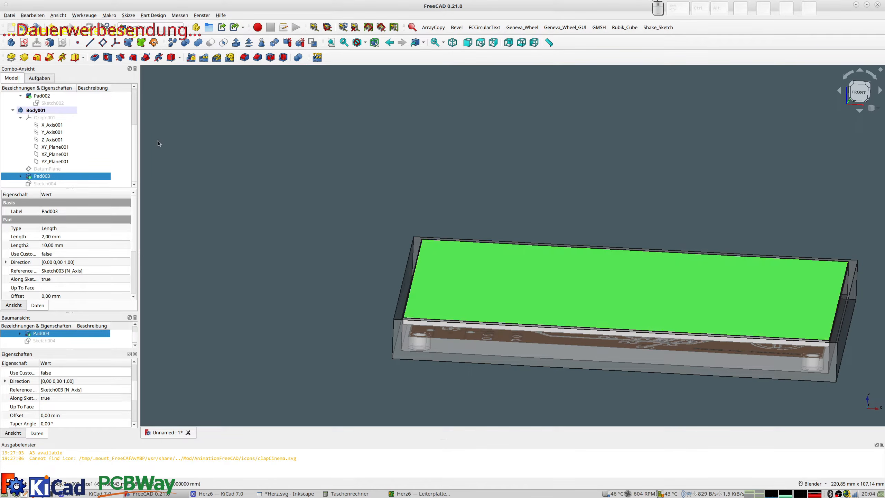
click(50, 43)
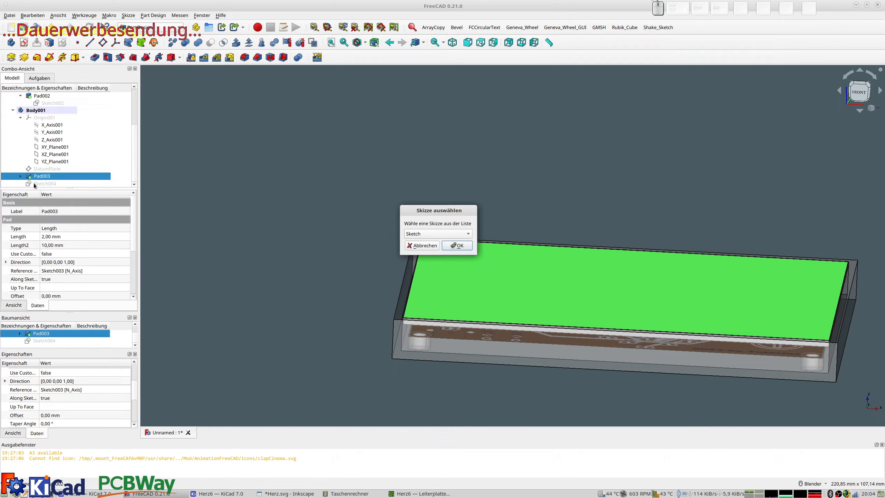
click(433, 234)
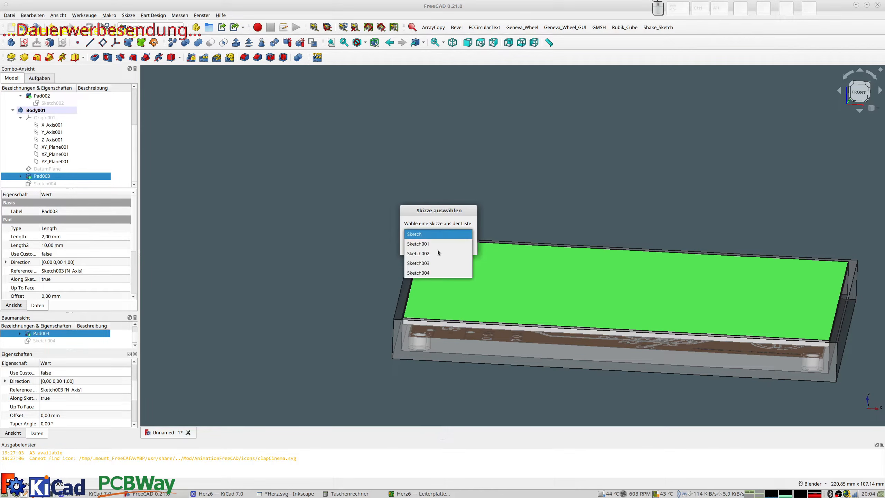
click(433, 275)
click(459, 247)
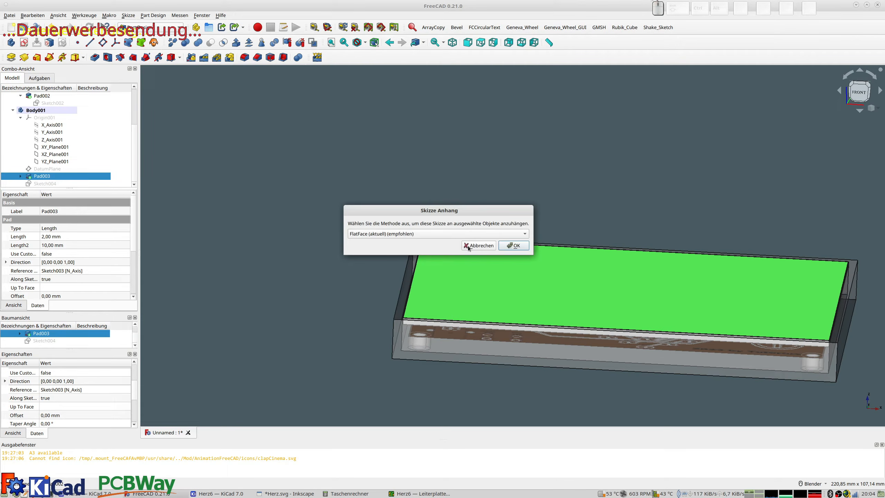
click(515, 245)
click(519, 250)
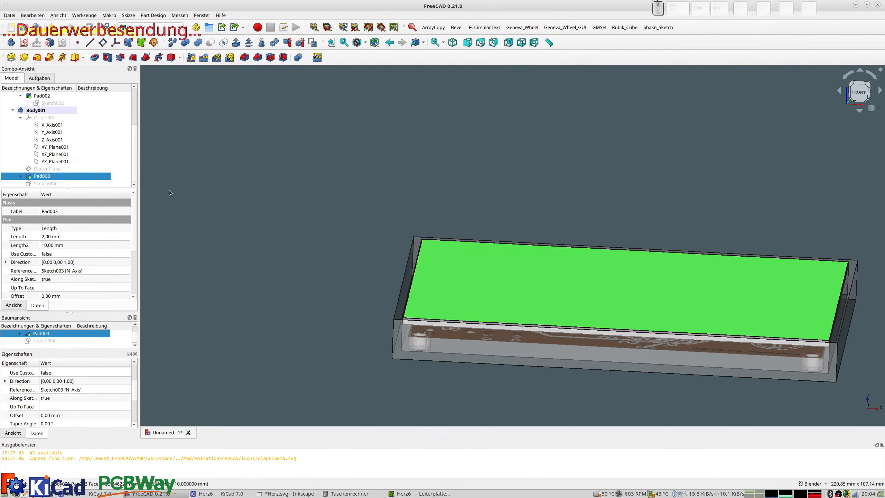
Convert the inner rectangle of Sketch004 to construction geometry and close the sketch.
double_click(45, 183)
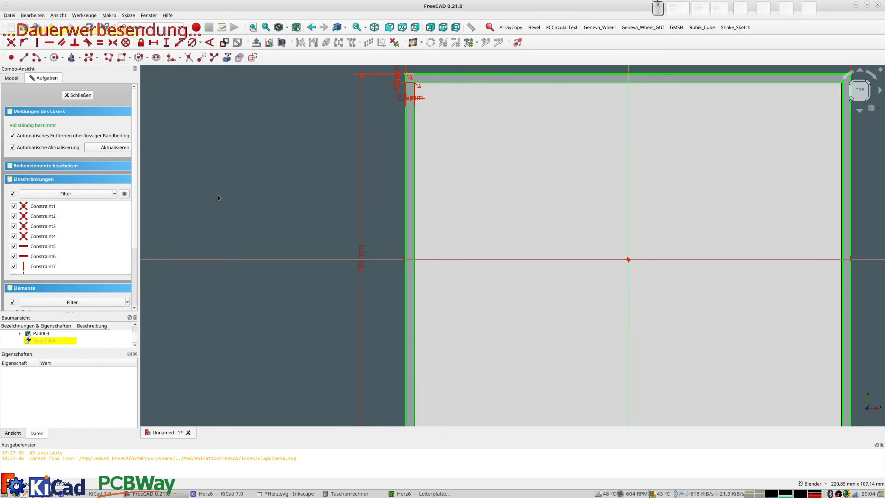
scroll(491, 227, down, 1)
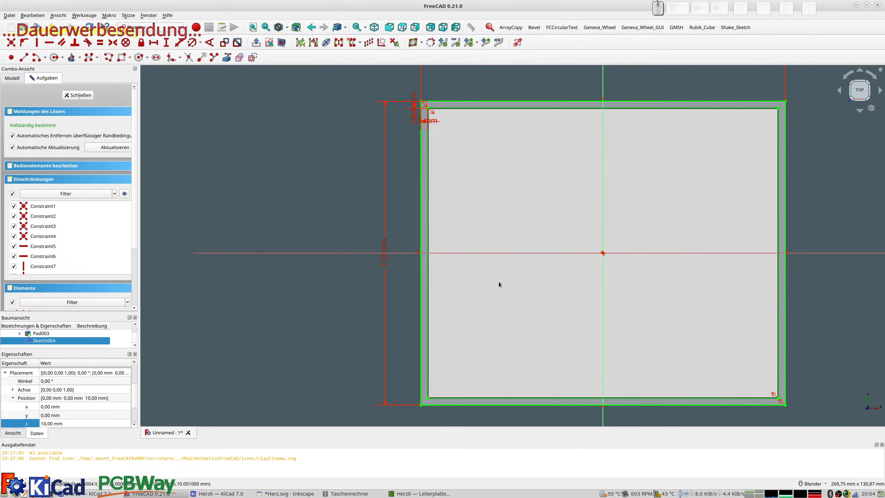
click(254, 58)
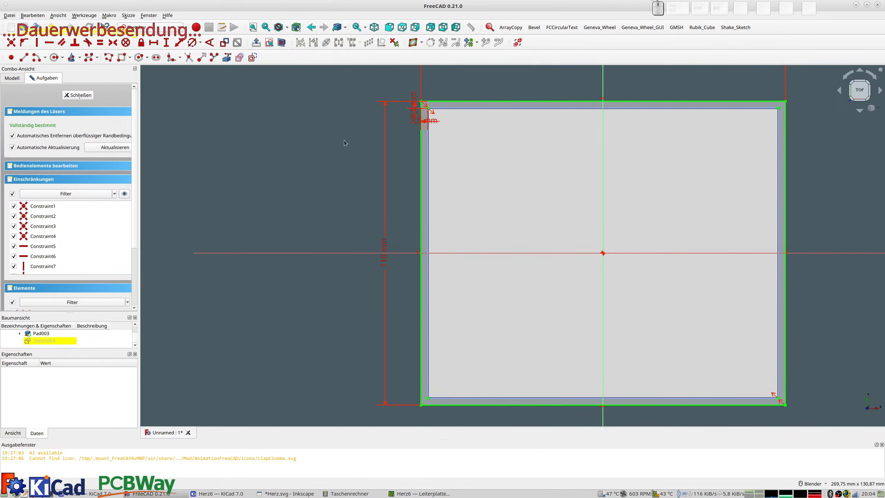
click(91, 98)
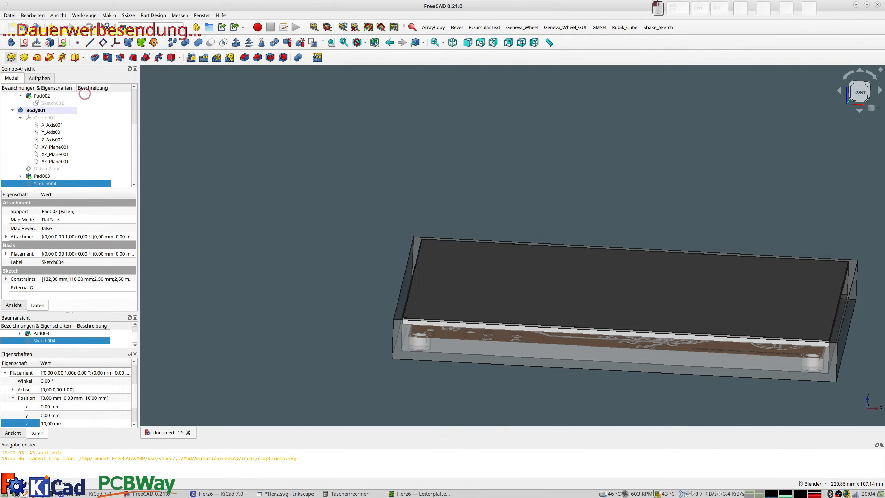
Pad Sketch004 by 2 mm to form the lid's outer cover plate.
click(10, 57)
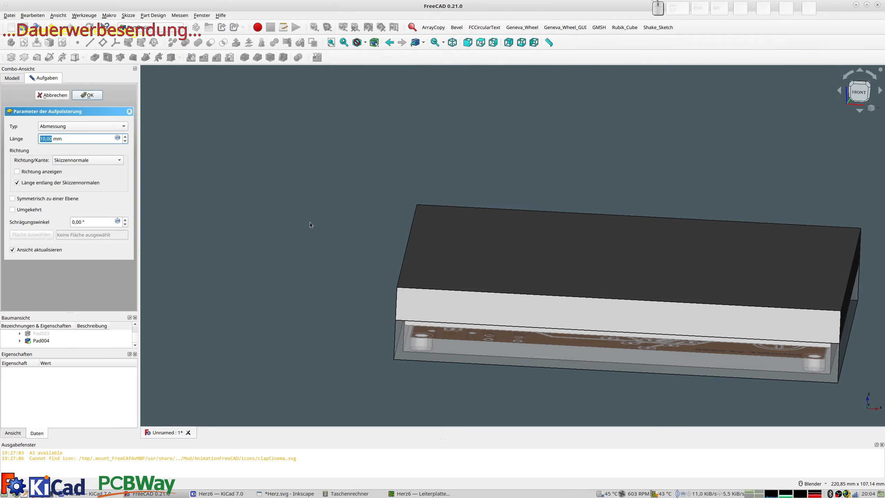
text(2)
key(Return)
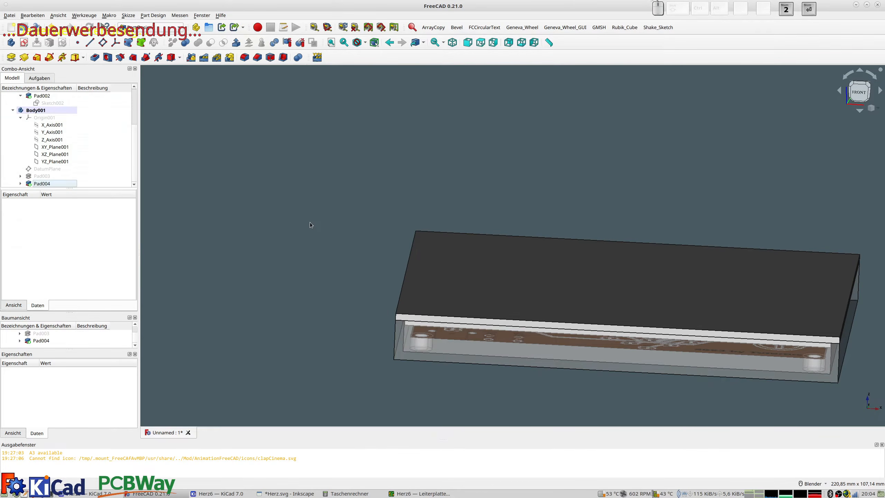
mouse_move(645, 318)
middle_down()
mouse_move(661, 292)
mouse_move(669, 316)
mouse_move(652, 312)
middle_up()
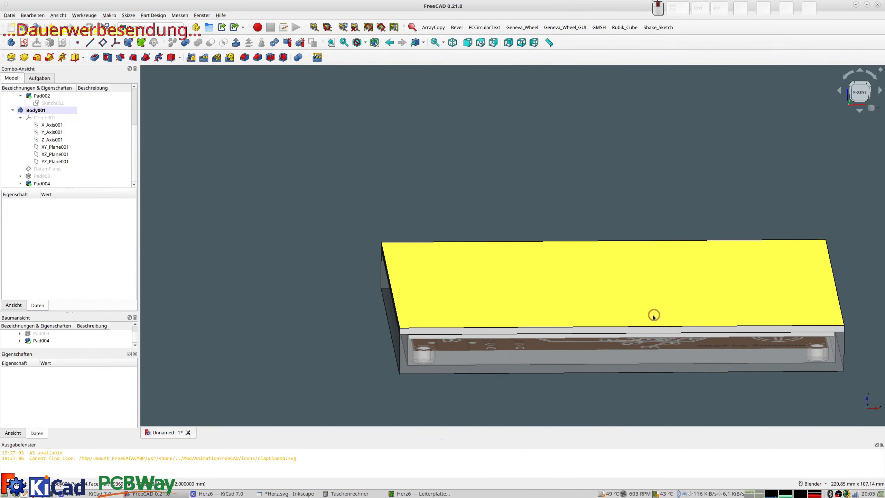
scroll(648, 314, down, 1)
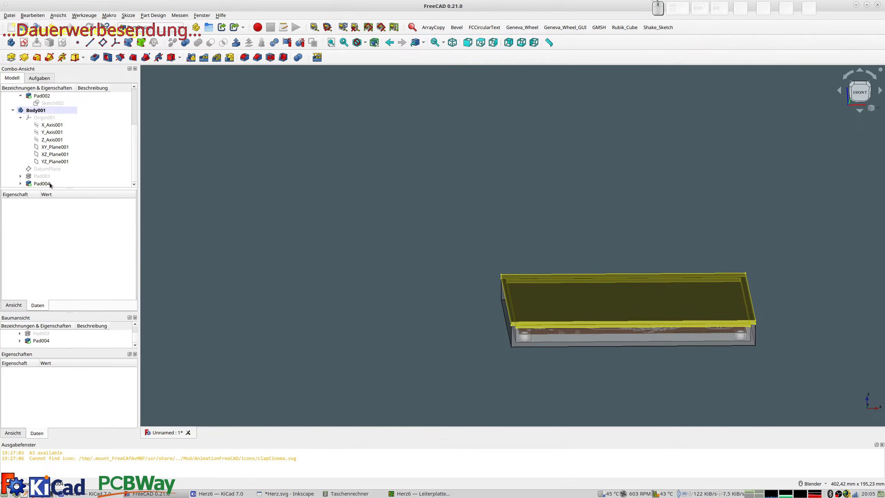
mouse_move(570, 302)
middle_down()
mouse_move(565, 280)
mouse_move(564, 296)
middle_up()
scroll(569, 309, up, 3)
mouse_move(518, 345)
middle_down()
mouse_move(513, 358)
mouse_move(515, 344)
mouse_move(507, 346)
middle_up()
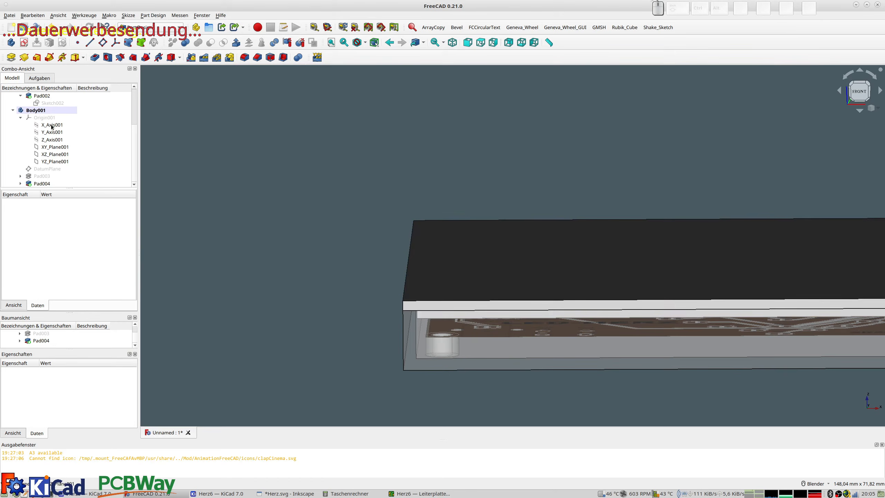
Rename the case body (Body) as Box and the lid body (Body001) as Deckel.
click(37, 110)
scroll(45, 129, up, 3)
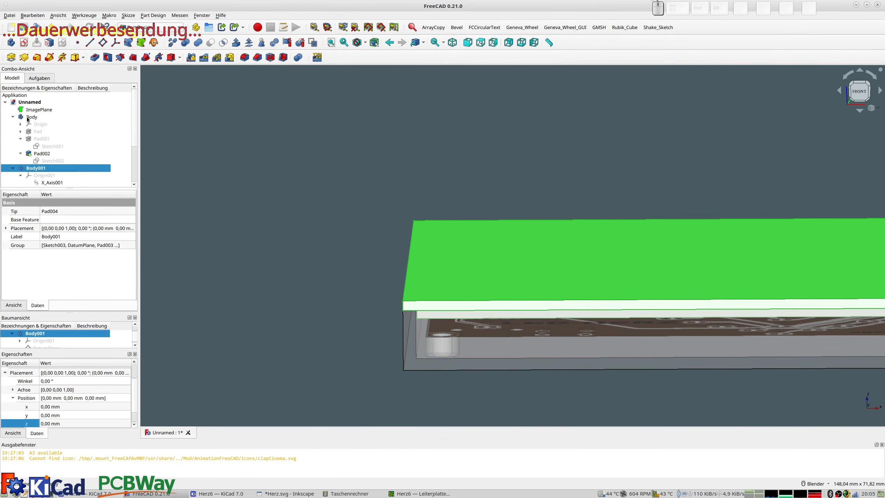
click(29, 118)
key(F2)
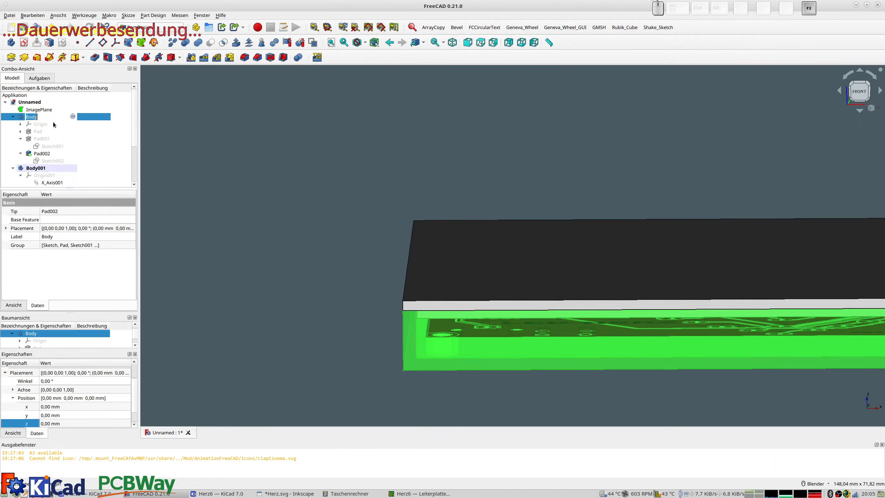
text(Box)
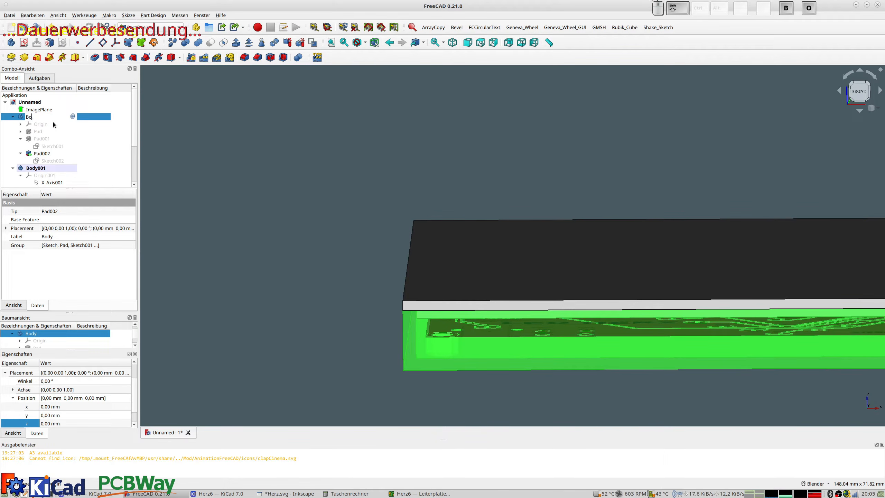
key(Return)
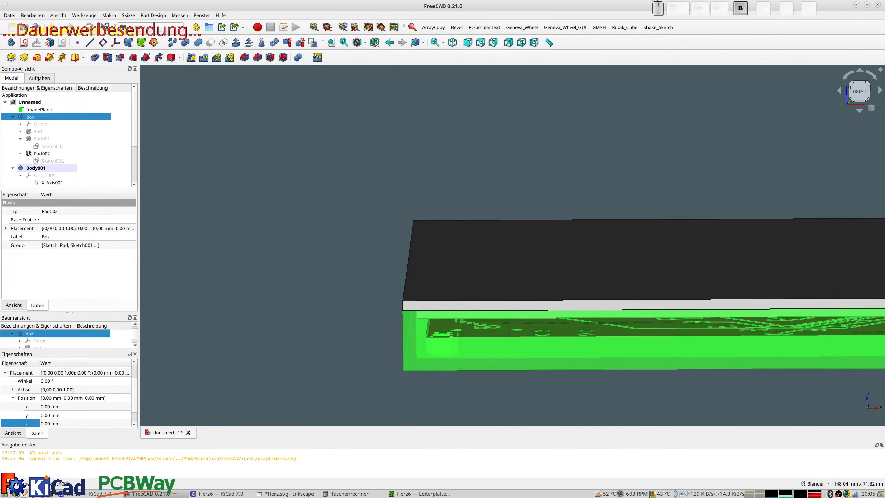
click(39, 167)
key(F2)
text(Deckel)
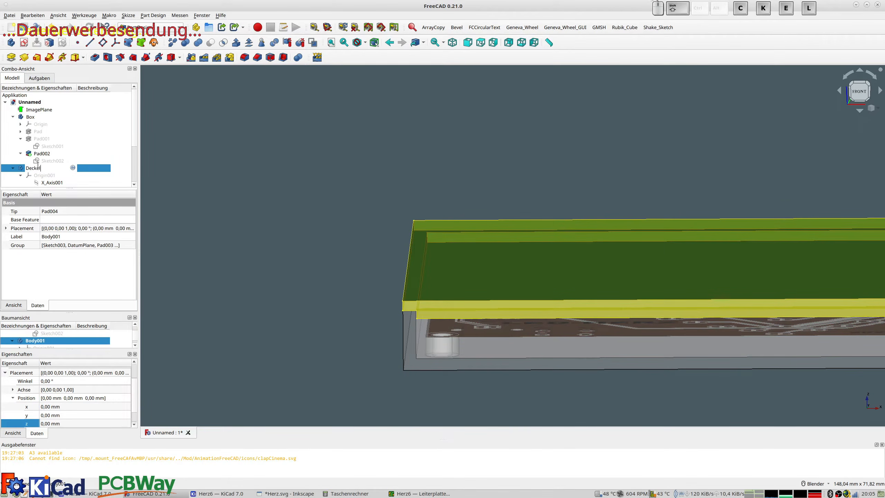
key(Return)
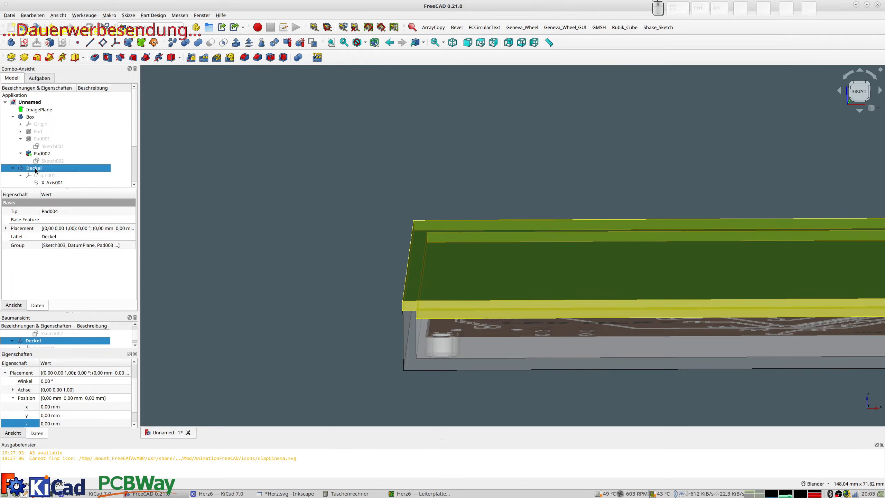
Set the transparency of the Deckel body to 58 in its display properties and check the circuit board through it from above.
key(ctrl+d)
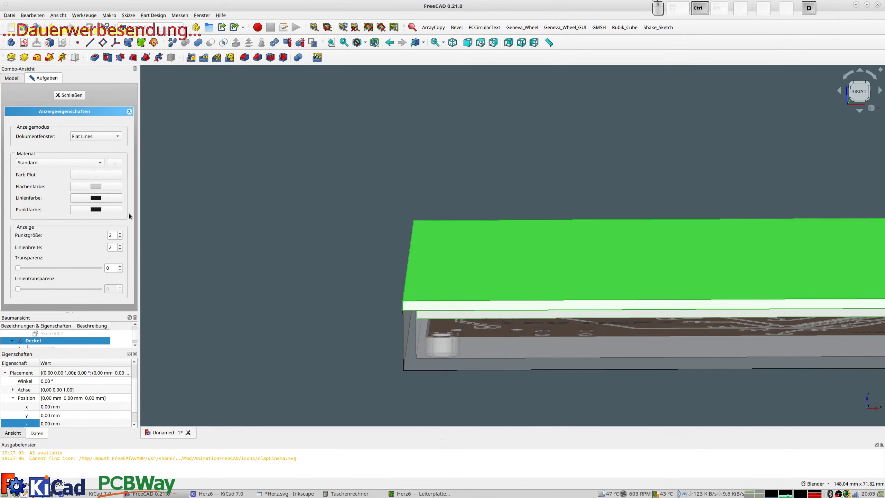
drag(18, 268, 61, 269)
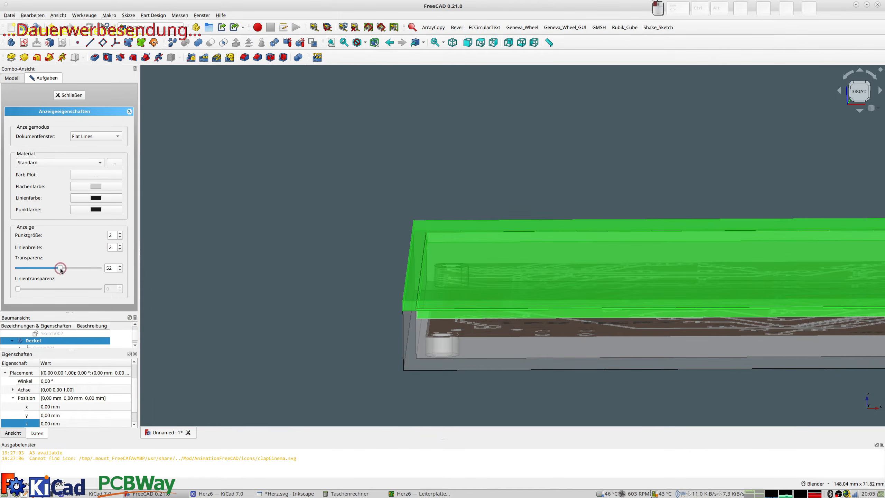
click(233, 257)
middle_drag(233, 257, 334, 250)
scroll(593, 243, down, 5)
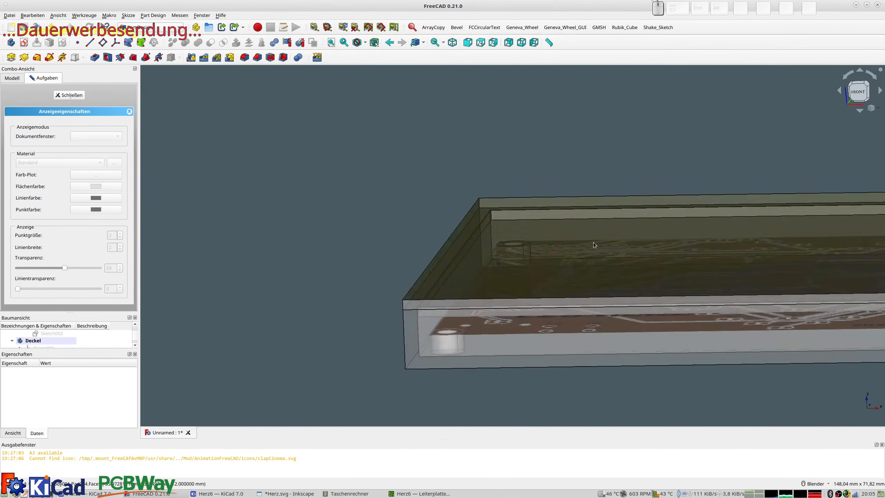
middle_drag(615, 241, 344, 203)
key(2)
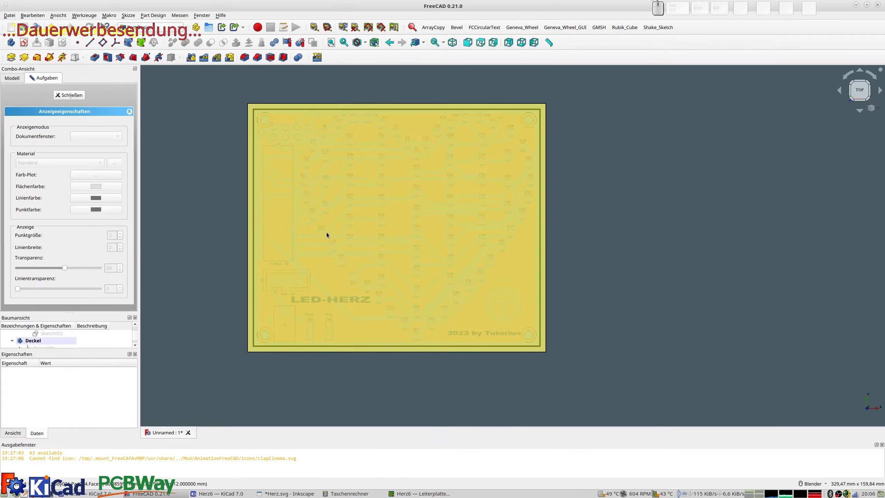
scroll(334, 234, up, 1)
scroll(334, 233, down, 1)
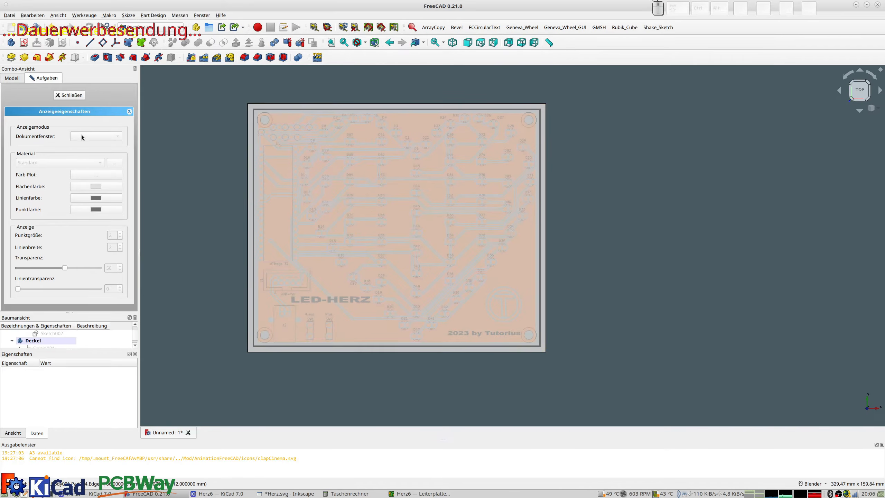
click(68, 95)
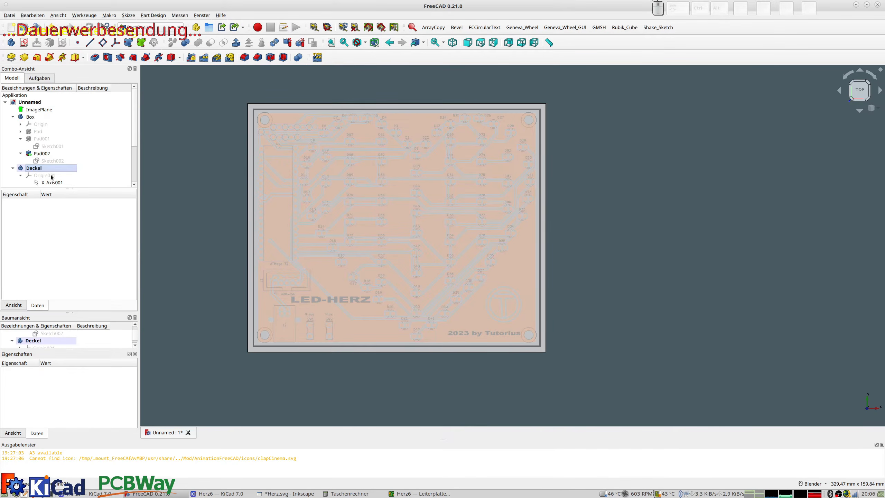
Set the transparency of the Deckel body to 87 in its display properties.
click(36, 160)
click(34, 168)
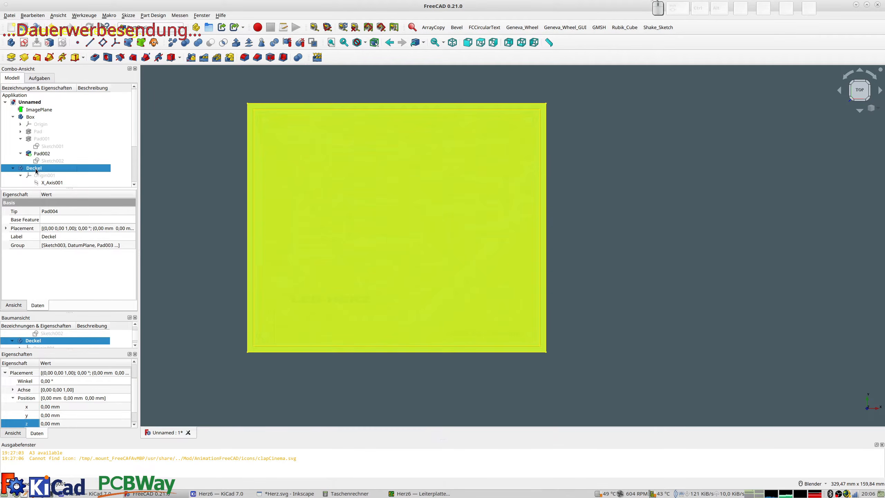
key(ctrl+d)
click(76, 270)
drag(76, 273, 89, 273)
click(172, 217)
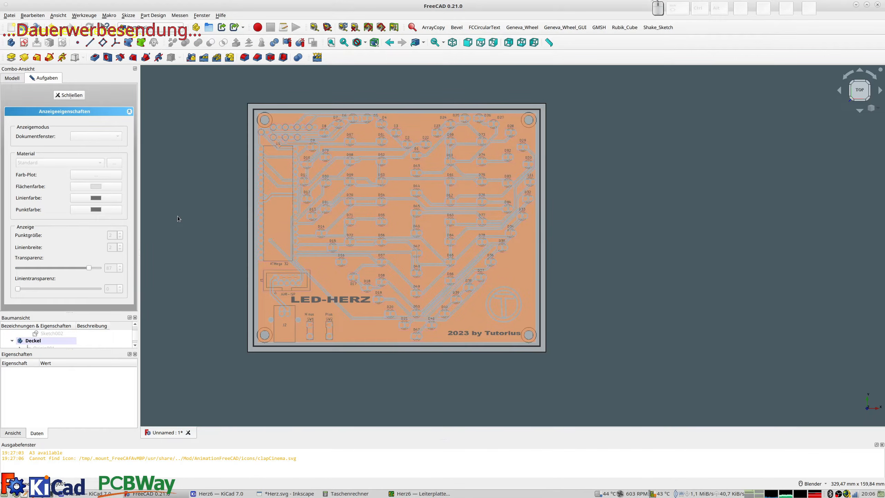
click(74, 96)
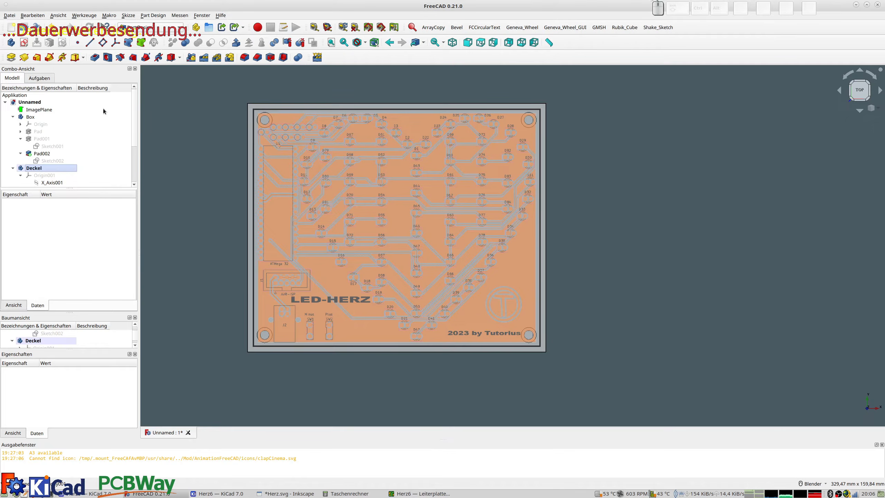
Create a new sketch on the outer face of the Deckel's cover plate.
middle_drag(334, 411, 216, 271)
key(Escape)
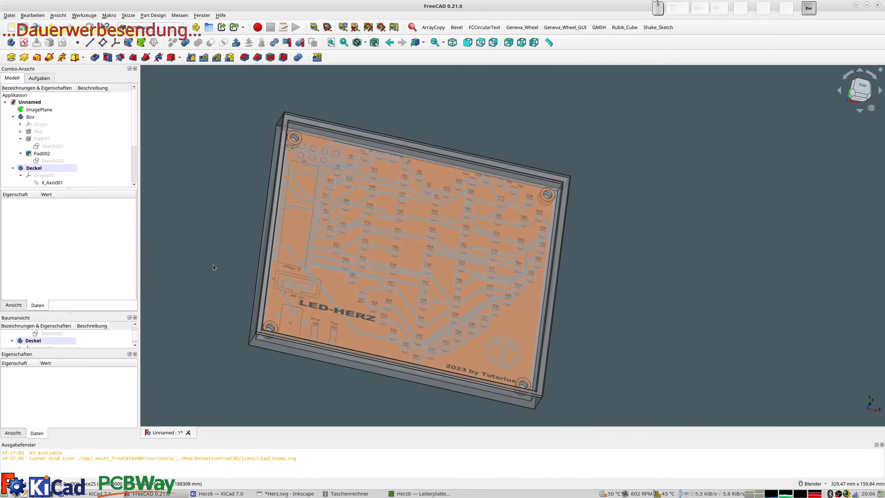
middle_drag(288, 278, 207, 300)
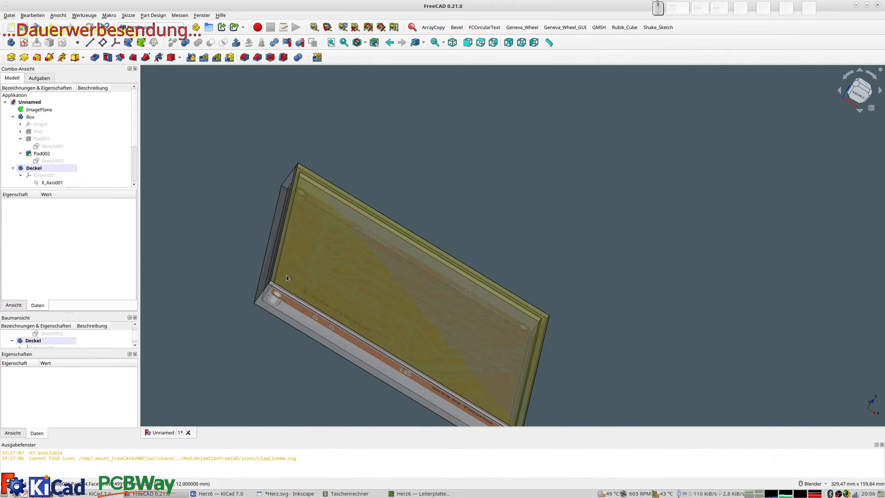
click(310, 173)
middle_drag(328, 277, 356, 300)
click(356, 300)
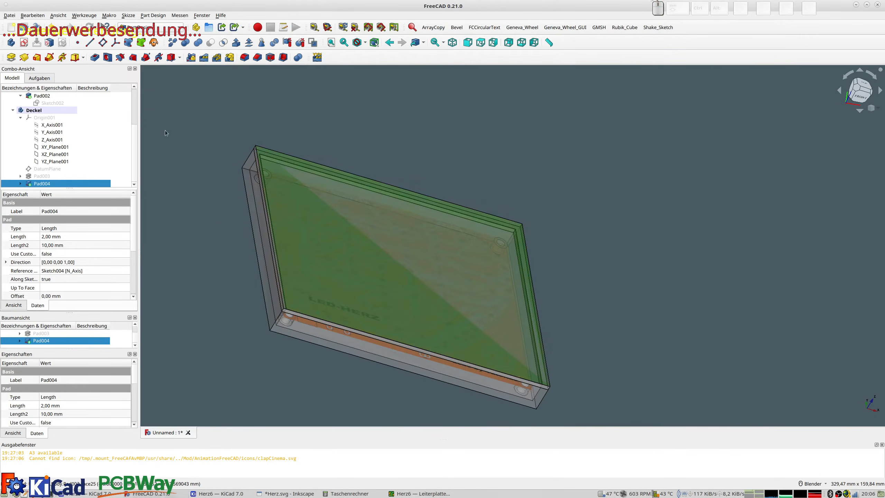
click(24, 43)
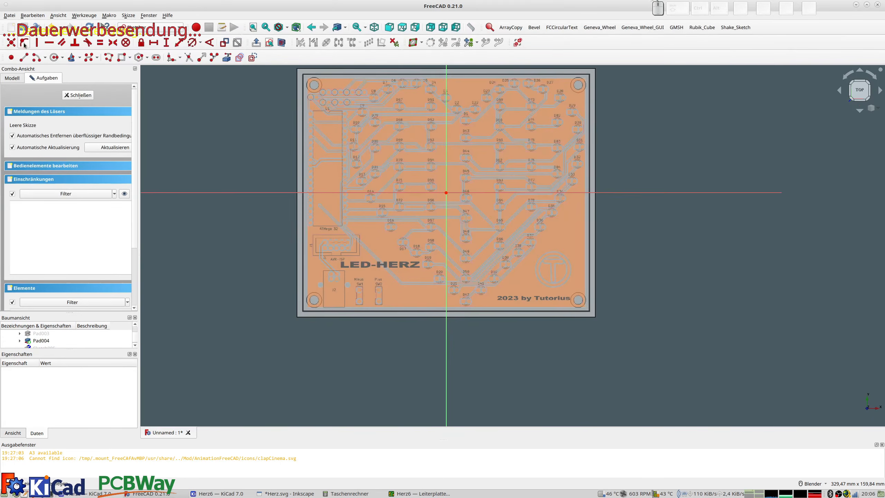
Draw an open B-spline for the heart's left half from just above D1, over D4 to D8, around the pin header and down to below D42.
mouse_move(404, 148)
shift+middle_down()
mouse_move(375, 190)
mouse_move(339, 207)
shift+middle_up()
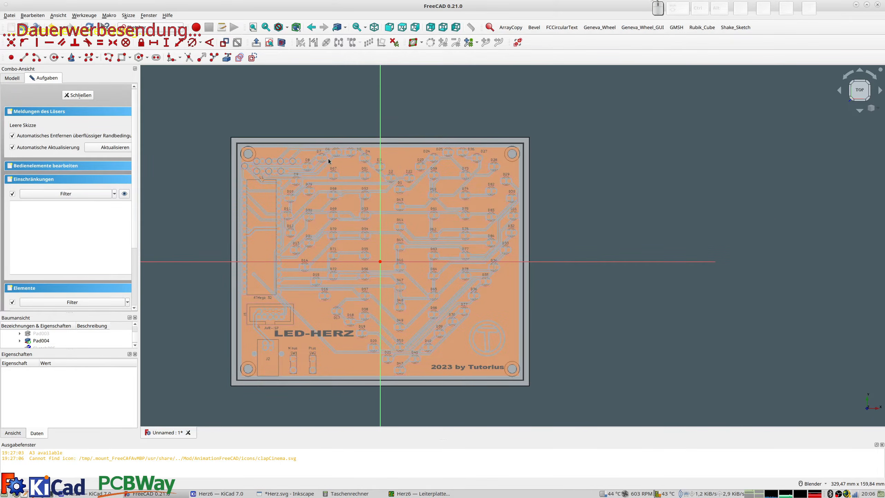
scroll(337, 162, up, 1)
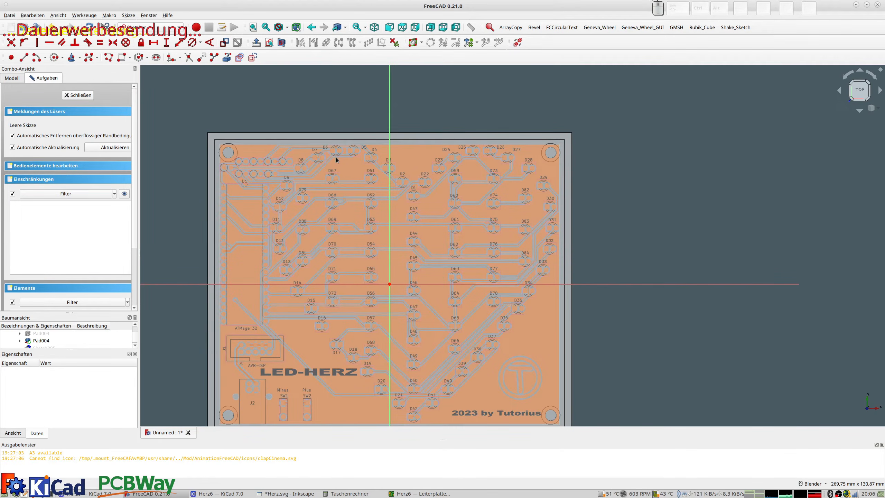
scroll(338, 140, up, 3)
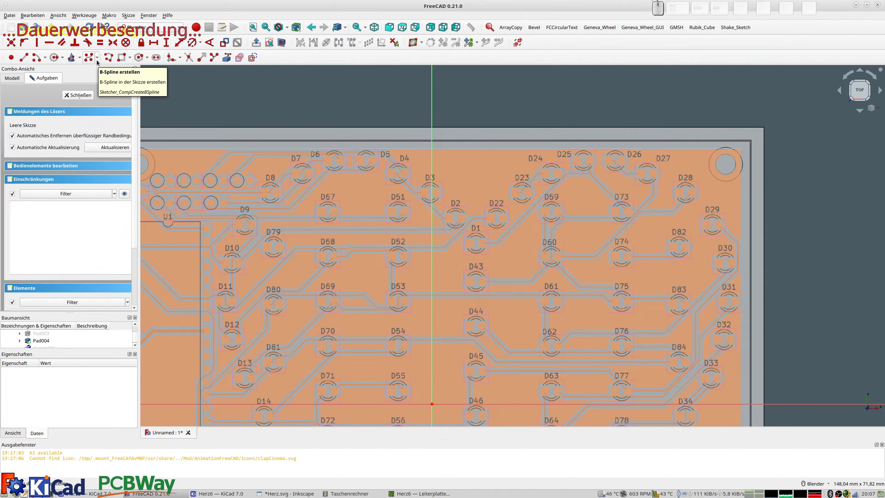
scroll(309, 164, down, 3)
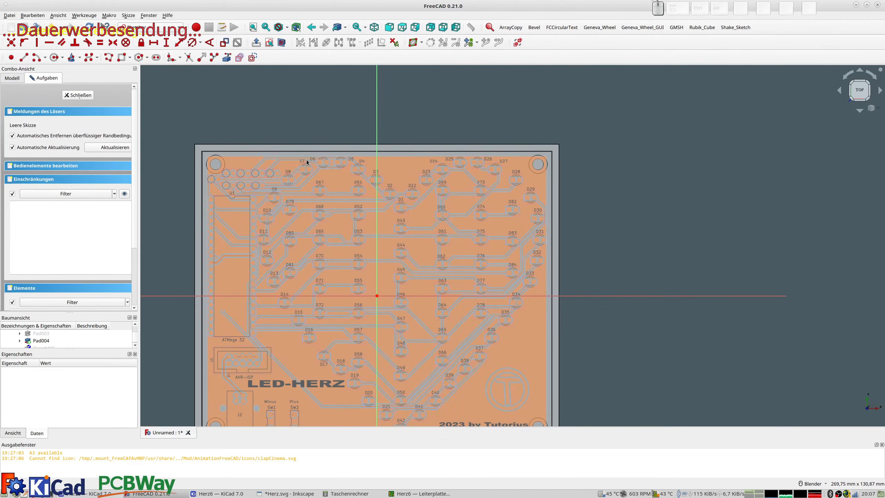
shift+middle_drag(360, 164, 423, 110)
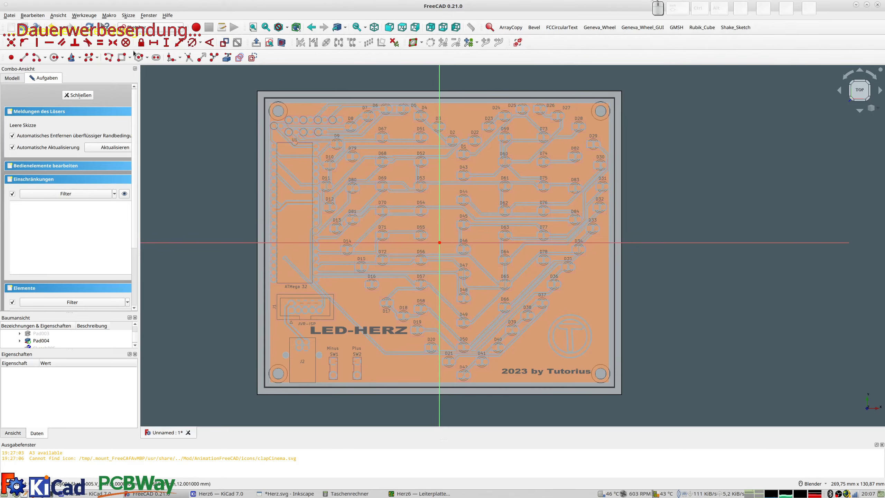
click(88, 60)
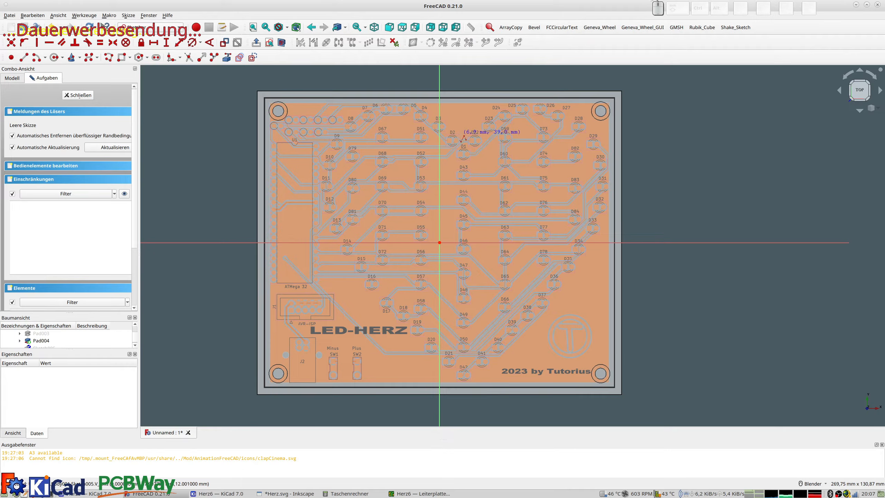
click(462, 135)
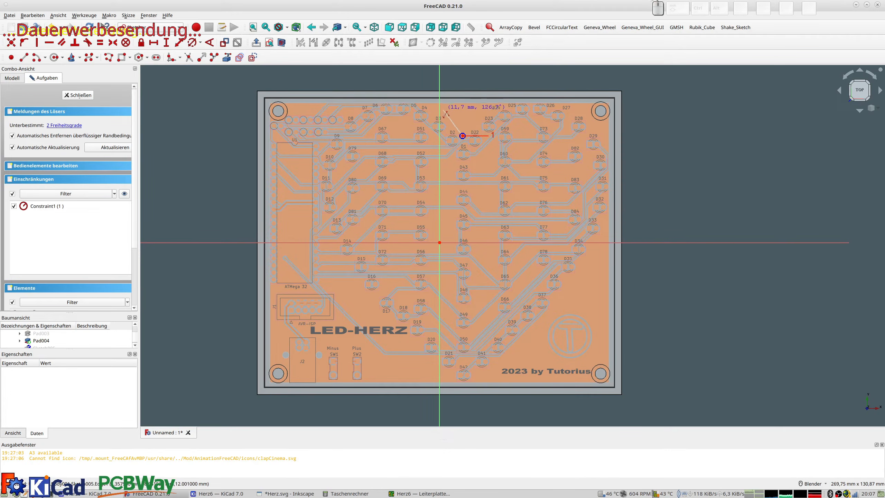
click(433, 109)
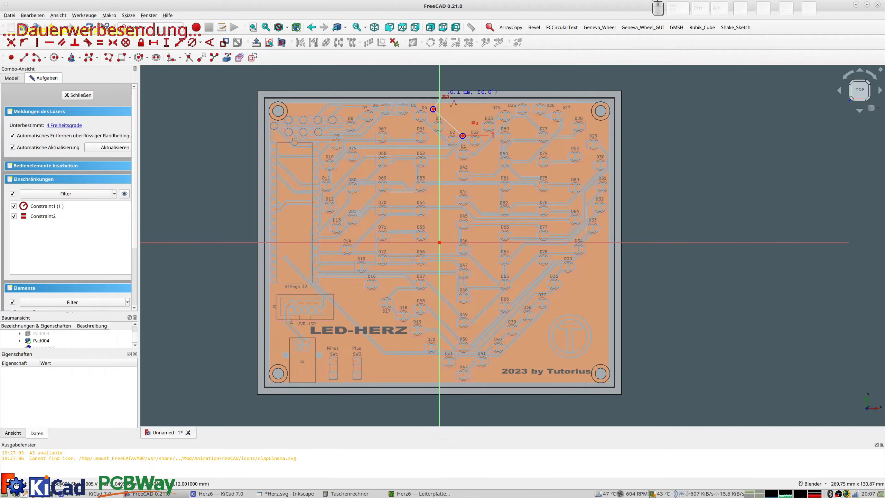
click(398, 90)
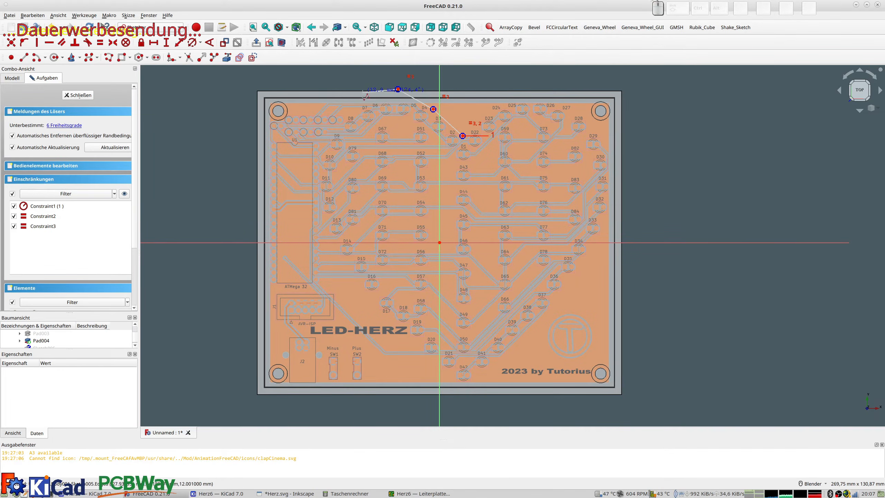
click(363, 89)
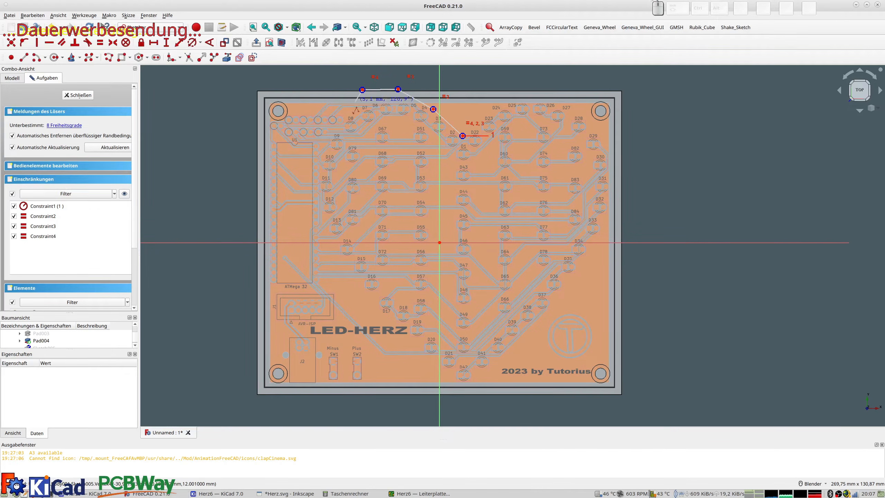
click(344, 109)
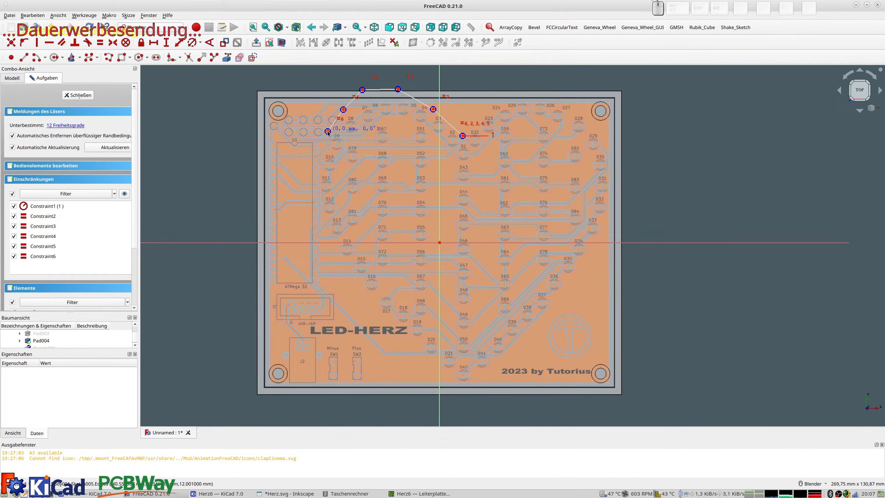
click(327, 131)
click(270, 142)
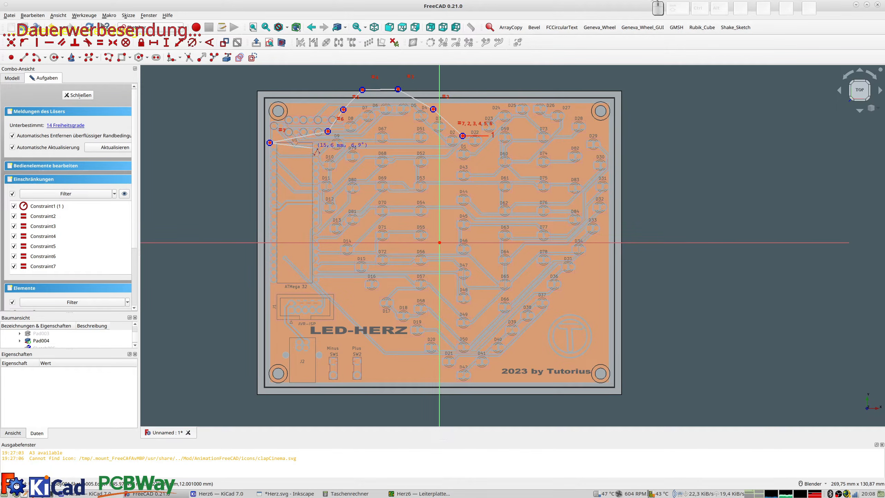
click(315, 149)
click(315, 196)
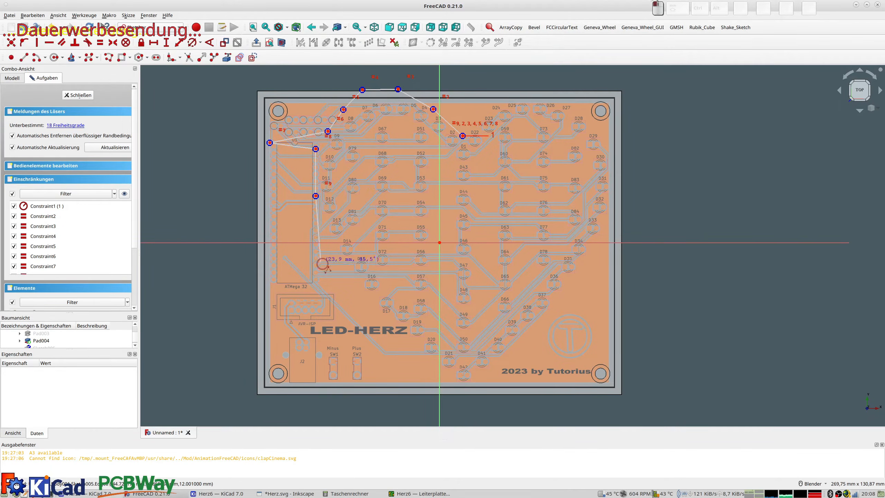
click(330, 258)
click(356, 293)
click(396, 336)
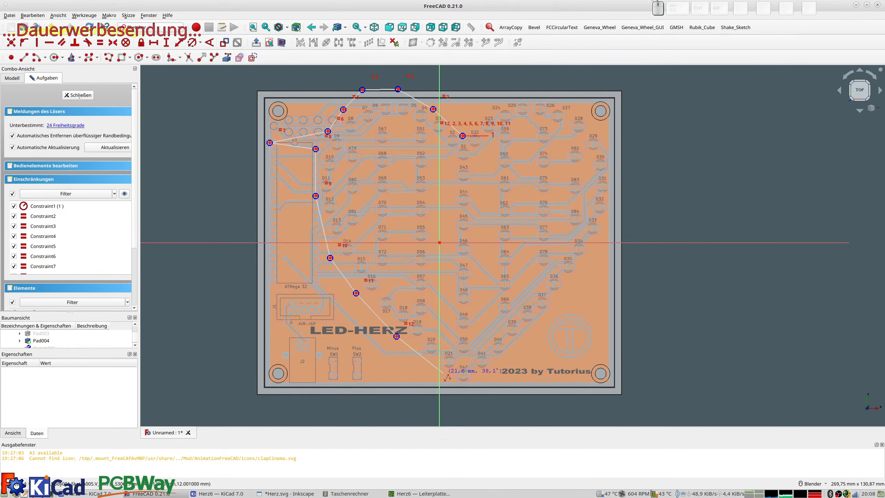
click(446, 378)
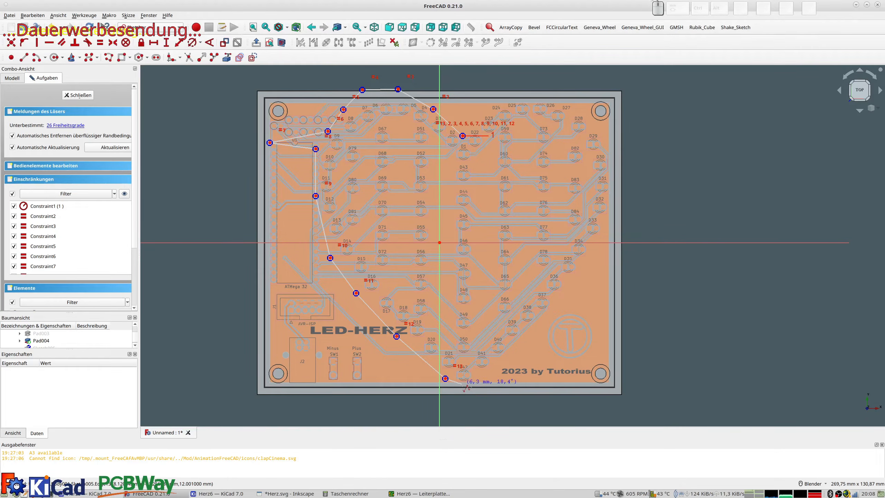
click(464, 384)
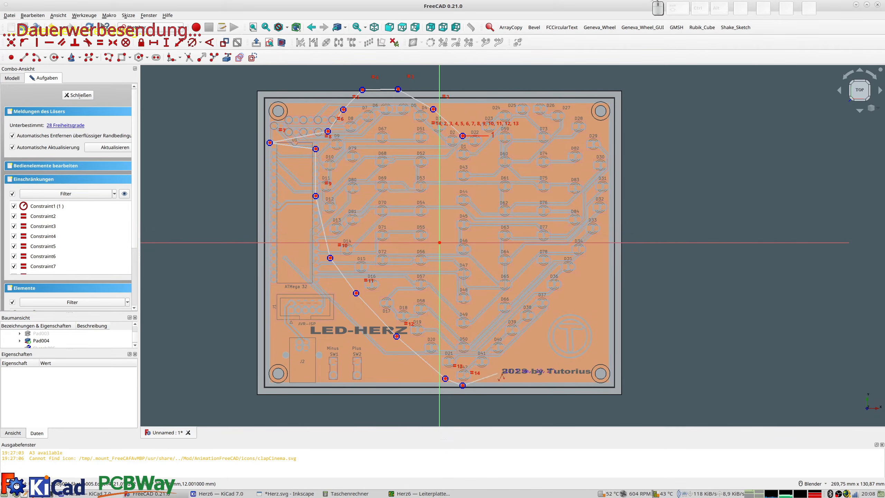
right_click(466, 382)
Reposition the left B-spline's control points near the pin header so the curve encloses the header.
scroll(383, 198, up, 3)
scroll(368, 162, down, 2)
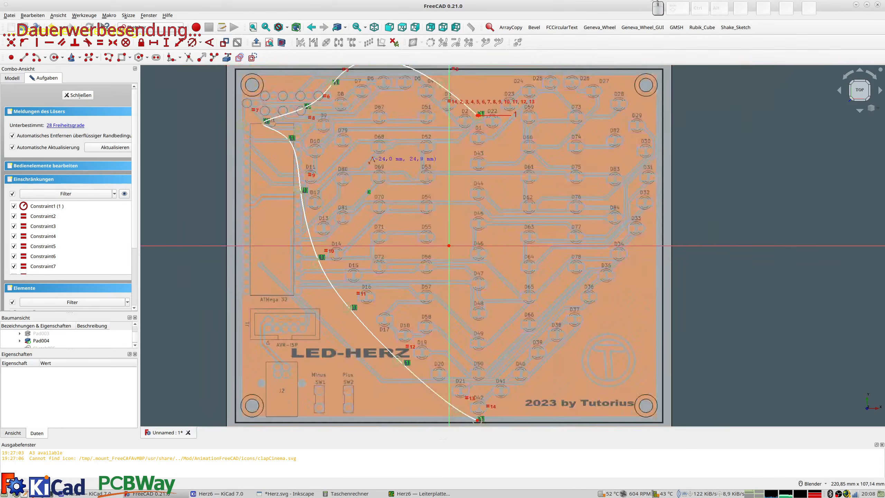
shift+middle_drag(368, 162, 391, 293)
scroll(388, 271, down, 1)
scroll(380, 225, up, 1)
scroll(382, 227, up, 1)
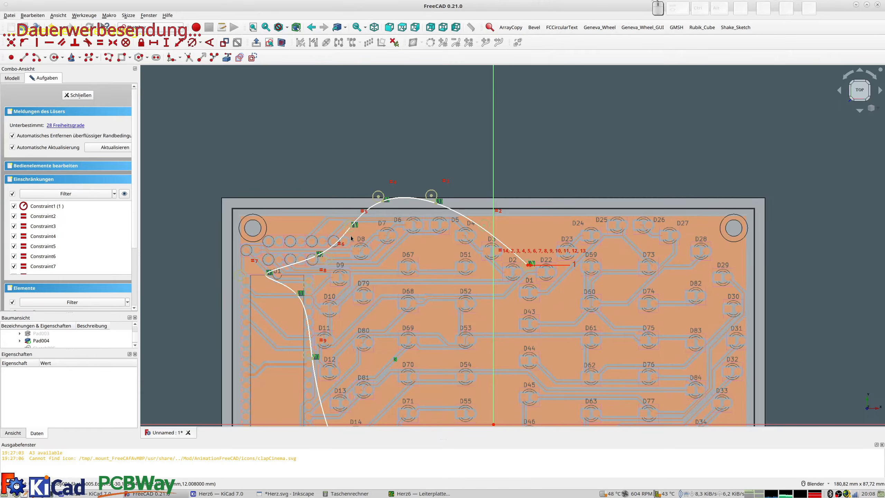
drag(349, 227, 352, 229)
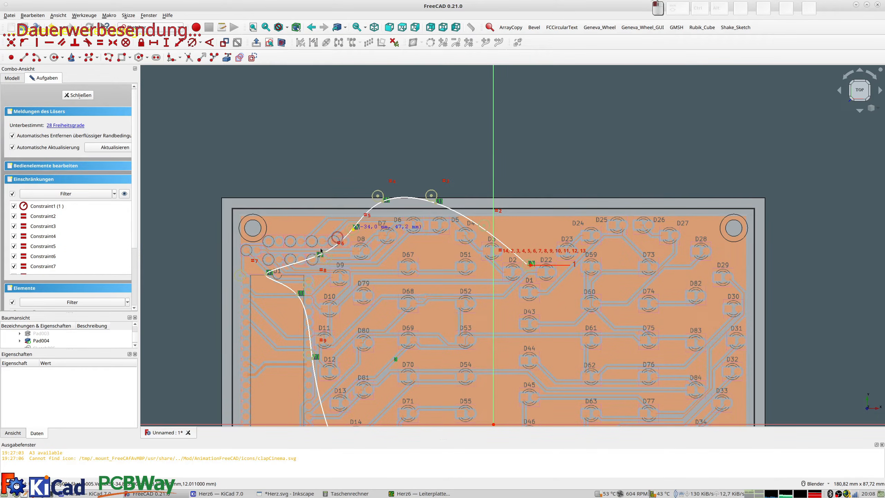
drag(325, 259, 240, 209)
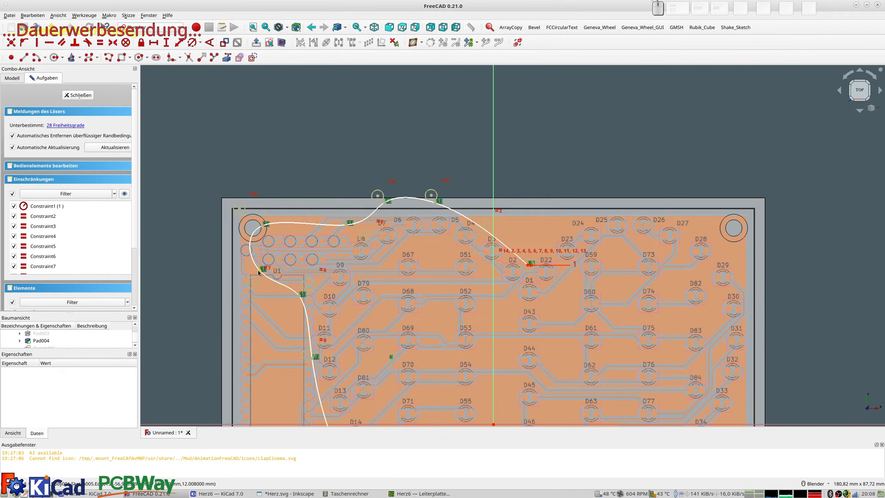
drag(259, 273, 260, 278)
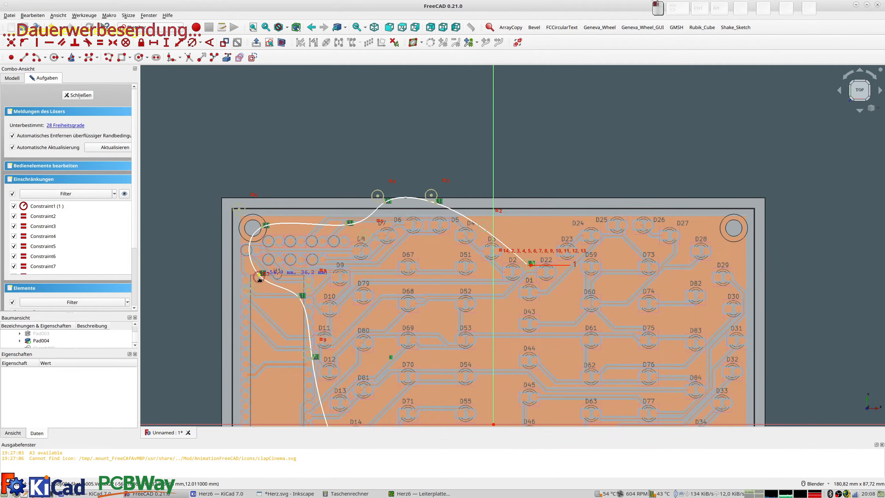
Draw a second B-spline for the heart's right half from the tip below D42, outside D31 and D27, to the left curve's start above D1.
scroll(328, 345, down, 2)
shift+middle_drag(329, 317, 306, 172)
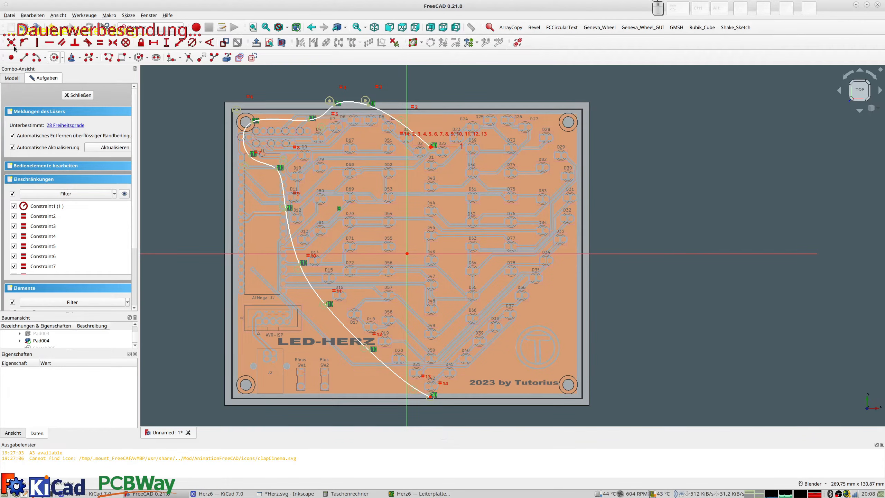
click(141, 42)
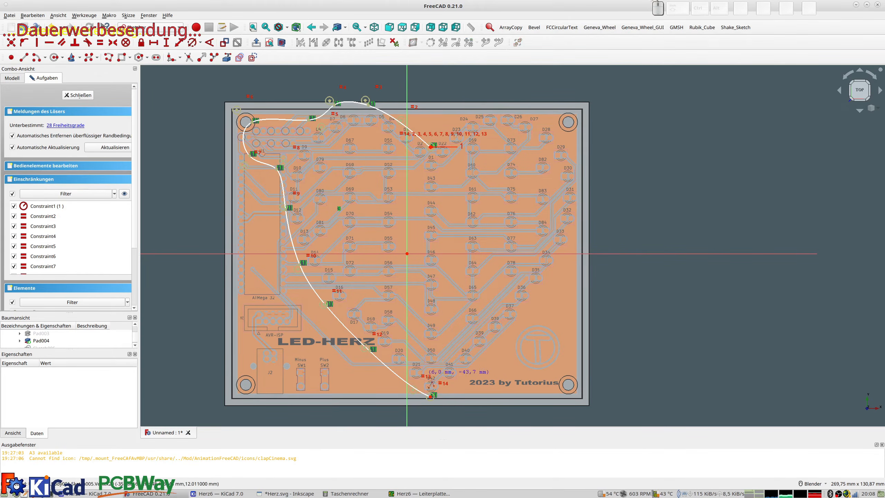
click(432, 396)
click(491, 354)
click(538, 306)
click(569, 263)
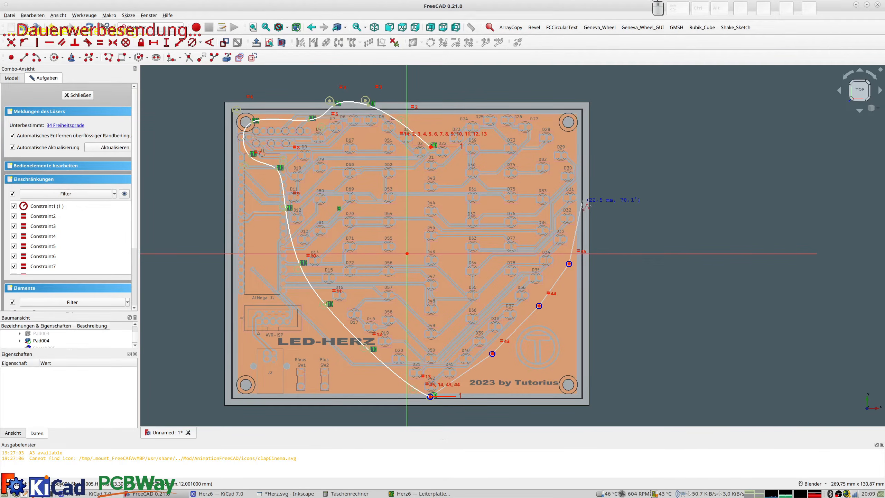
click(582, 202)
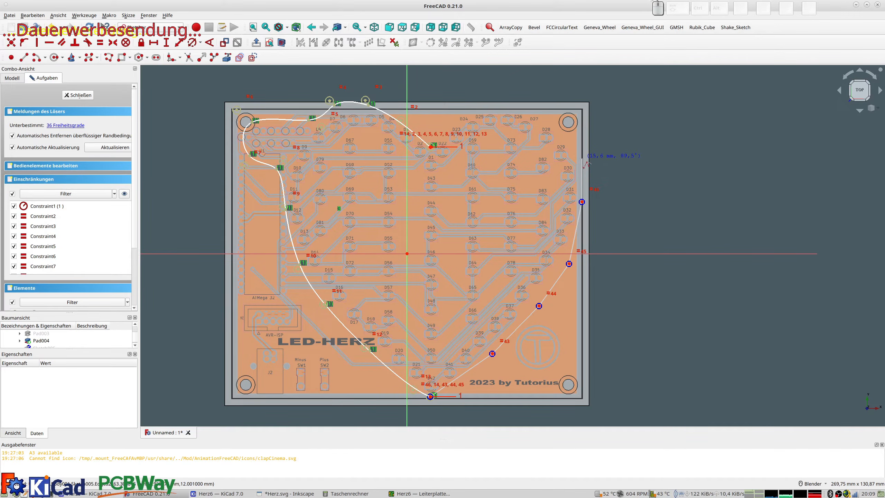
click(580, 159)
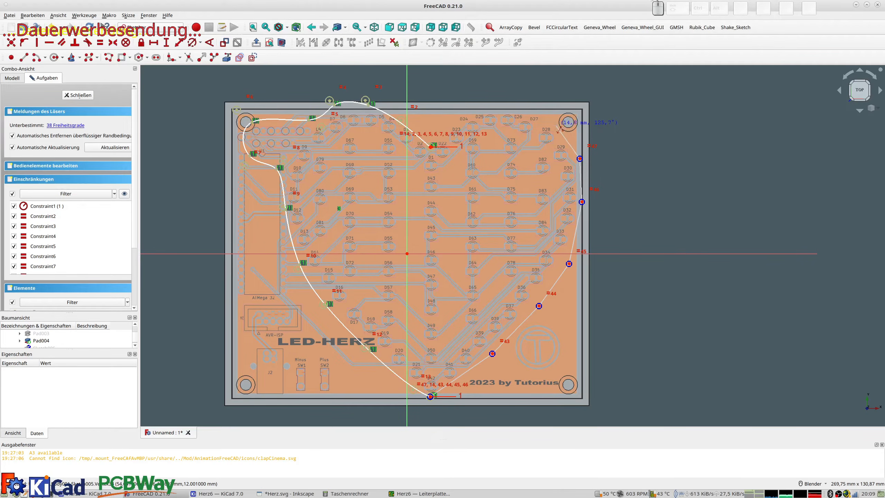
click(556, 125)
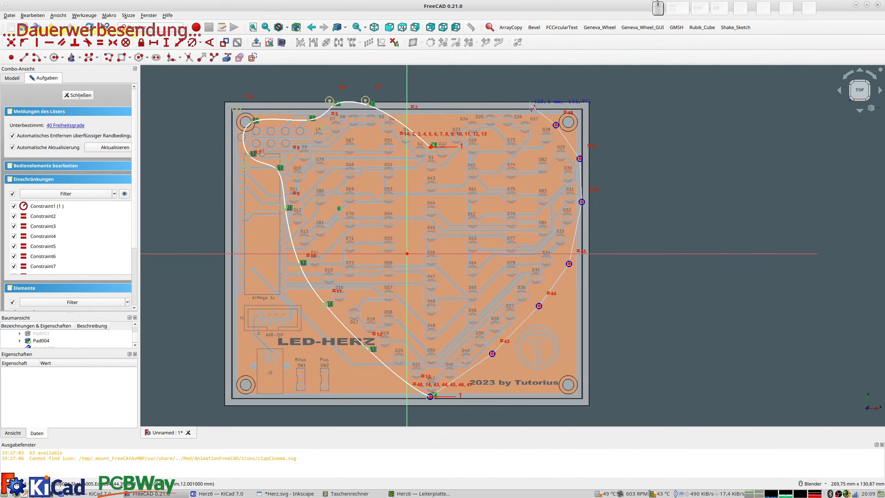
click(528, 103)
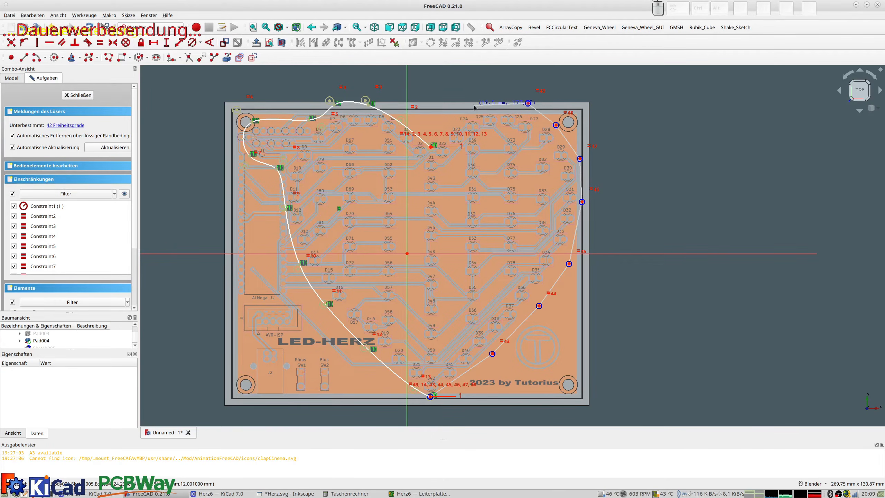
click(475, 105)
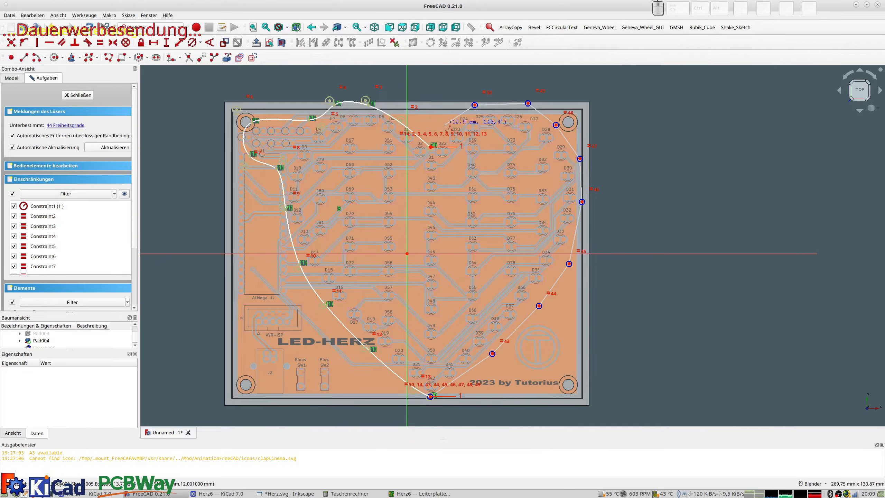
click(445, 125)
click(431, 146)
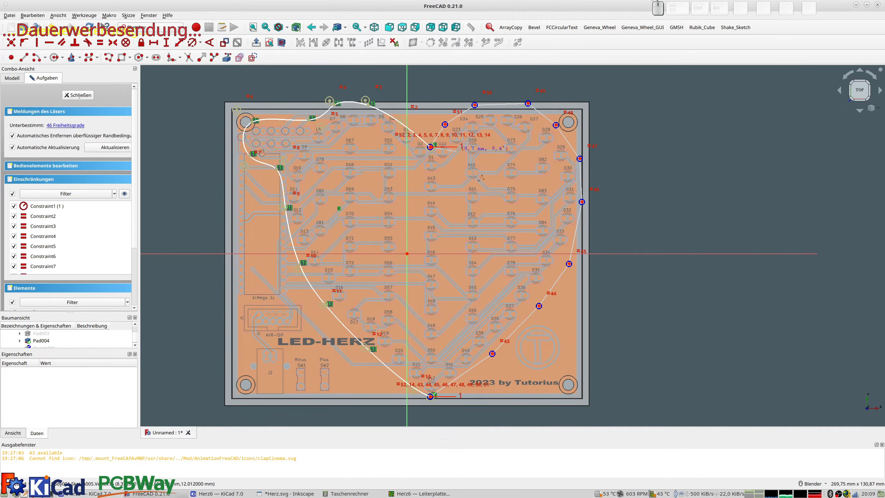
right_click(418, 189)
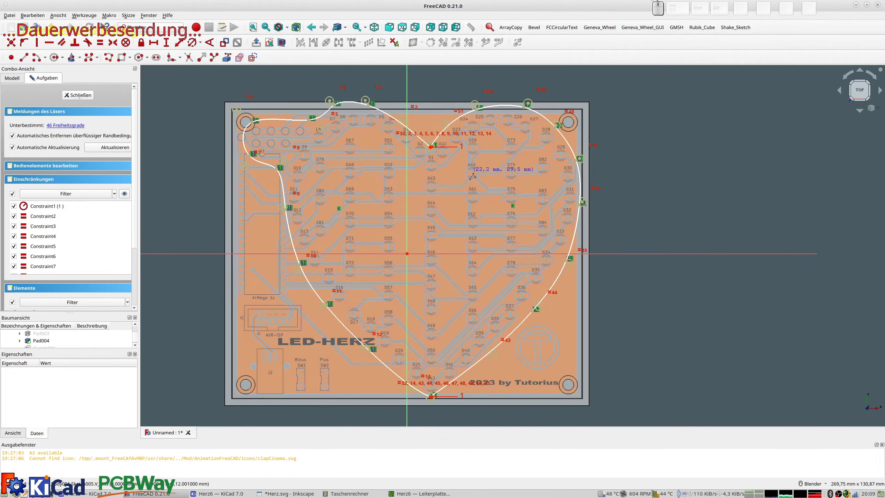
Move the left B-spline's upper control point above D4 slightly toward the board's centre to widen the left lobe.
scroll(394, 122, up, 1)
shift+middle_drag(389, 124, 366, 195)
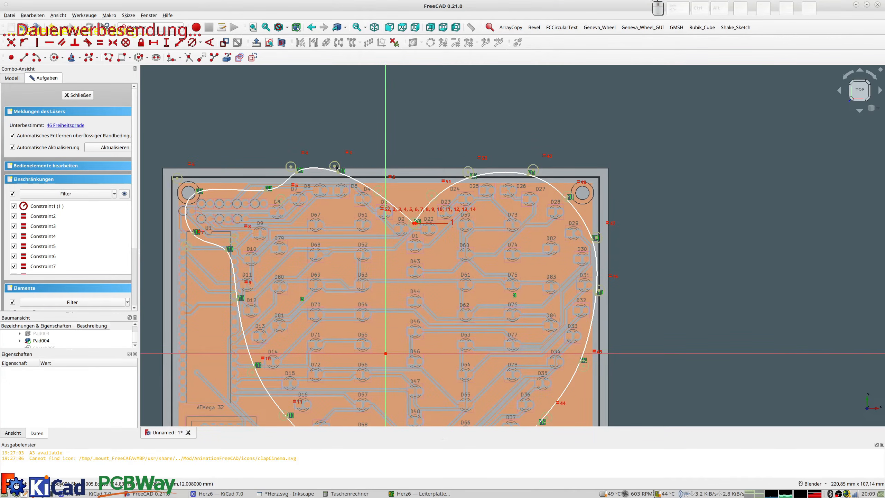
drag(336, 167, 357, 168)
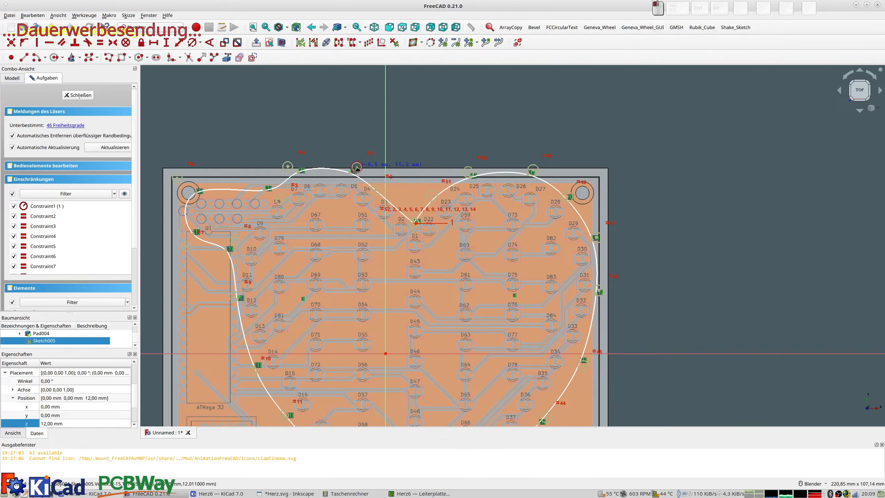
drag(356, 169, 356, 169)
scroll(410, 293, down, 3)
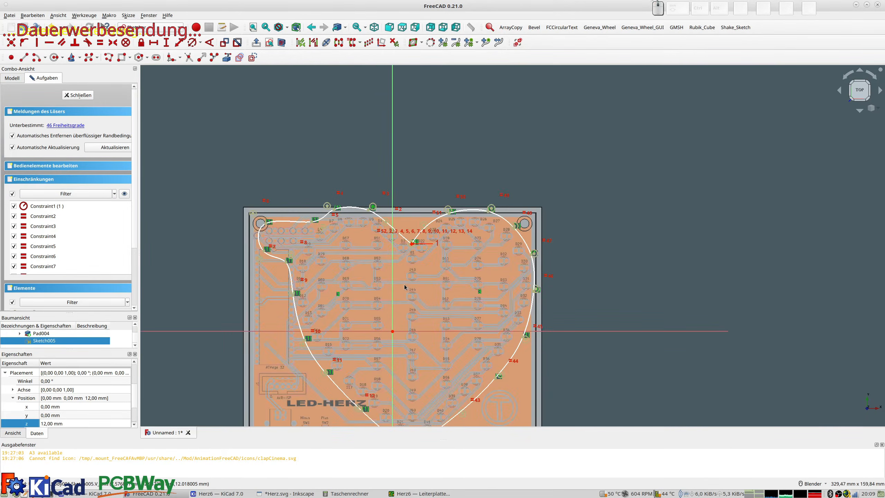
shift+middle_drag(410, 294, 419, 187)
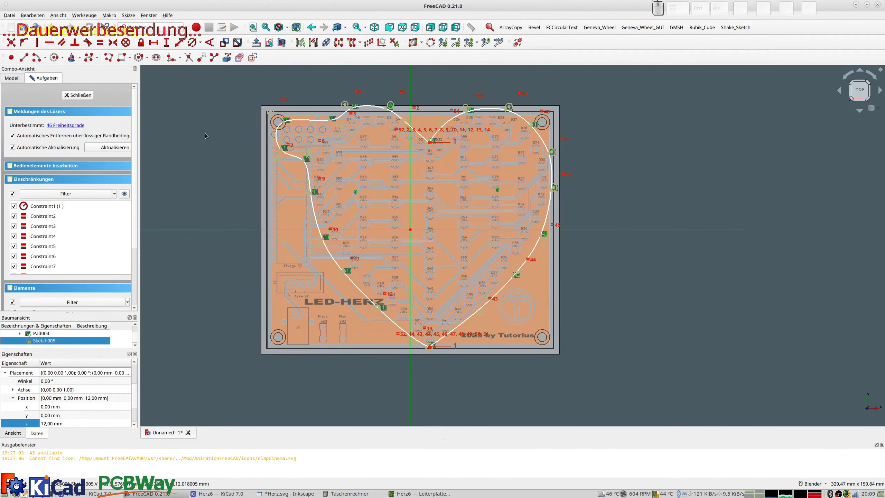
Sketch a circle of about 8.7 mm radius around the round T logo and centre it on the logo.
click(531, 305)
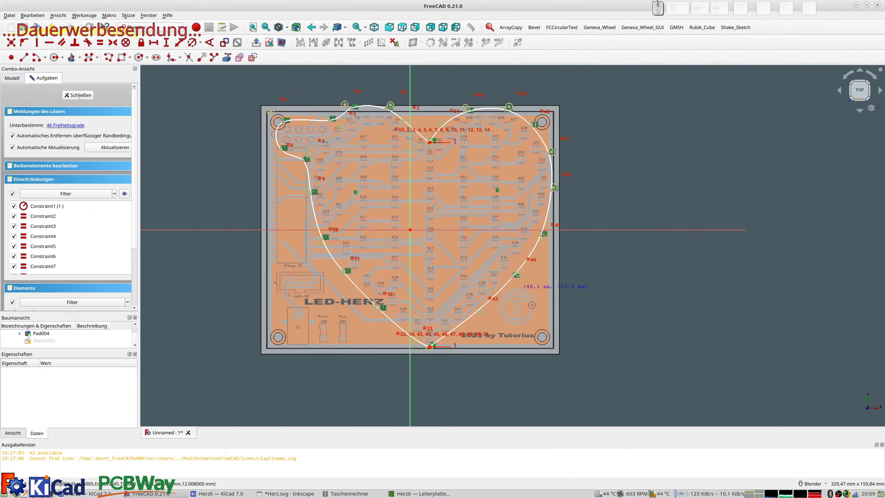
click(516, 307)
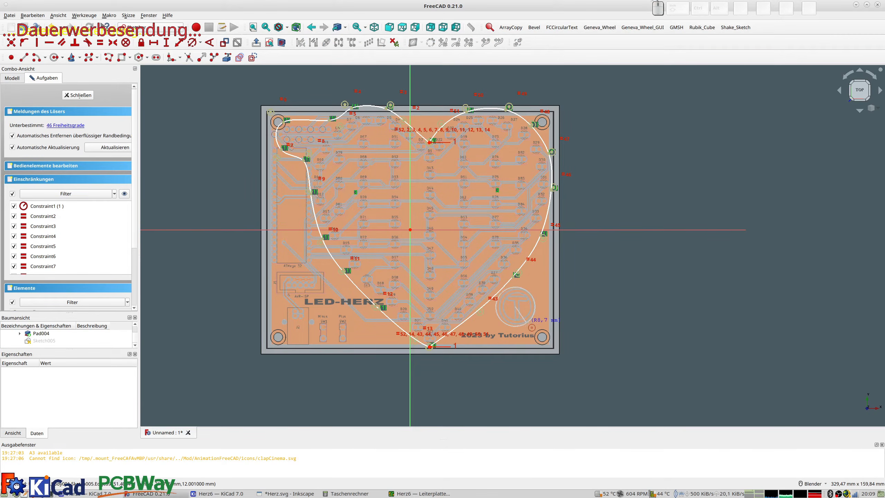
click(528, 323)
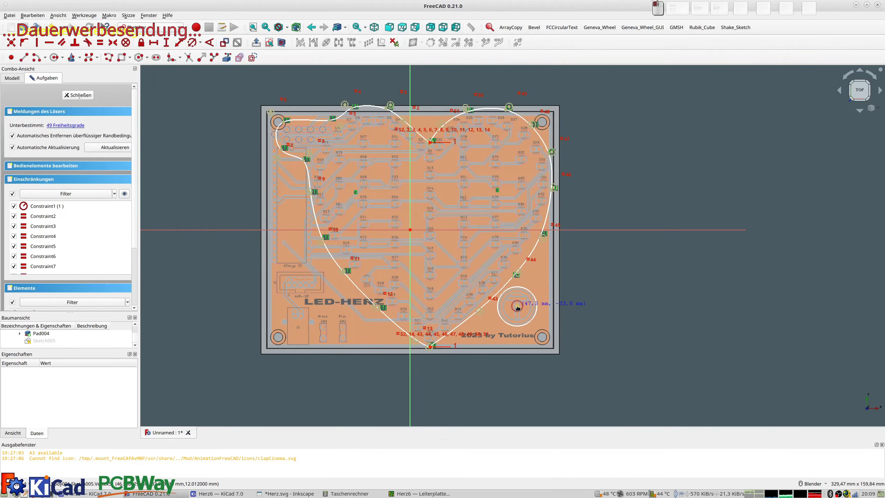
click(517, 306)
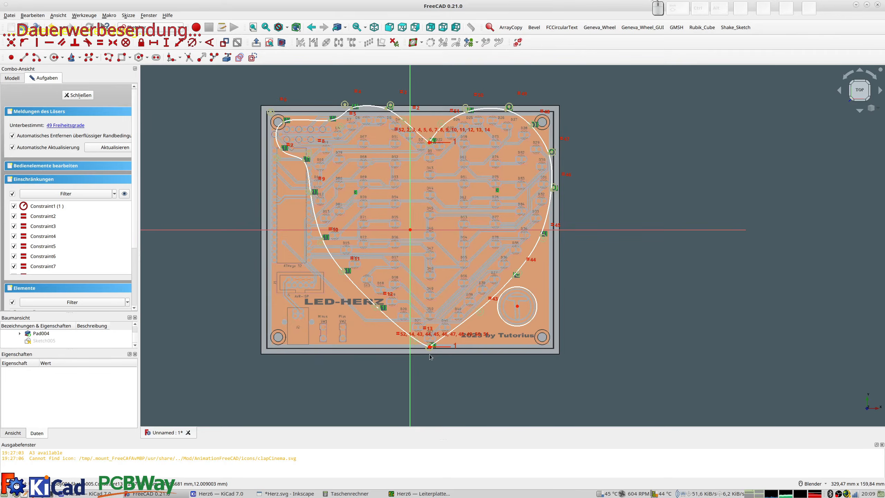
Nudge the heart's bottom tip below D42 slightly down and to the left.
scroll(430, 357, up, 3)
drag(431, 342, 428, 345)
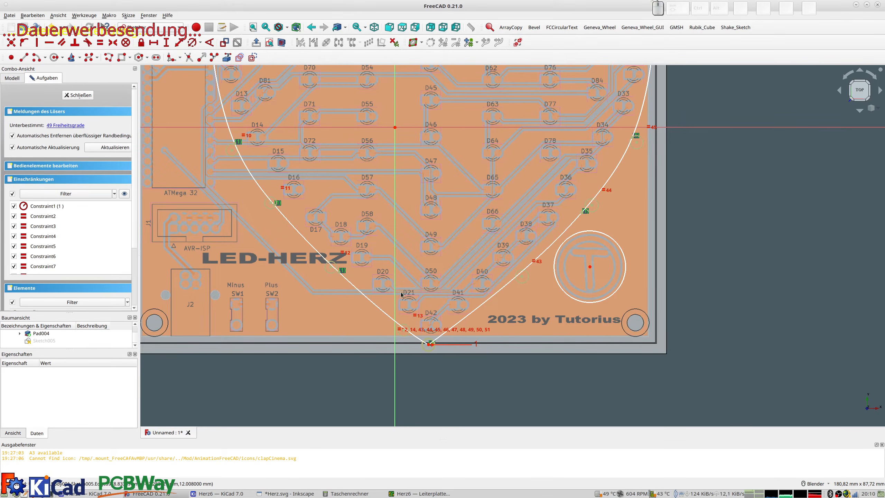
scroll(401, 293, down, 5)
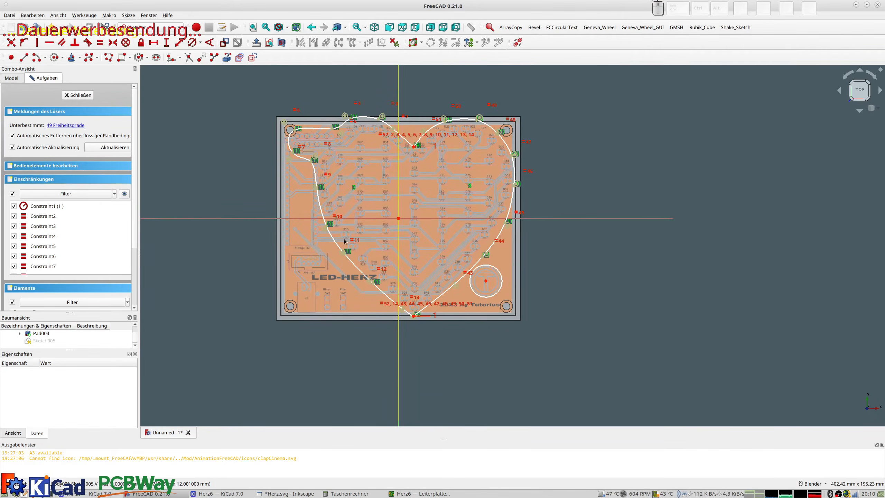
Finish the sketch and cut the heart and logo circle through the lid with a Pocket of type Durch alles.
click(84, 95)
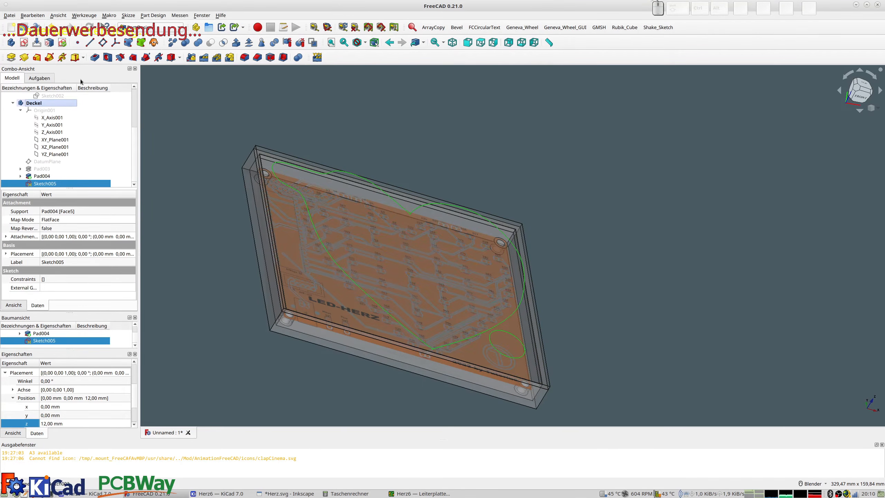
click(94, 57)
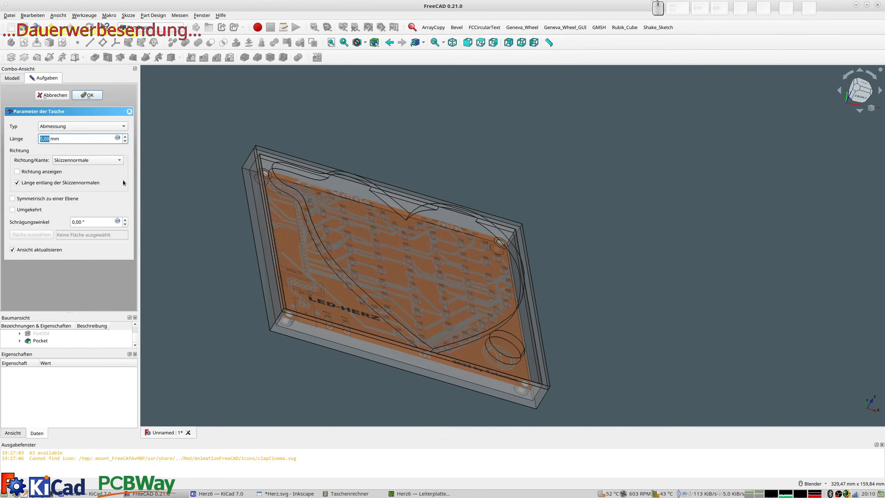
click(71, 126)
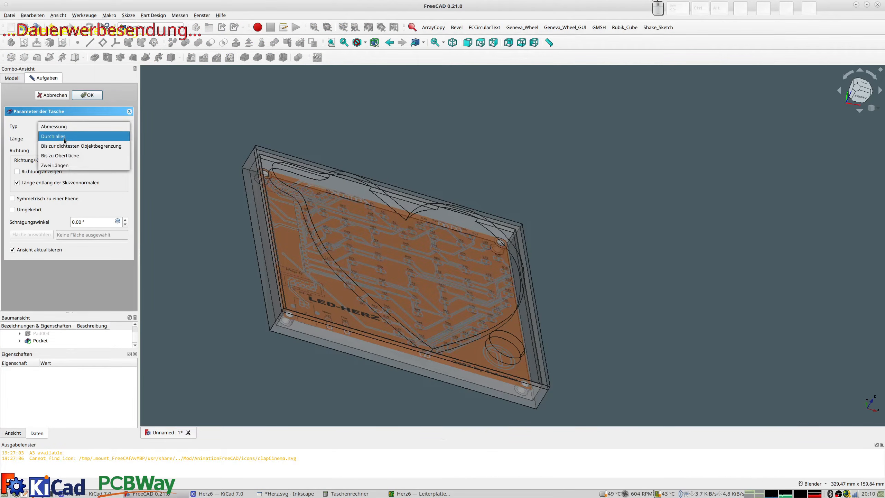
click(71, 135)
click(94, 95)
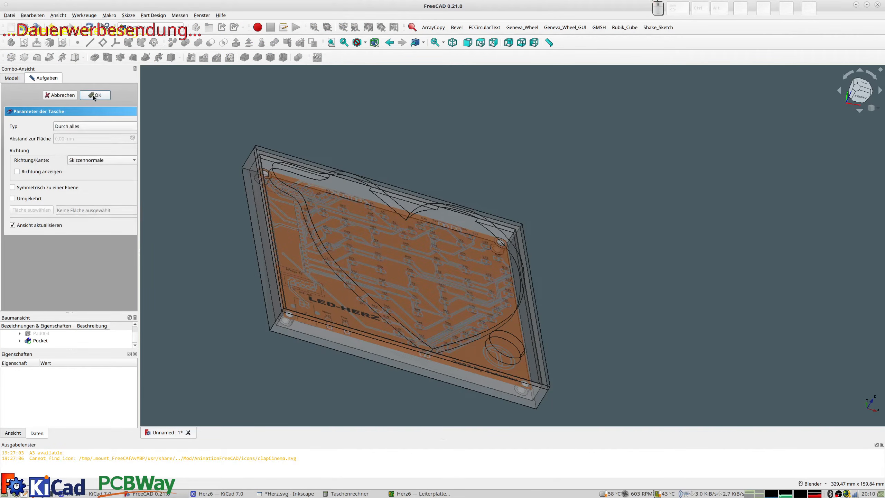
Reopen the pocket's sketch and draw one circle around SW1 and another of about 3.1 mm radius around SW2.
middle_drag(349, 196, 333, 223)
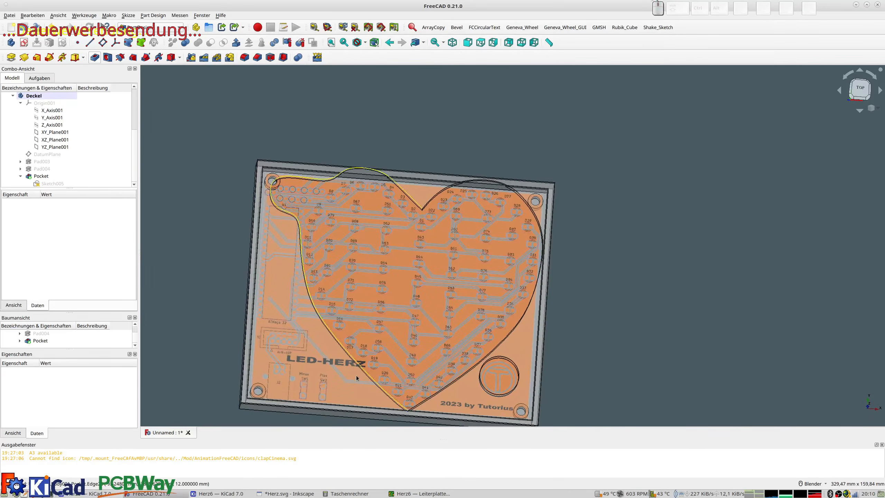
shift+middle_drag(462, 375, 481, 255)
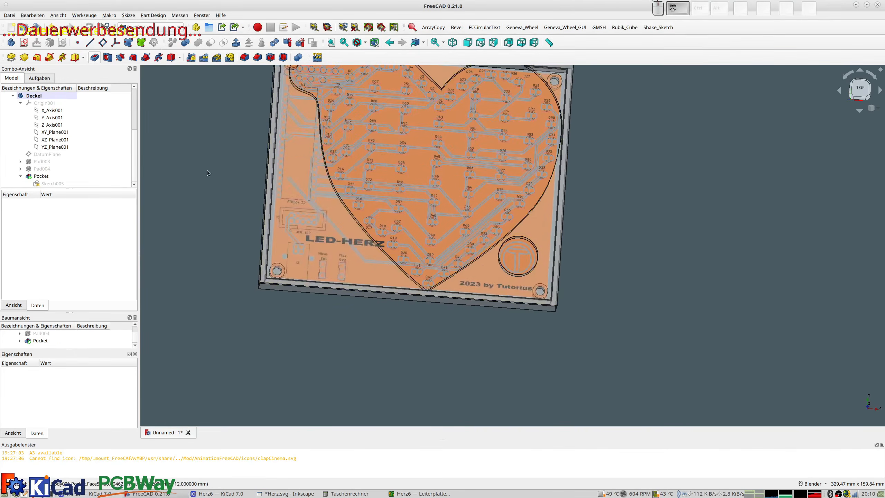
double_click(52, 185)
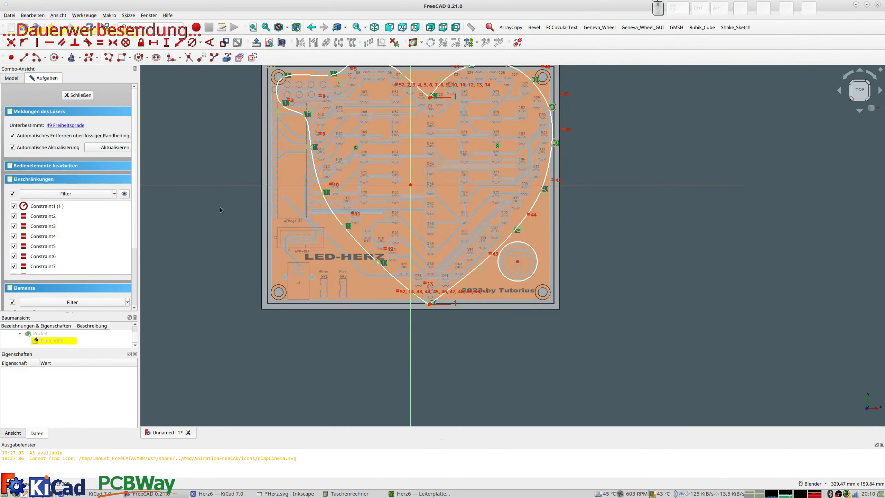
scroll(292, 338, up, 5)
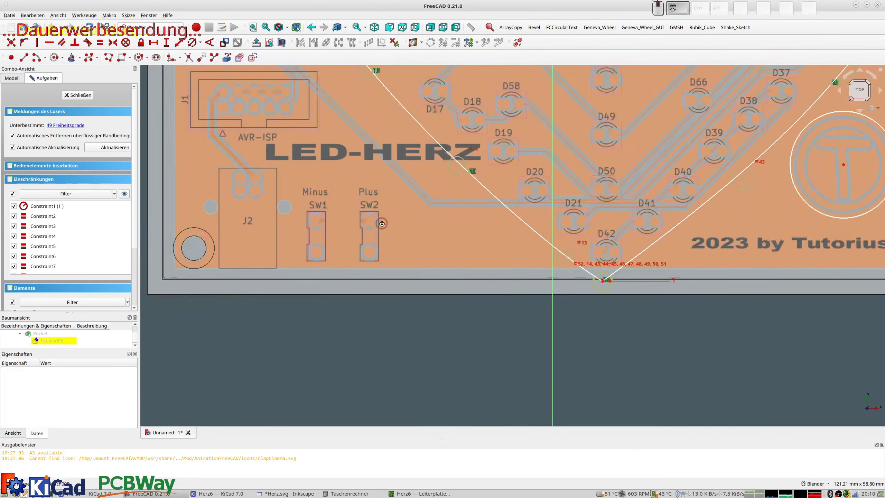
click(54, 58)
click(311, 234)
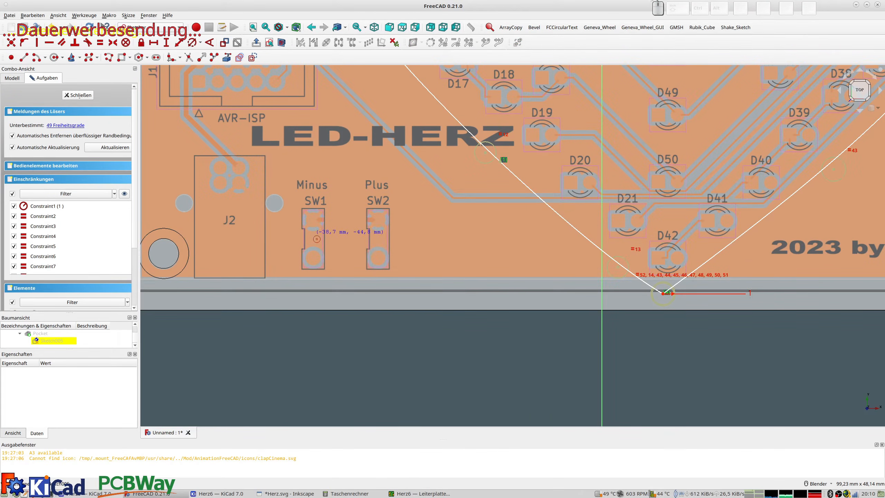
click(328, 253)
click(378, 235)
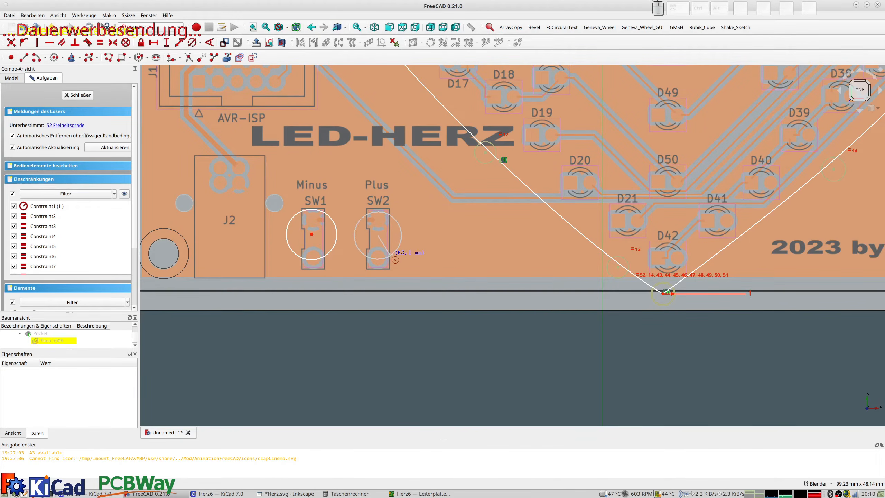
click(401, 238)
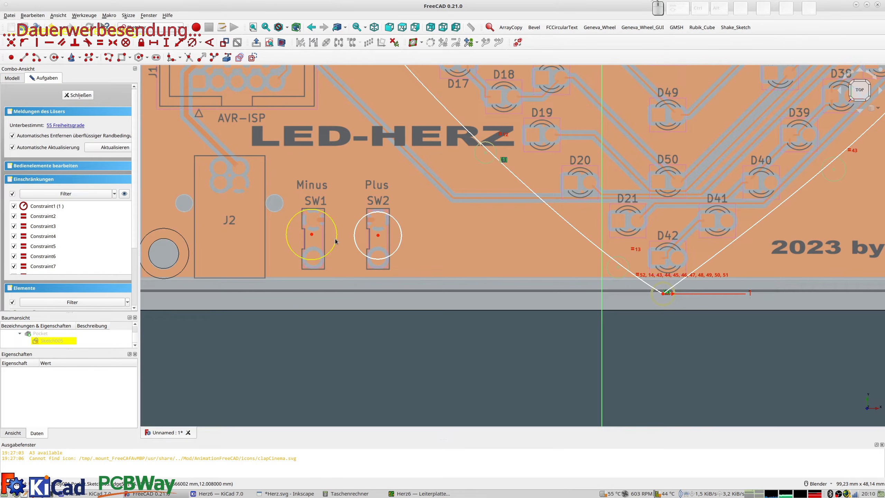
Constrain the SW1 and SW2 circles to equal size and align their centres horizontally.
click(336, 241)
click(355, 226)
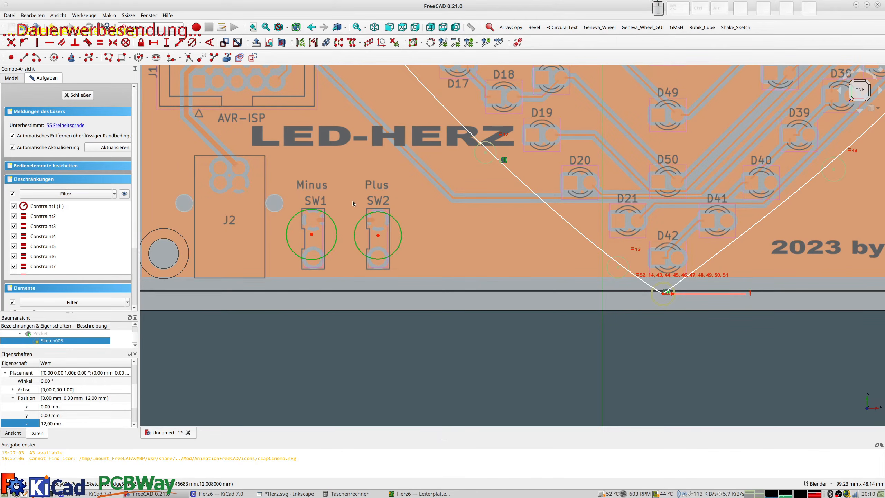
key(e)
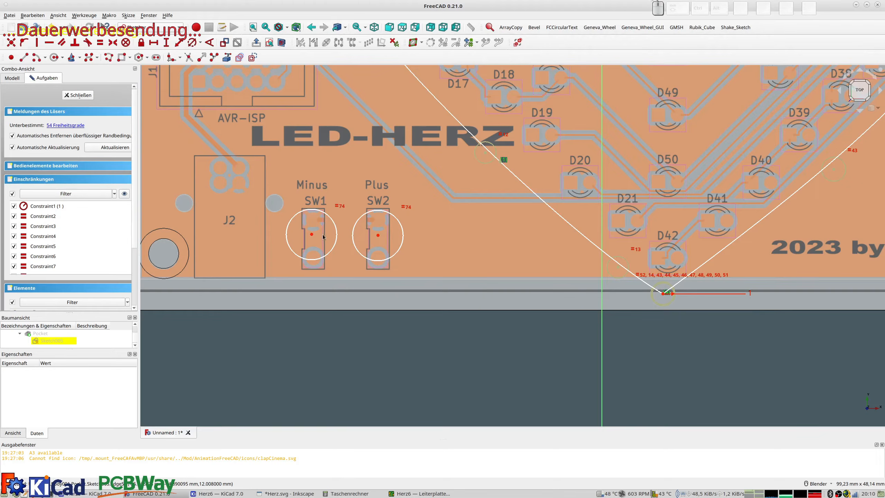
click(312, 235)
click(378, 236)
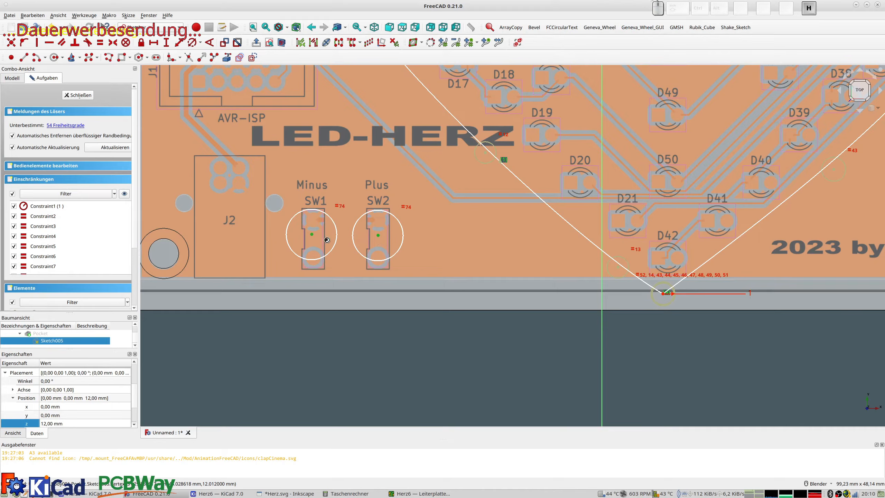
key(h)
Adjust the position of the circle pair over SW1 and SW2 and set the SW1 circle's diameter to 8 mm.
drag(312, 235, 341, 249)
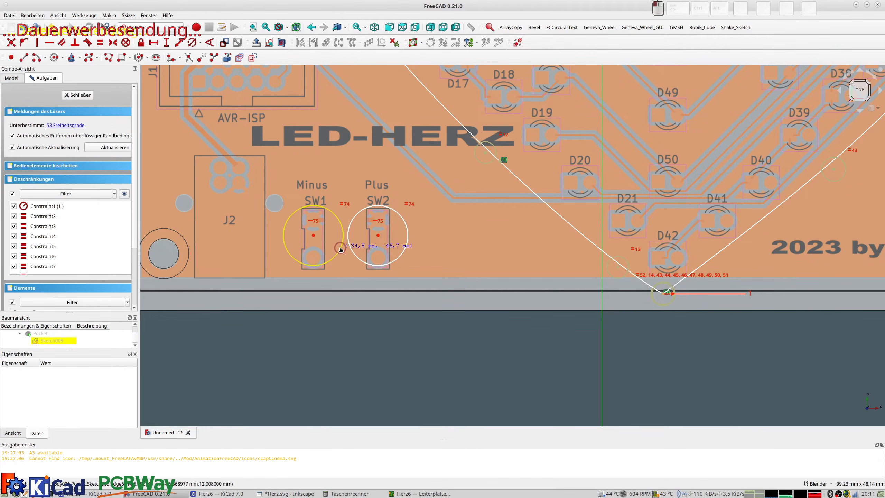
scroll(338, 245, down, 2)
click(338, 239)
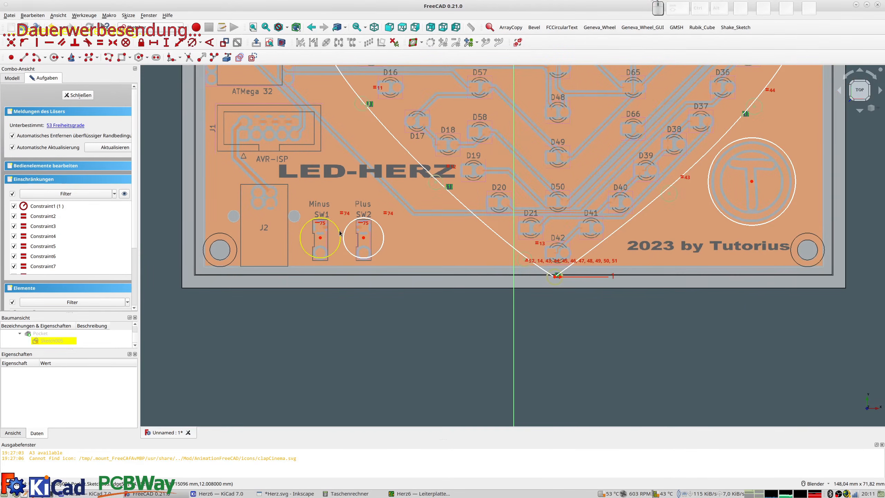
click(192, 43)
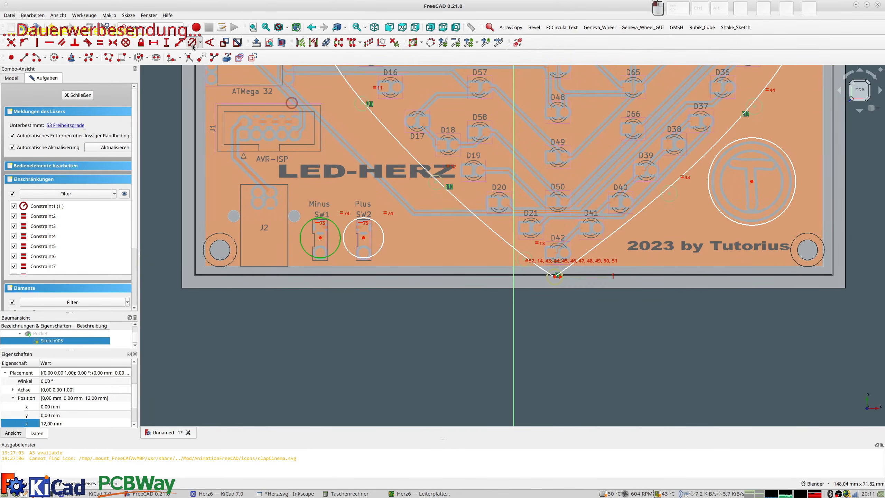
text(8)
key(Return)
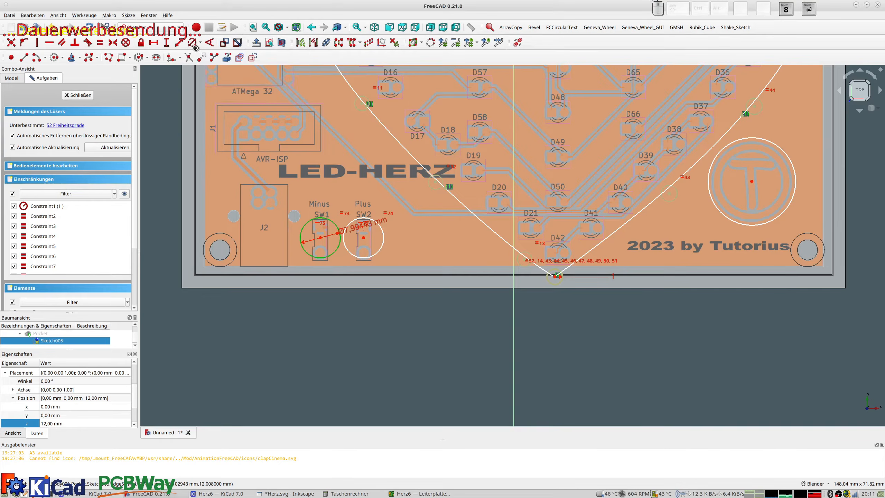
Dimension the distance between the SW1 and SW2 circle centres, keeping its current value, and place the label above the circles.
click(320, 238)
click(364, 238)
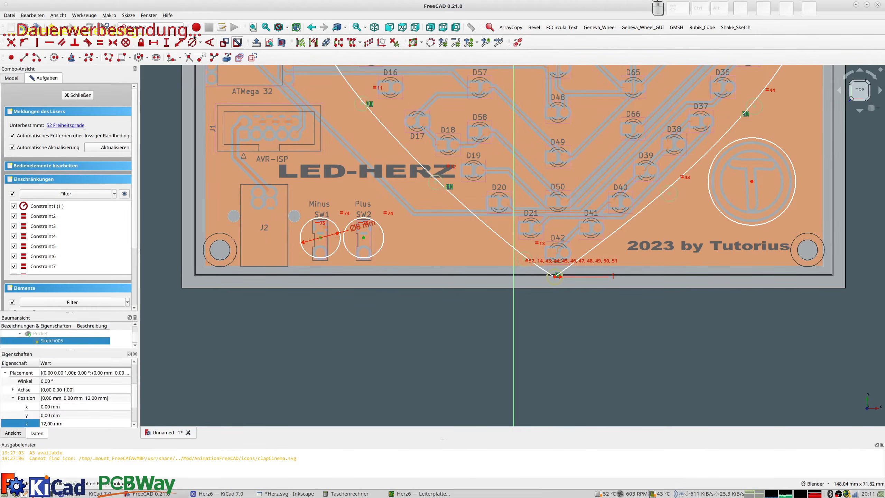
click(179, 43)
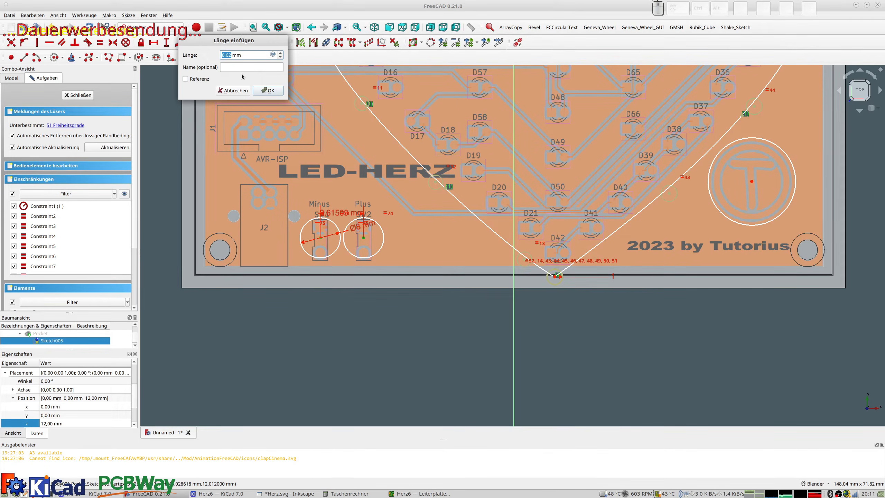
click(270, 92)
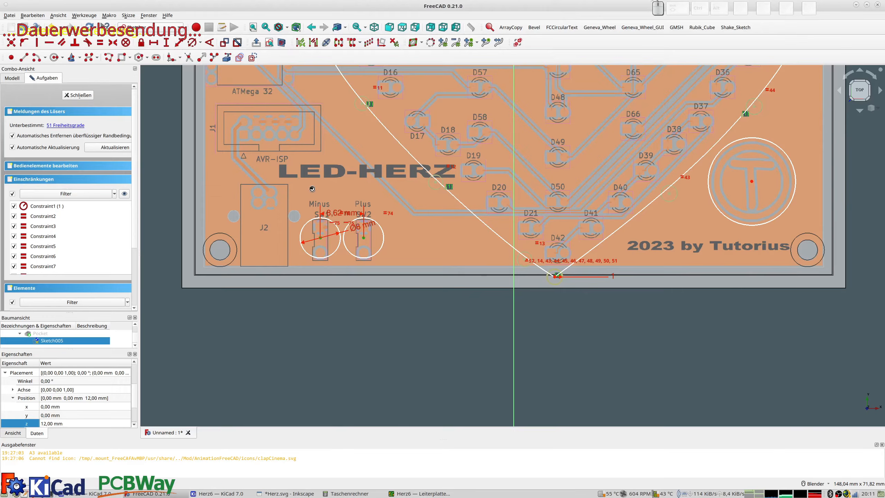
drag(343, 214, 342, 195)
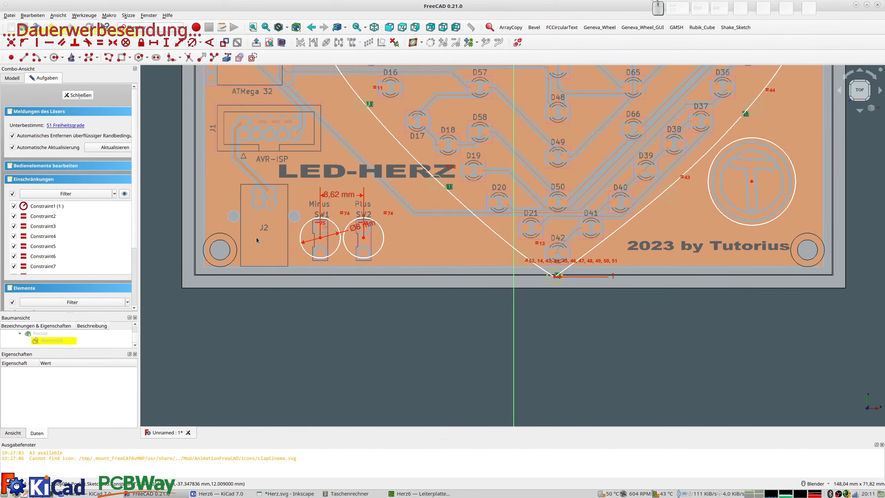
Draw a rectangle around connector J2 in the lid's pocket sketch, extending past the lower edge of the case.
scroll(255, 236, down, 2)
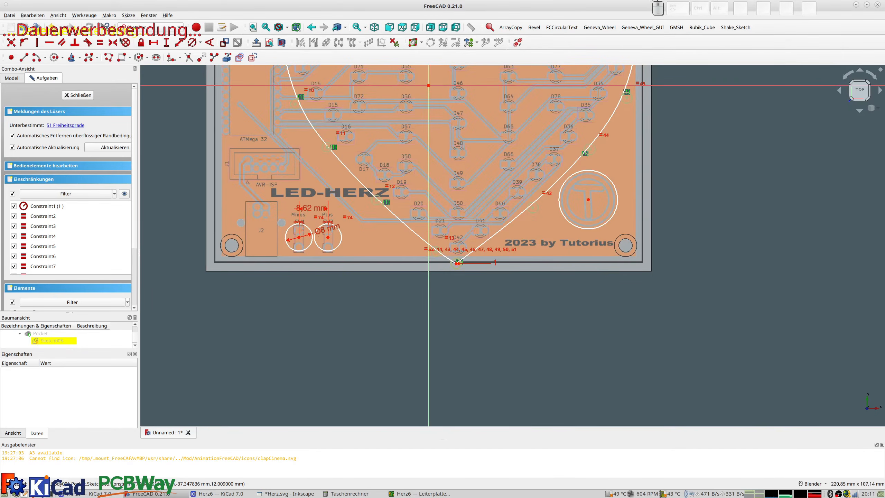
click(121, 57)
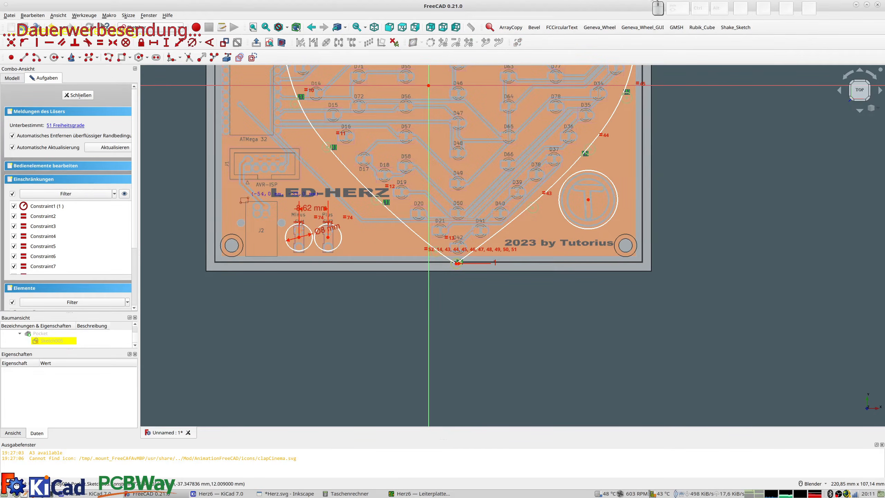
click(232, 191)
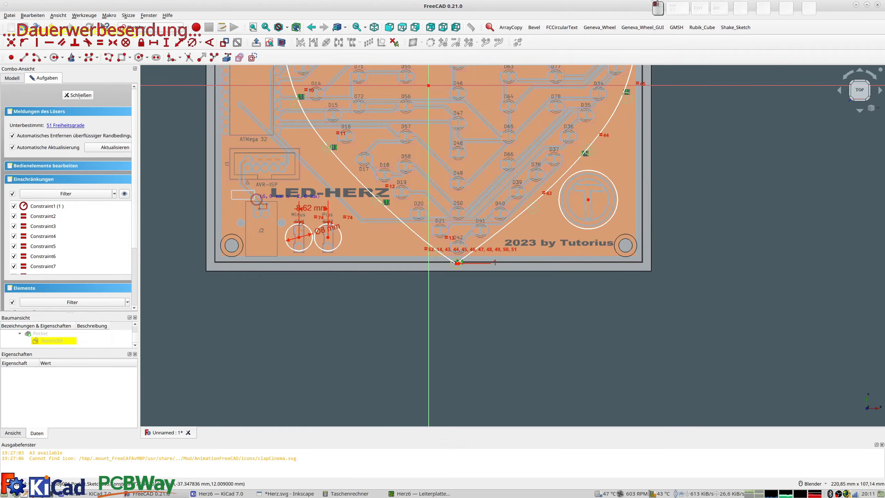
click(290, 274)
scroll(291, 255, up, 2)
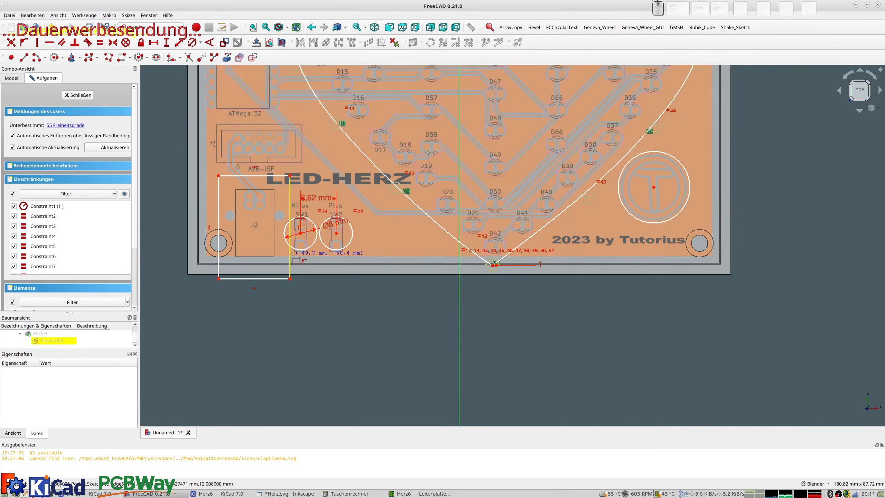
Adjust the rectangle's two side edges and its upper edge to fit closely around J2, and close the sketch.
drag(203, 215, 208, 216)
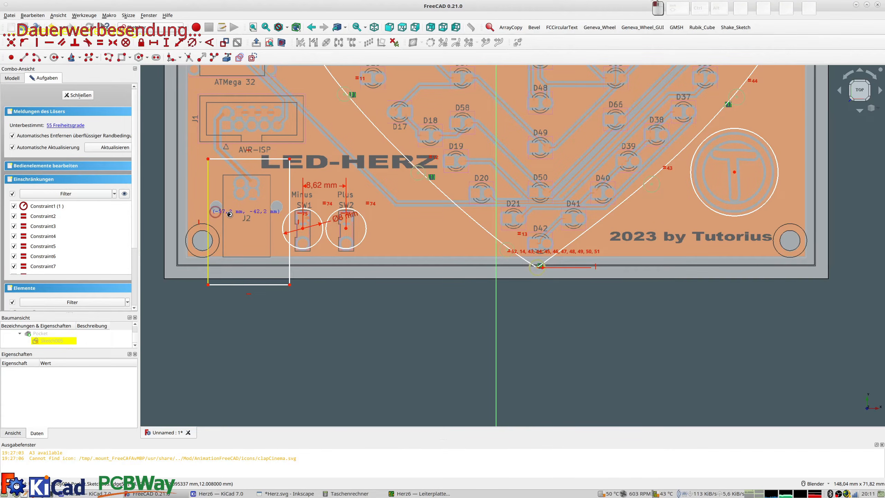
drag(290, 205, 274, 205)
drag(207, 213, 216, 213)
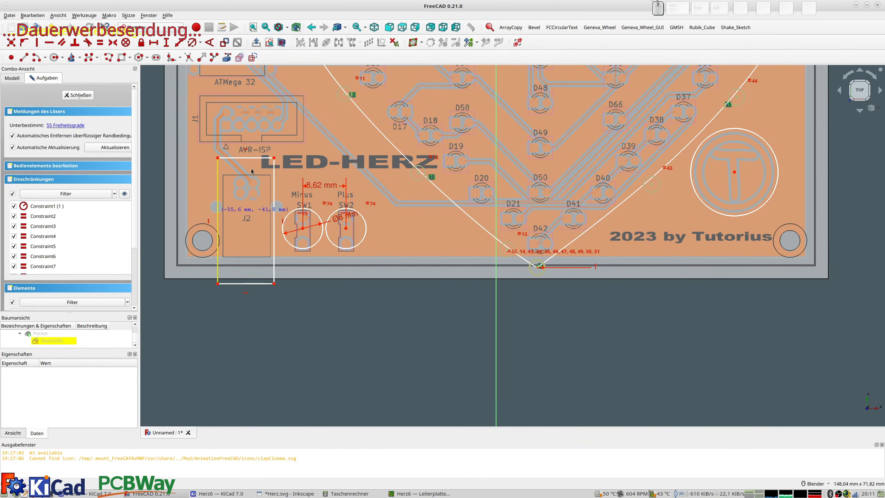
drag(258, 160, 259, 169)
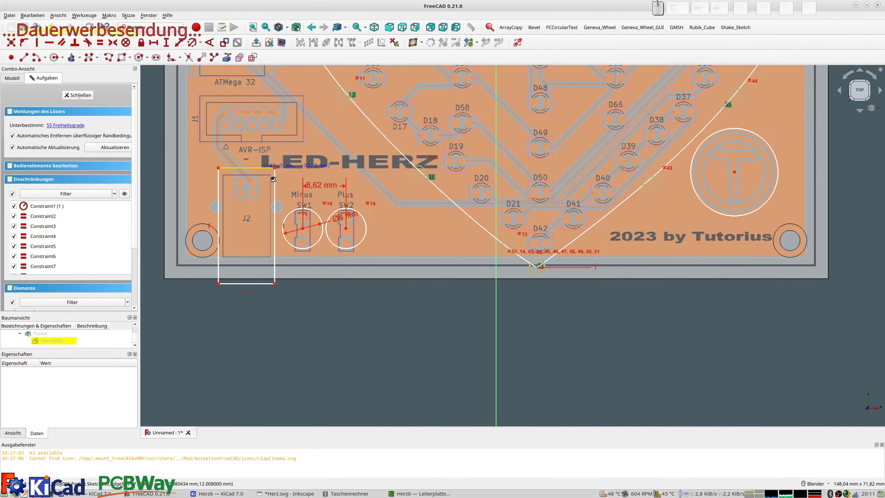
click(78, 95)
Copy the lid pocket's sketch, Sketch005, excluding Pad004 and all other dependent objects.
mouse_move(279, 181)
middle_down()
mouse_move(354, 207)
mouse_move(401, 164)
mouse_move(364, 196)
middle_up()
scroll(314, 272, up, 2)
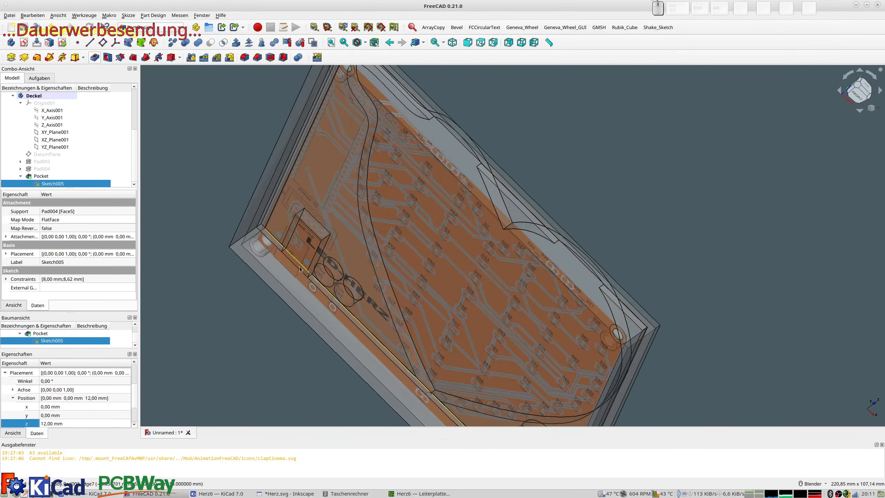
middle_drag(292, 268, 280, 290)
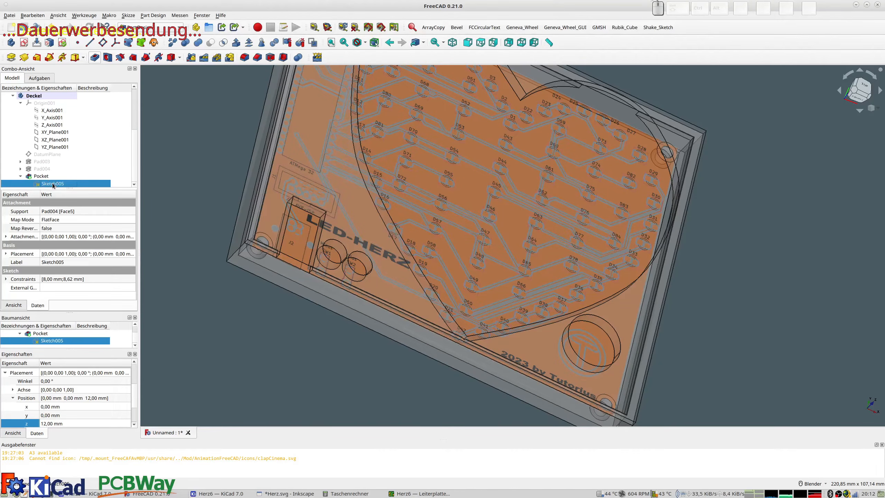
key(ctrl+c)
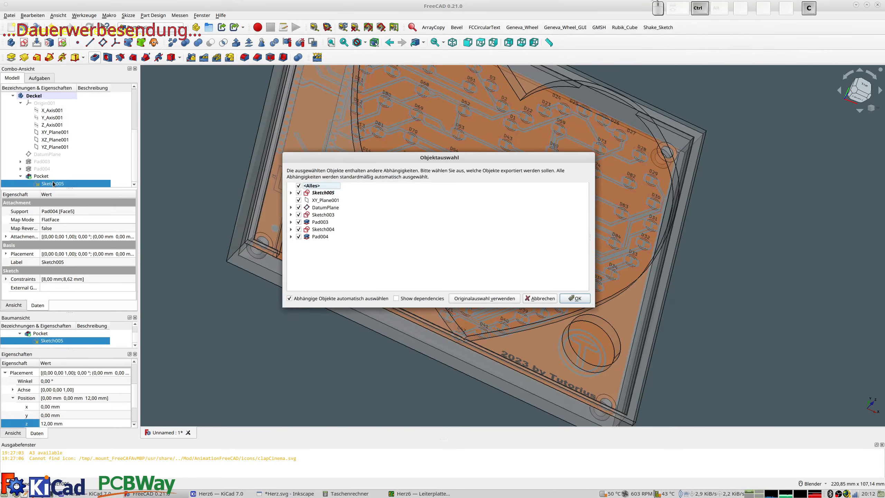
click(291, 193)
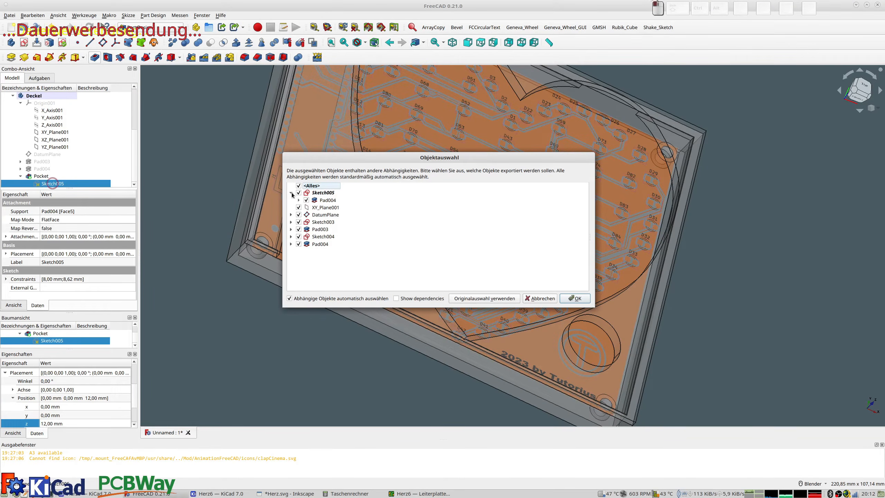
click(306, 200)
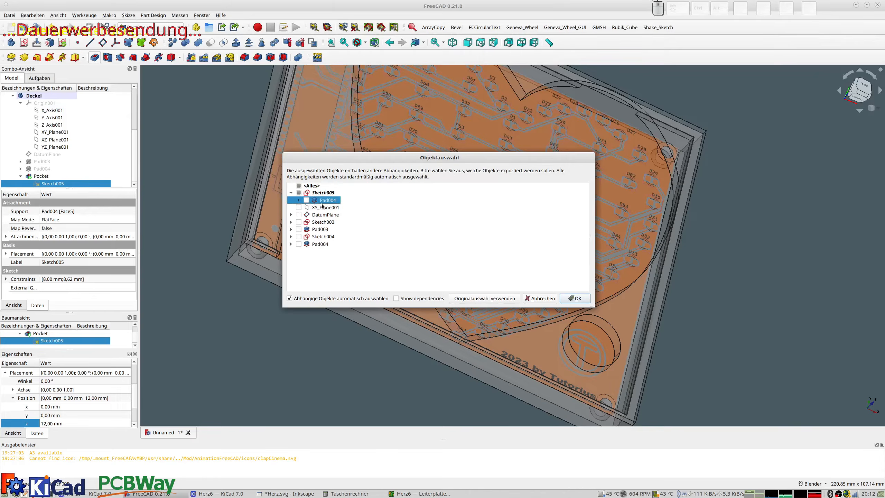
click(579, 301)
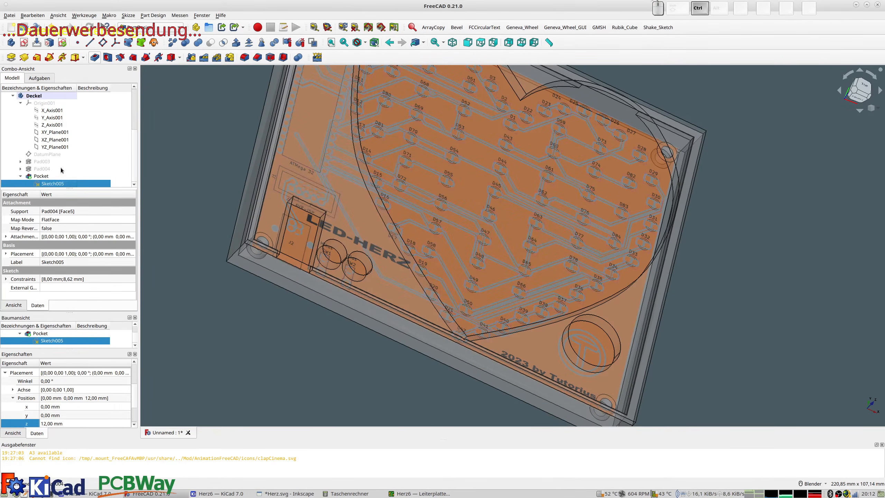
Paste the copied sketch and move it into the Box body.
scroll(40, 180, up, 3)
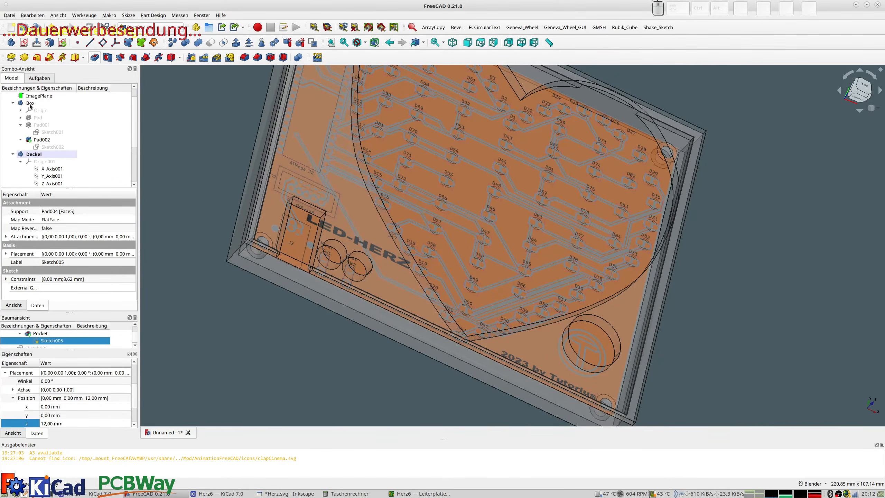
scroll(36, 138, down, 3)
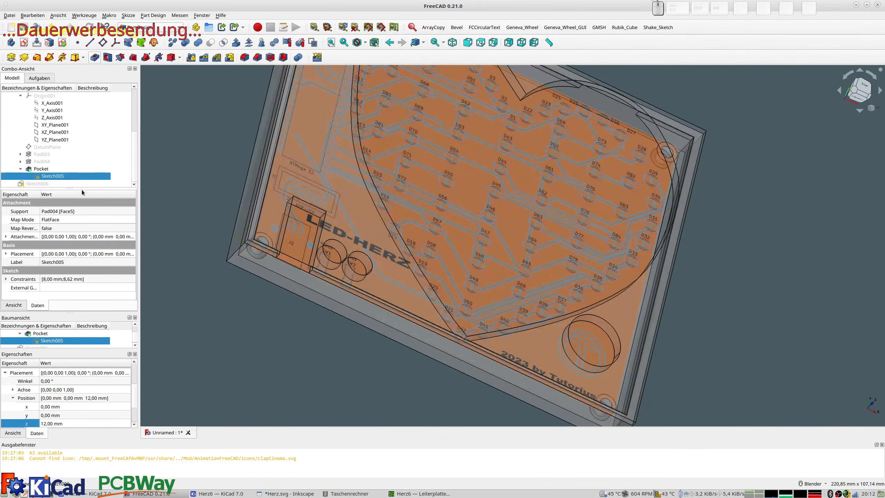
mouse_move(82, 188)
mouse_down()
mouse_move(80, 270)
mouse_move(35, 263)
mouse_move(34, 119)
mouse_up()
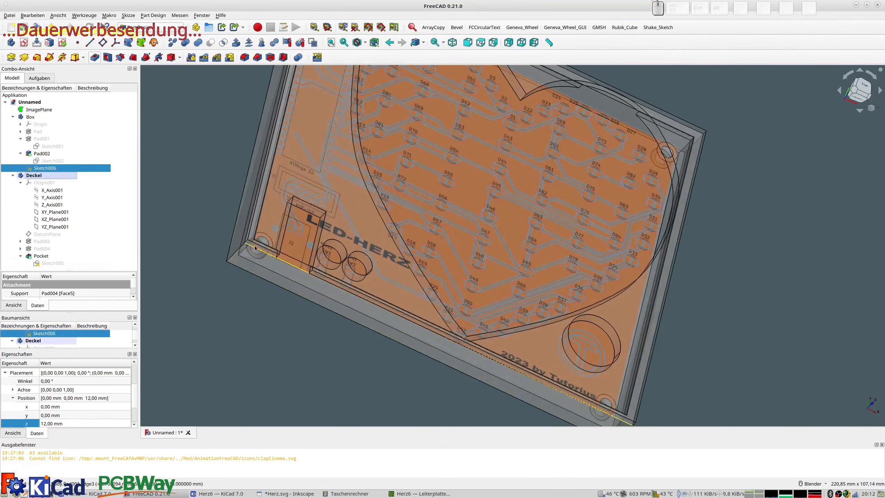
Hide the Deckel body and attach Sketch006 to the top rim face of the Box's Pad002.
click(37, 177)
key(space)
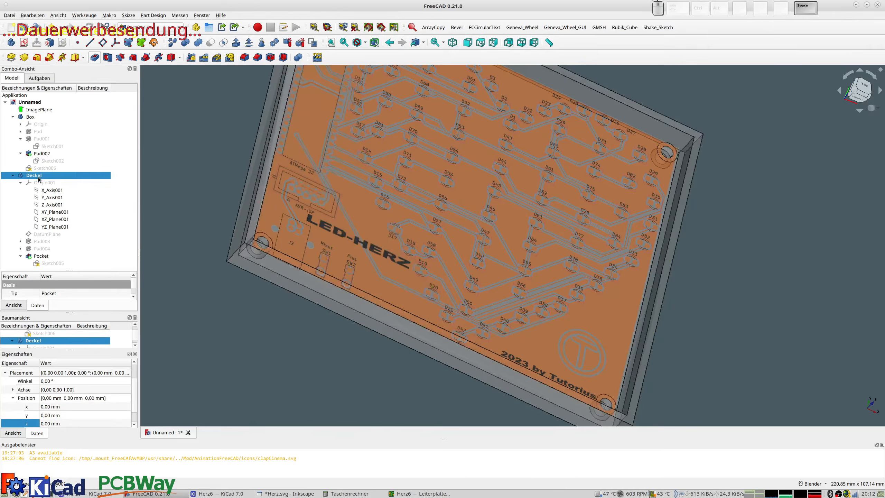
click(256, 223)
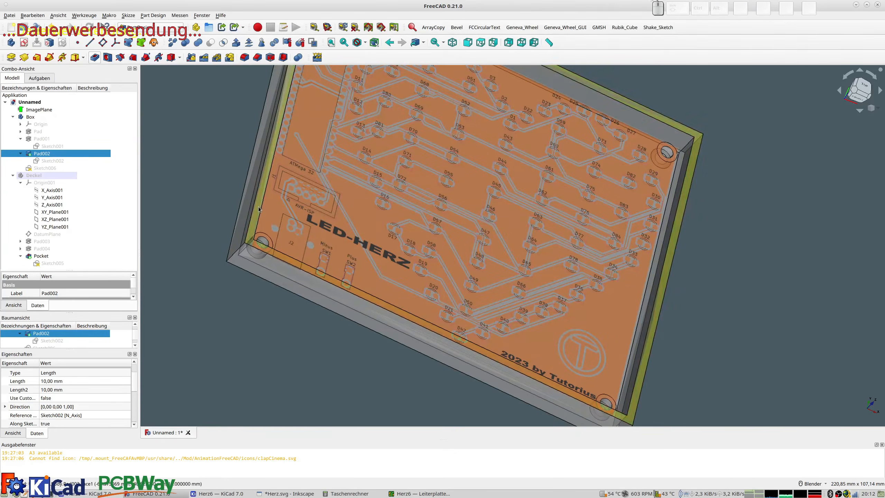
mouse_move(268, 340)
middle_down()
mouse_move(284, 326)
mouse_move(273, 332)
middle_up()
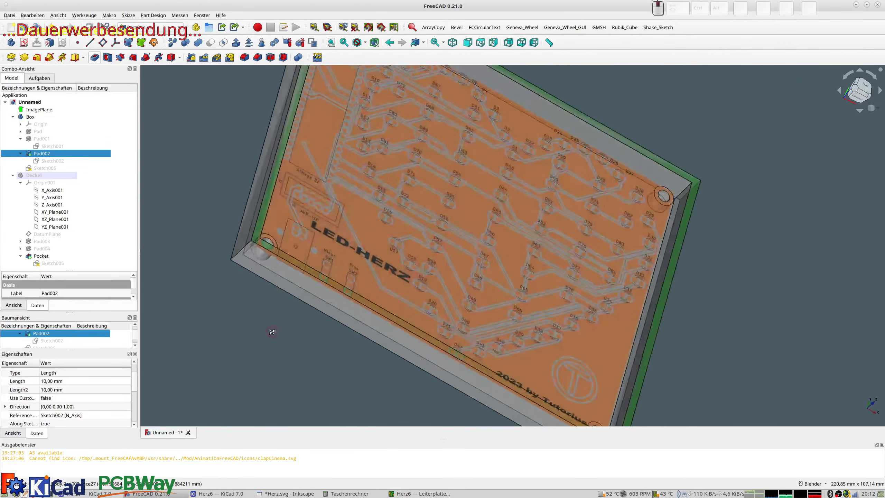
click(49, 43)
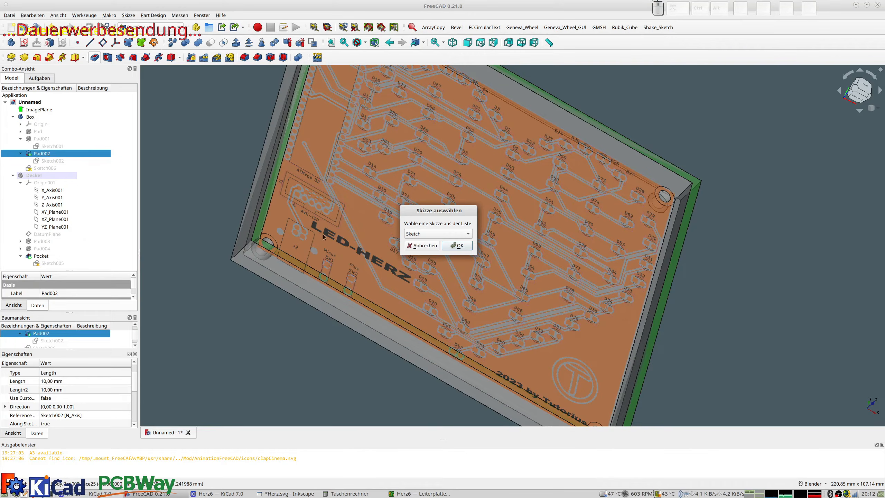
click(418, 233)
click(426, 292)
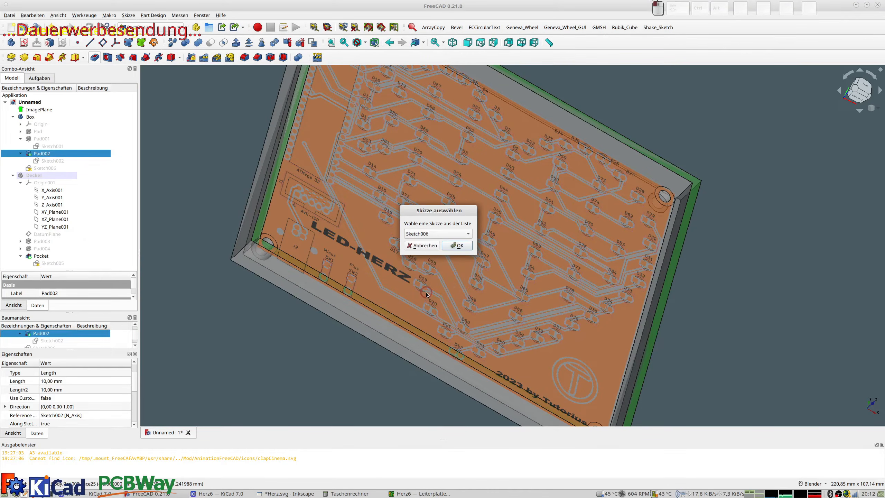
click(458, 246)
click(513, 245)
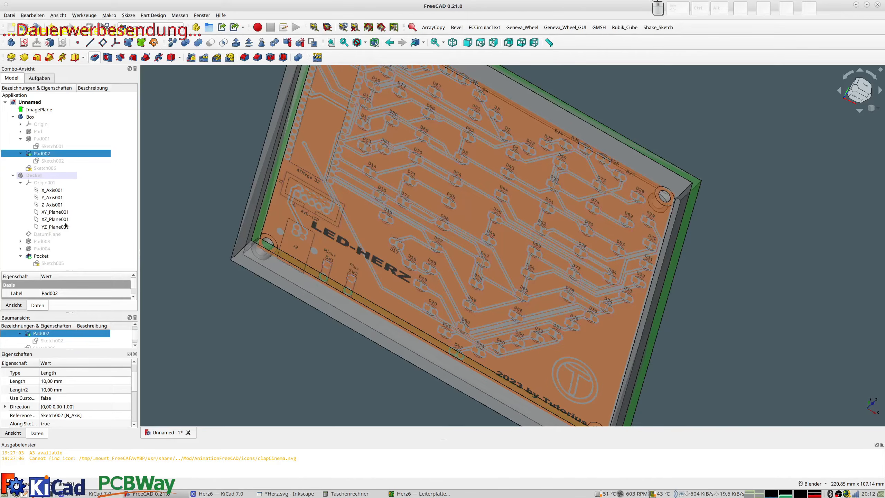
Convert both heart halves, the logo circle and the SW1 and SW2 circles in Sketch006 to construction geometry, and close the sketch.
double_click(41, 168)
mouse_move(408, 189)
shift+middle_down()
mouse_move(356, 213)
mouse_move(330, 212)
shift+middle_up()
scroll(330, 212, down, 2)
scroll(330, 213, down, 1)
click(330, 212)
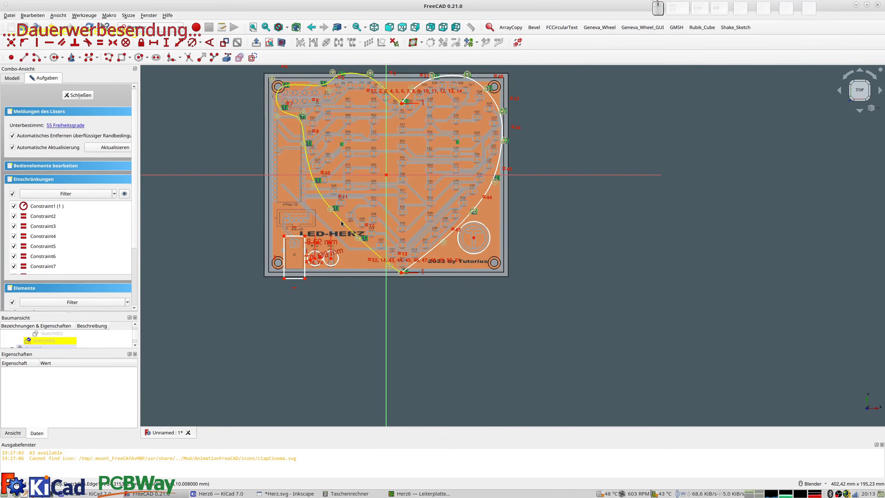
click(450, 237)
click(458, 245)
click(334, 265)
click(317, 267)
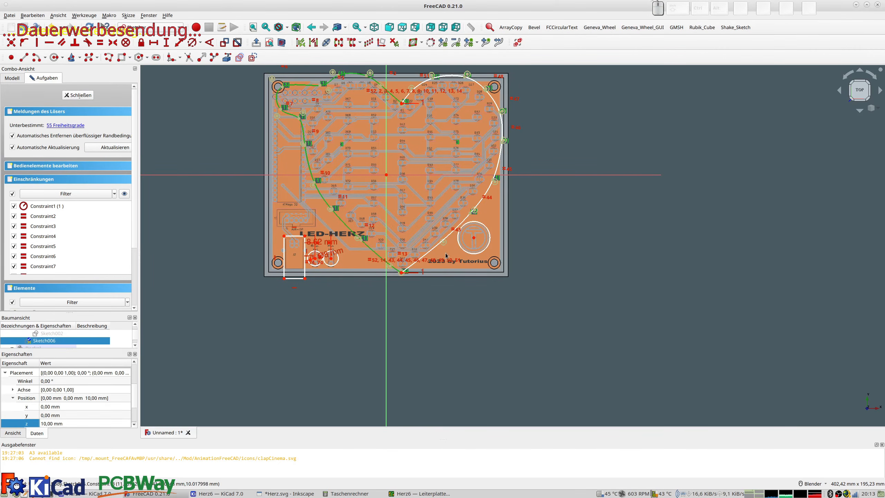
click(428, 253)
click(462, 251)
scroll(338, 264, up, 3)
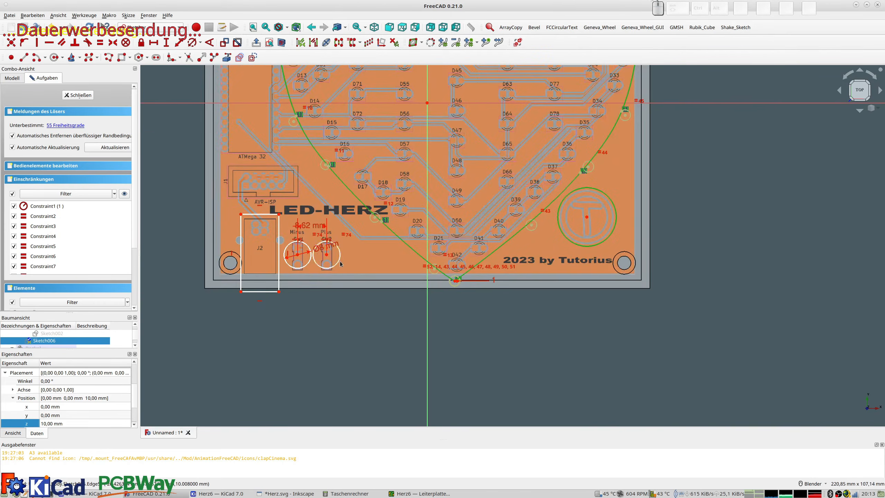
click(339, 262)
click(308, 266)
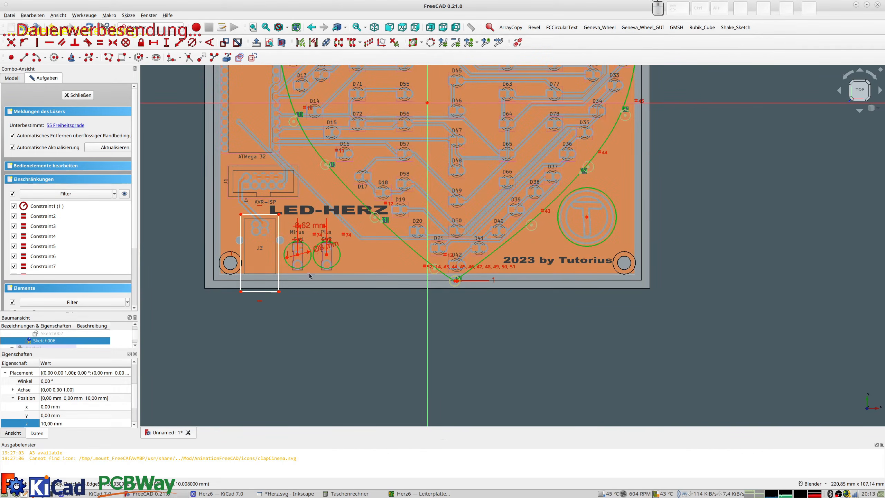
click(253, 58)
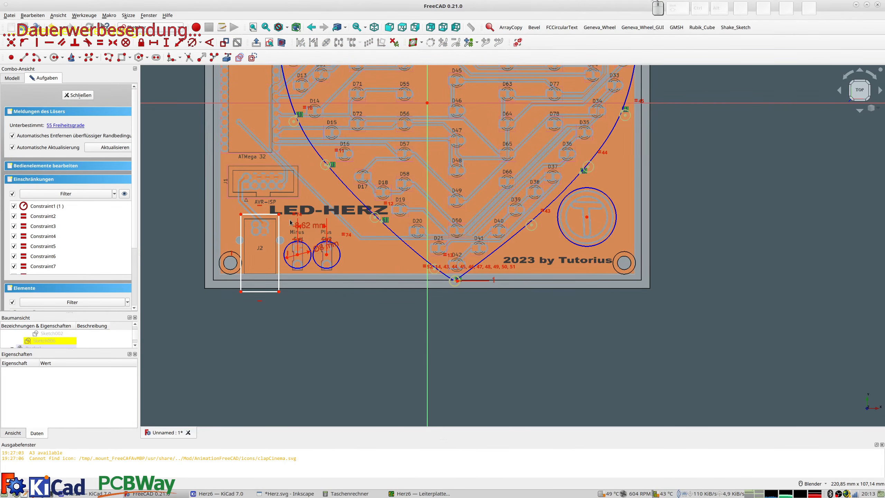
scroll(290, 222, down, 5)
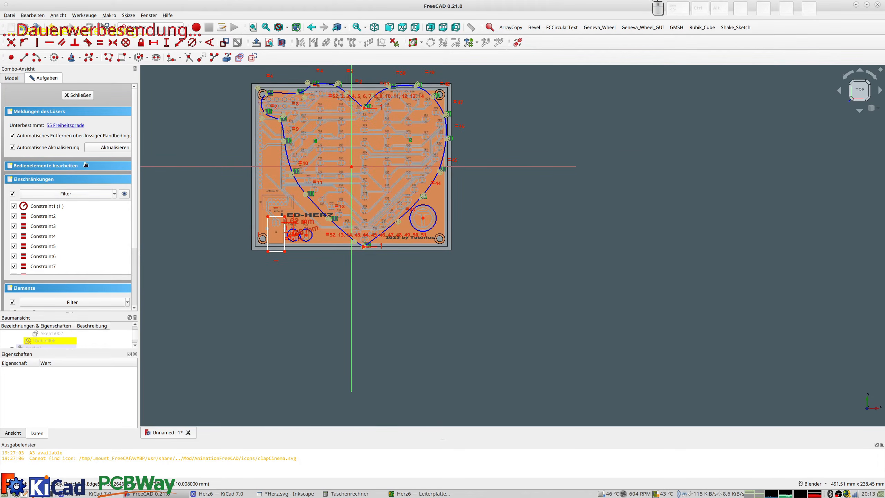
click(78, 94)
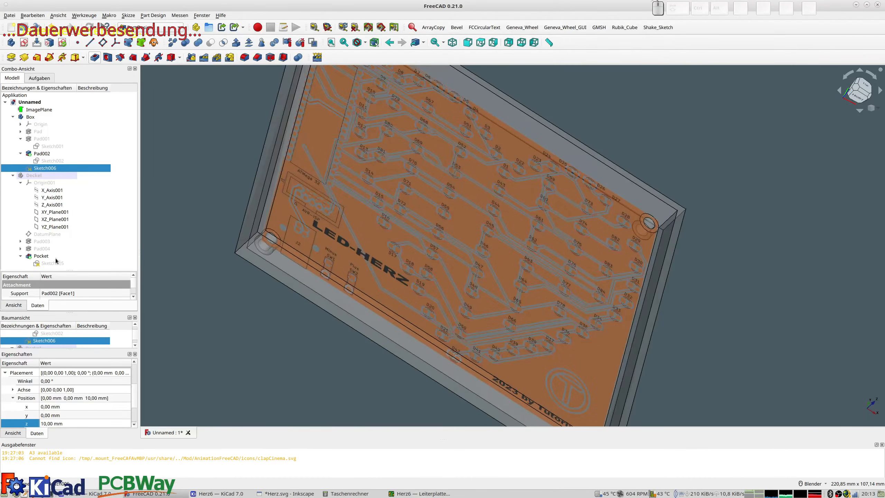
Make the Box body active and select its Sketch006.
click(96, 59)
click(515, 247)
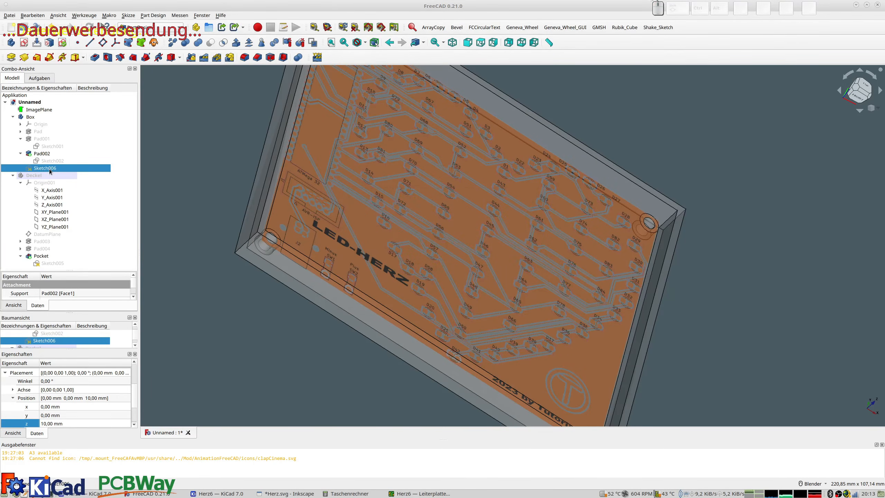
click(37, 118)
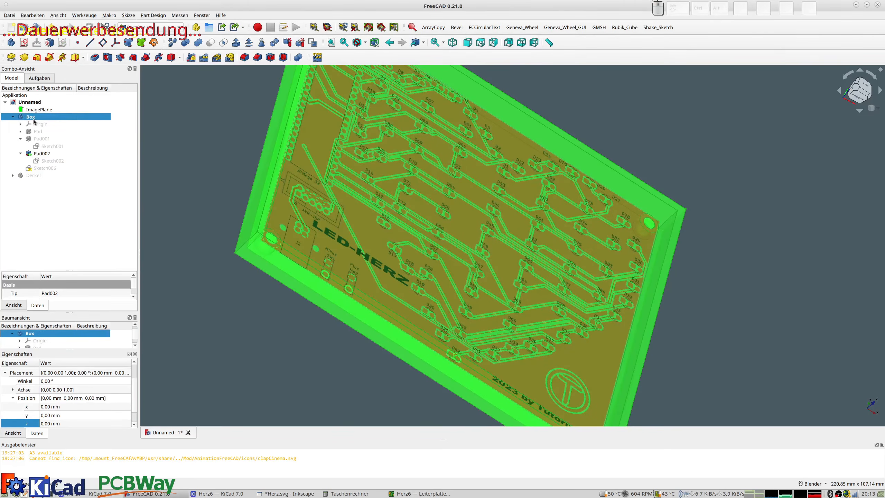
click(41, 155)
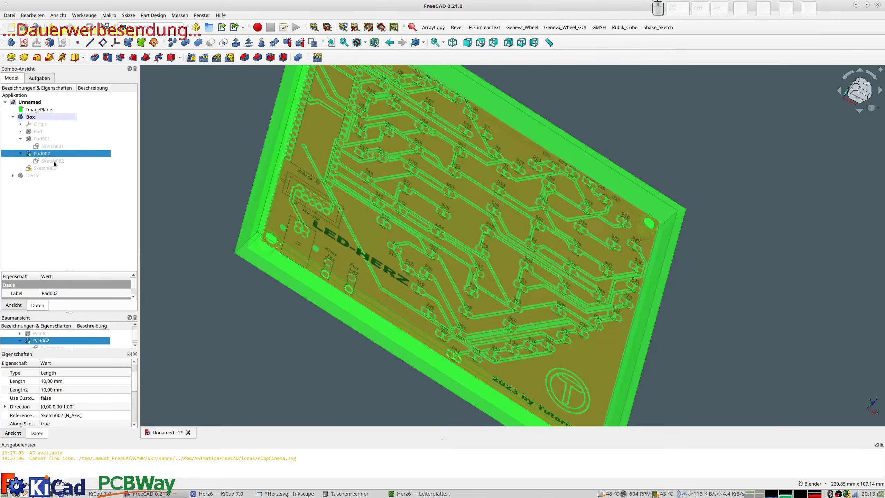
click(45, 169)
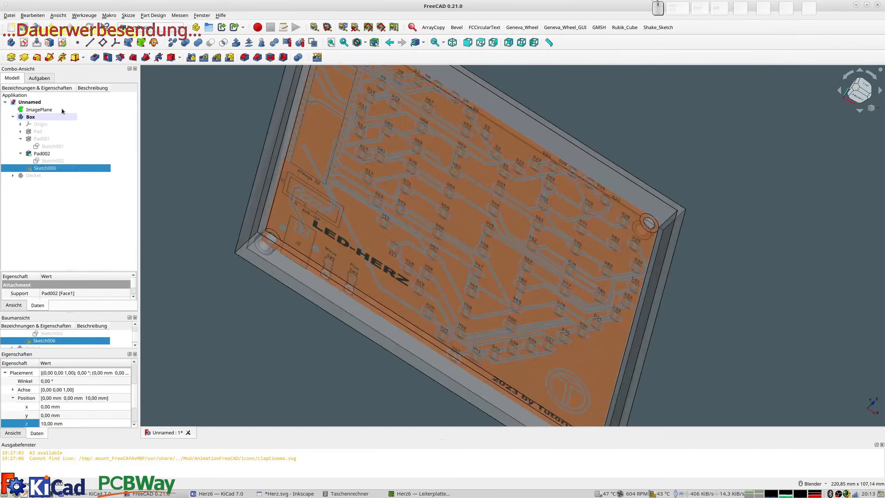
Cut Sketch006 as a 7 mm deep pocket into the Box wall at the J2 connector.
click(94, 60)
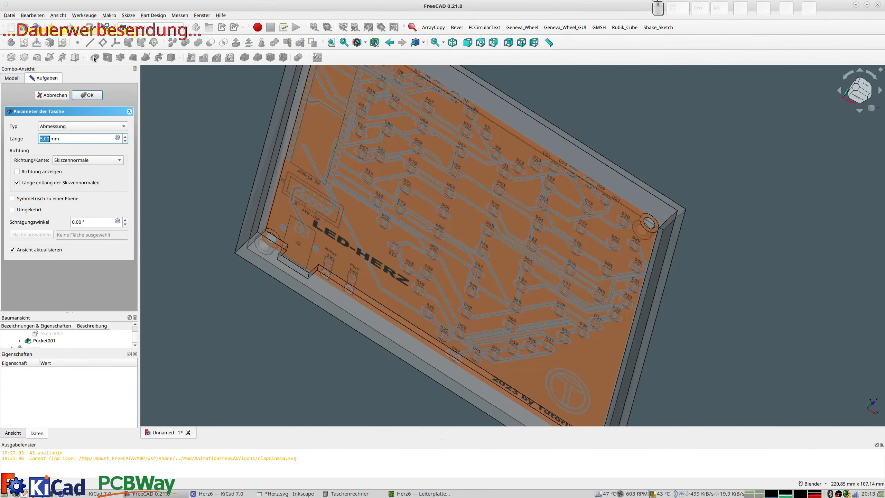
middle_drag(300, 251, 420, 300)
scroll(365, 258, up, 1)
scroll(365, 259, up, 1)
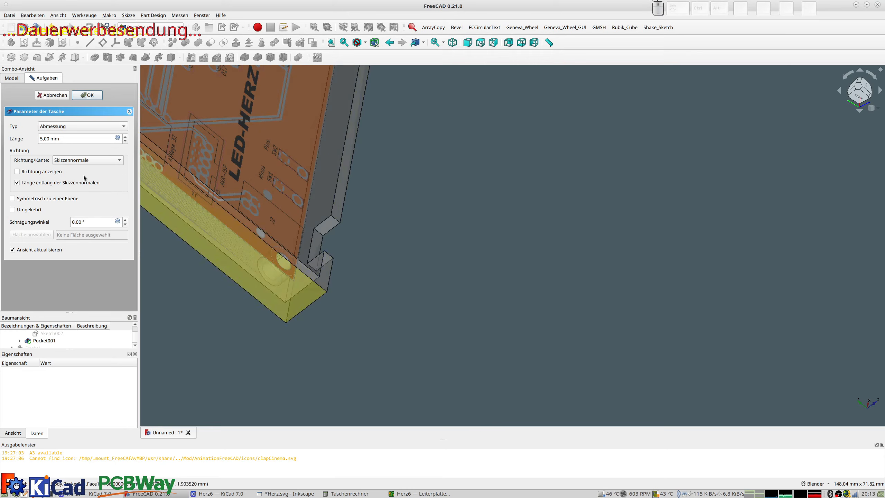
click(125, 137)
click(125, 136)
middle_drag(223, 164, 426, 201)
scroll(246, 138, down, 3)
key(1)
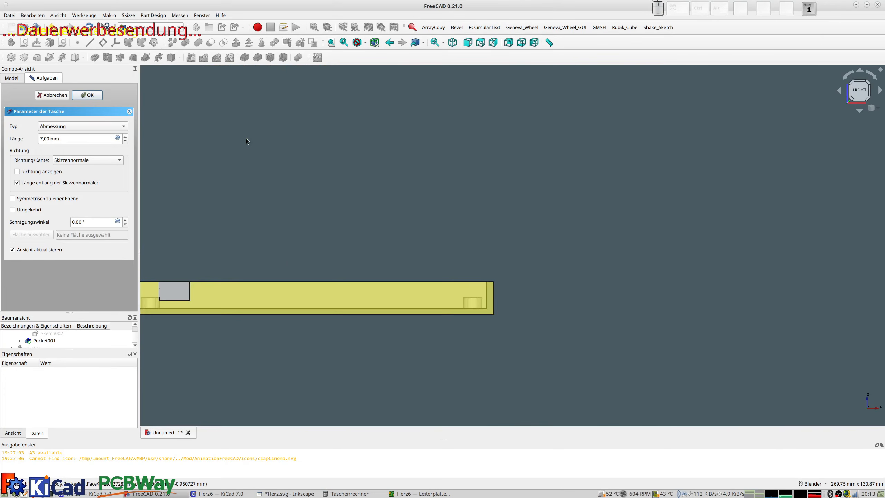
shift+middle_drag(254, 240, 435, 211)
scroll(364, 276, up, 1)
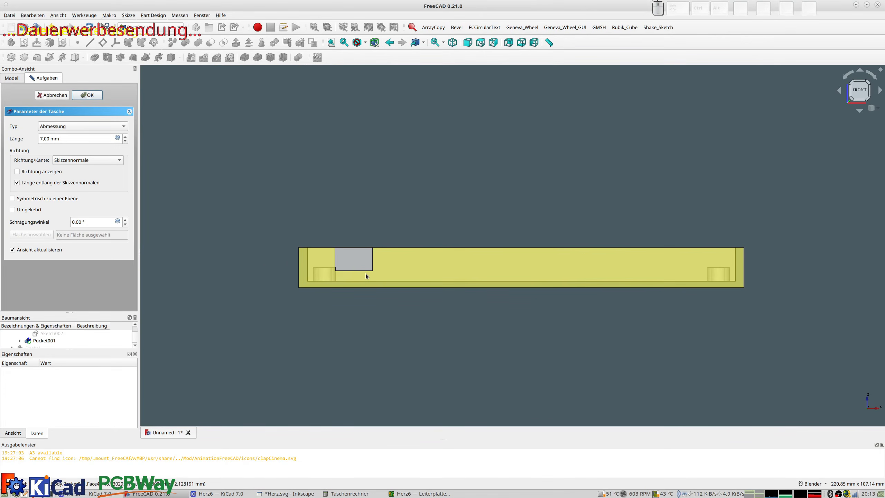
middle_drag(371, 258, 384, 288)
click(89, 95)
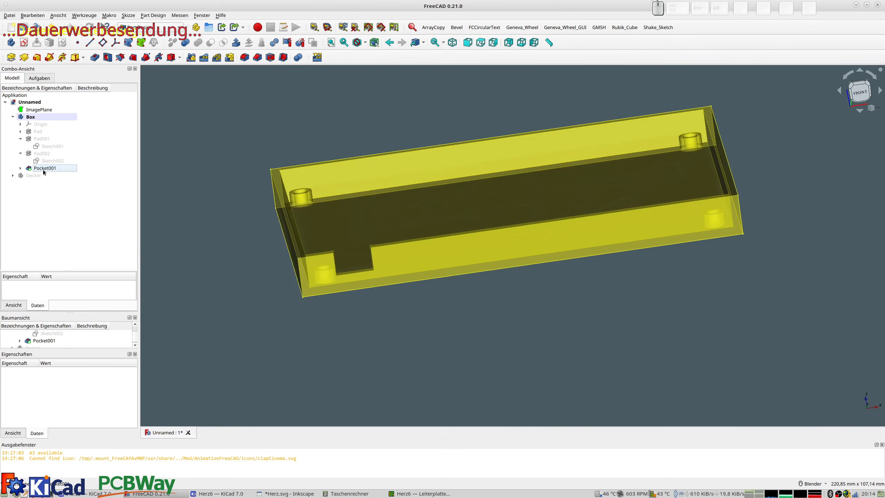
Show the Deckel body again and examine how the lid and its J2 cut-out line up with the Box.
click(33, 178)
key(space)
middle_drag(401, 260, 359, 259)
middle_drag(510, 220, 493, 303)
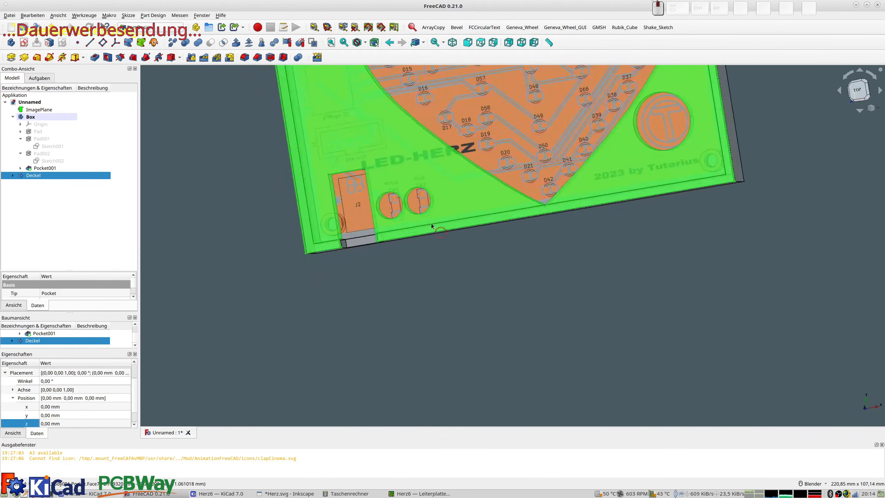
scroll(451, 203, down, 4)
middle_drag(462, 197, 572, 172)
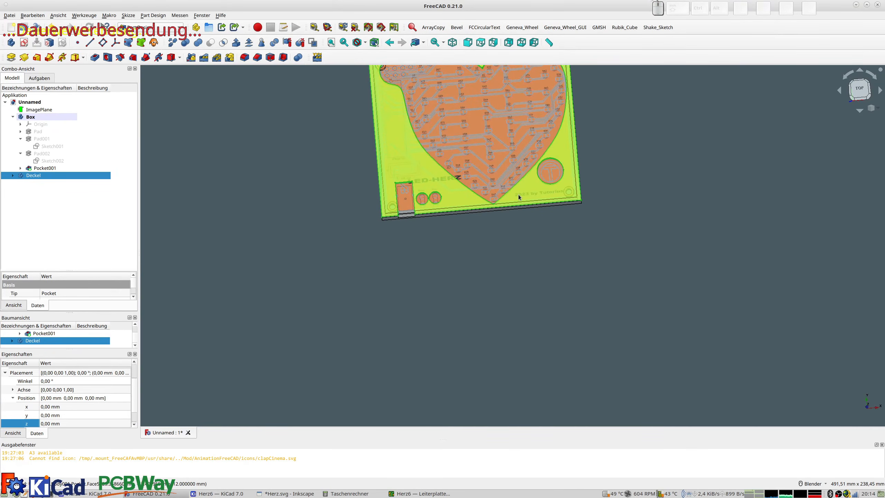
scroll(519, 194, up, 3)
middle_drag(510, 193, 518, 216)
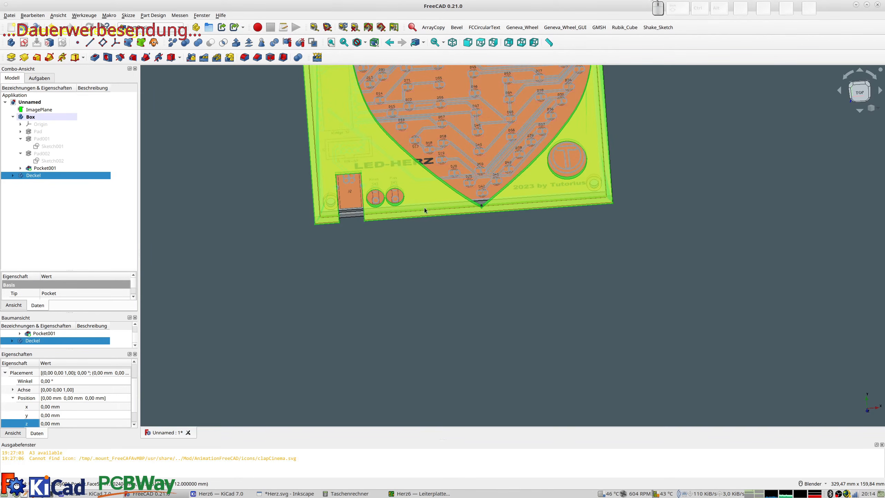
scroll(412, 197, down, 3)
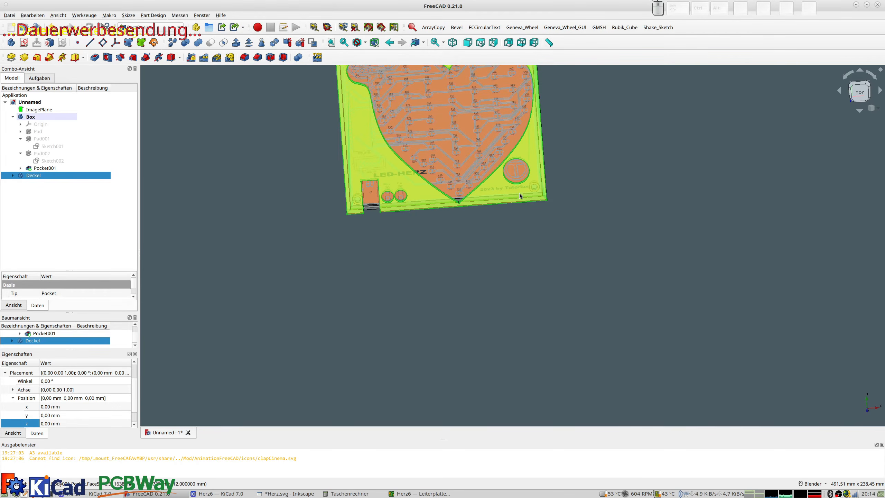
key(2)
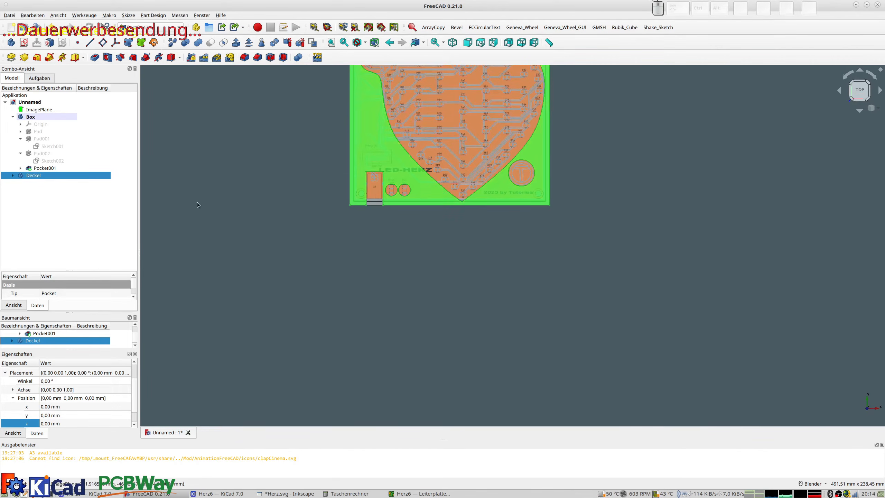
Make the Deckel body active and create a new sketch on the lid's top face.
double_click(32, 177)
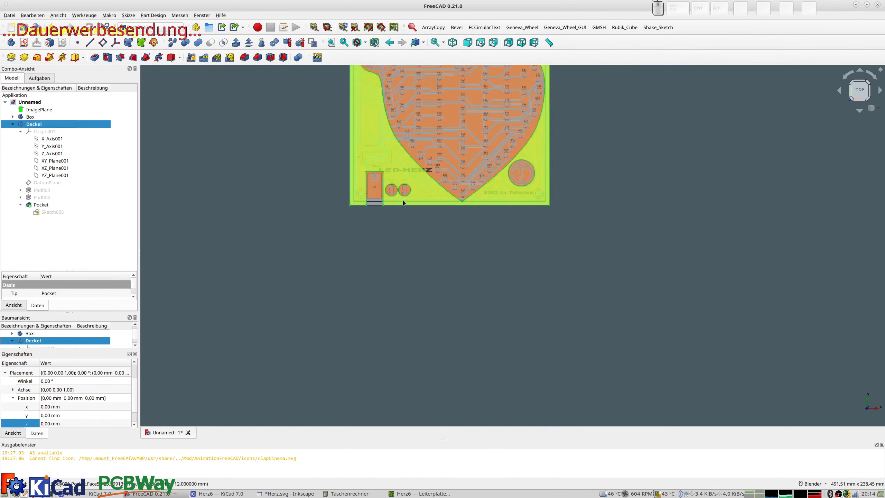
middle_drag(467, 291, 432, 219)
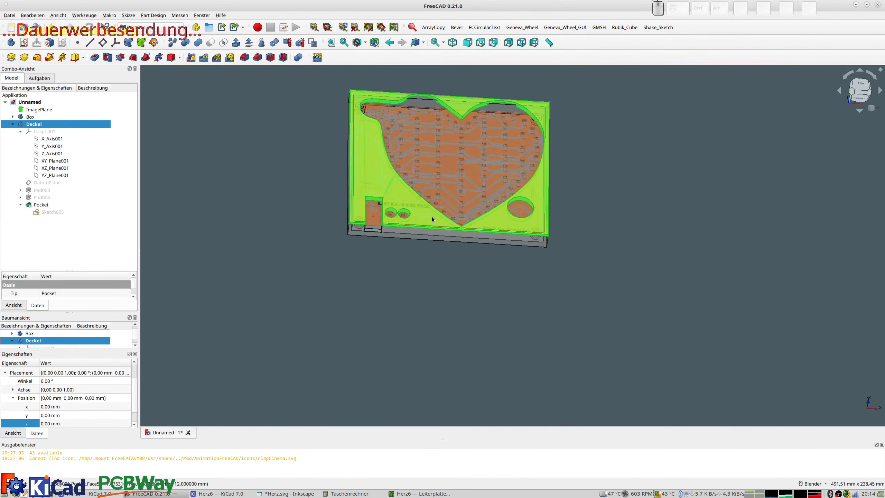
click(424, 220)
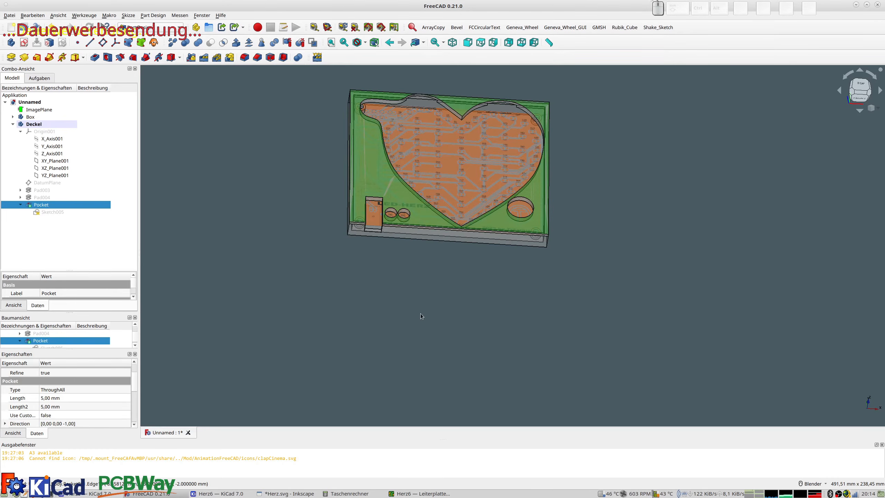
scroll(421, 317, up, 3)
middle_drag(422, 317, 455, 275)
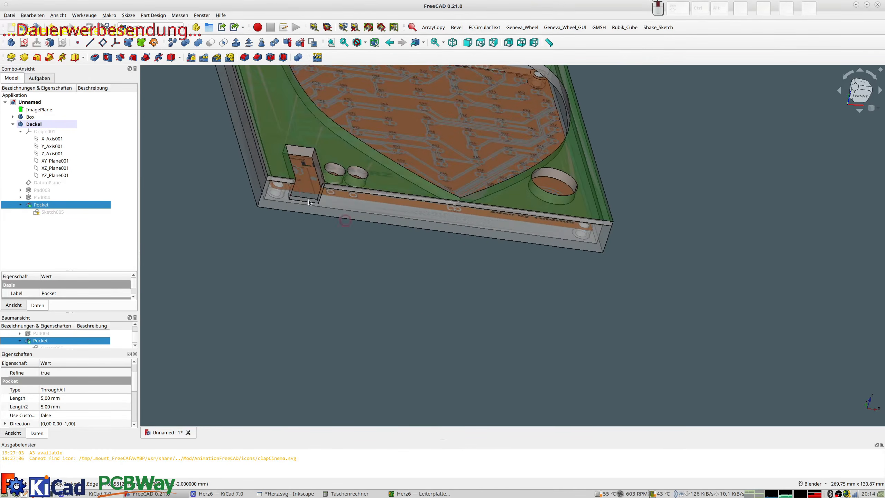
click(24, 42)
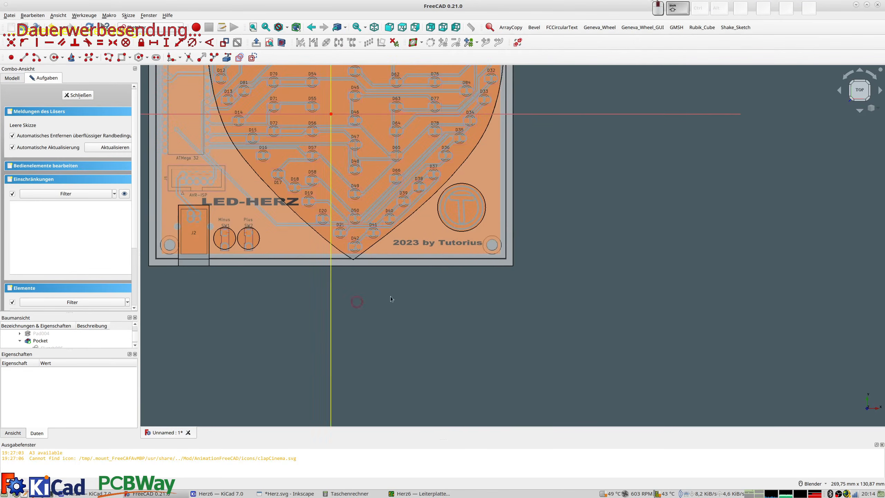
Draw a horizontal slot and move its end centres onto the "2023 by Tutorius" lettering, about 29.7 mm apart.
scroll(435, 231, up, 3)
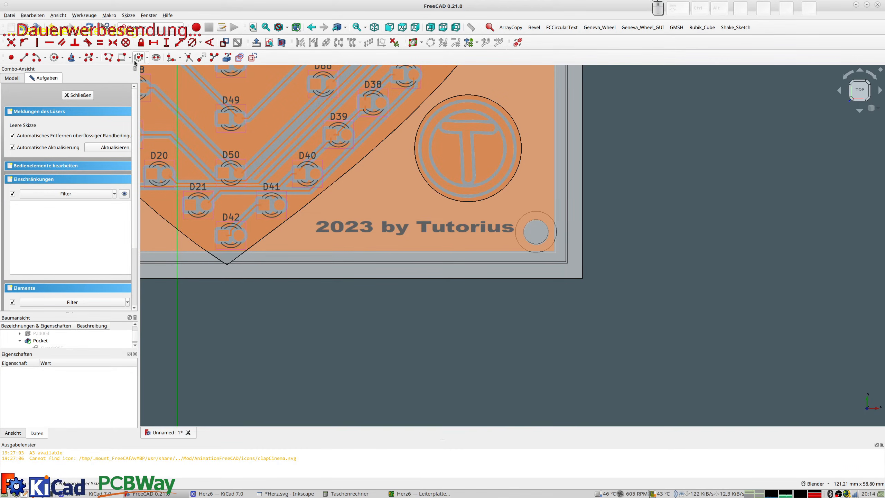
click(155, 58)
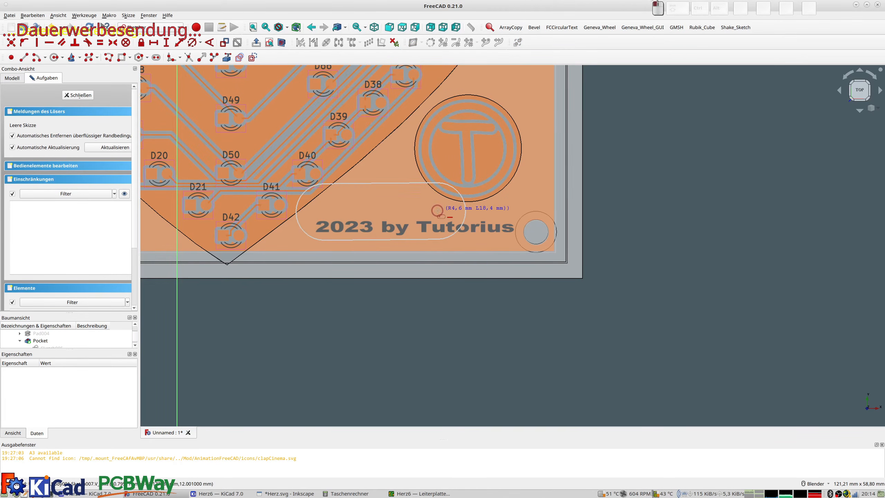
click(443, 212)
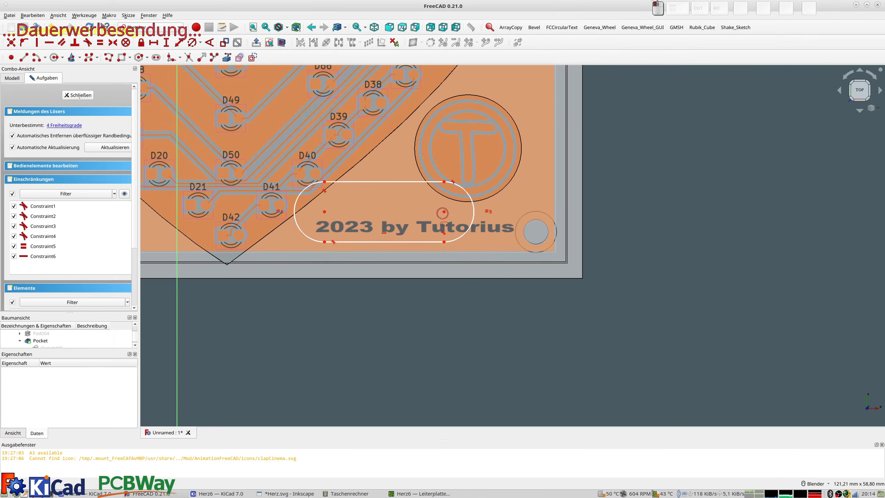
click(444, 212)
click(324, 212)
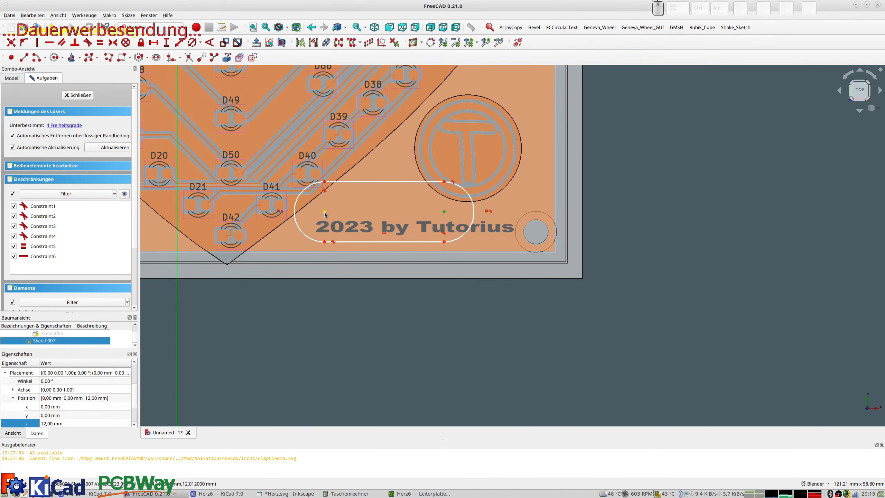
click(351, 186)
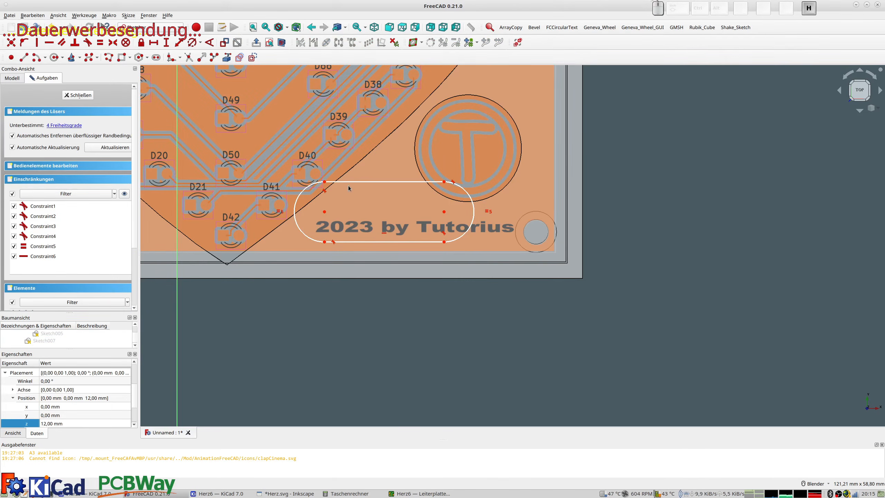
drag(324, 211, 323, 227)
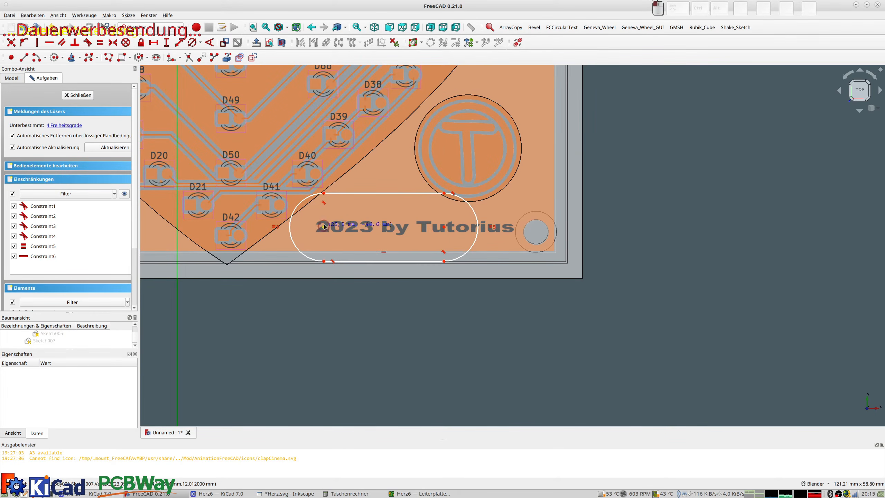
drag(444, 229, 506, 227)
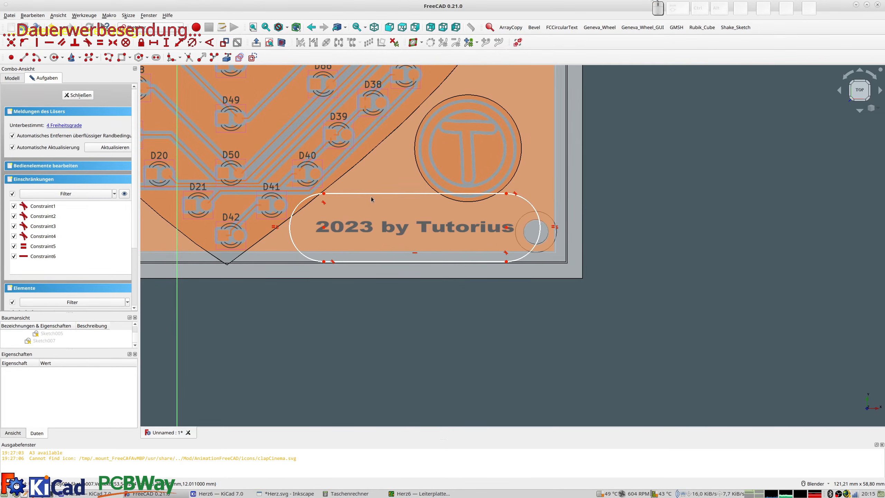
Constrain the distance between the two end centres of the "2023 by Tutorius" slot to 30 mm.
click(324, 228)
click(506, 228)
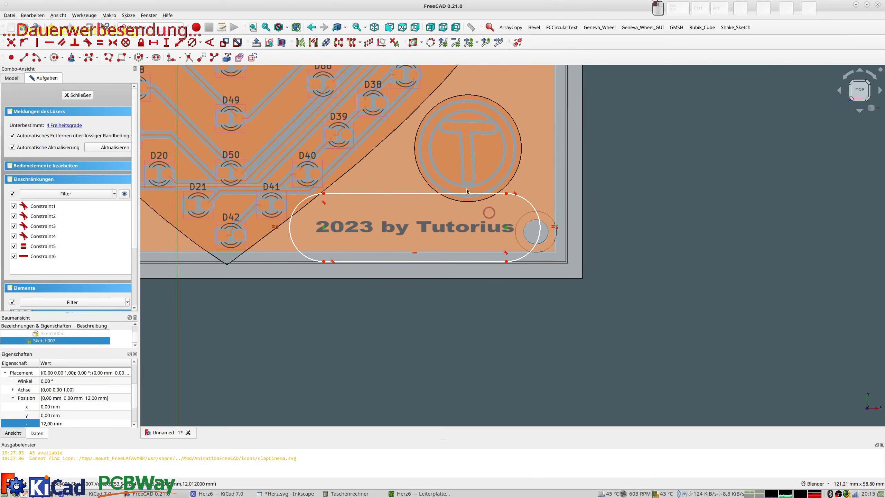
click(179, 43)
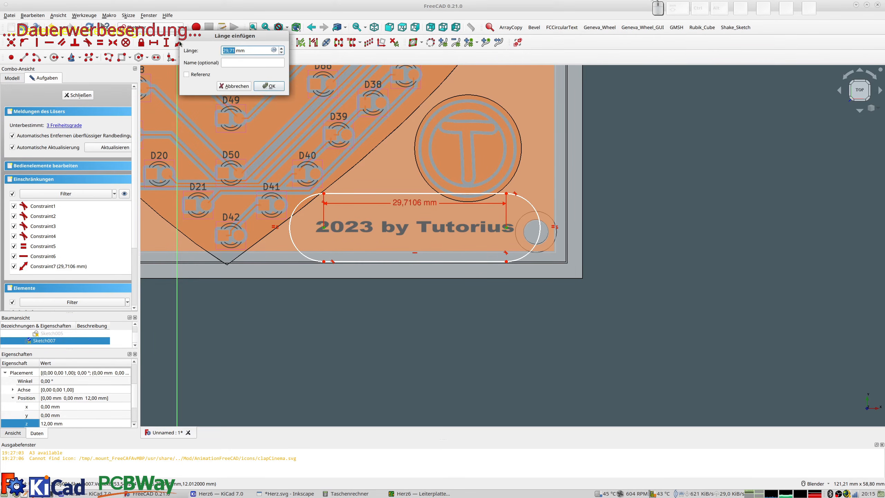
text(30)
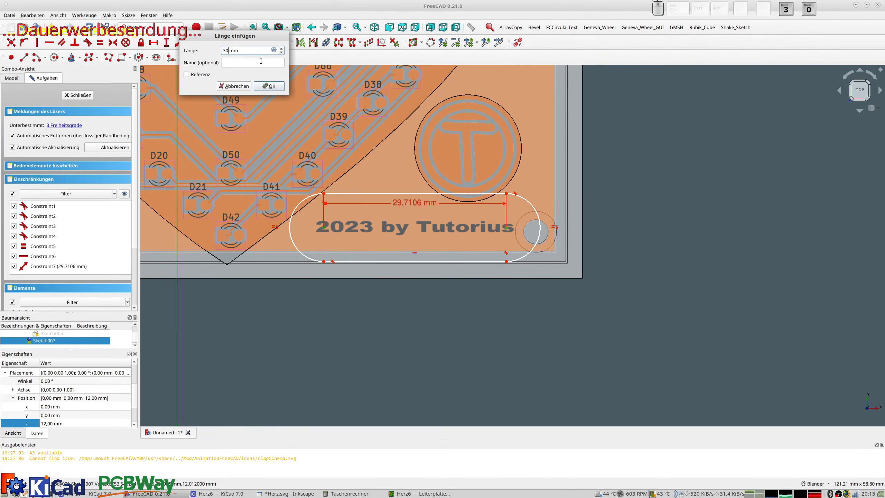
key(Return)
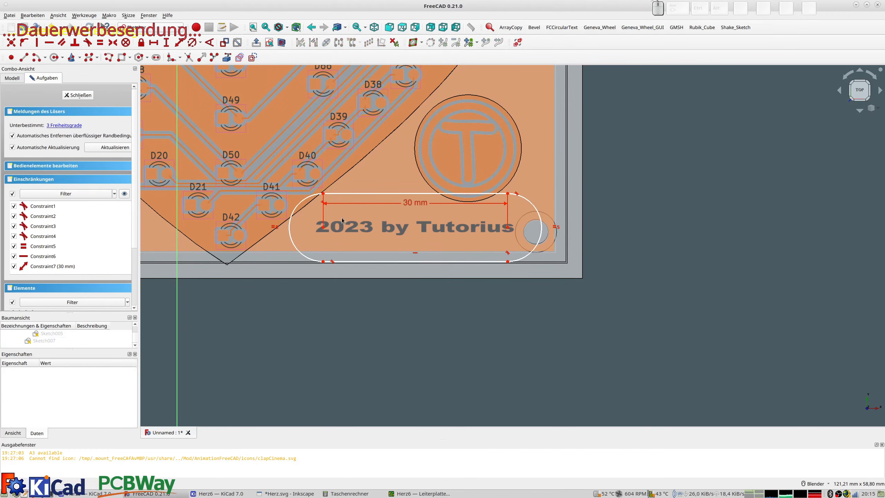
Lock the slot's left centre at its current position and narrow the slot to fit closely around the "2023 by Tutorius" lettering.
click(323, 228)
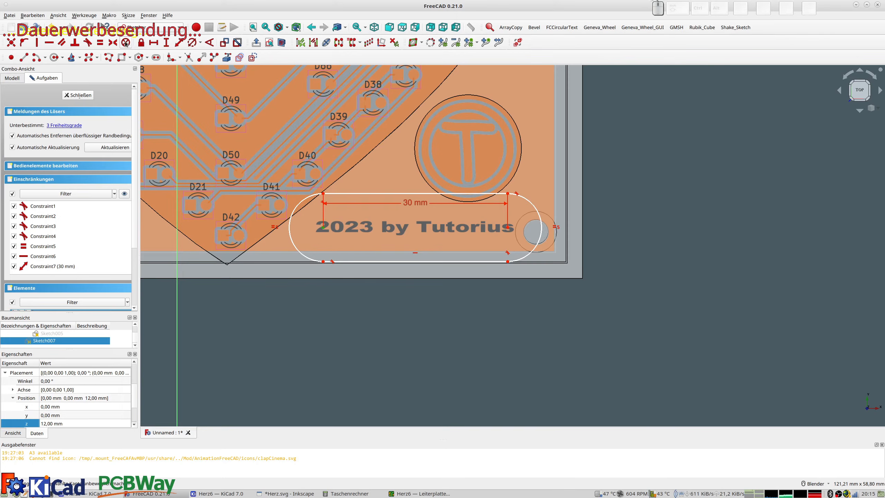
click(141, 42)
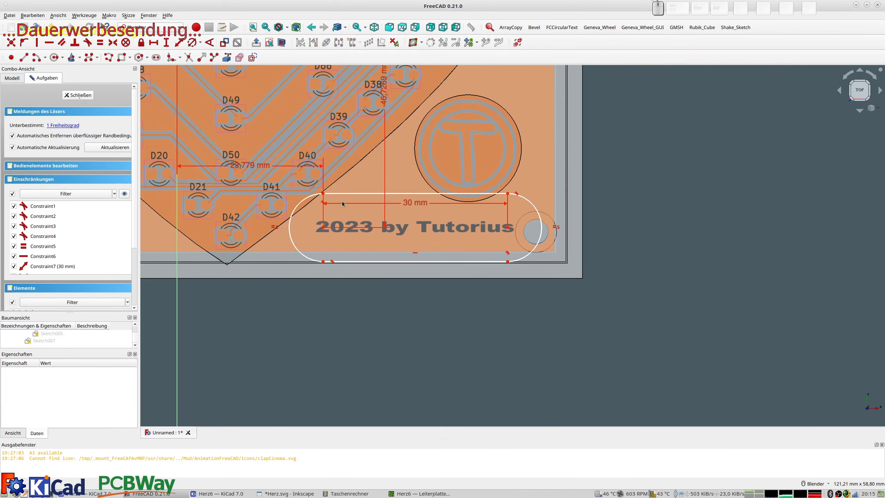
drag(354, 193, 357, 213)
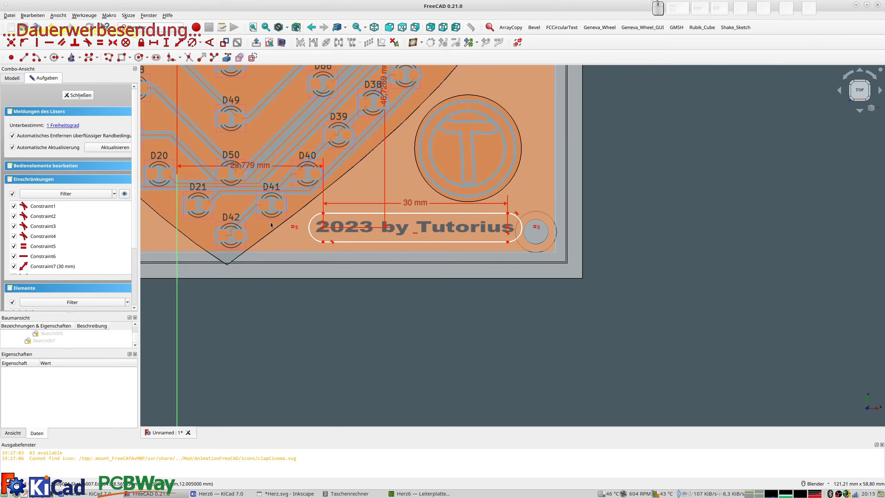
Draw a second horizontal slot centred on the LED-HERZ lettering and select its right end centre.
scroll(264, 215, down, 3)
mouse_move(270, 213)
shift+middle_down()
mouse_move(340, 211)
mouse_move(538, 268)
shift+middle_up()
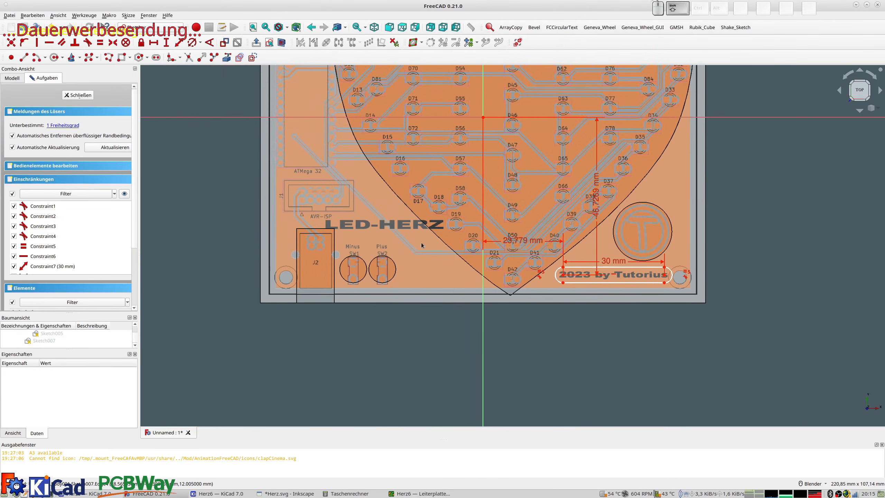
click(158, 59)
click(332, 223)
click(437, 222)
right_click(439, 229)
click(438, 222)
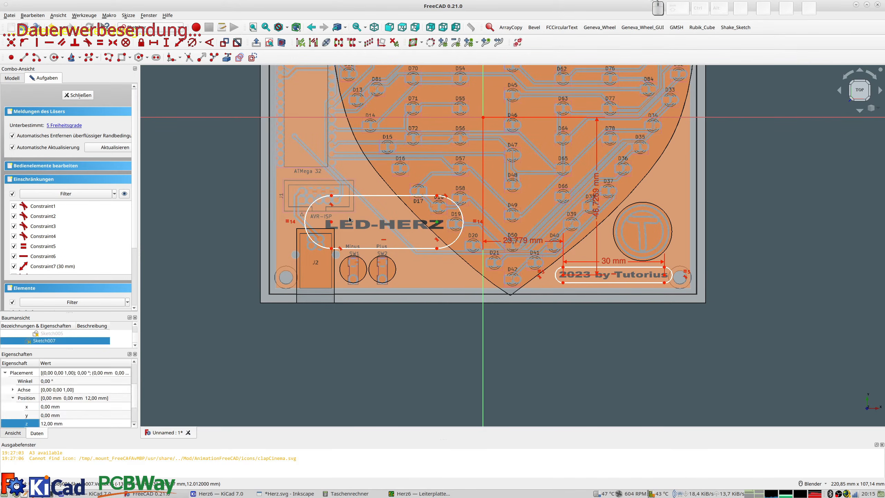
Align the LED-HERZ slot with the lettering by its left centre and constrain the distance between its two end centres to 31 mm.
click(333, 223)
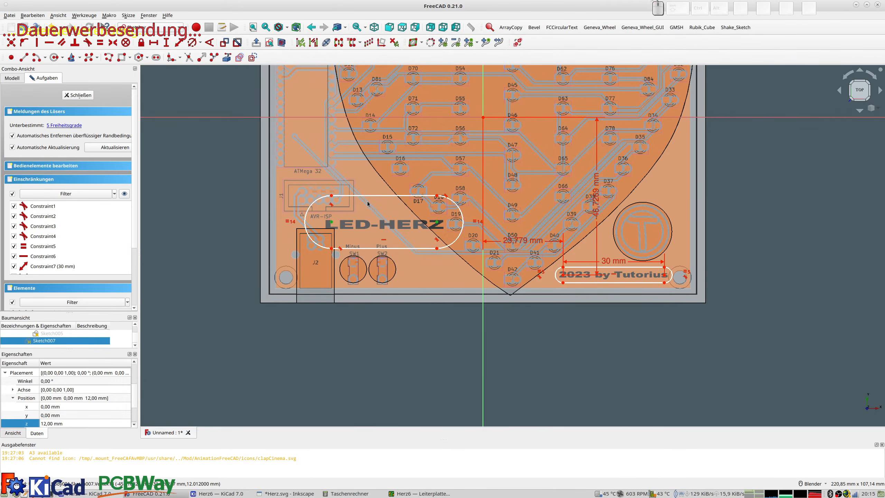
key(h)
drag(330, 223, 330, 225)
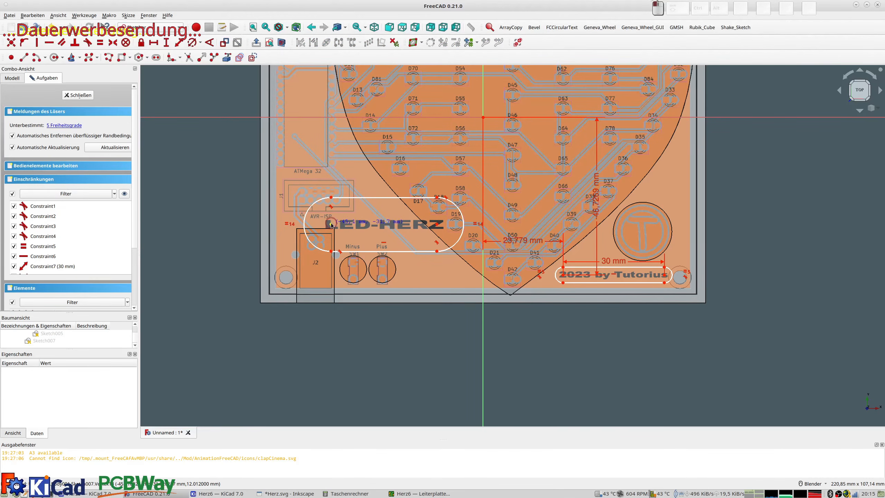
click(330, 224)
click(437, 225)
click(179, 42)
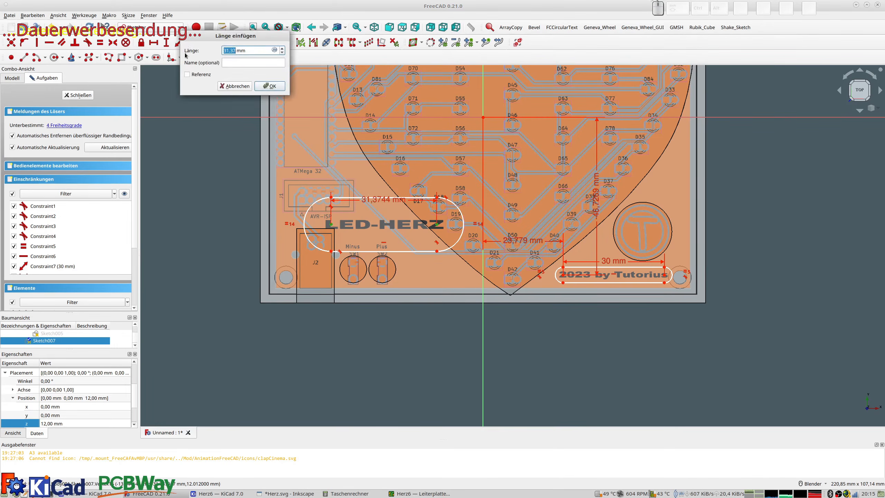
text(31)
key(Return)
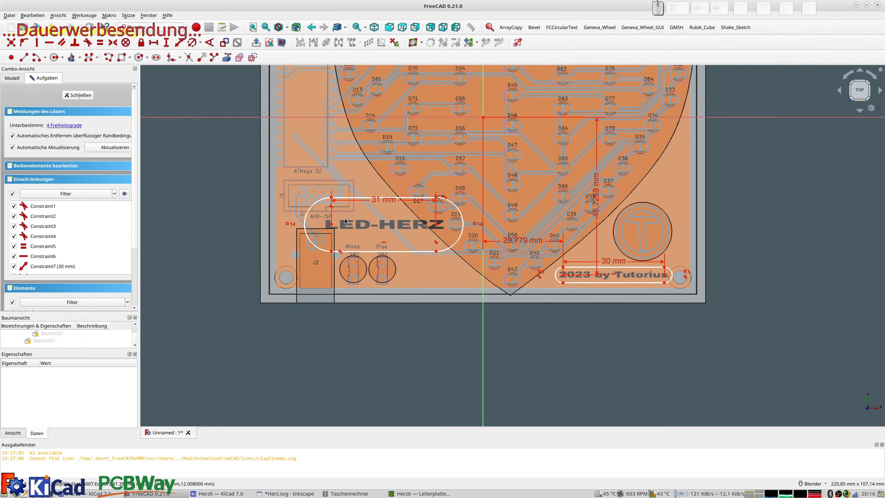
Lock the LED-HERZ slot's left centre at its current position and narrow the slot around the lettering.
click(332, 224)
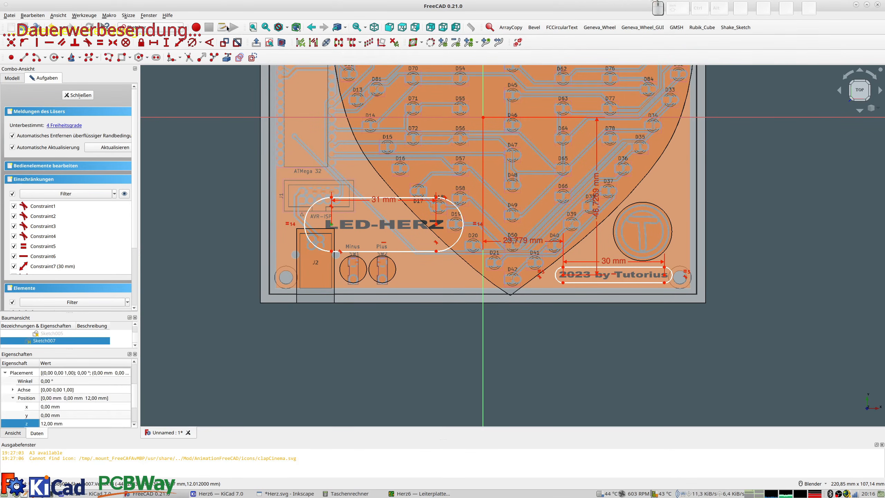
click(141, 42)
drag(359, 203, 361, 215)
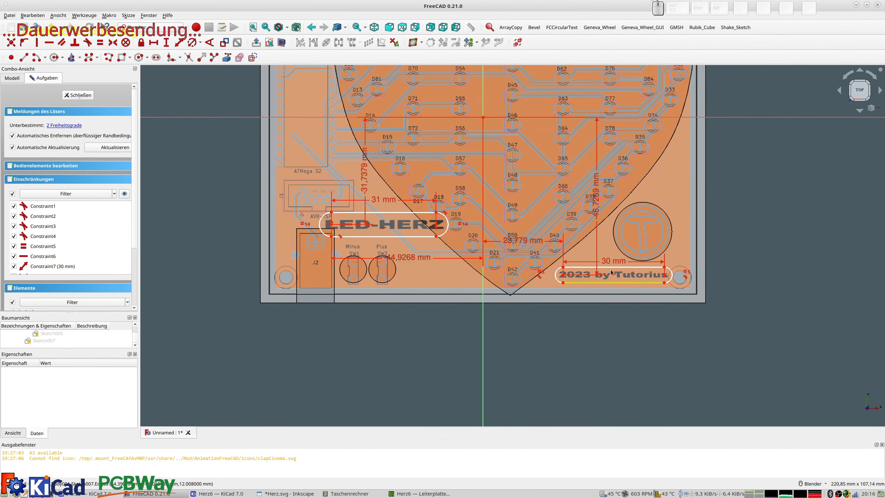
Examine how the "2023 by Tutorius" slot sits relative to the neighbouring screw hole and the lid's outer edge.
scroll(436, 224, down, 2)
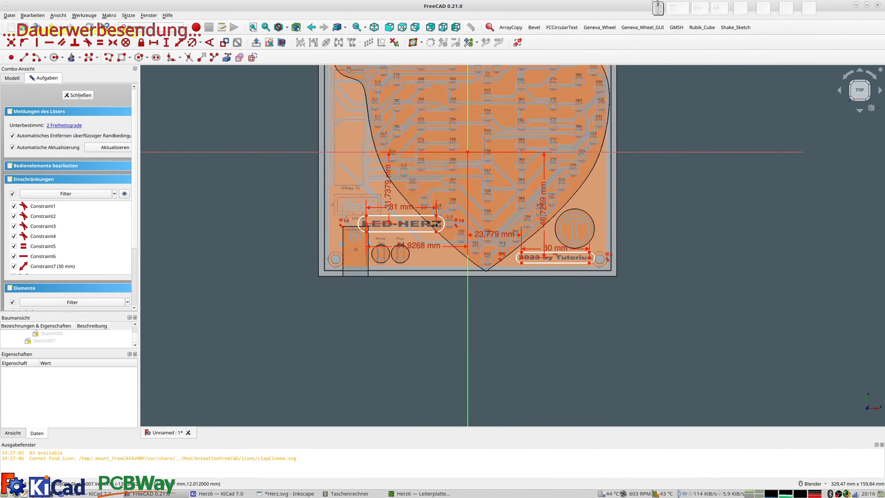
scroll(436, 223, down, 1)
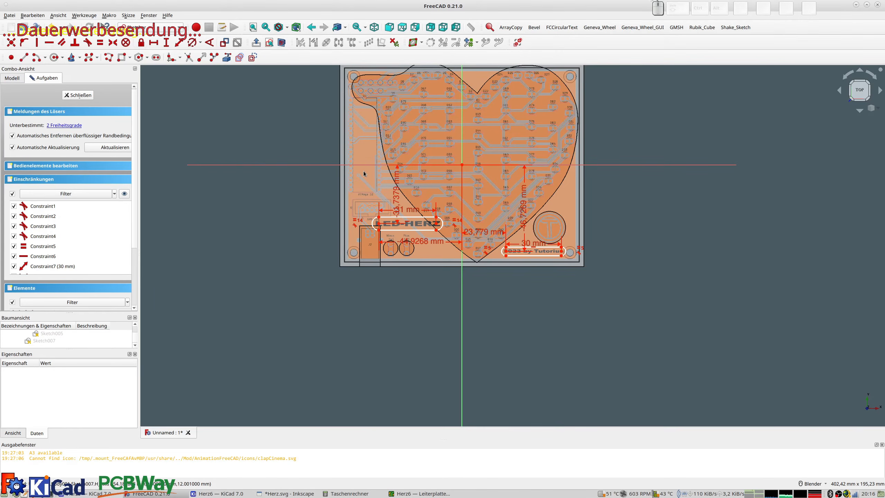
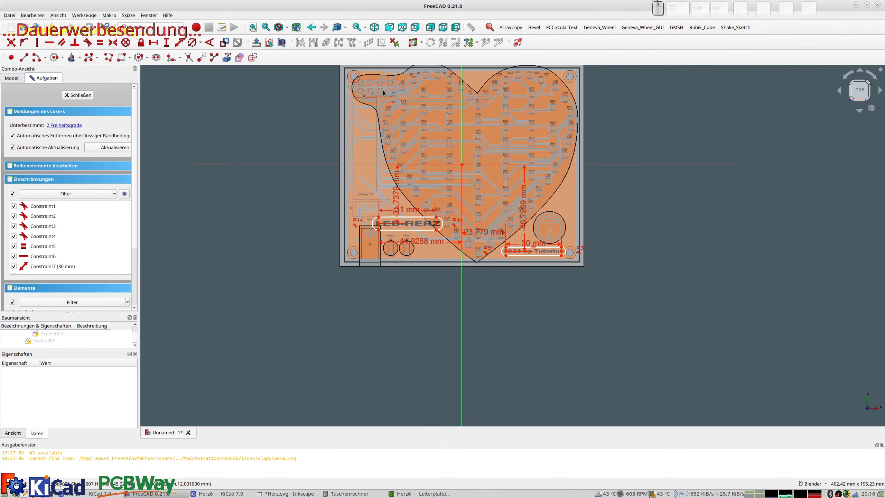
scroll(585, 257, up, 5)
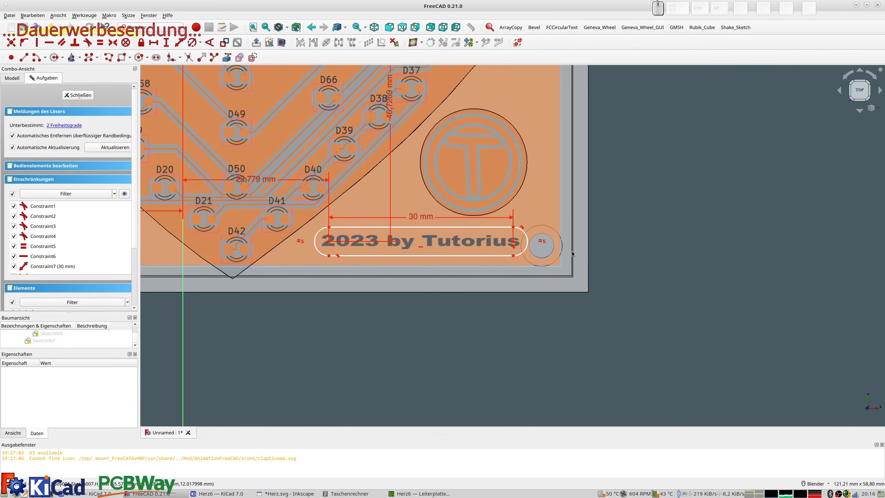
scroll(566, 251, up, 4)
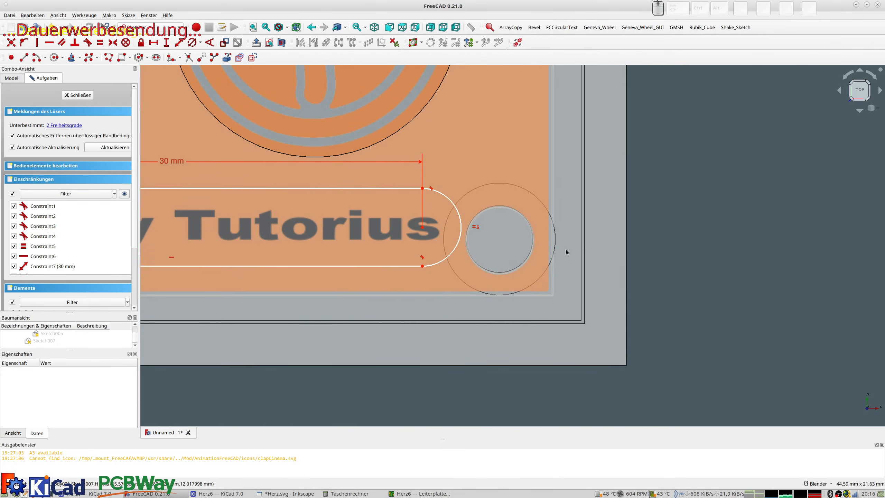
scroll(555, 245, down, 5)
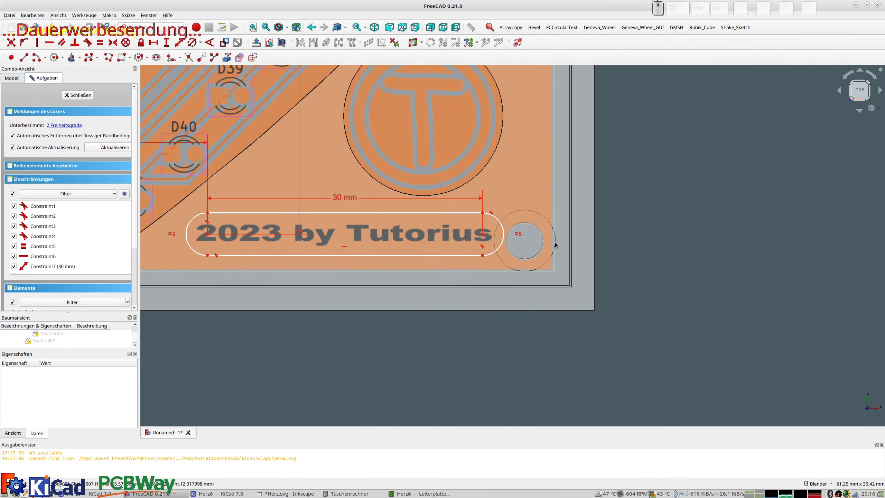
scroll(555, 245, up, 5)
mouse_move(553, 248)
middle_down()
mouse_move(570, 242)
mouse_move(607, 180)
mouse_move(583, 233)
mouse_move(557, 240)
middle_up()
scroll(556, 240, down, 7)
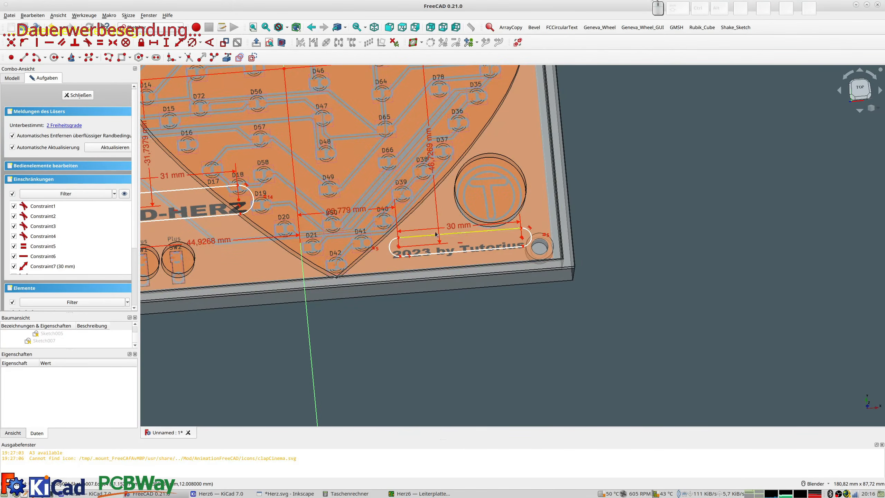
scroll(420, 241, down, 3)
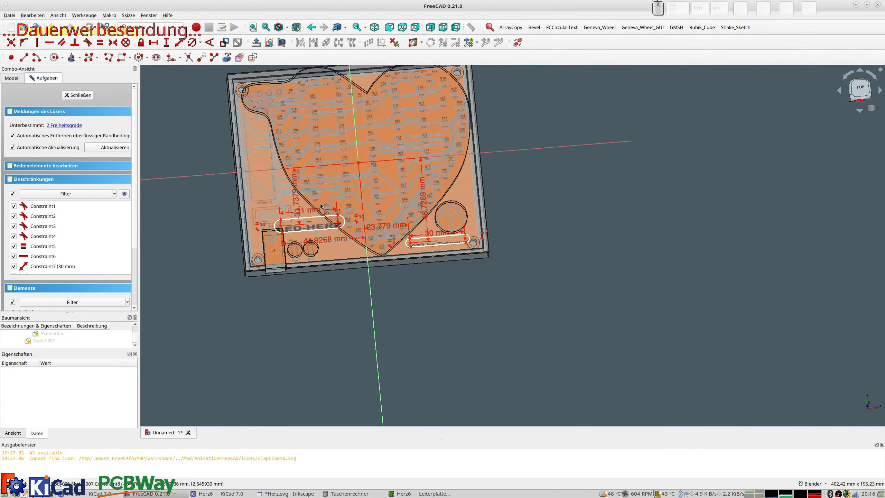
Close the sketch with the two lettering slots and set up a pocket from it that cuts through all (Durch alles).
click(78, 95)
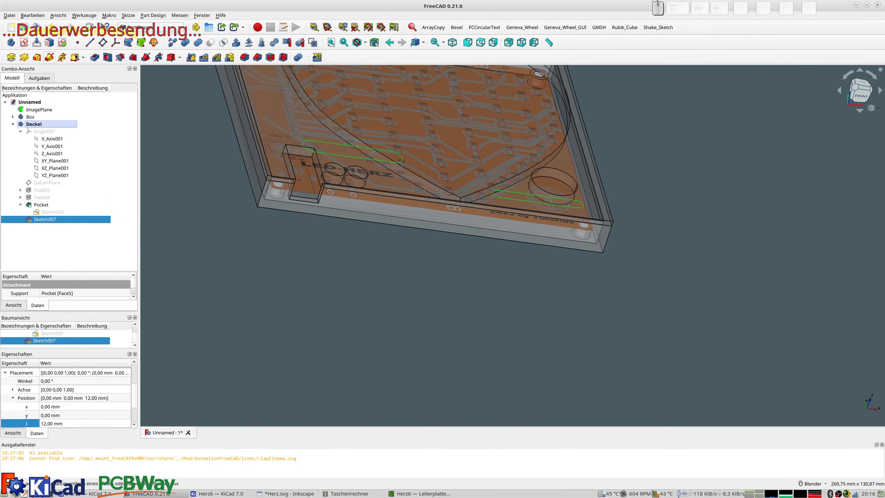
click(94, 57)
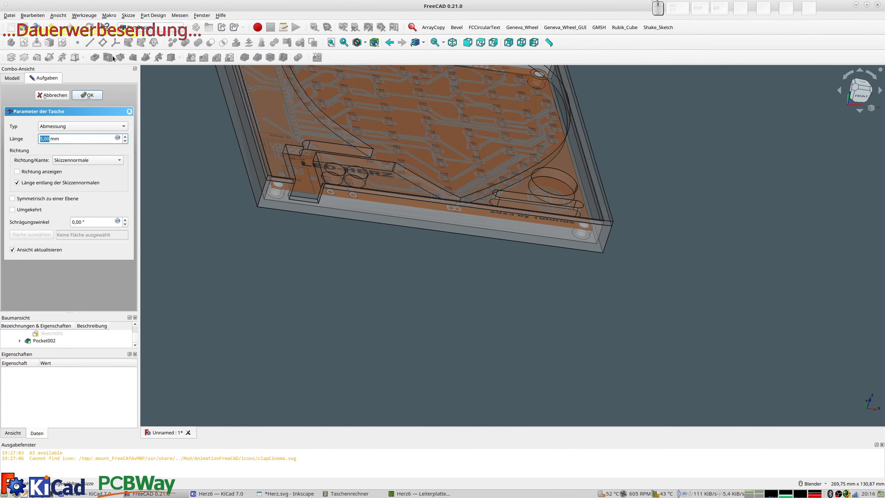
click(94, 126)
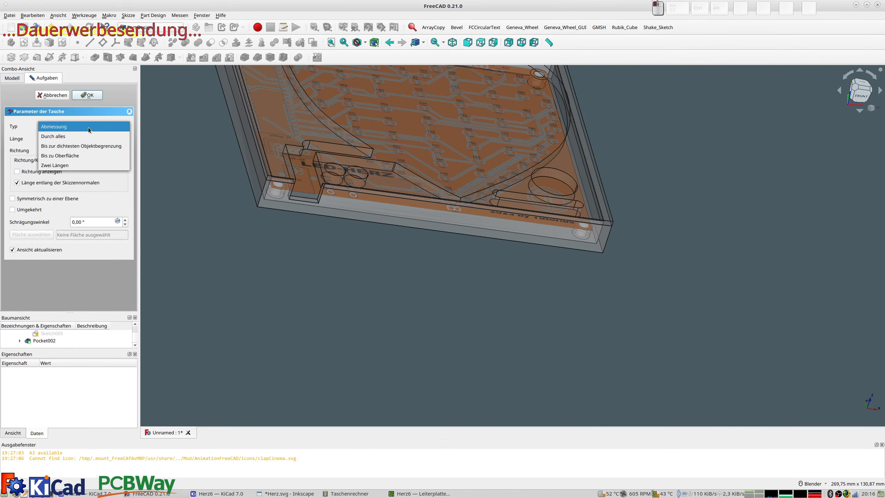
click(71, 136)
Examine the LED-HERZ and "2023 by Tutorius" cut-outs from several angles and accept the pocket.
middle_drag(401, 167, 352, 255)
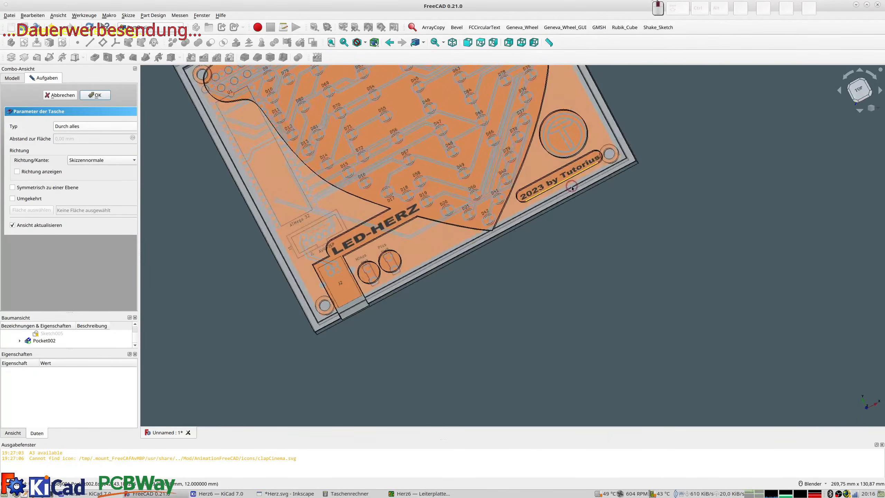
scroll(352, 255, up, 3)
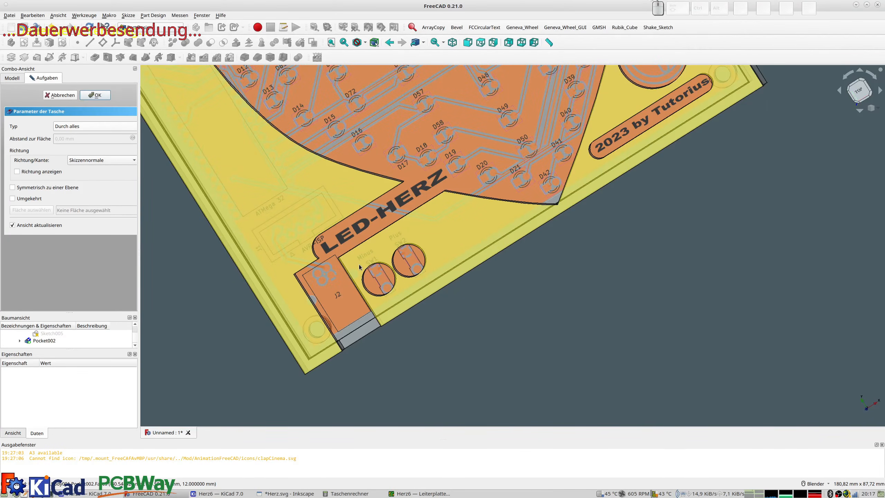
middle_drag(369, 269, 379, 200)
scroll(386, 200, down, 4)
middle_drag(531, 222, 539, 260)
scroll(460, 247, up, 4)
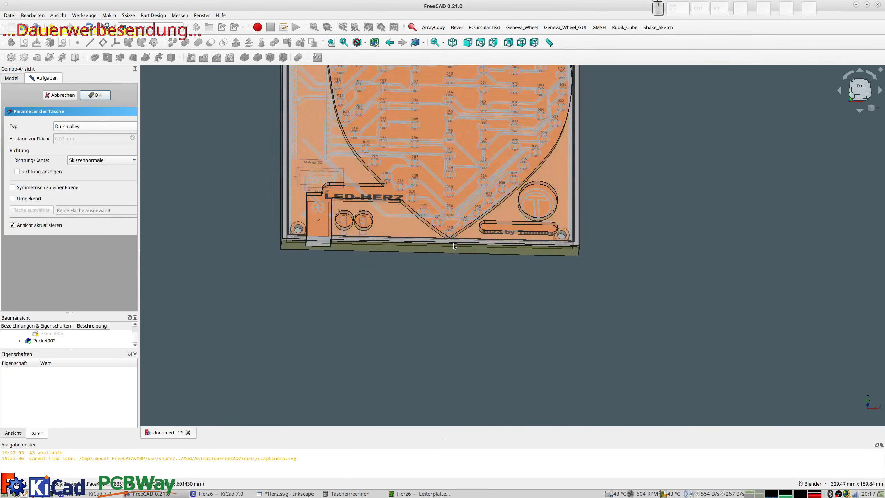
mouse_move(415, 223)
middle_down()
mouse_move(386, 205)
mouse_move(419, 209)
middle_up()
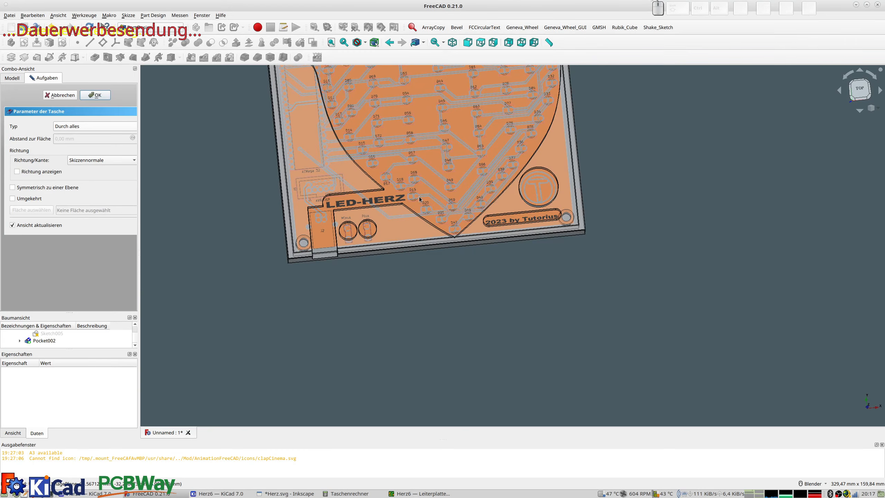
scroll(398, 216, up, 5)
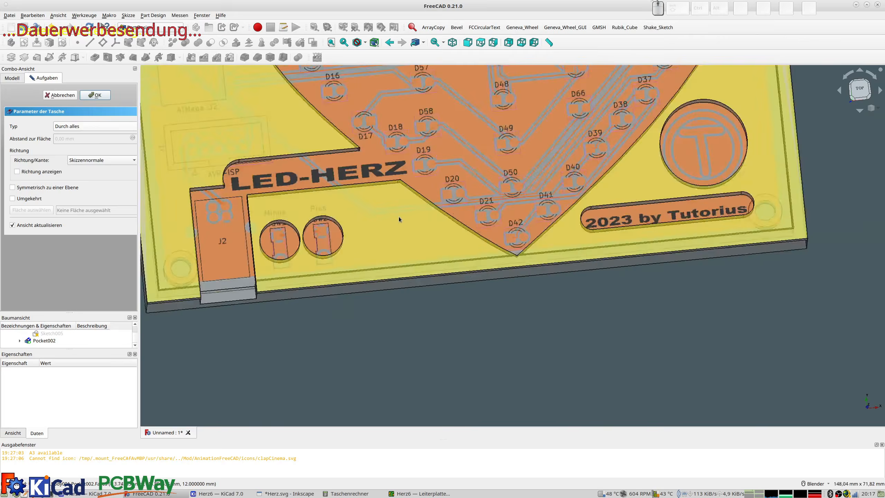
middle_drag(355, 167, 357, 163)
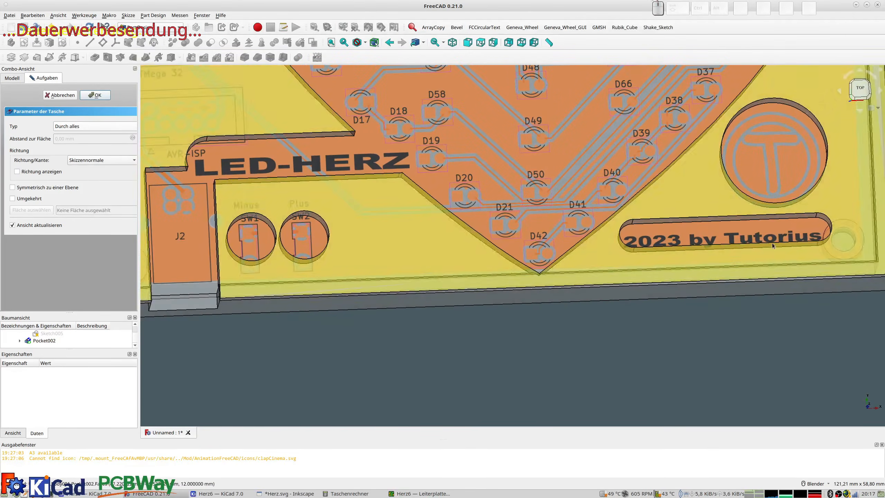
middle_drag(779, 239, 782, 248)
middle_drag(368, 178, 375, 188)
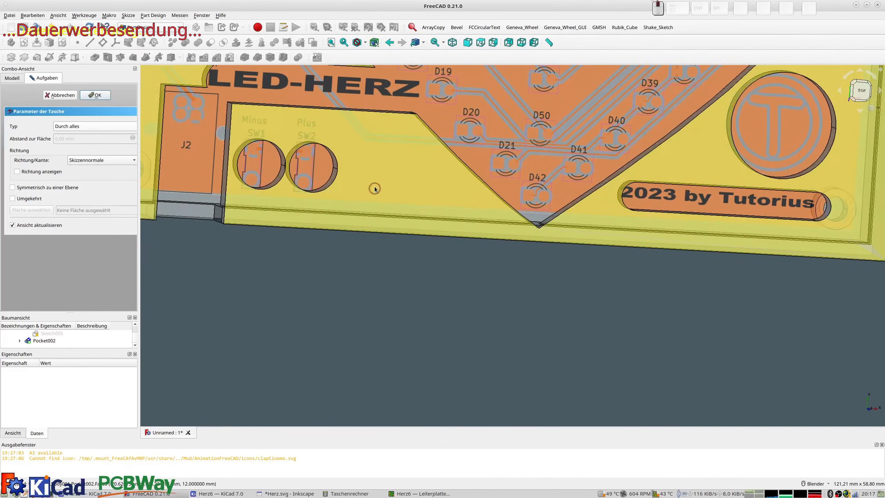
shift+middle_drag(385, 148, 365, 230)
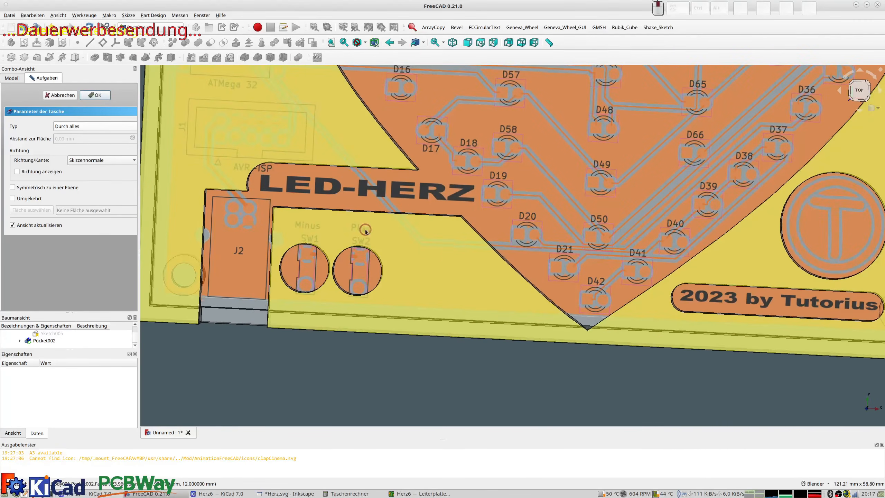
click(88, 95)
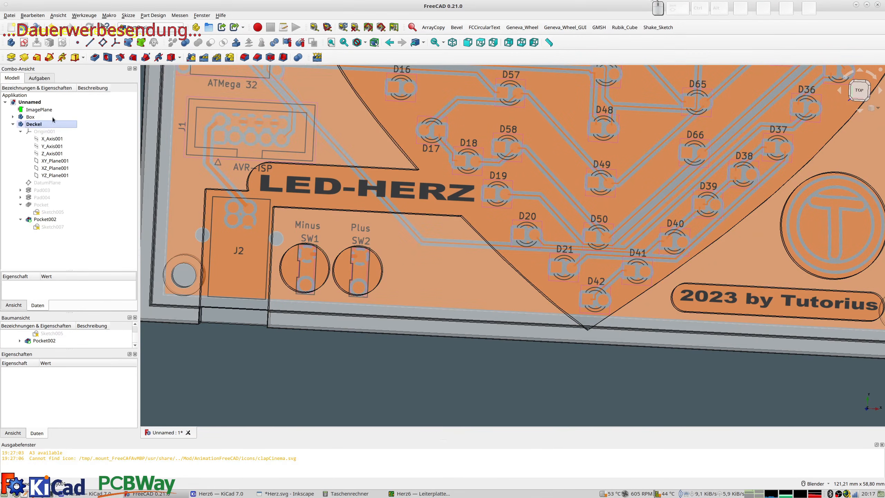
Reopen the pocket's lettering sketch, narrow the LED-HERZ slot further and delete its 31 mm length constraint.
double_click(49, 227)
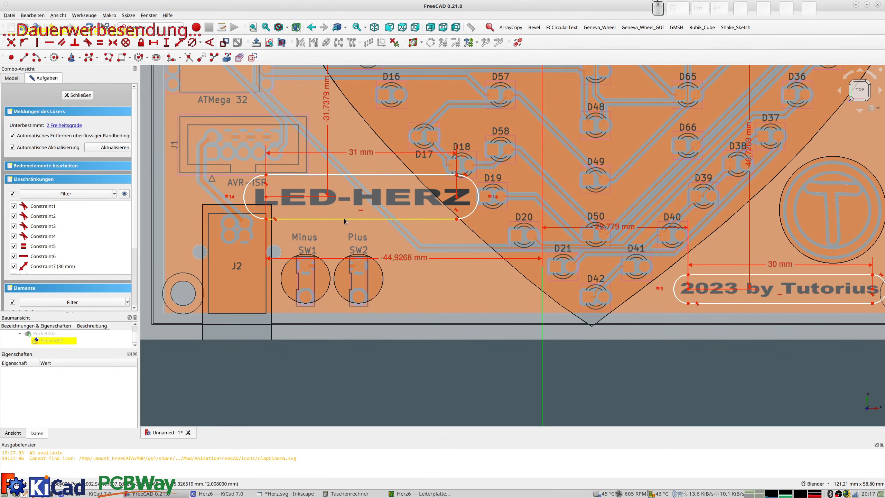
drag(345, 219, 345, 208)
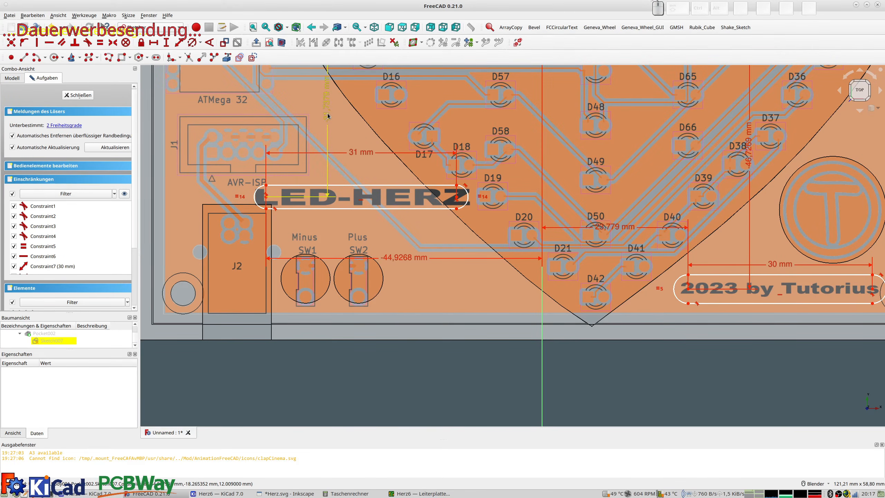
click(357, 154)
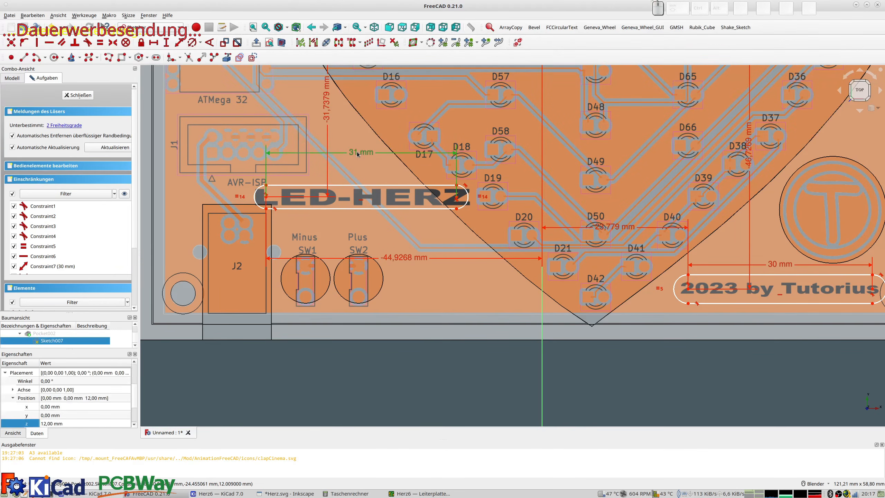
key(Delete)
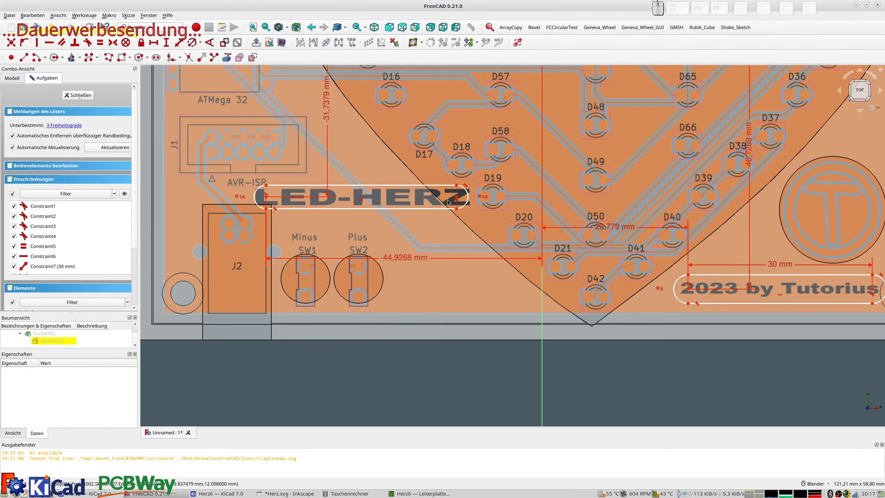
Move the LED-HERZ slot's right centre outward to enclose the Z and try to shift its left centre outward.
drag(456, 197, 463, 198)
drag(266, 197, 262, 196)
scroll(288, 208, up, 2)
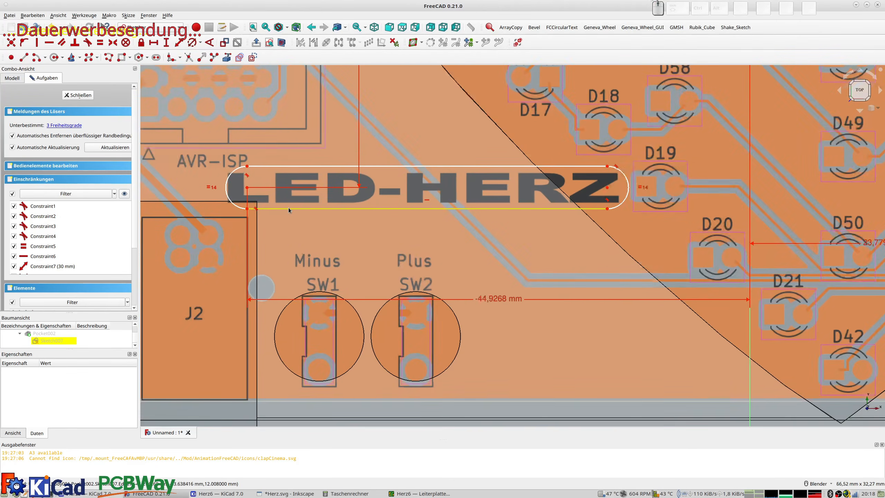
Delete the horizontal distance constraint between the LED-HERZ slot's left centre and the vertical axis.
scroll(288, 207, down, 1)
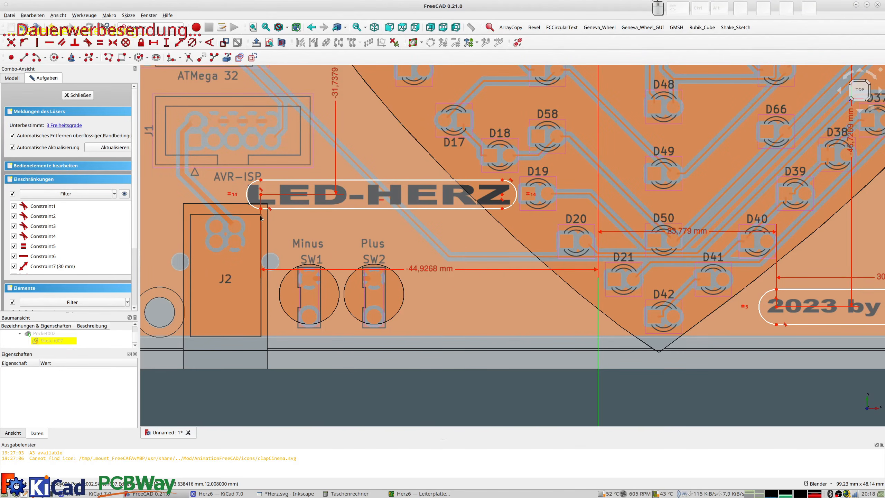
scroll(251, 203, up, 2)
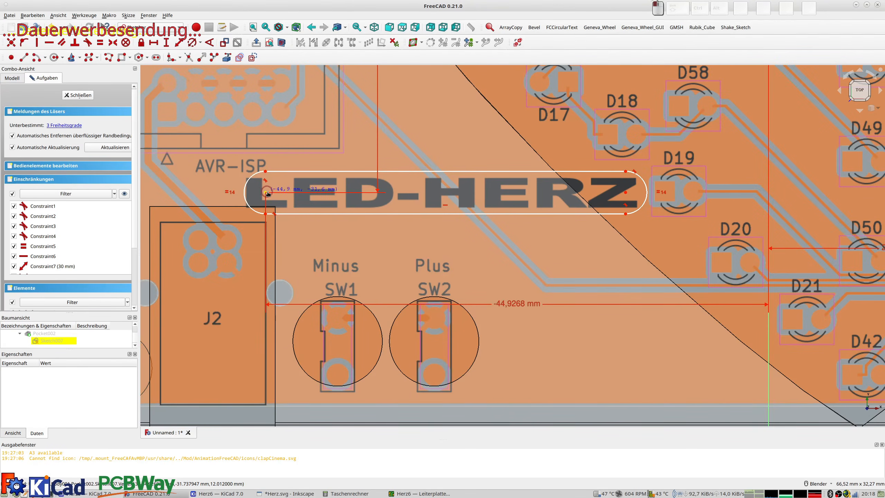
scroll(277, 235, down, 4)
click(356, 262)
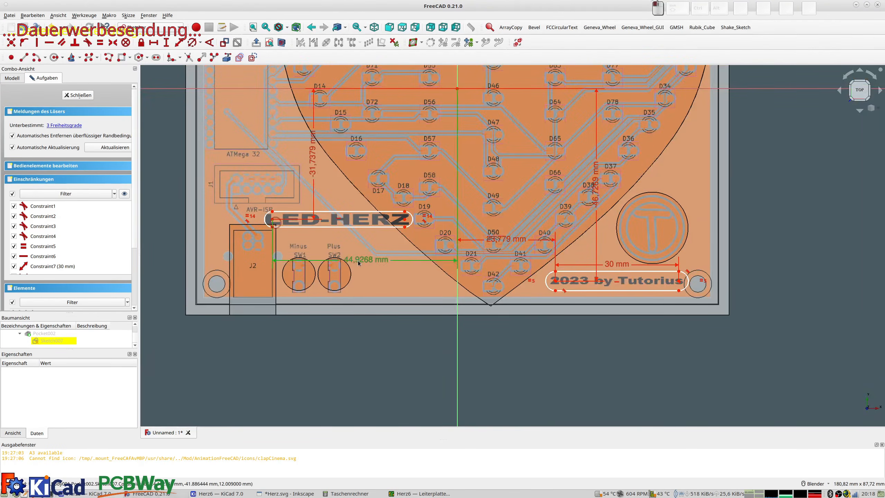
key(Delete)
scroll(282, 226, up, 3)
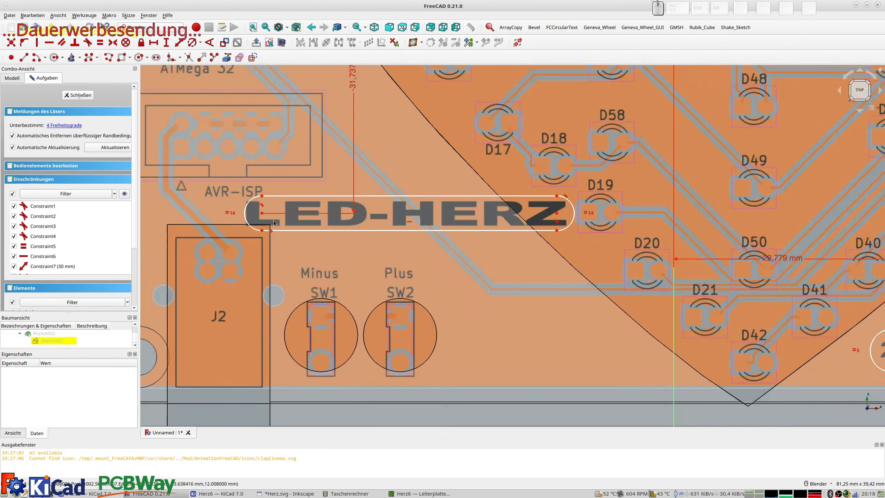
Move the LED-HERZ slot's left centre slightly outward, adjust the slot's height around the lettering and close the sketch.
drag(262, 214, 257, 213)
drag(361, 231, 361, 226)
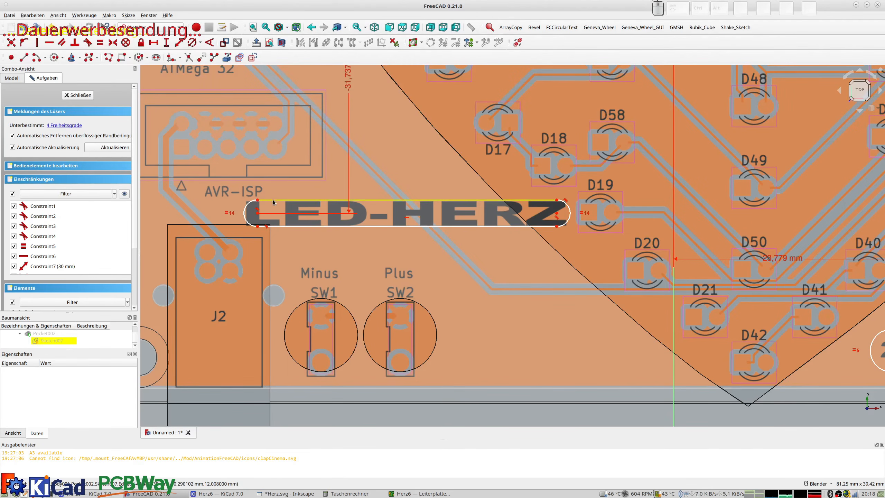
drag(257, 200, 257, 196)
click(78, 93)
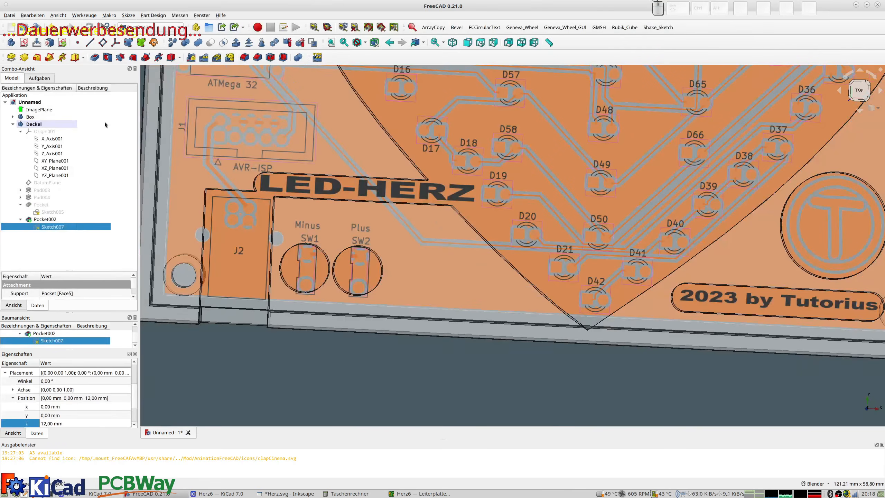
Reopen Sketch005 and dimension the horizontal distance from the J2 cut-out's lower right corner to the vertical axis.
double_click(45, 225)
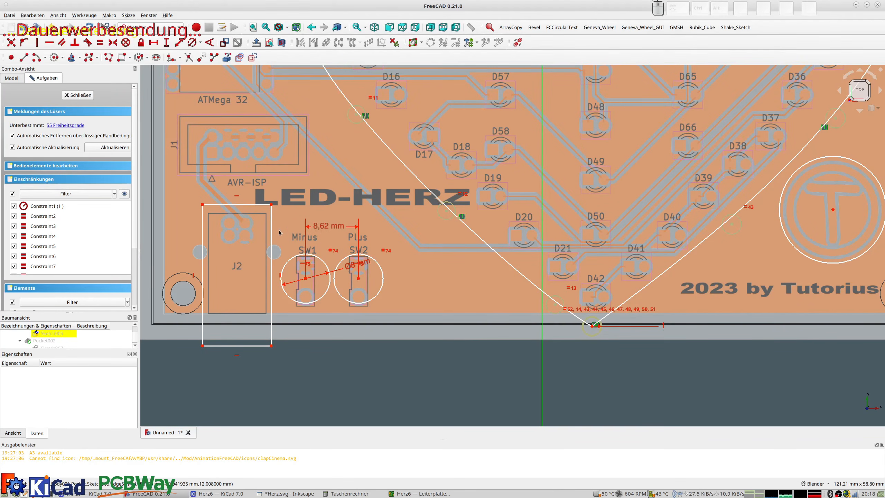
scroll(288, 336, down, 2)
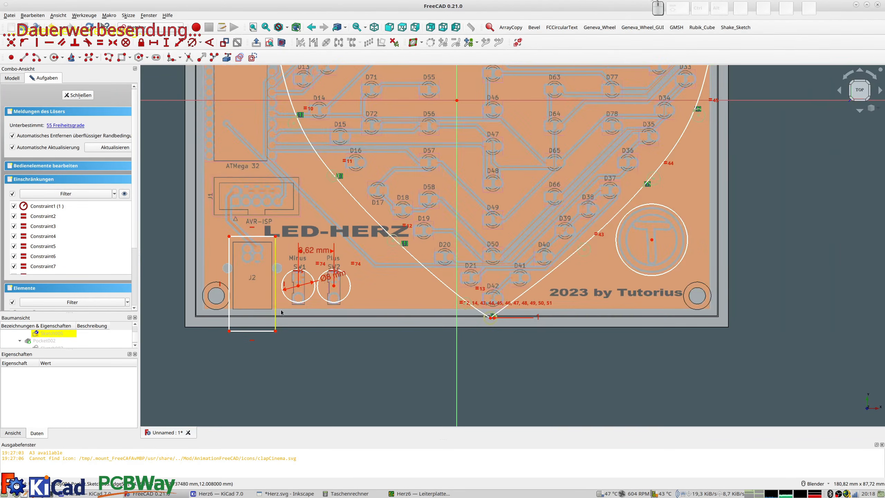
click(276, 331)
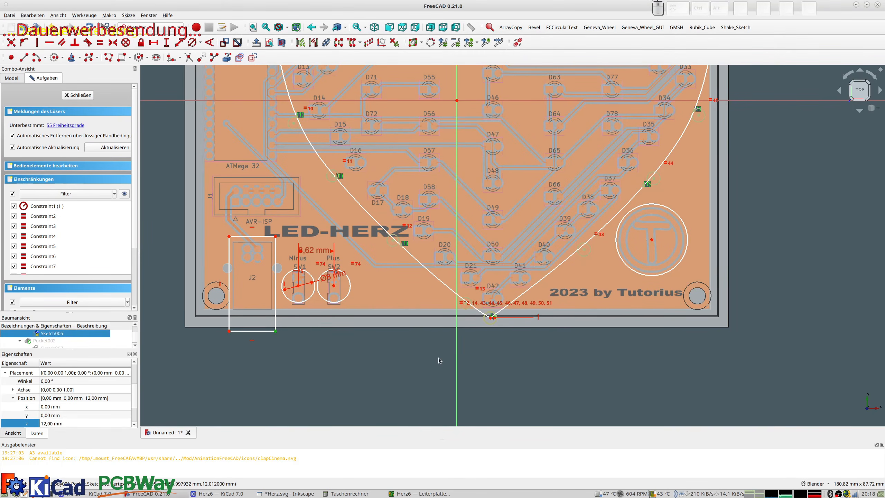
click(457, 358)
key(l)
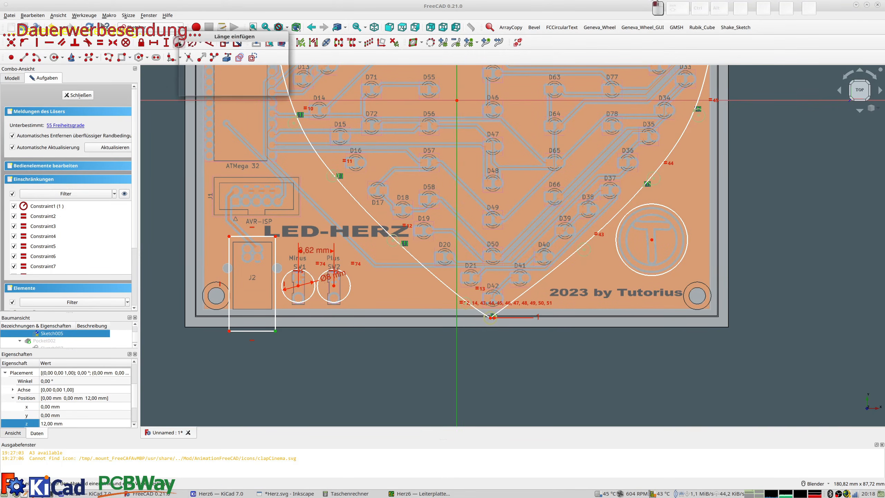
click(268, 87)
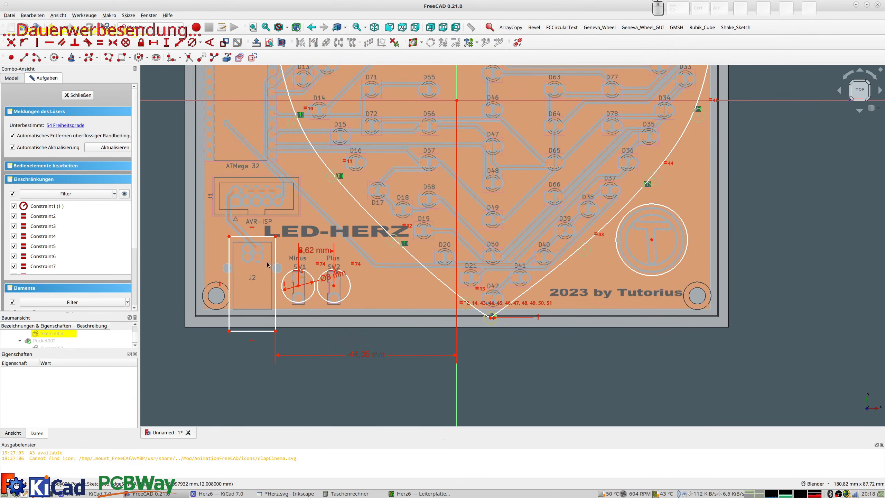
Dimension the J2 cut-out's width, move its upper edge down away from the LED-HERZ slot and close the sketch.
click(256, 330)
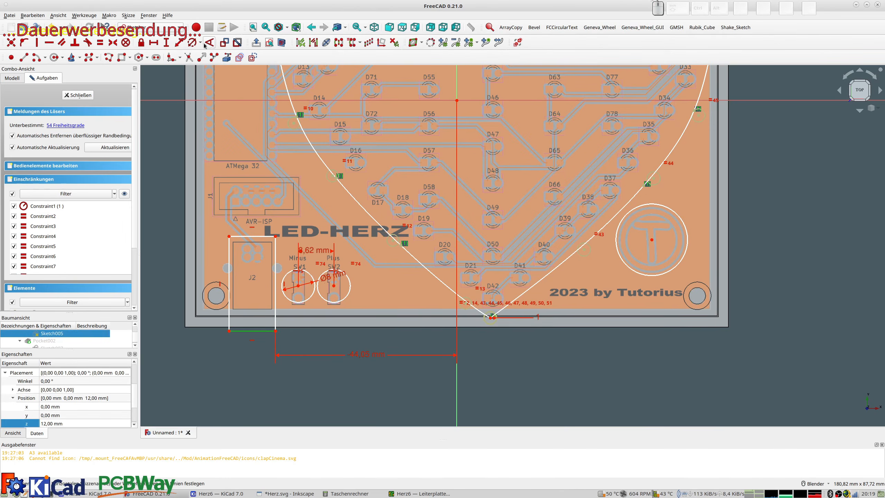
click(180, 43)
click(275, 87)
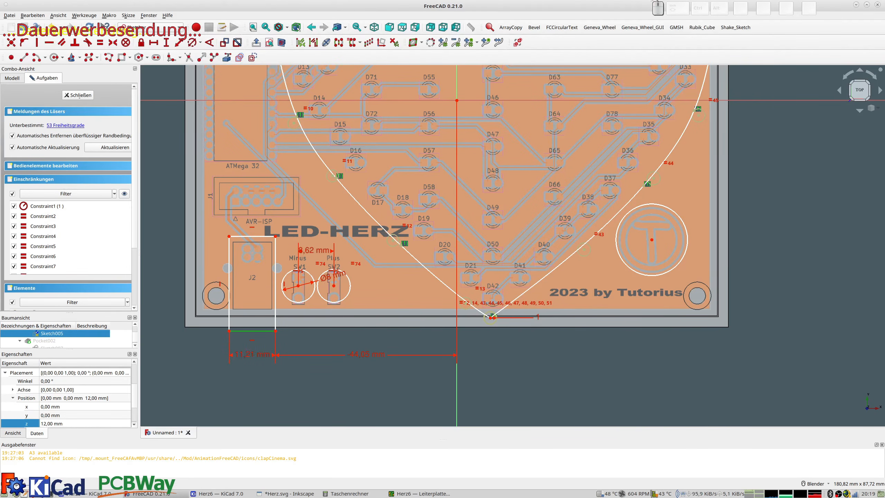
click(289, 343)
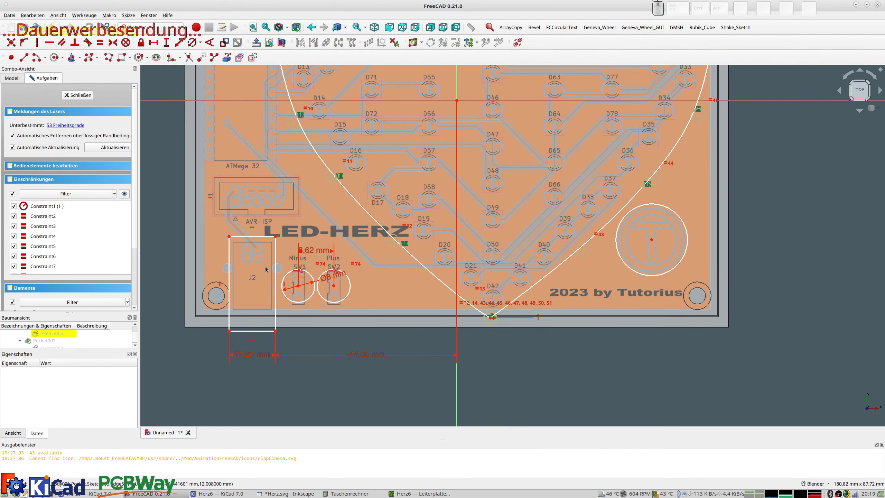
drag(252, 238, 251, 241)
click(84, 95)
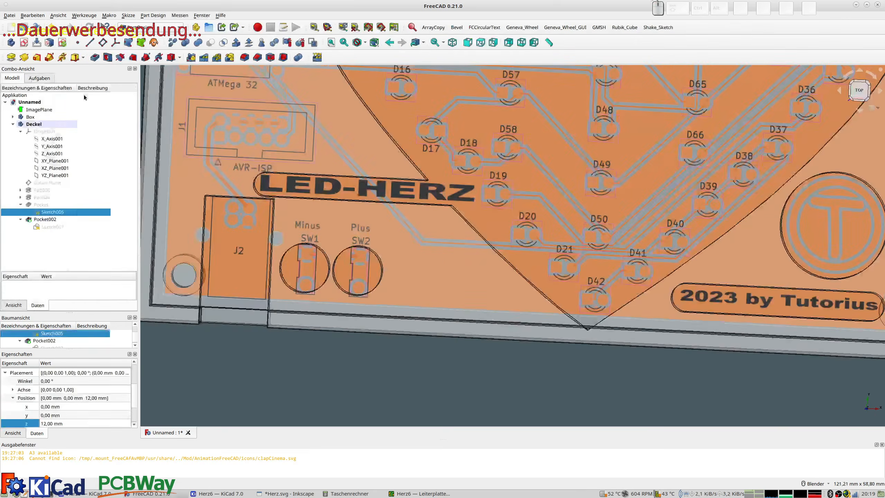
Examine the spacing between the J2 cut-out and the LED-HERZ slot and the lid's overall cut-out layout.
mouse_move(268, 188)
middle_down()
mouse_move(320, 233)
mouse_move(361, 193)
middle_up()
middle_drag(396, 192, 324, 225)
scroll(325, 228, down, 3)
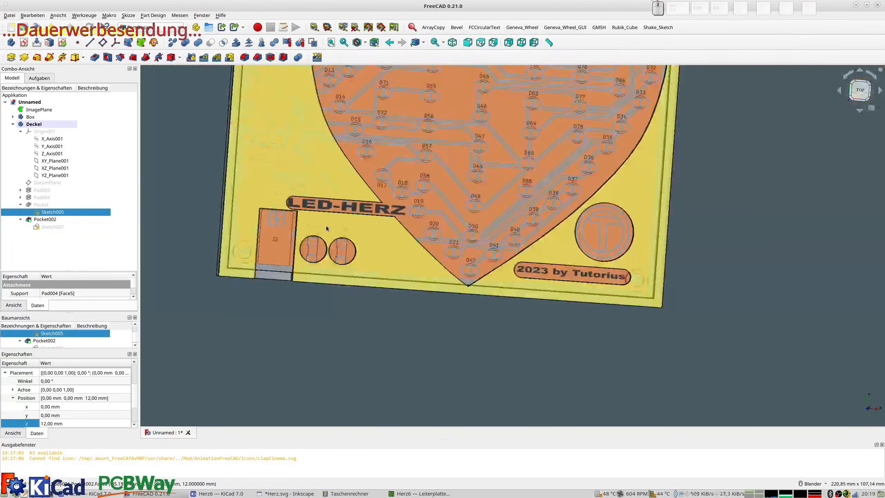
scroll(325, 228, up, 3)
mouse_move(405, 249)
middle_down()
mouse_move(362, 234)
mouse_move(414, 257)
middle_up()
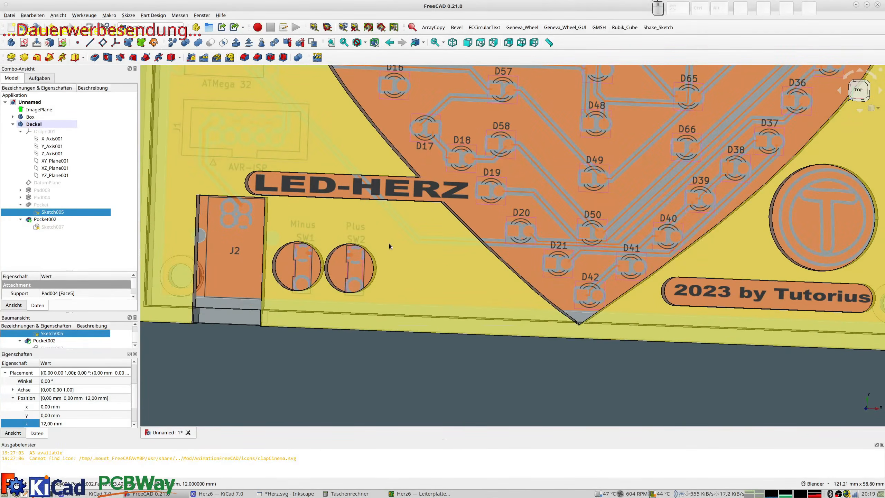
scroll(379, 237, down, 3)
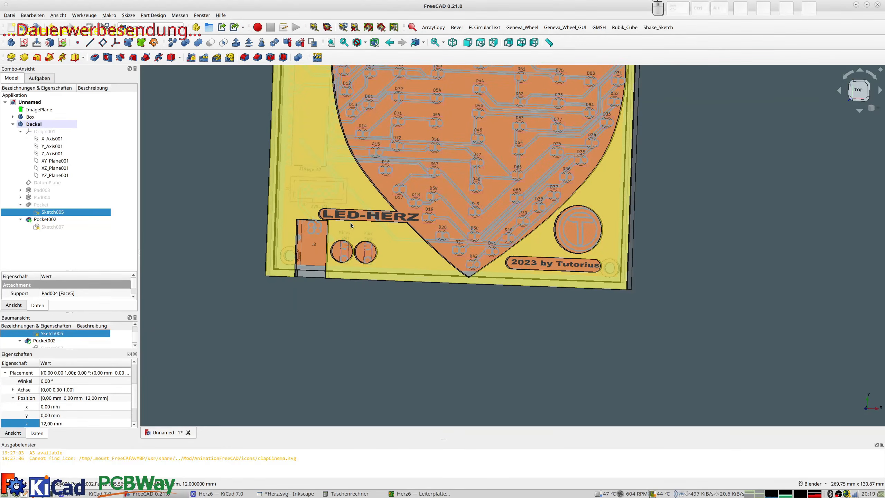
scroll(448, 262, down, 3)
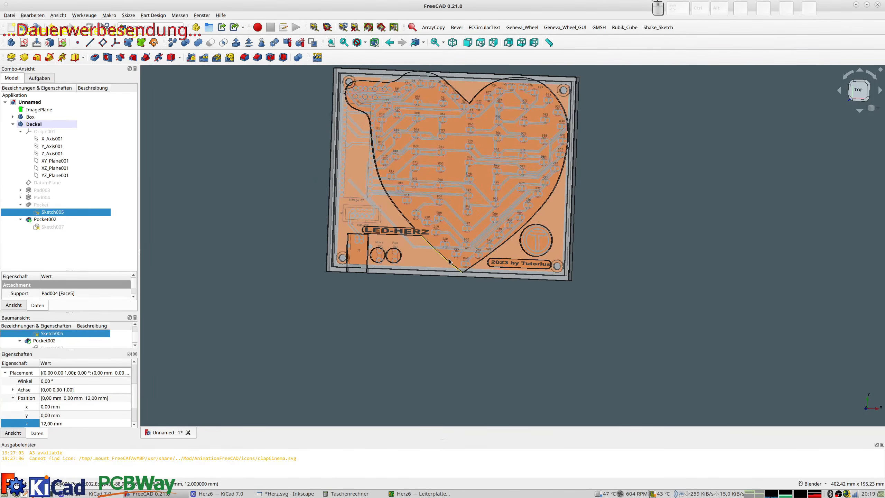
Reopen Sketch005 and move the two upper control points of the heart's left lobe down and outward, away from the lid's edge.
middle_drag(440, 262, 420, 92)
scroll(403, 99, up, 4)
scroll(408, 112, up, 2)
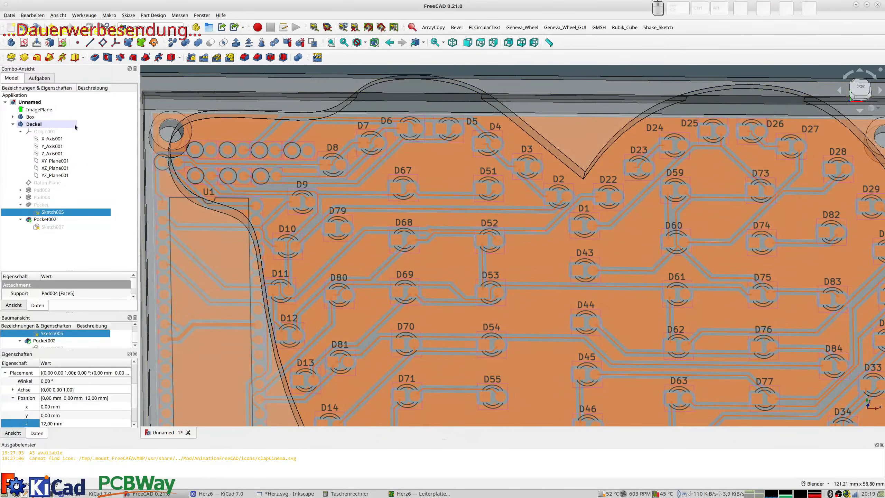
double_click(49, 213)
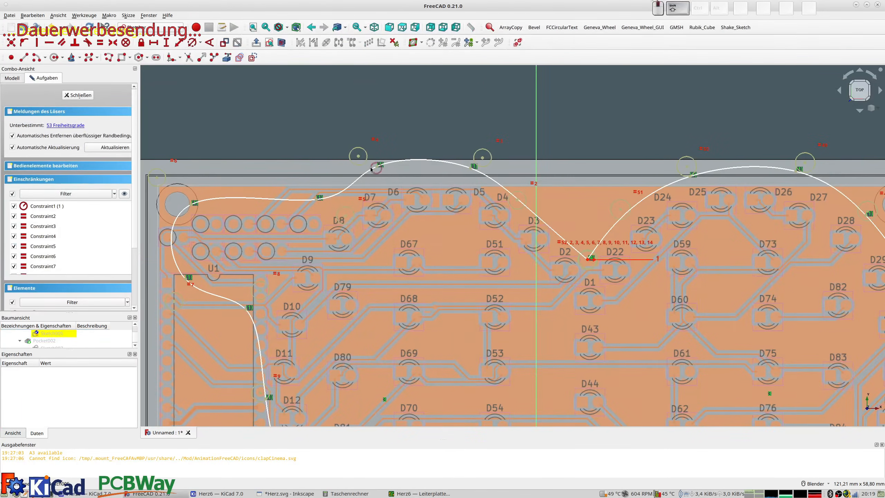
drag(358, 157, 358, 163)
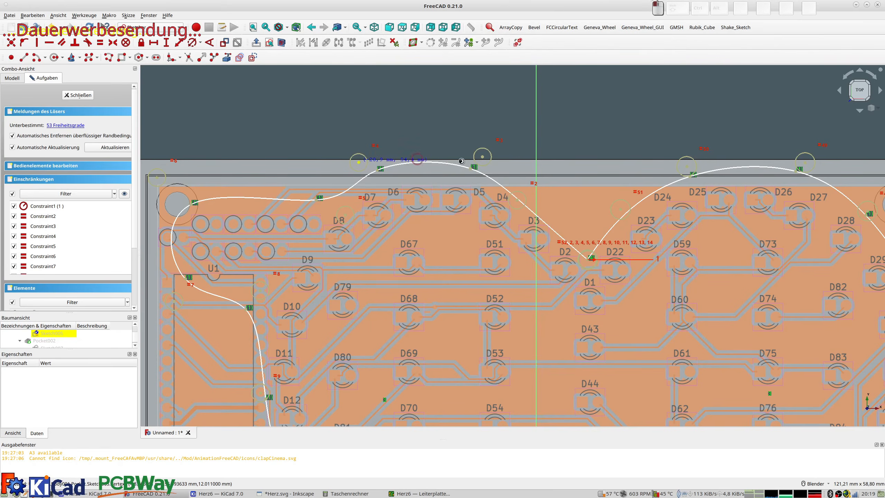
drag(482, 158, 488, 168)
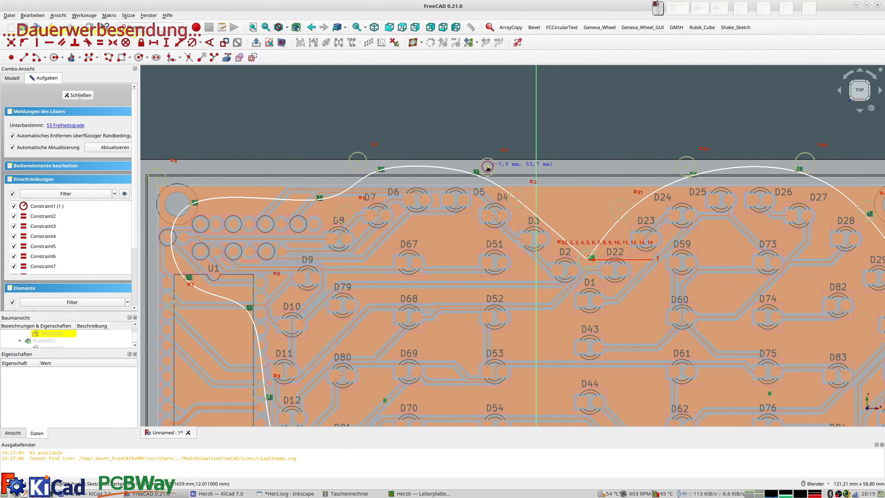
drag(359, 164, 348, 167)
Lower the two upper control points of the heart's right lobe to flatten the curve inside the lid's rim.
mouse_move(716, 182)
shift+mouse_down()
mouse_move(531, 211)
mouse_move(504, 200)
shift+mouse_up()
drag(620, 192, 626, 201)
drag(503, 202, 503, 201)
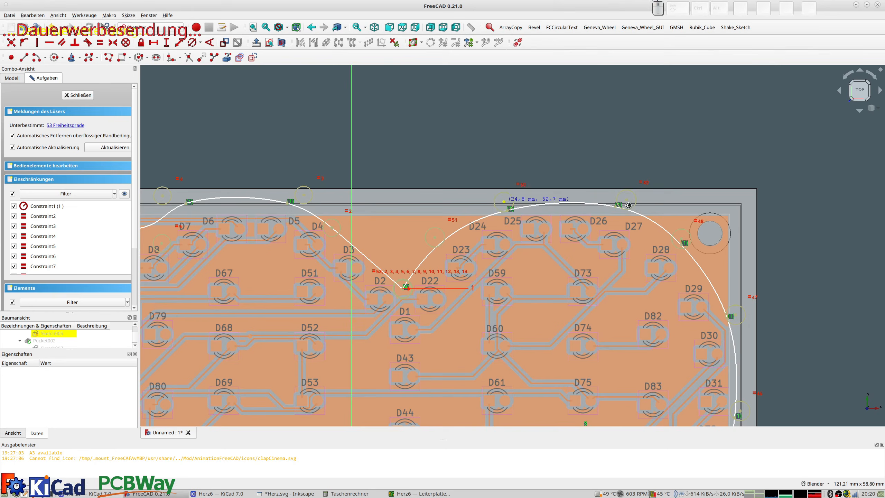
drag(626, 203, 633, 208)
Lower the heart's left lobe further with its two upper control points, check the whole outline and close the sketch.
mouse_move(290, 202)
shift+middle_down()
mouse_move(465, 190)
mouse_move(472, 196)
shift+middle_up()
drag(344, 191, 329, 197)
drag(488, 190, 496, 197)
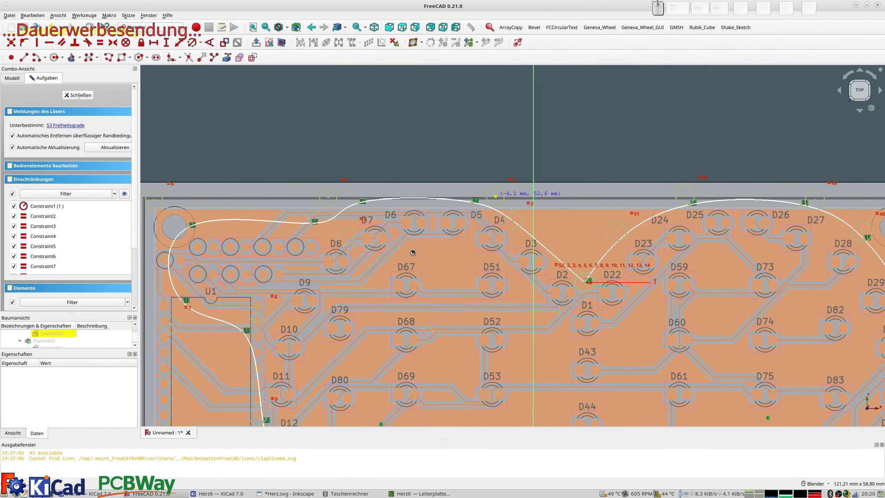
scroll(457, 276, down, 5)
shift+middle_drag(457, 276, 430, 201)
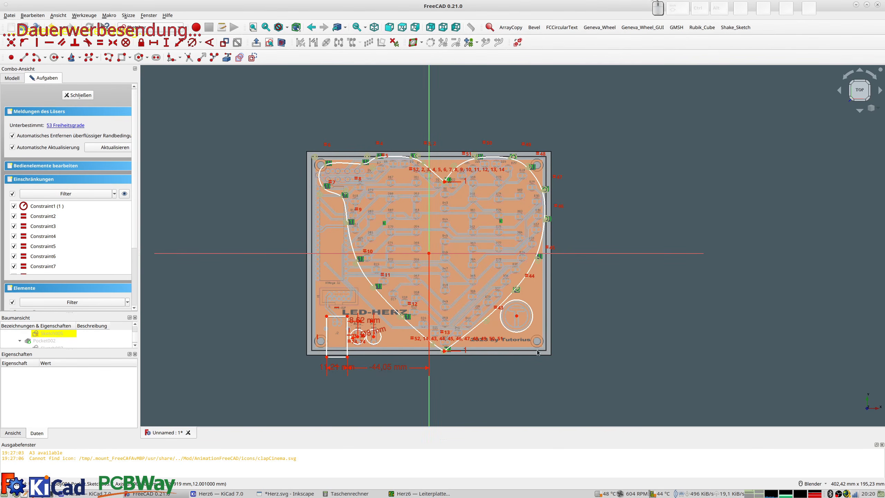
scroll(537, 352, up, 4)
scroll(536, 349, down, 2)
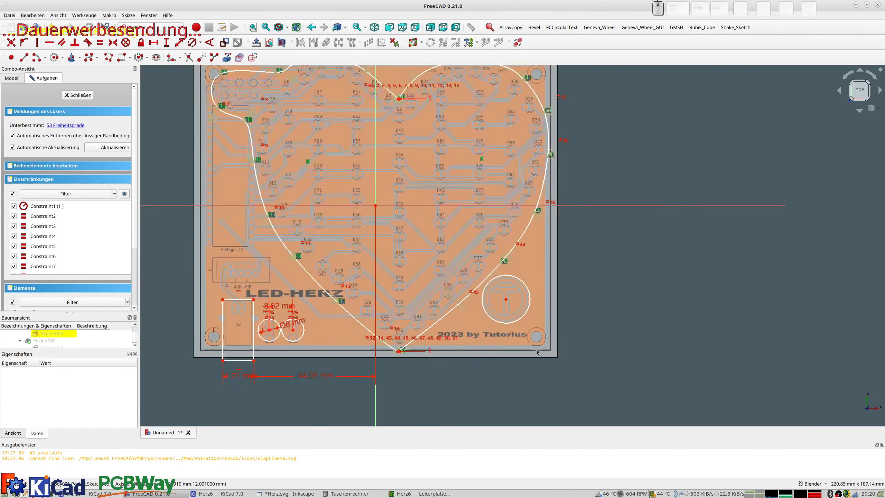
click(78, 95)
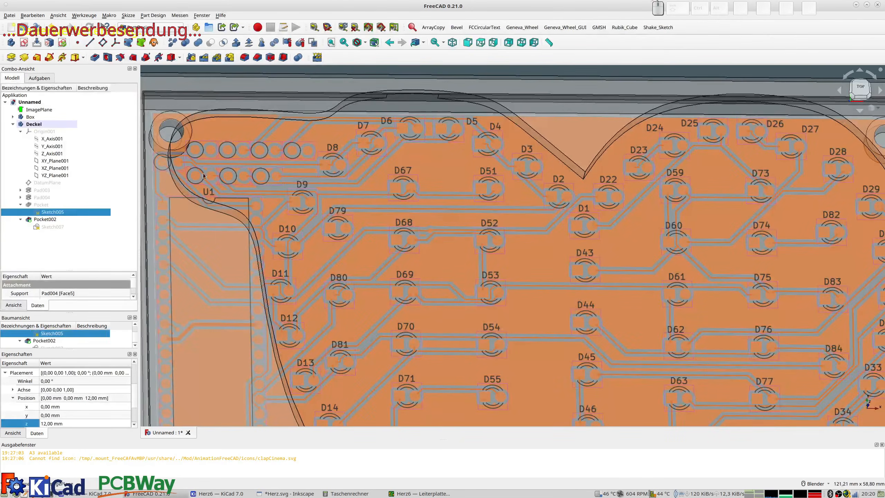
Examine the lid's reshaped heart opening, its rim and the remaining cut-outs from several angles.
shift+middle_drag(363, 278, 309, 264)
scroll(326, 240, up, 2)
scroll(277, 268, up, 5)
scroll(309, 267, down, 5)
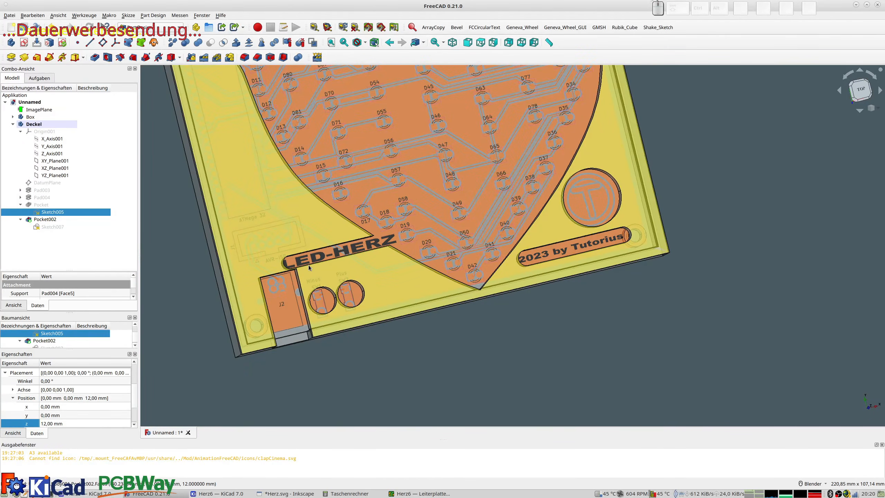
scroll(358, 257, down, 4)
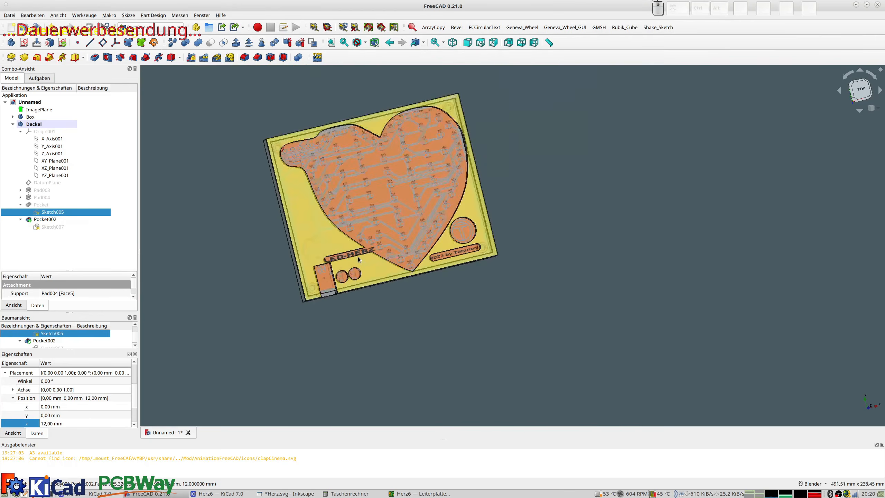
middle_drag(450, 268, 451, 232)
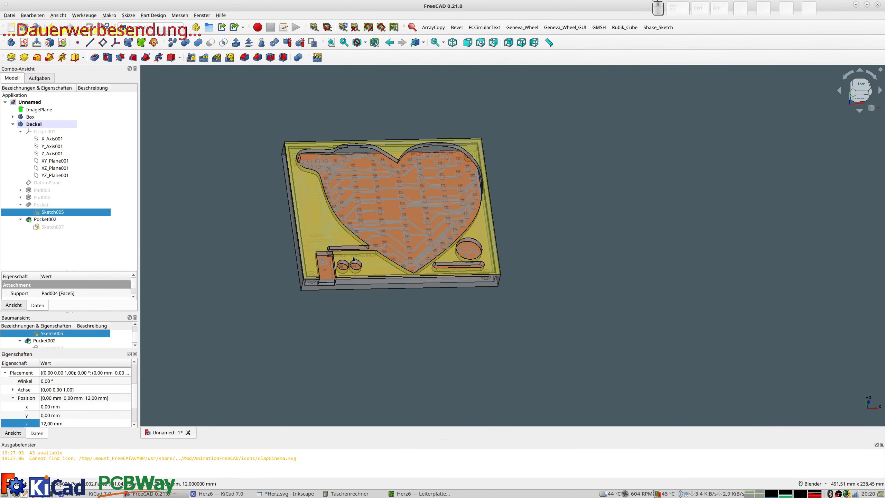
scroll(369, 267, up, 4)
mouse_move(388, 273)
middle_down()
mouse_move(413, 254)
mouse_move(389, 266)
middle_up()
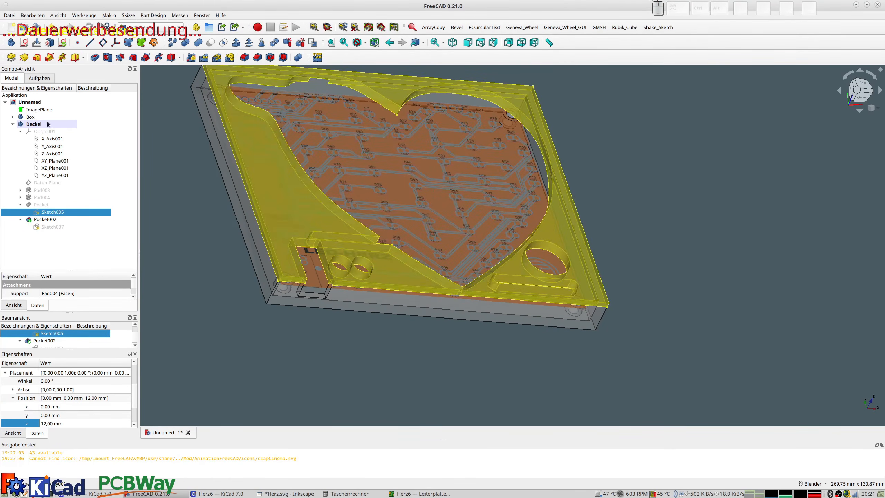
Set the length of the lid's Pad003 to 1.5 mm and that of Pad004 to 1 mm.
double_click(41, 191)
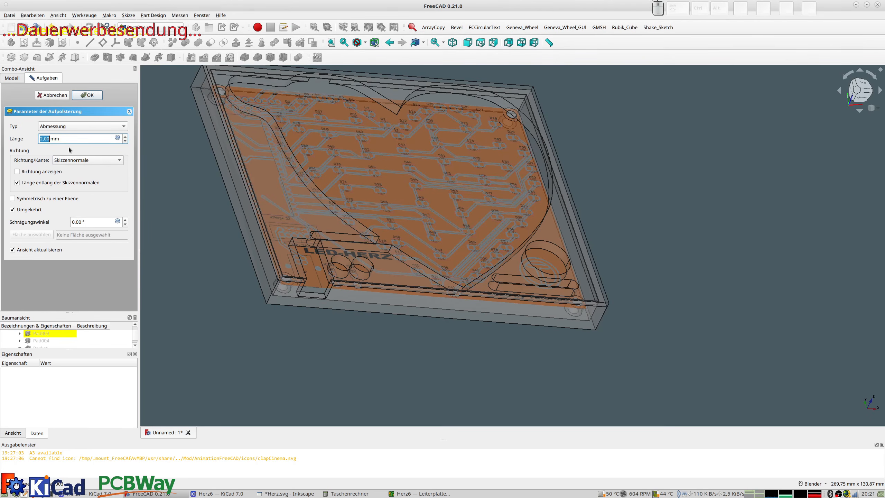
text(1,5)
key(Return)
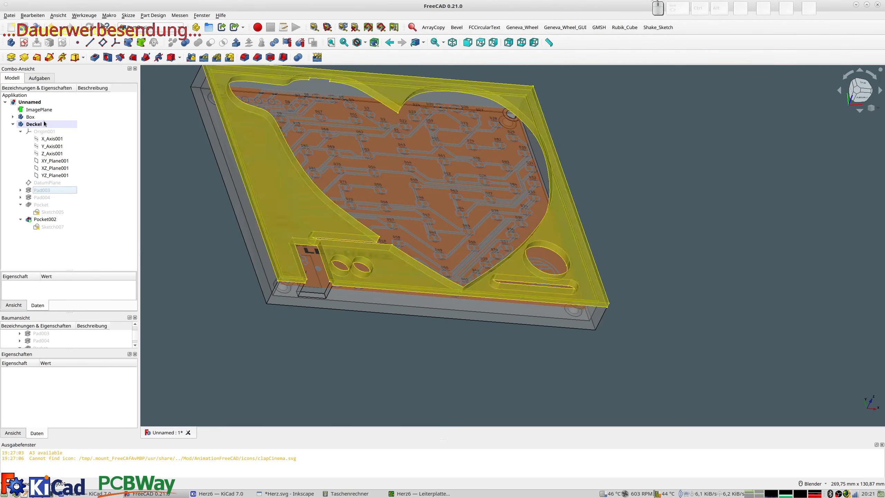
double_click(40, 198)
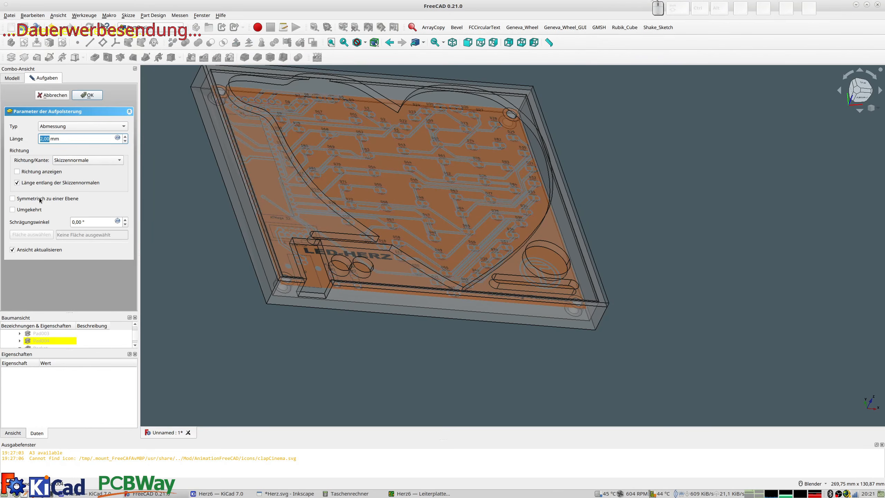
text(1,5)
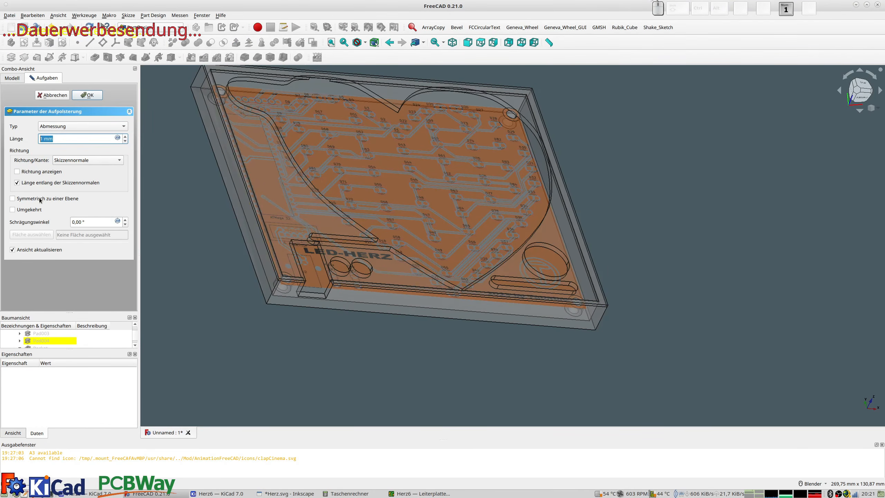
key(Return)
Make the Box body opaque by setting its display transparency to 0.
scroll(340, 291, up, 3)
middle_drag(341, 292, 298, 299)
scroll(414, 257, down, 3)
middle_drag(458, 233, 426, 284)
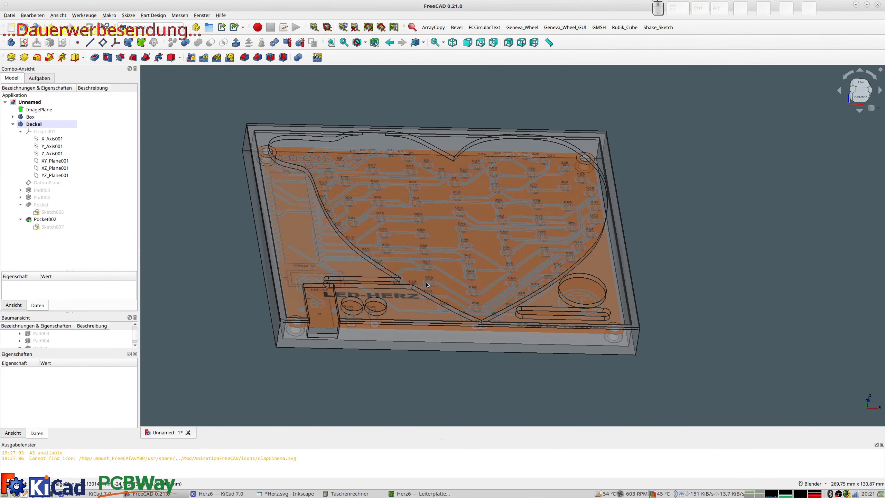
middle_drag(593, 194, 609, 180)
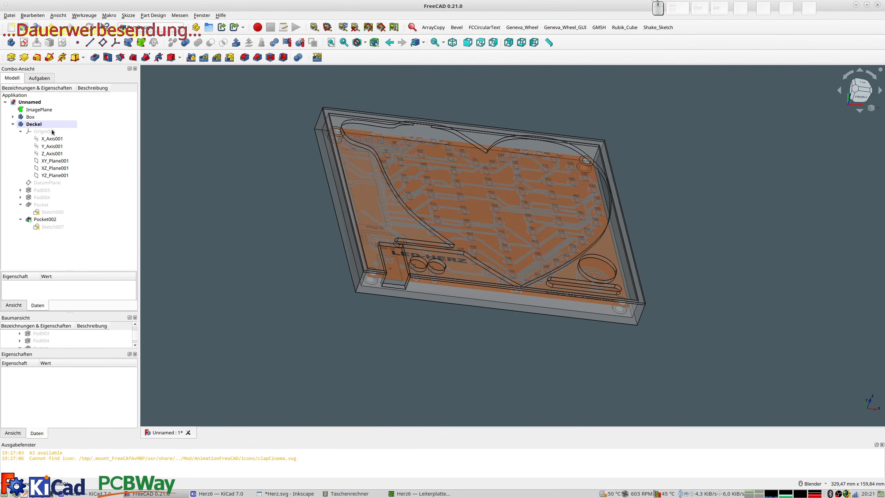
click(33, 118)
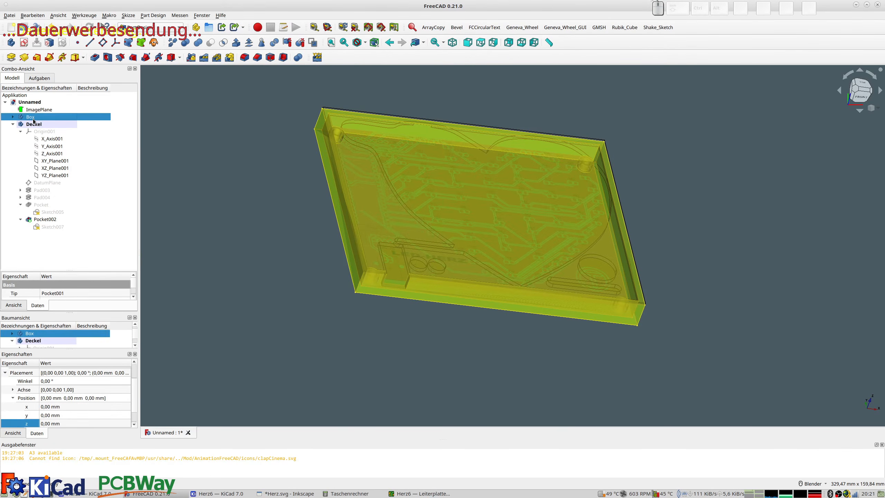
ctrl+click(33, 121)
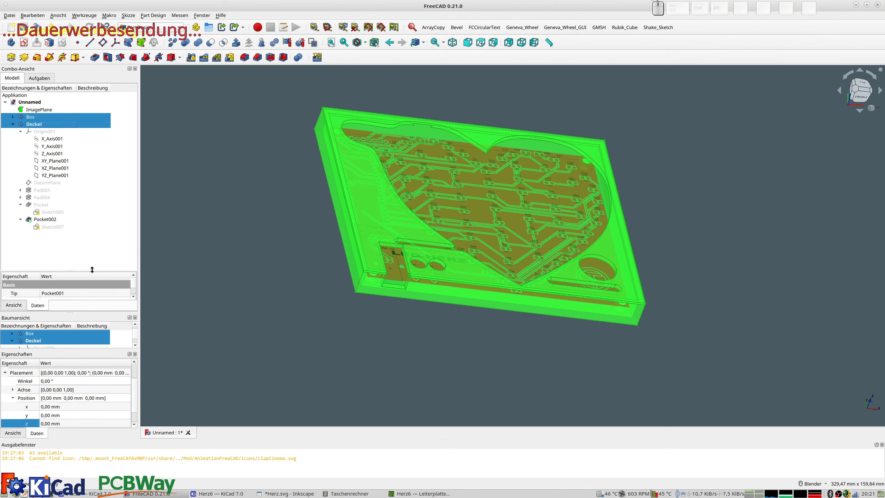
drag(93, 270, 103, 182)
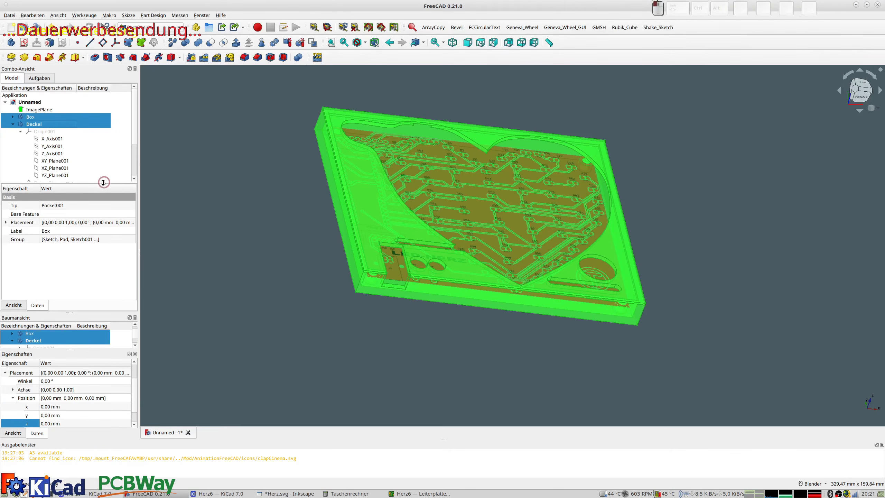
ctrl+click(30, 124)
key(ctrl+d)
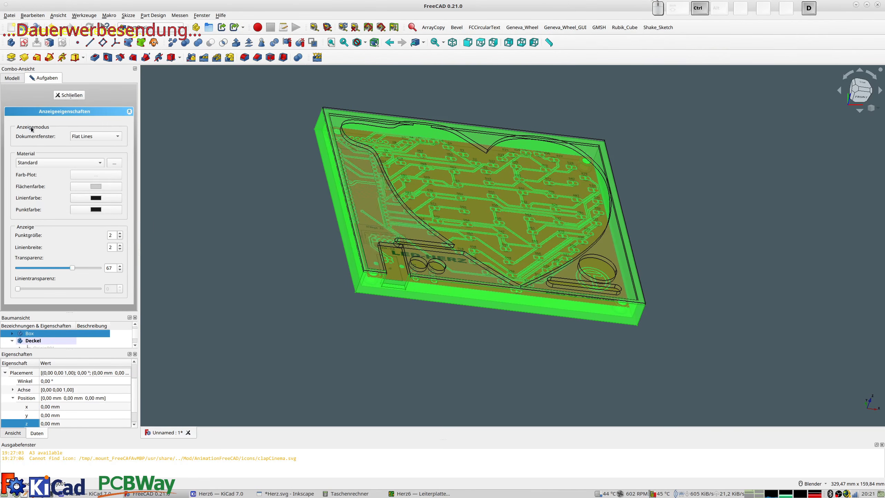
drag(71, 267, 7, 271)
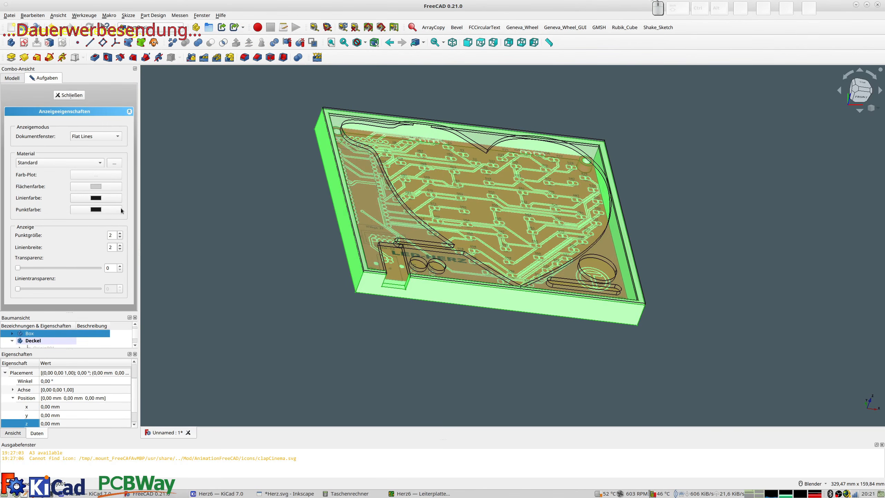
click(69, 95)
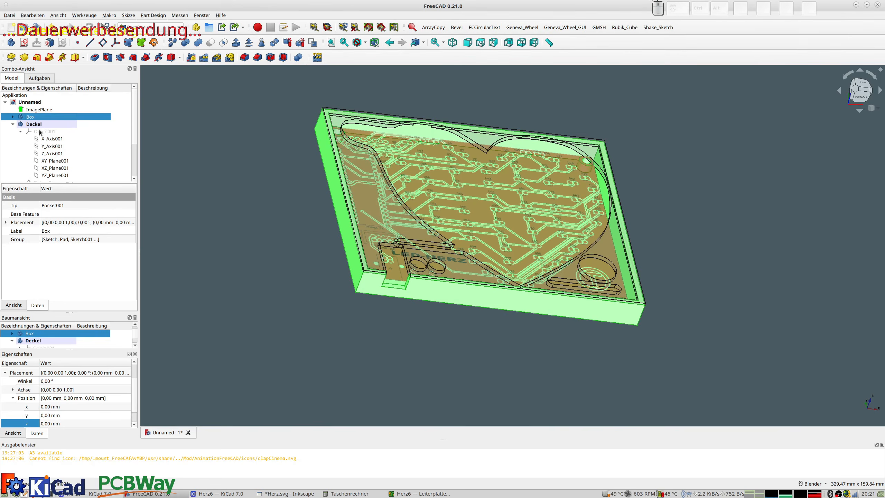
Set the Deckel body's display transparency to 0 and check the opaque case in the standard top view.
click(38, 123)
key(ctrl+d)
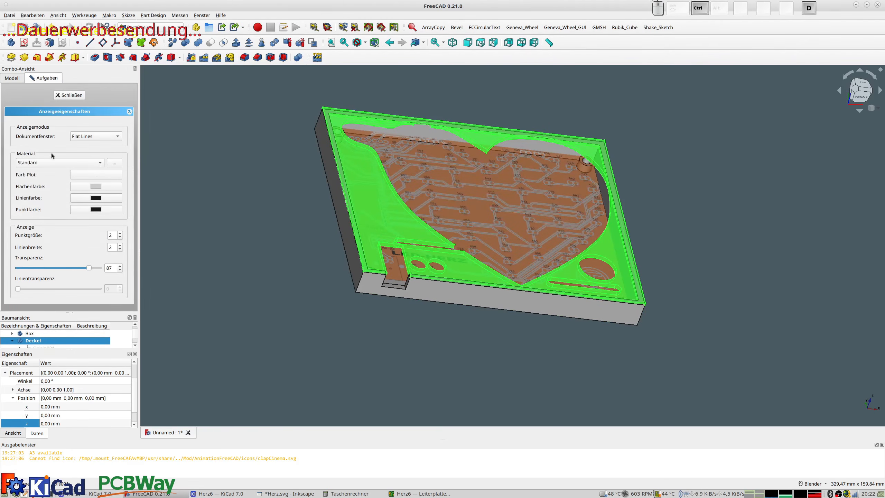
drag(5, 273, 6, 273)
click(182, 214)
middle_drag(285, 237, 560, 245)
scroll(354, 245, down, 3)
scroll(500, 226, up, 2)
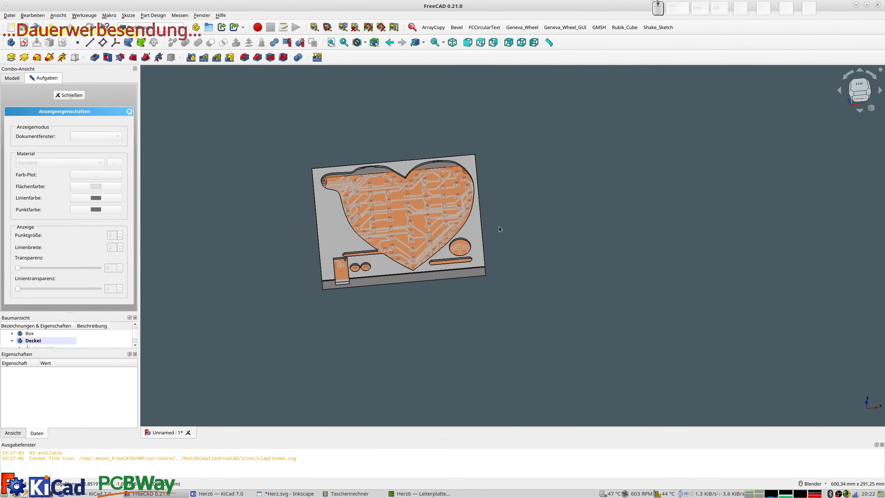
middle_drag(465, 221, 475, 259)
key(2)
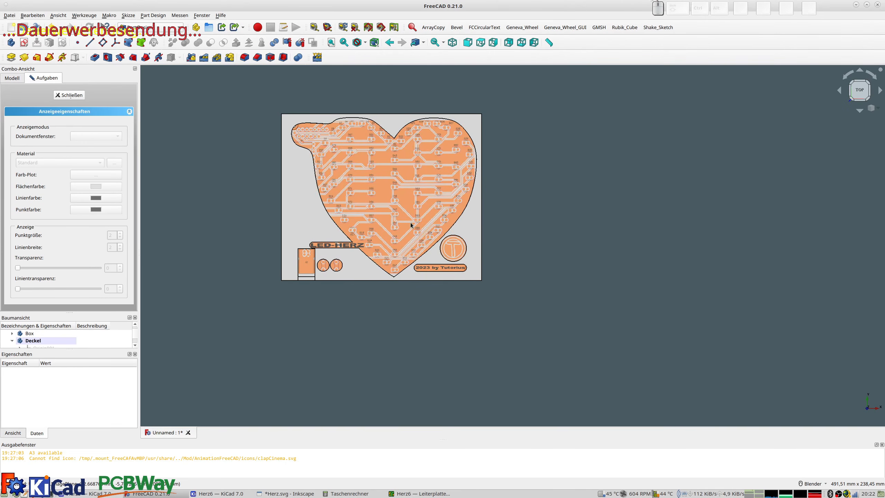